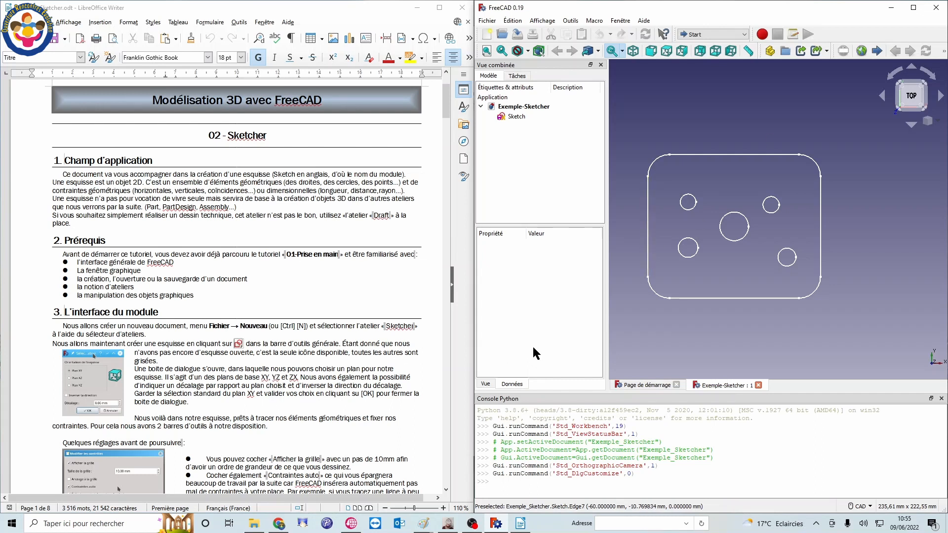
Step: Create a new document and save it as toto in the 02-Sketcher folder
{"action": "scroll", "coordinate": [266, 302], "scroll_direction": "down", "scroll_amount": 8}
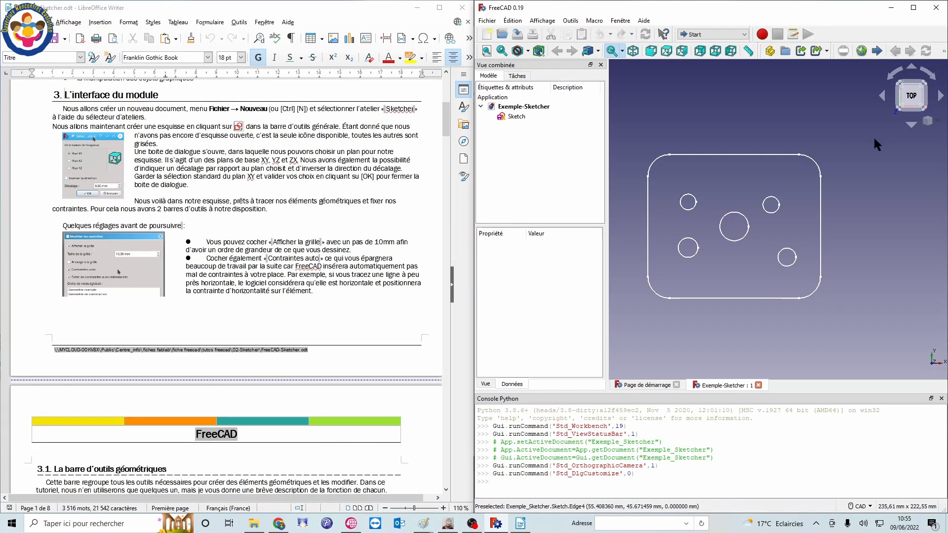
{"action": "key", "text": "ctrl+n"}
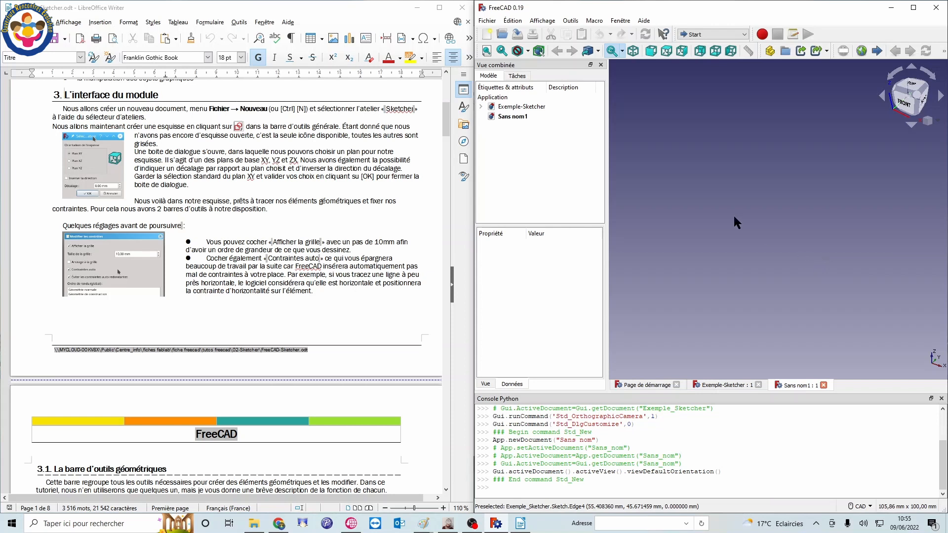
{"action": "left_click", "coordinate": [513, 118]}
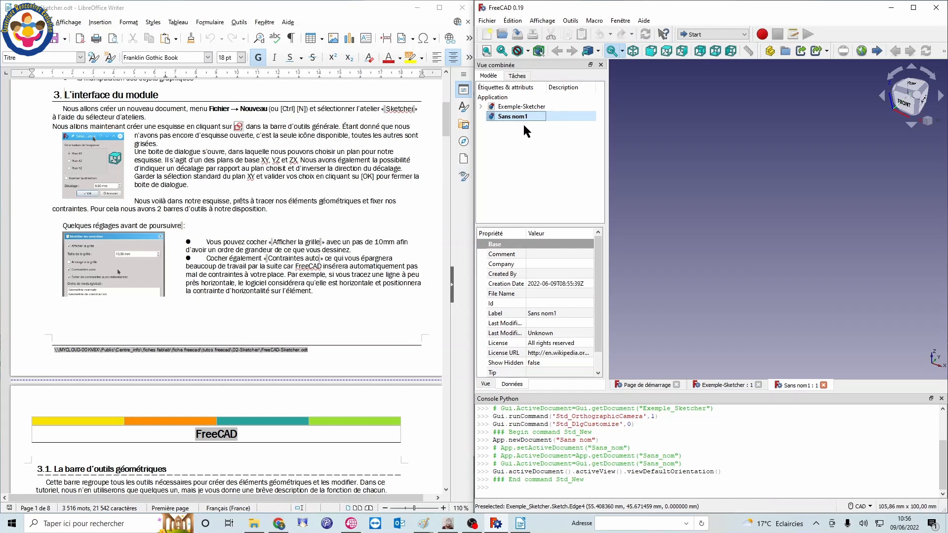
{"action": "left_click", "coordinate": [516, 35]}
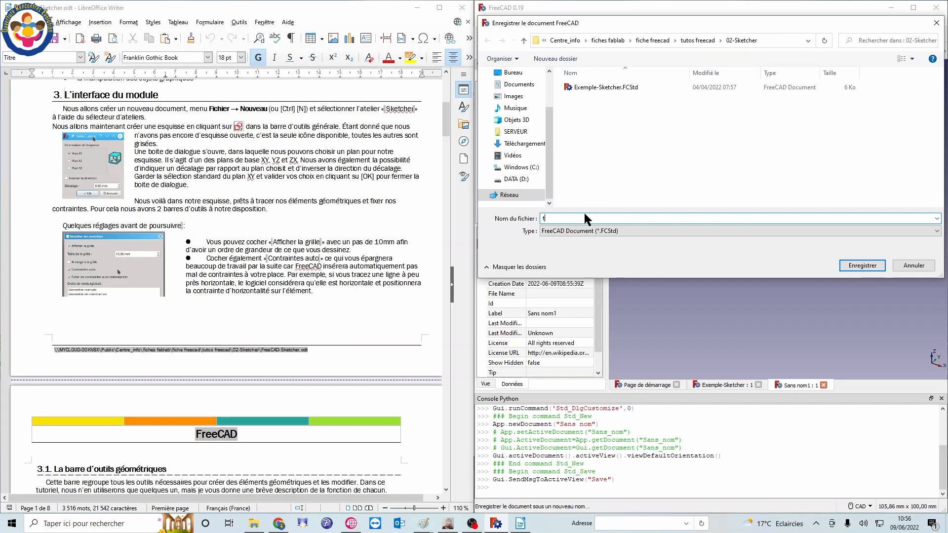
{"action": "type", "text": "toto"}
{"action": "key", "text": "Return"}
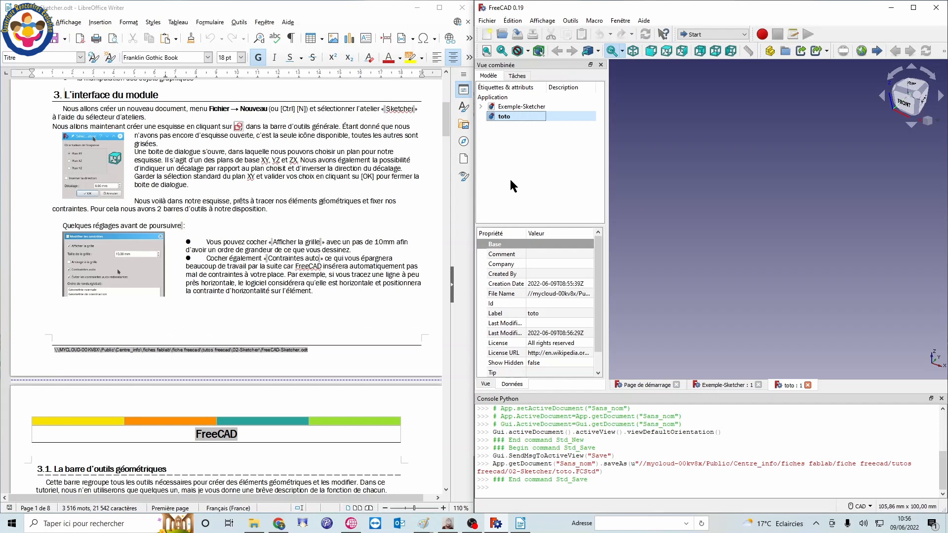
Step: Try to close the Exemple-Sketcher document and shut down the program that stopped working
{"action": "left_click", "coordinate": [490, 20]}
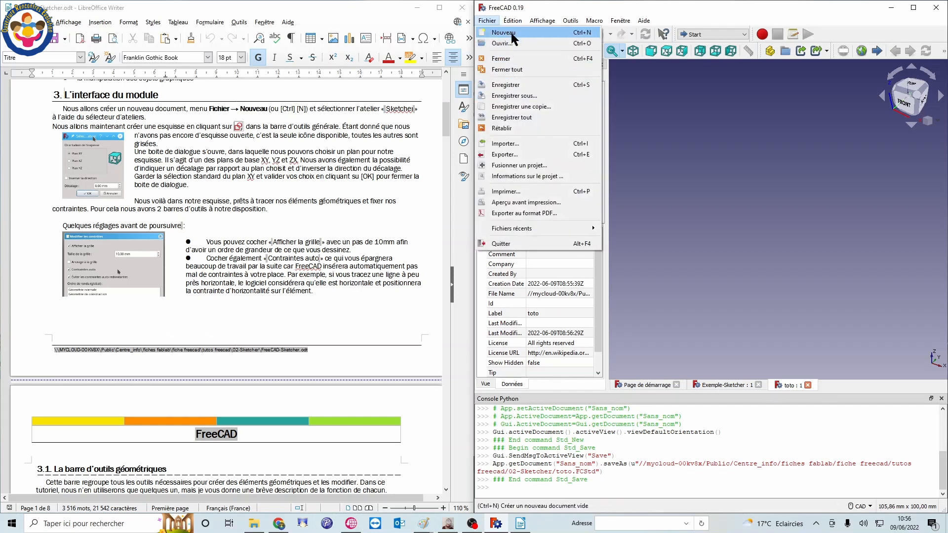
{"action": "left_click", "coordinate": [735, 211]}
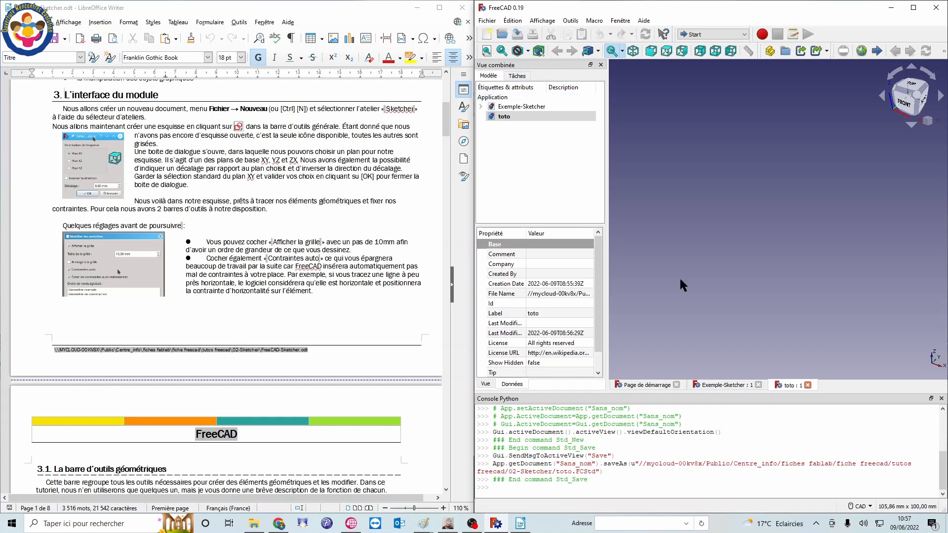
{"action": "left_click", "coordinate": [759, 385]}
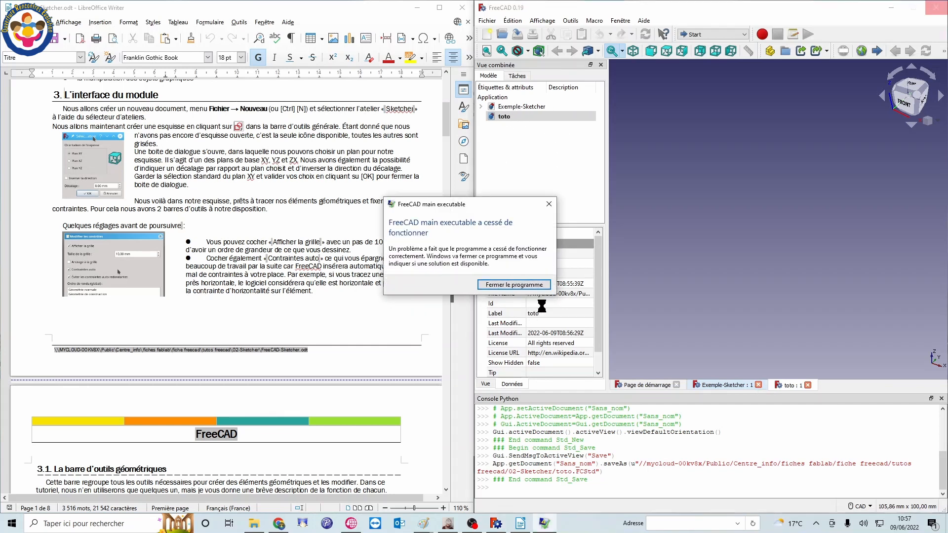
{"action": "left_click", "coordinate": [530, 286]}
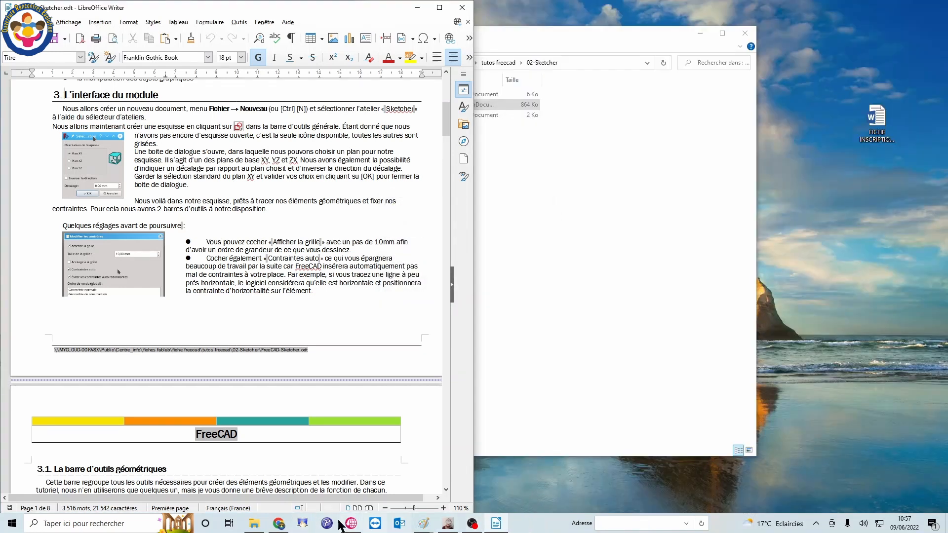
Step: Reopen Exemple-Sketcher.FCStd from the 02-Sketcher folder and try again to close that document
{"action": "left_click", "coordinate": [543, 248]}
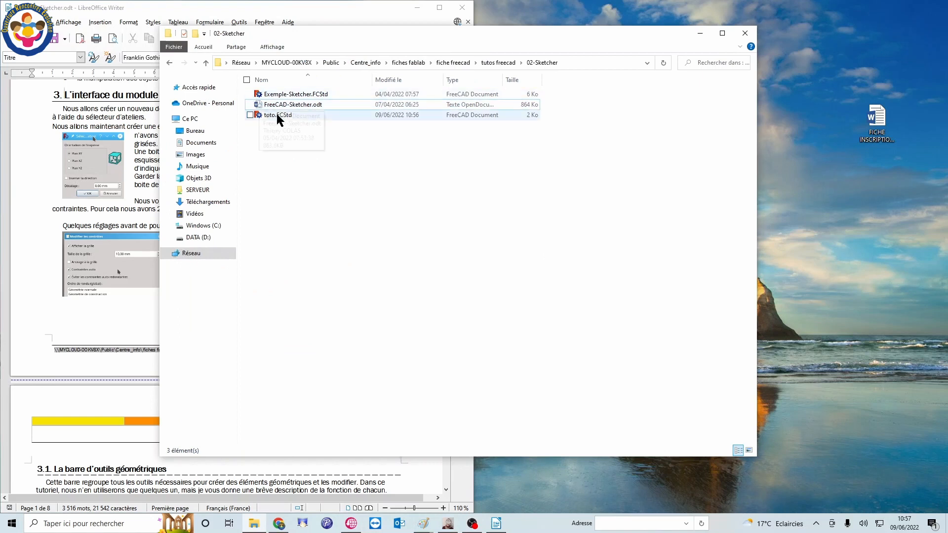
{"action": "right_click", "coordinate": [295, 93]}
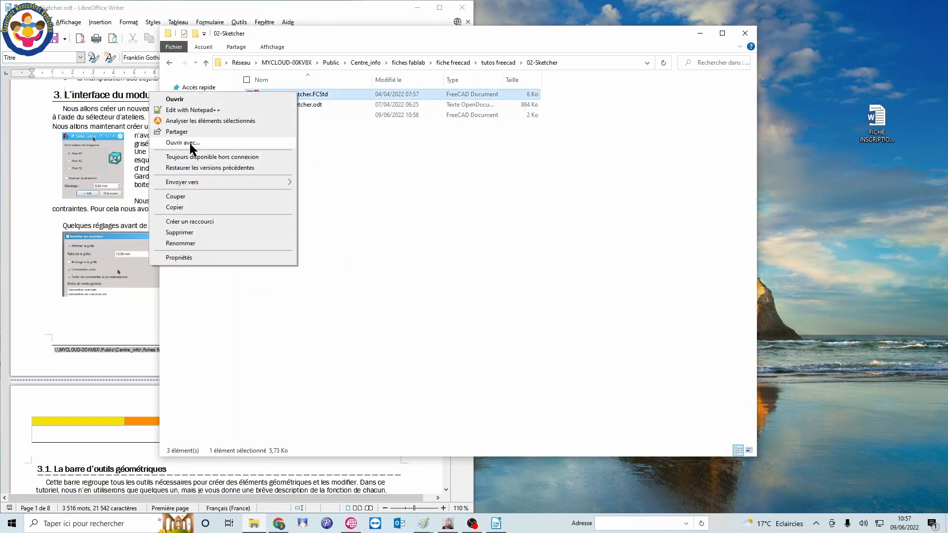
{"action": "left_click", "coordinate": [443, 211]}
{"action": "double_click", "coordinate": [284, 95]}
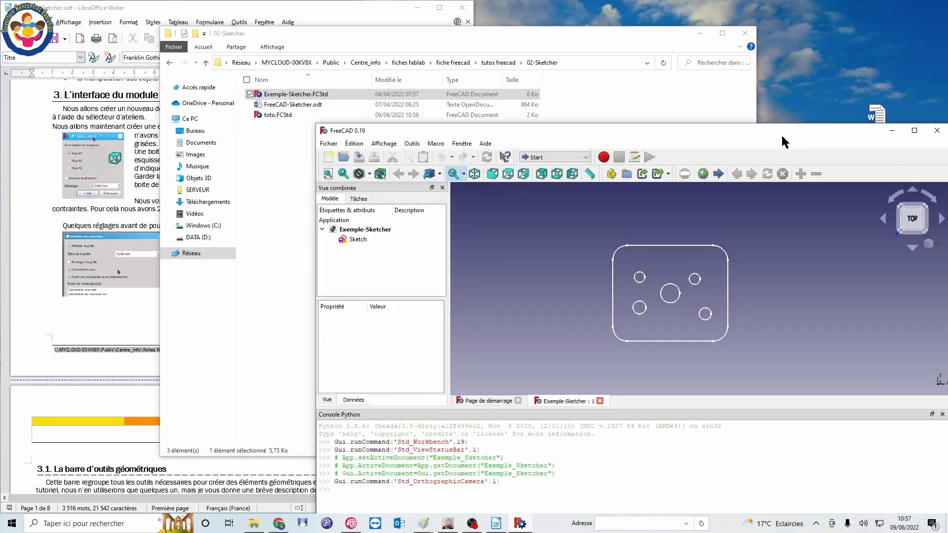
{"action": "key", "text": "super+Right"}
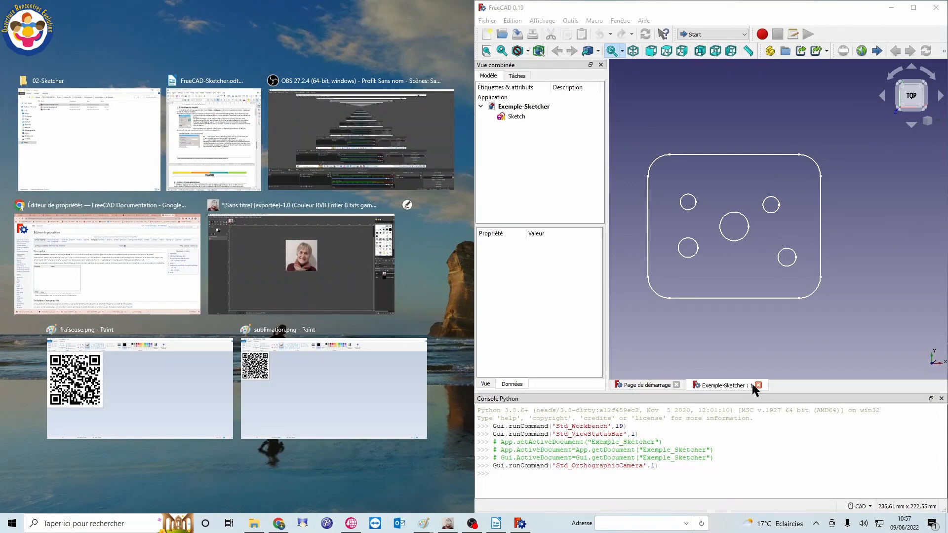
{"action": "left_click", "coordinate": [754, 384]}
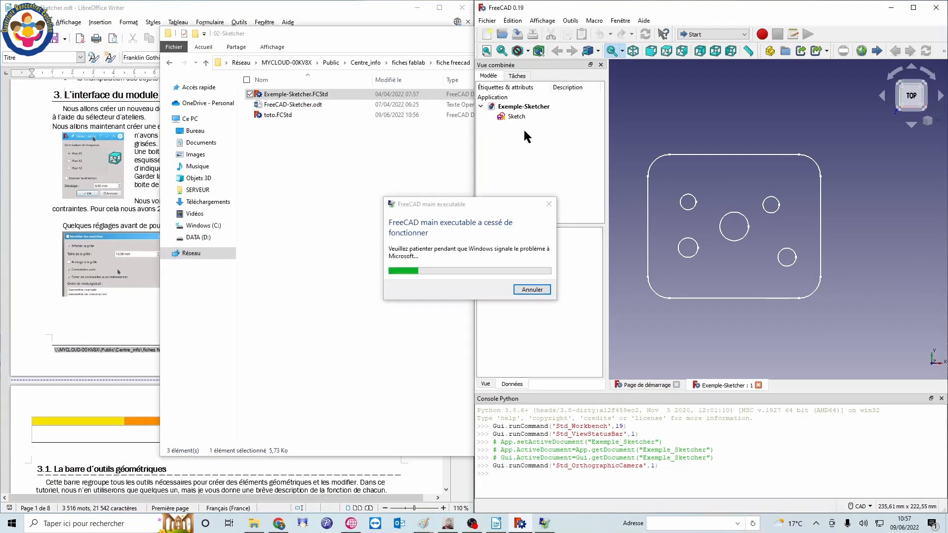
{"action": "left_click", "coordinate": [539, 292]}
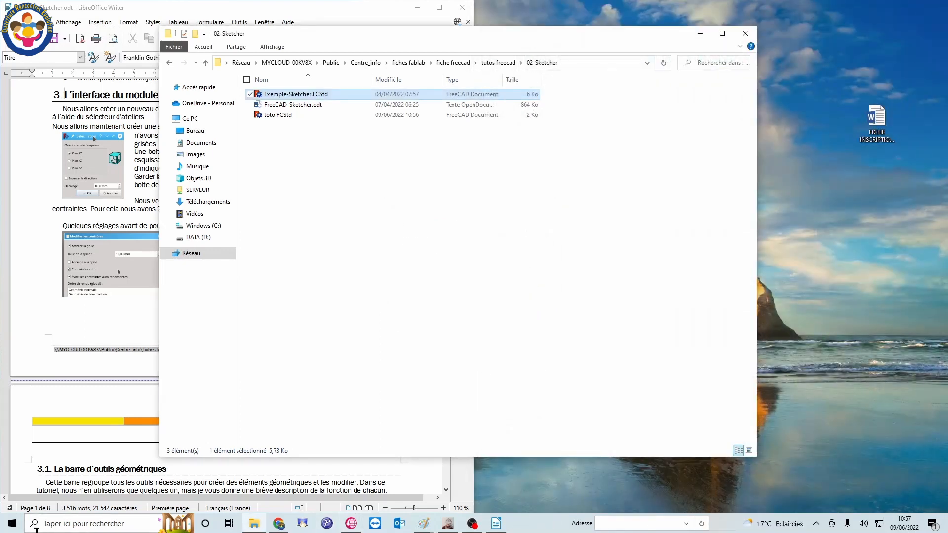
Step: Relaunch FreeCAD 0.19 and fit its window to half of the screen beside the tutorial text
{"action": "left_click", "coordinate": [12, 524]}
{"action": "scroll", "coordinate": [57, 395], "scroll_direction": "down", "scroll_amount": 5}
{"action": "scroll", "coordinate": [58, 395], "scroll_direction": "down", "scroll_amount": 12}
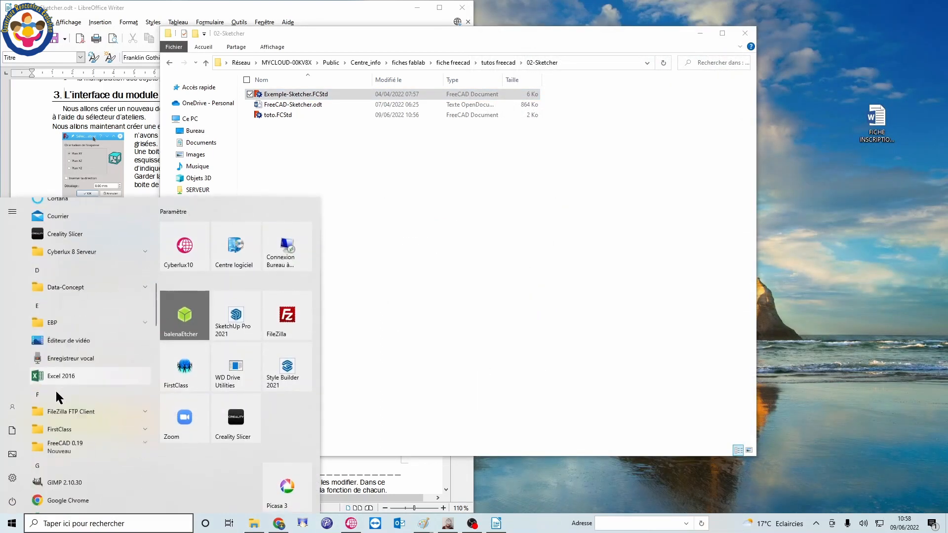
{"action": "scroll", "coordinate": [59, 341], "scroll_direction": "up", "scroll_amount": 10}
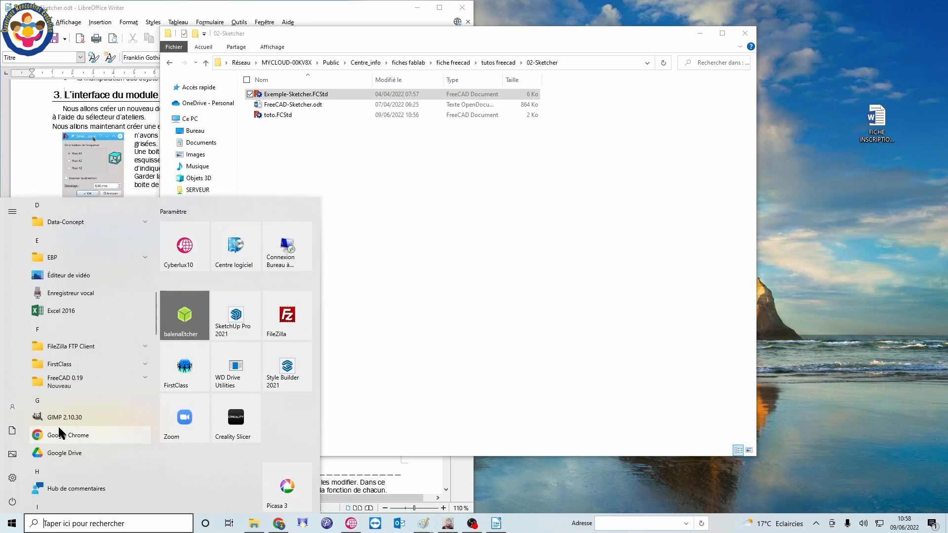
{"action": "left_click", "coordinate": [64, 382]}
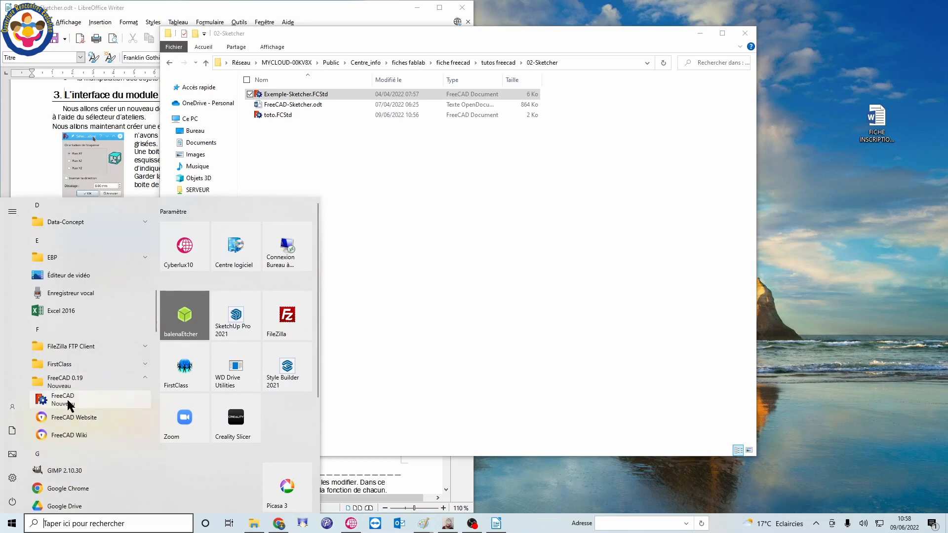
{"action": "left_click", "coordinate": [62, 400]}
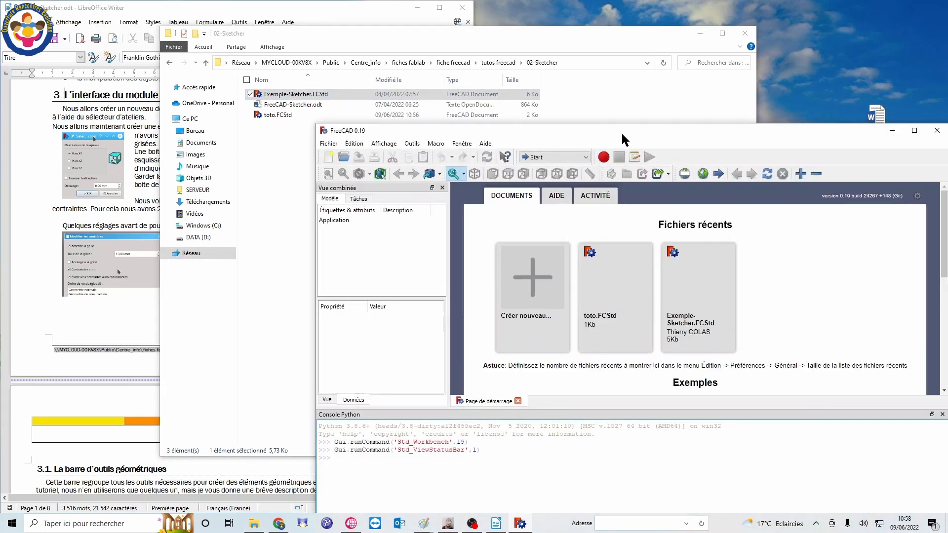
{"action": "left_click_drag", "start_coordinate": [621, 132], "coordinate": [947, 49]}
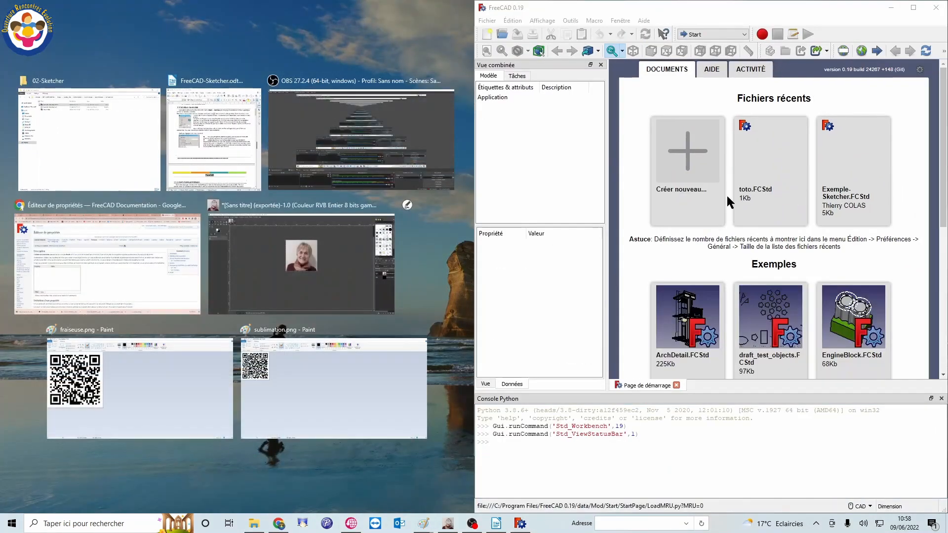
Step: Create a new document and save it over the existing toto.FCStd in the 02-Sketcher folder
{"action": "left_click", "coordinate": [709, 168]}
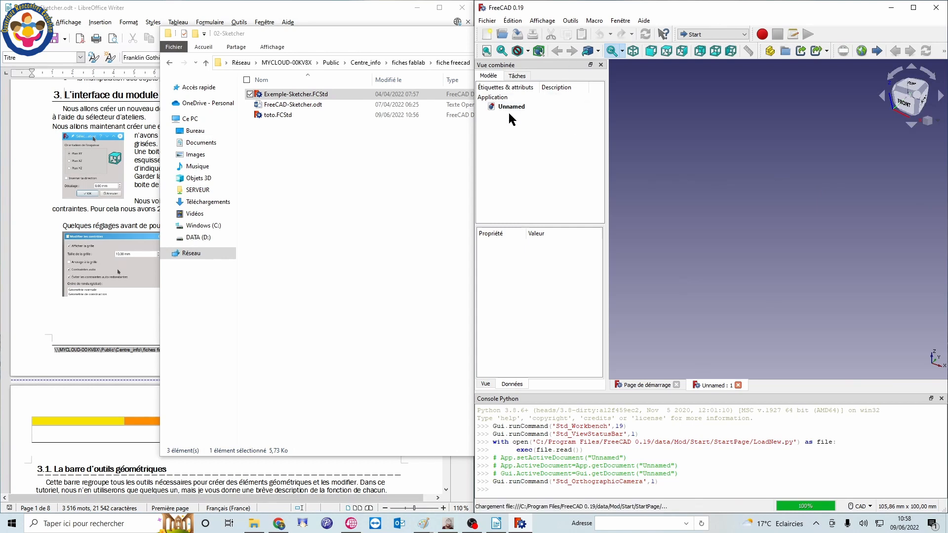
{"action": "left_click", "coordinate": [517, 34]}
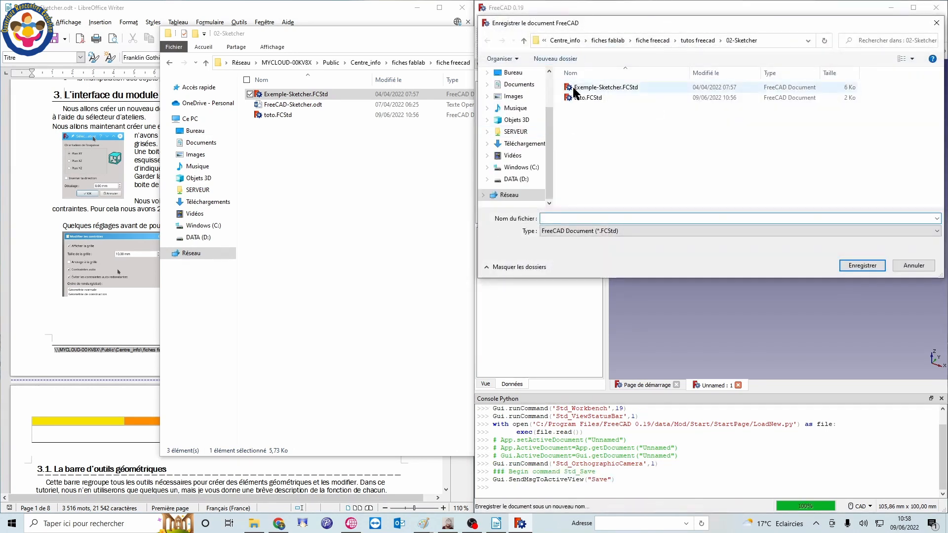
{"action": "left_click", "coordinate": [712, 98]}
{"action": "left_click", "coordinate": [875, 268]}
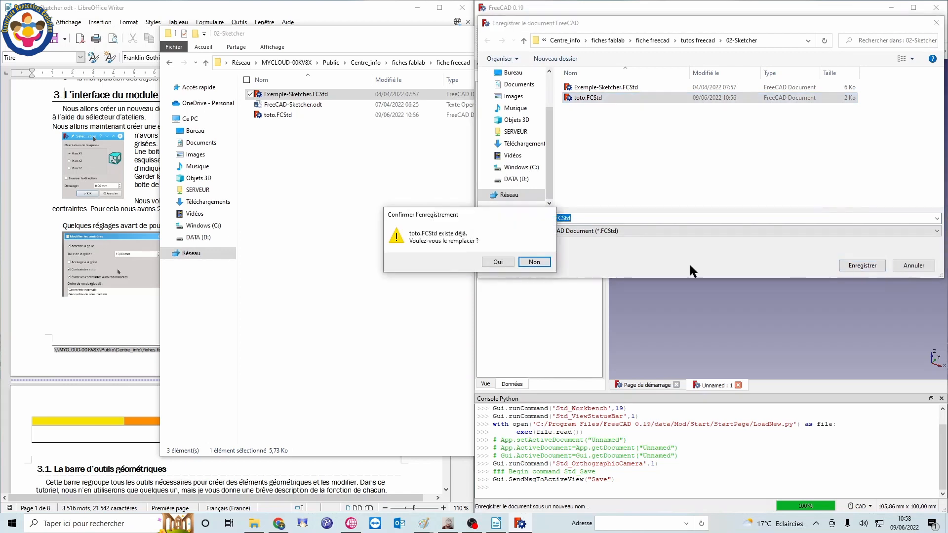
{"action": "left_click", "coordinate": [498, 264]}
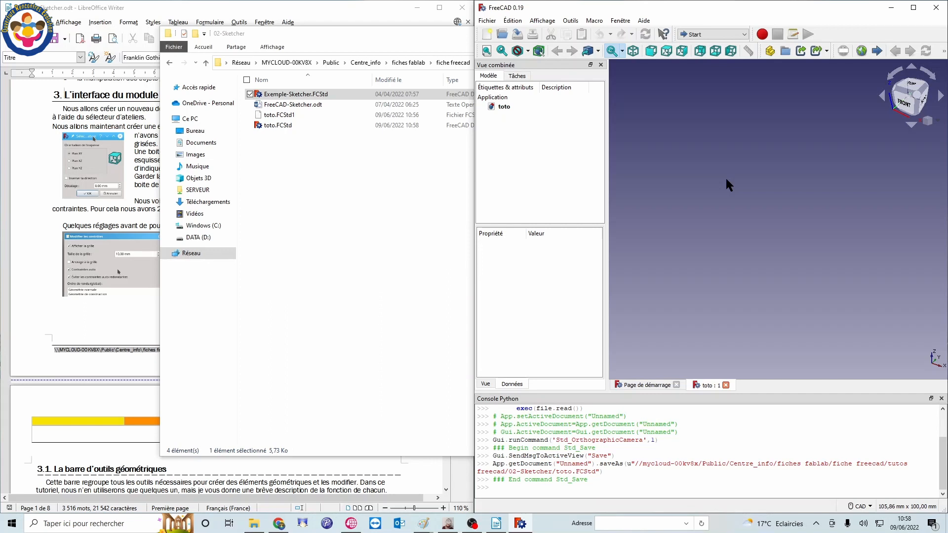
Step: Bring the Writer tutorial back in front of the file explorer and review its section 3, L'interface du module
{"action": "left_click", "coordinate": [322, 23]}
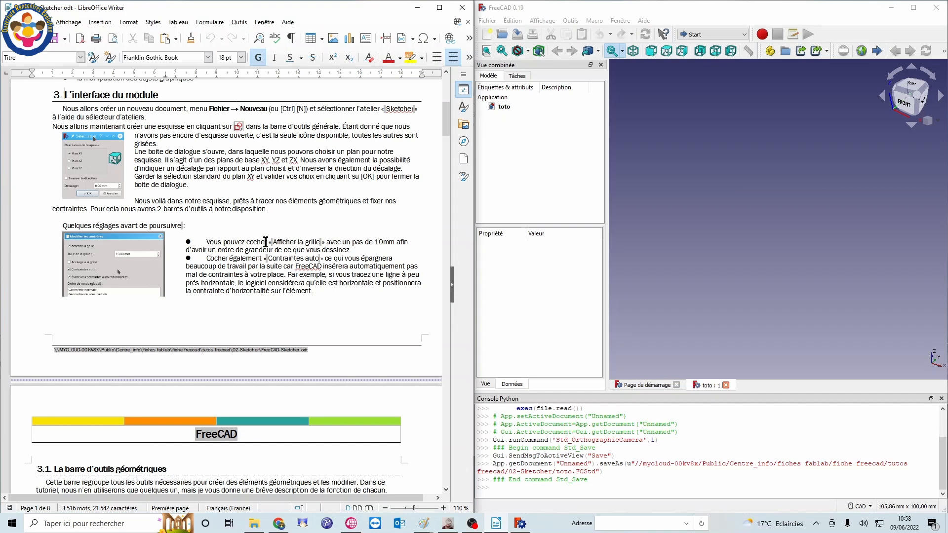
{"action": "scroll", "coordinate": [233, 236], "scroll_direction": "down", "scroll_amount": 3}
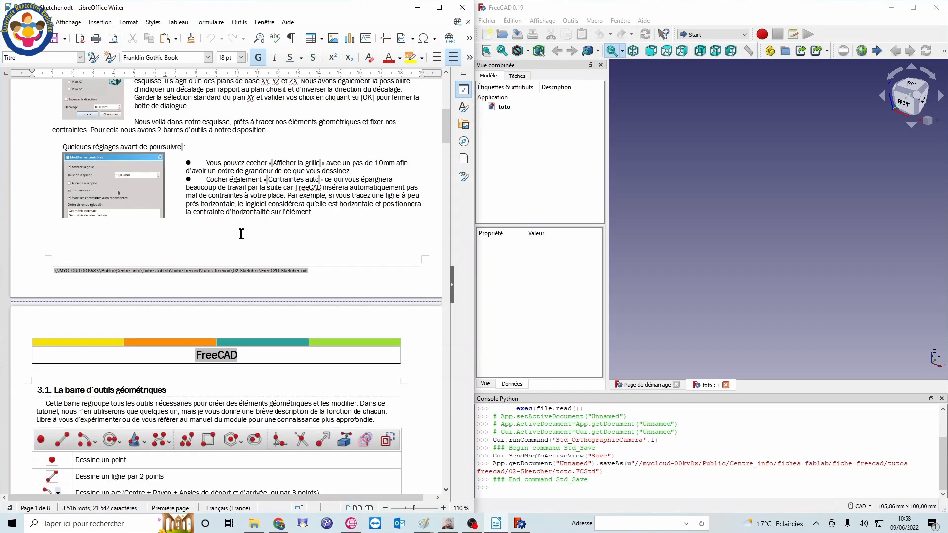
{"action": "scroll", "coordinate": [241, 235], "scroll_direction": "up", "scroll_amount": 1}
{"action": "scroll", "coordinate": [241, 234], "scroll_direction": "up", "scroll_amount": 1}
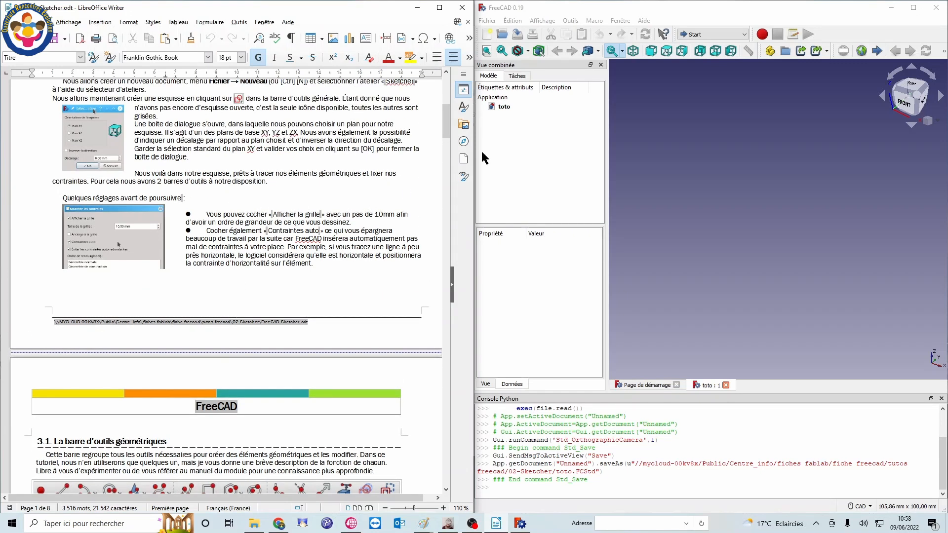
{"action": "left_click", "coordinate": [503, 106]}
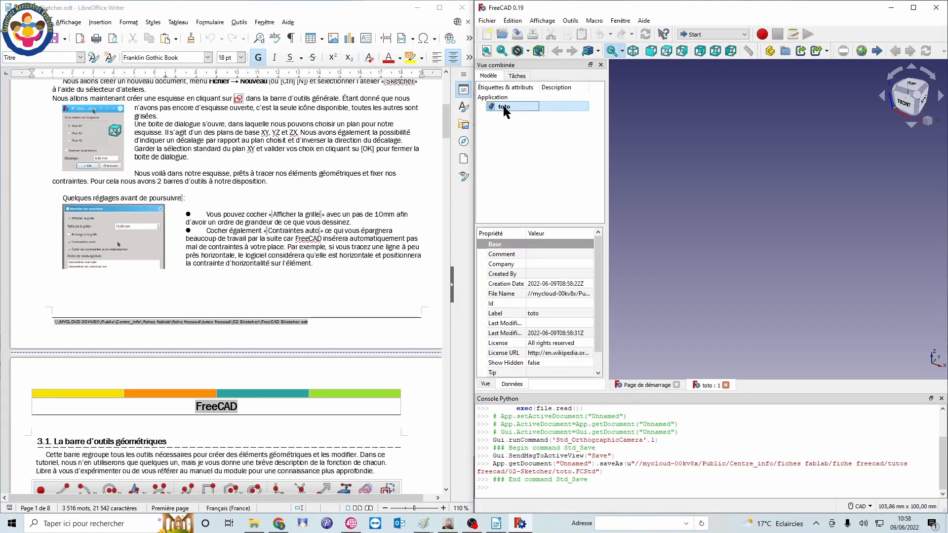
{"action": "scroll", "coordinate": [317, 247], "scroll_direction": "up", "scroll_amount": 2}
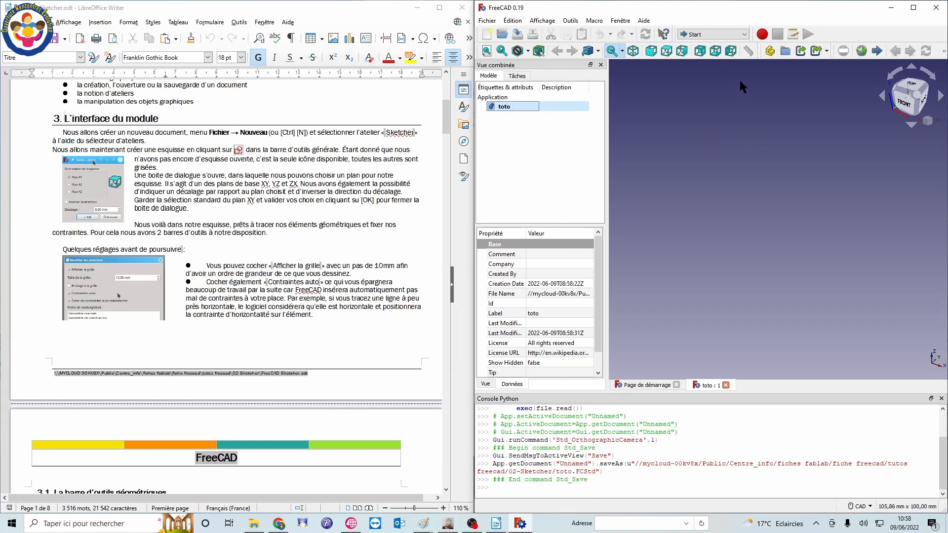
Step: Switch to the Sketcher workbench and create a new sketch on the XY plane with a 0.00 mm offset
{"action": "left_click", "coordinate": [741, 34]}
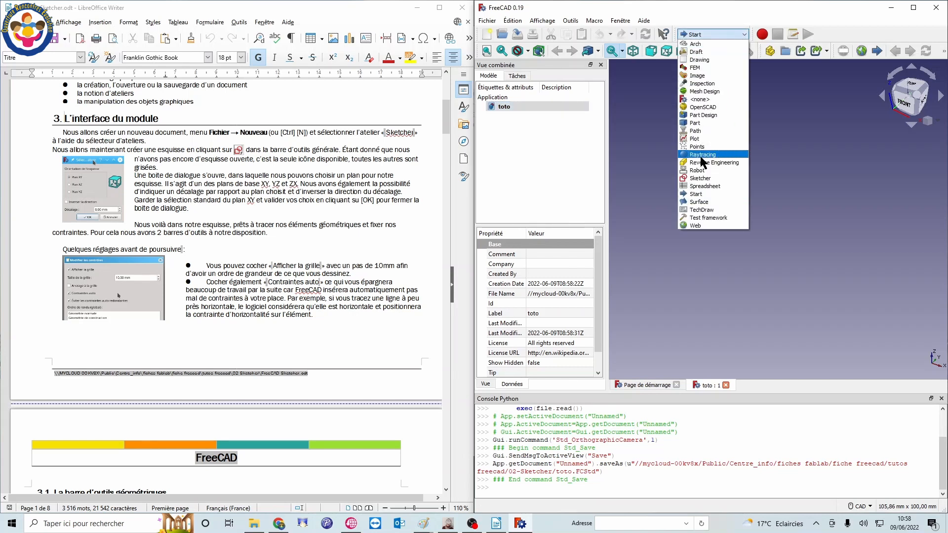
{"action": "left_click", "coordinate": [702, 178]}
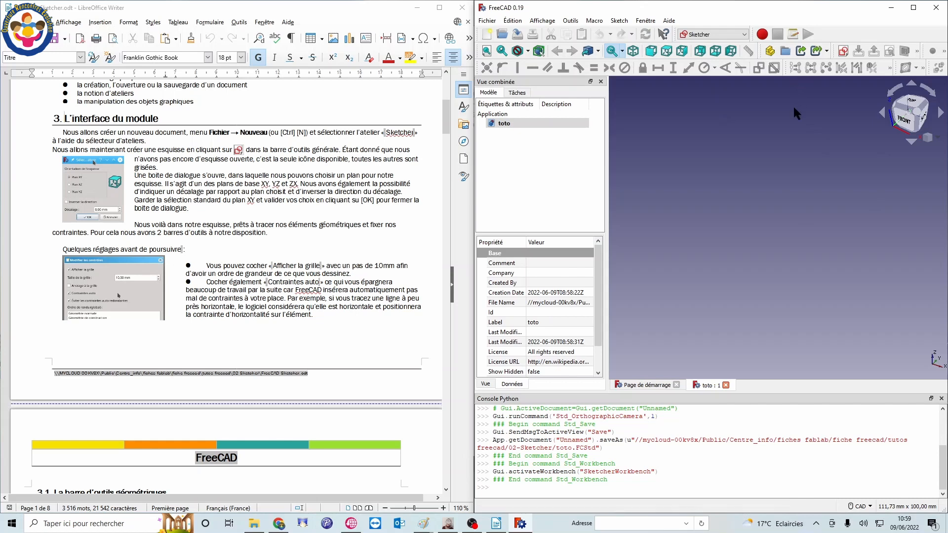
{"action": "left_click", "coordinate": [843, 52]}
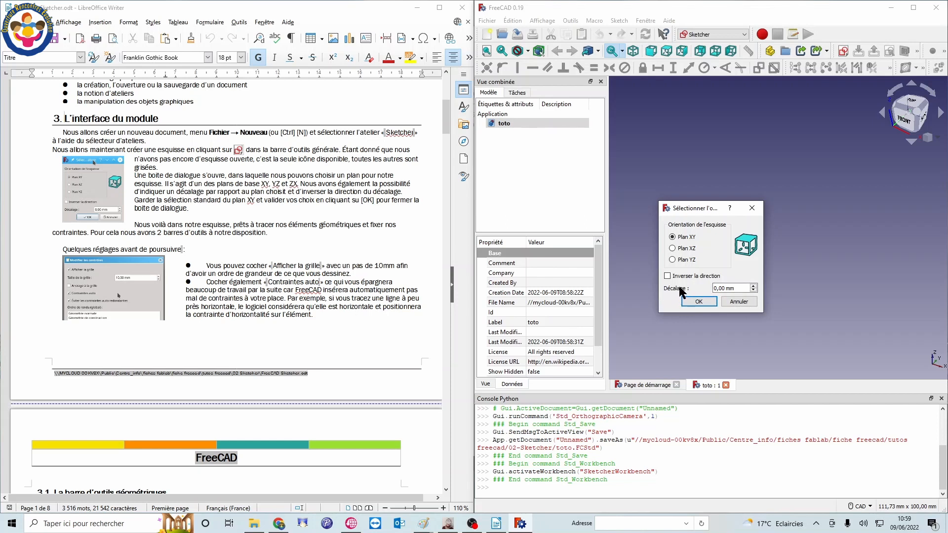
{"action": "left_click", "coordinate": [700, 302]}
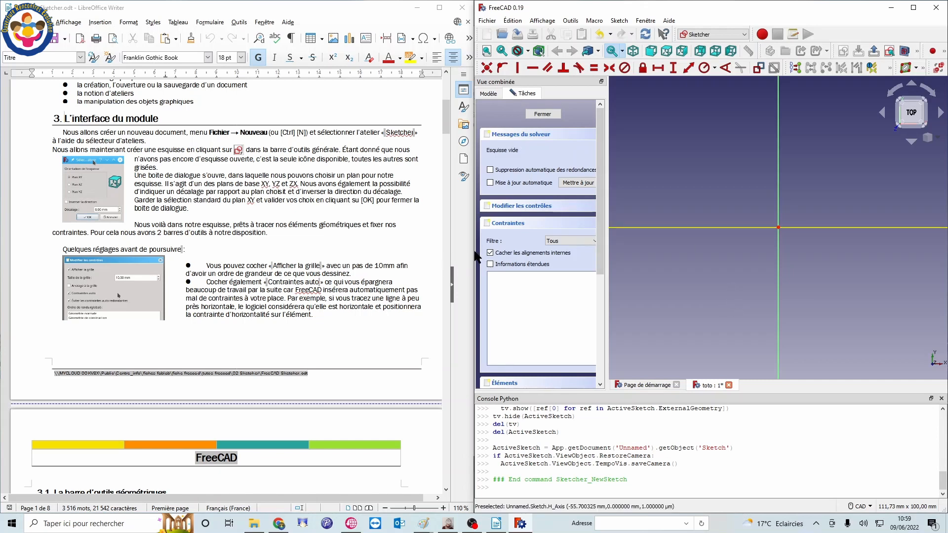
Step: Widen the FreeCAD window over the tutorial text and show the toto document's model tree
{"action": "left_click_drag", "start_coordinate": [474, 254], "coordinate": [370, 256]}
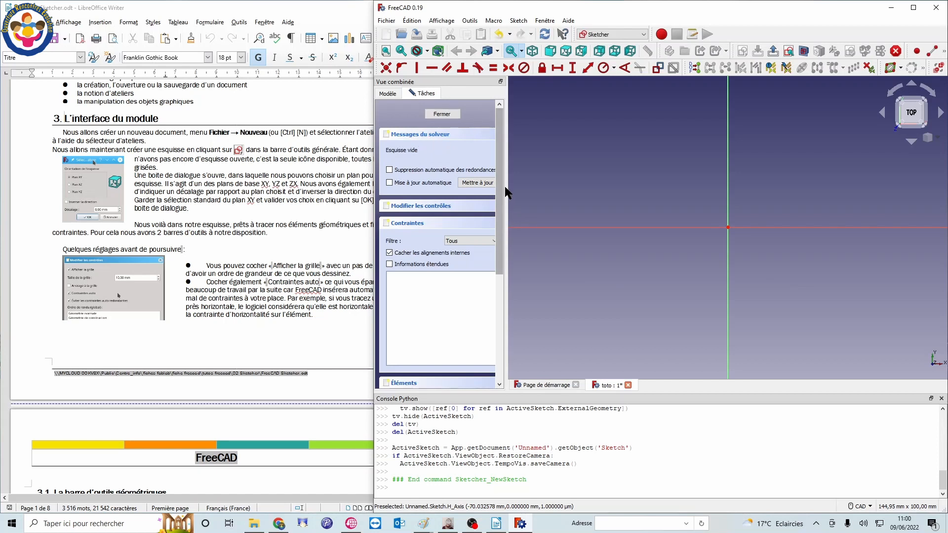
{"action": "left_click", "coordinate": [388, 94]}
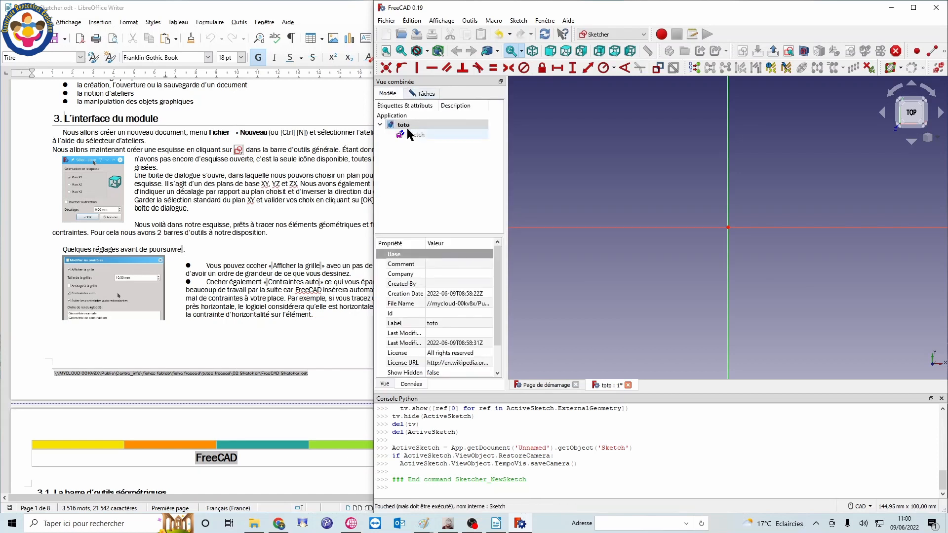
Step: Show the sketch's task settings, widen the combined view, and review the solver messages, constraints and elements sections
{"action": "left_click", "coordinate": [420, 94]}
{"action": "left_click", "coordinate": [388, 95]}
{"action": "left_click", "coordinate": [423, 94]}
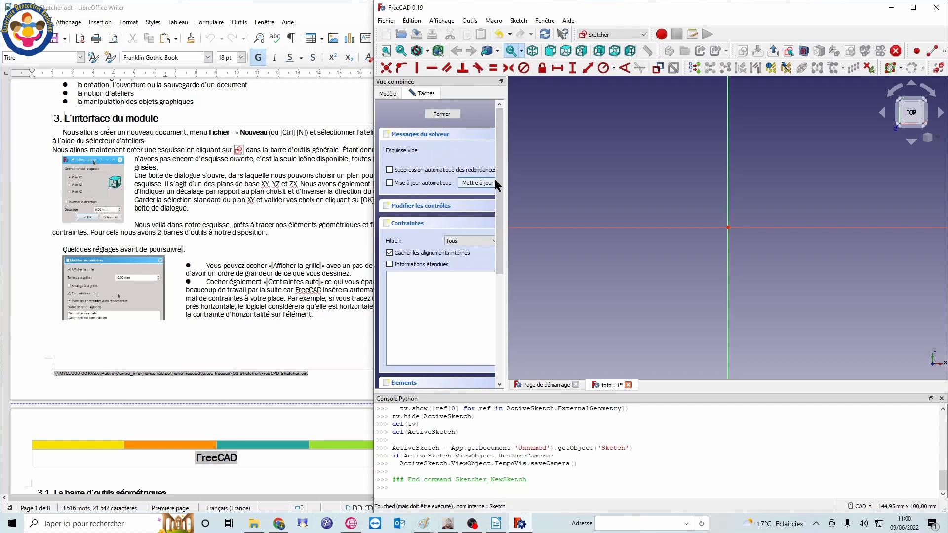
{"action": "left_click_drag", "start_coordinate": [508, 177], "coordinate": [536, 177]}
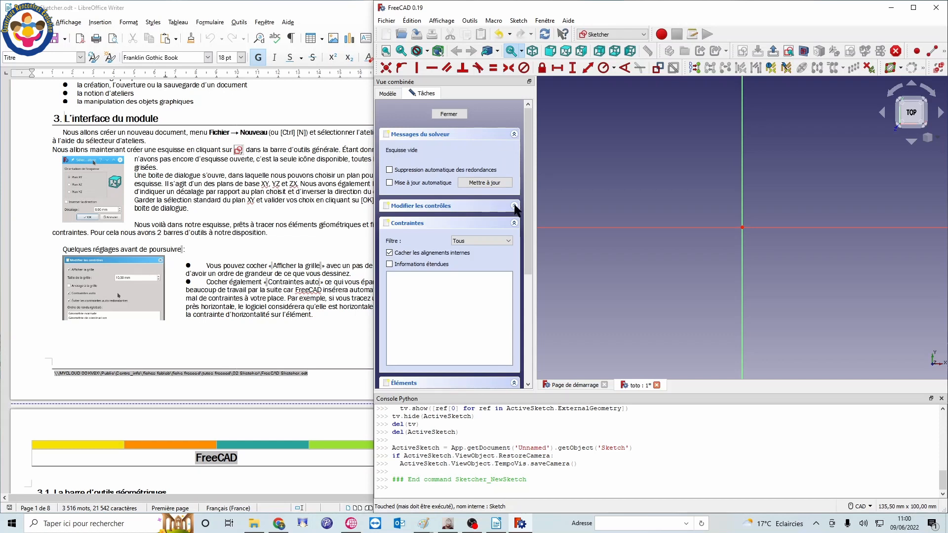
{"action": "scroll", "coordinate": [467, 286], "scroll_direction": "down", "scroll_amount": 3}
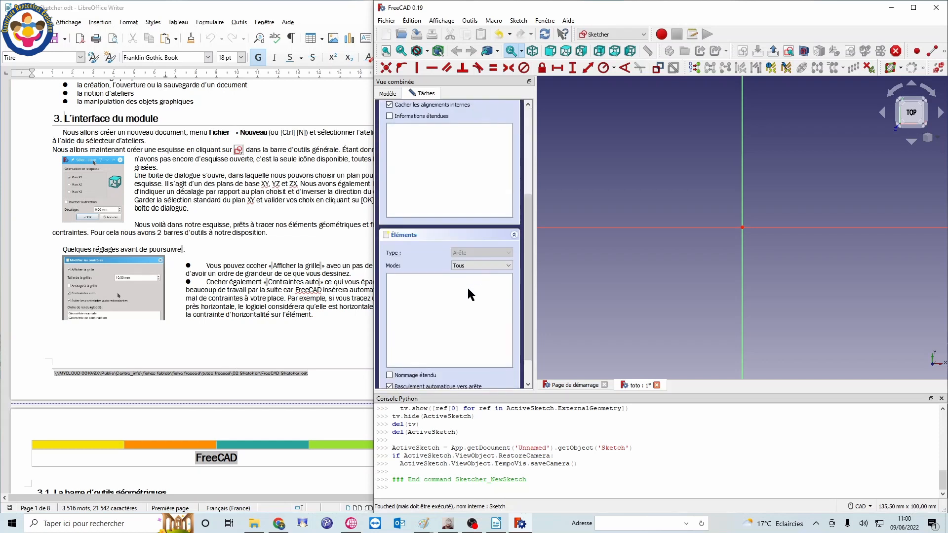
{"action": "scroll", "coordinate": [470, 292], "scroll_direction": "up", "scroll_amount": 3}
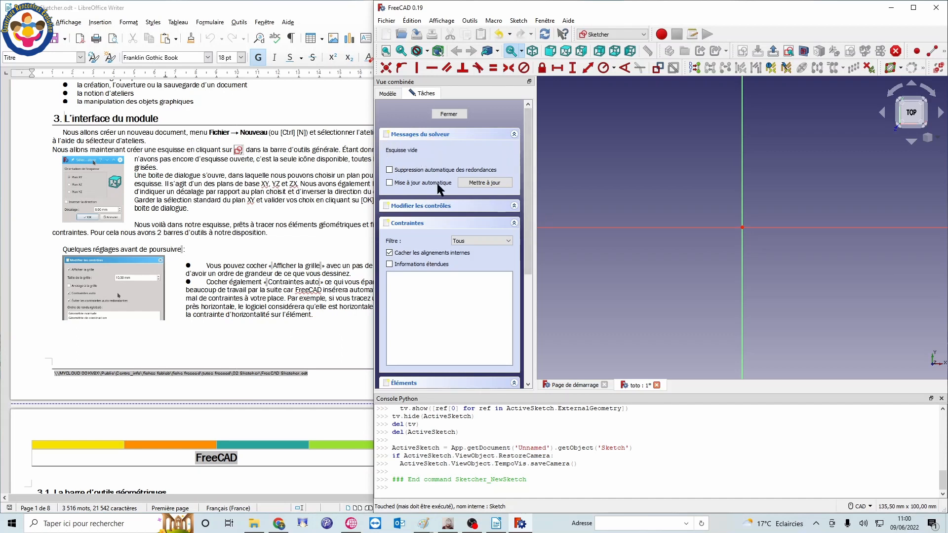
Step: Expand the sketch's edit controls (Modifier les contrôles) and turn on the grid display
{"action": "left_click", "coordinate": [514, 204]}
{"action": "left_click", "coordinate": [514, 204]}
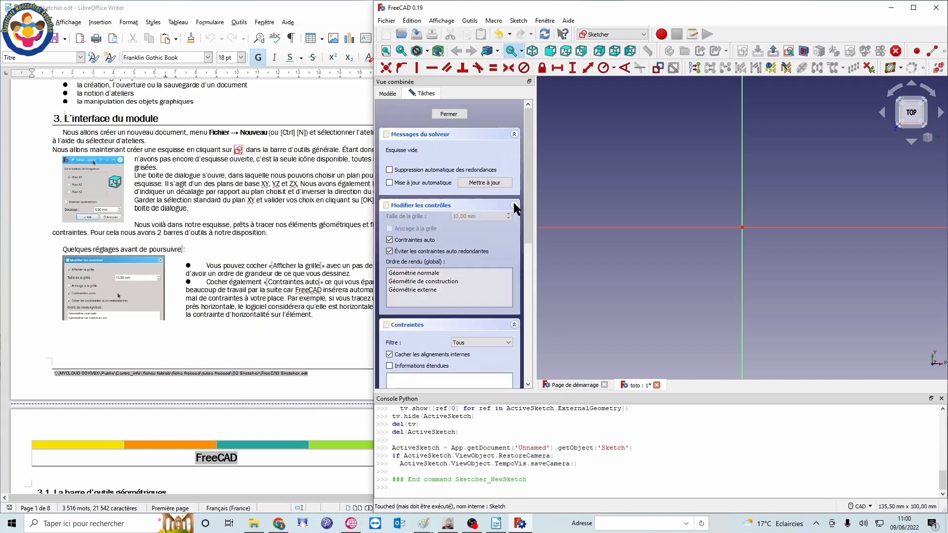
{"action": "left_click", "coordinate": [514, 204]}
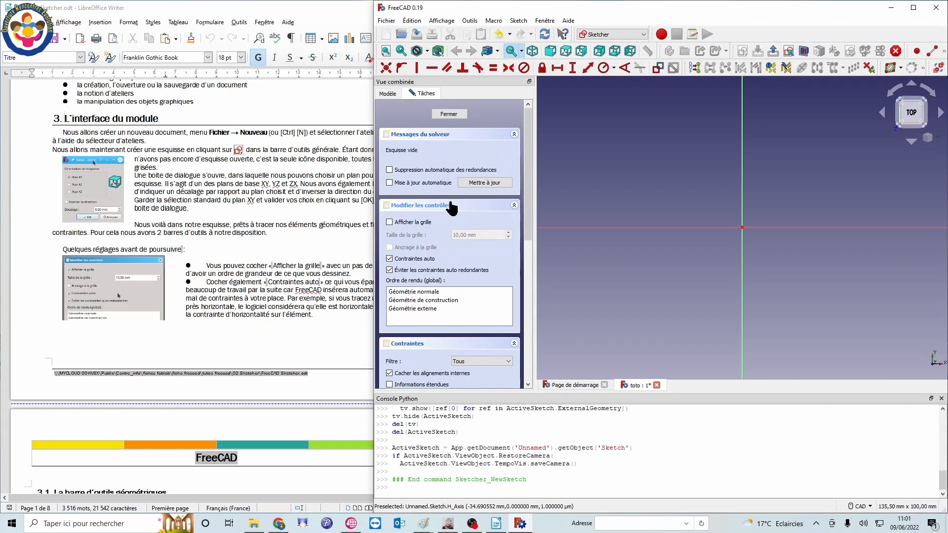
{"action": "left_click", "coordinate": [390, 223]}
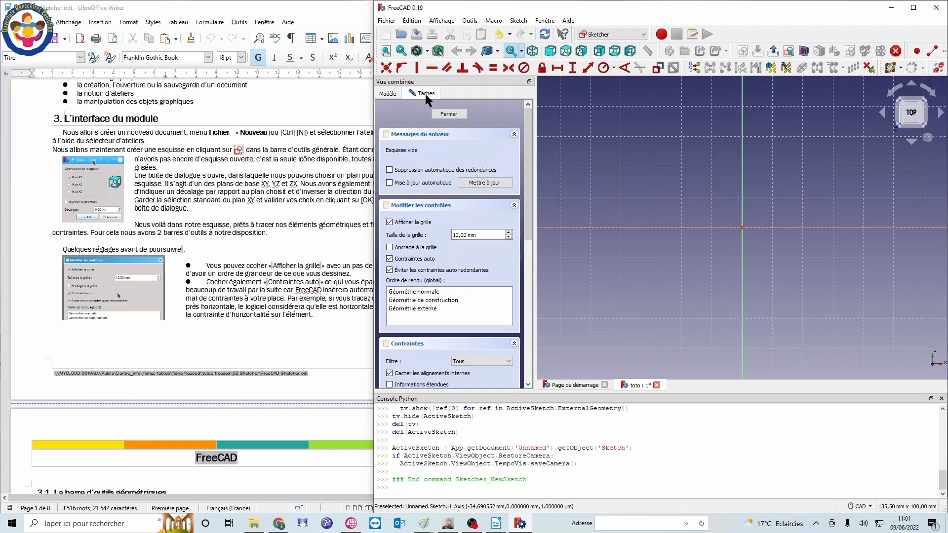
{"action": "left_click", "coordinate": [393, 95]}
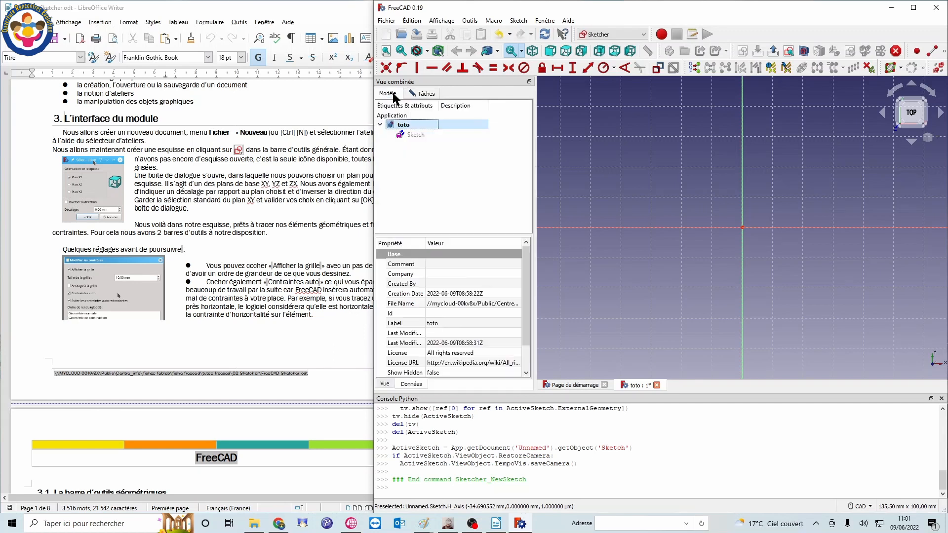
{"action": "left_click", "coordinate": [424, 95]}
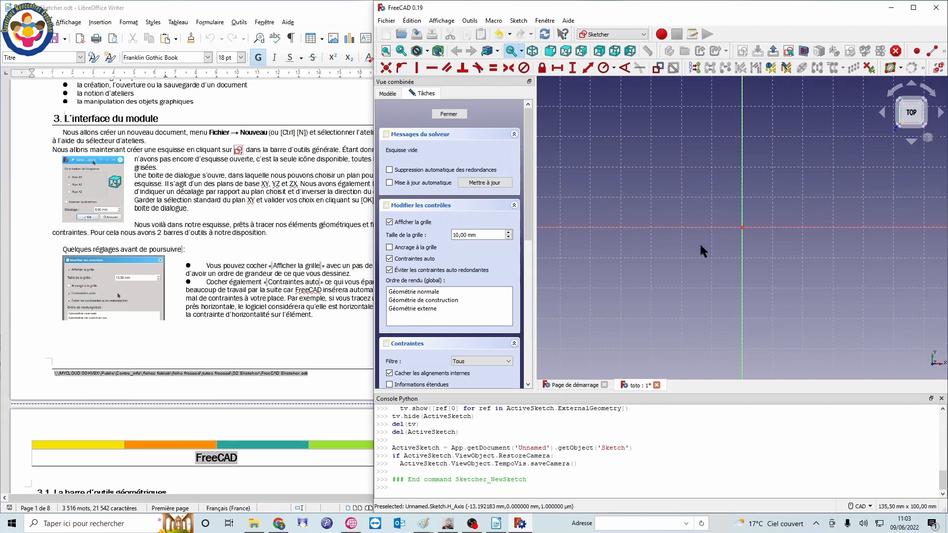
{"action": "scroll", "coordinate": [805, 270], "scroll_direction": "down", "scroll_amount": 4}
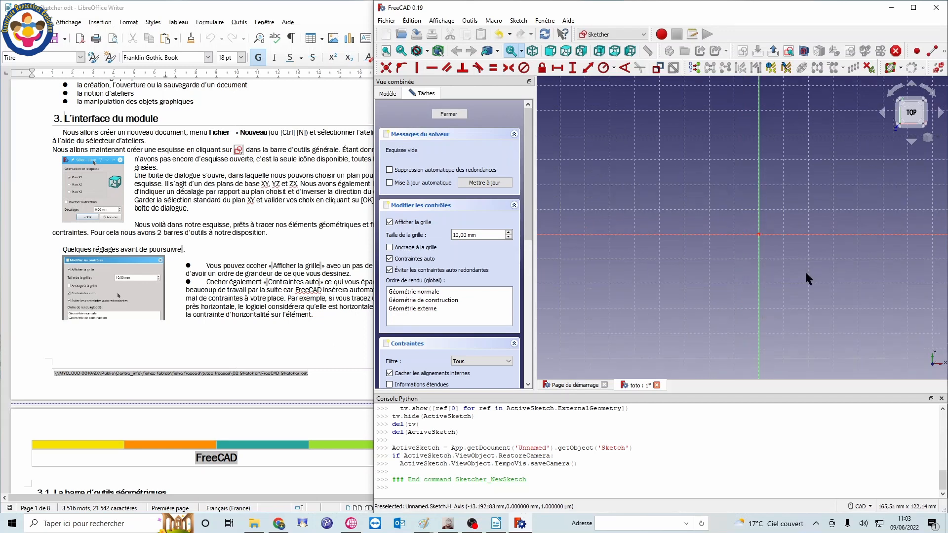
{"action": "middle_click_drag", "start_coordinate": [816, 288], "coordinate": [758, 260]}
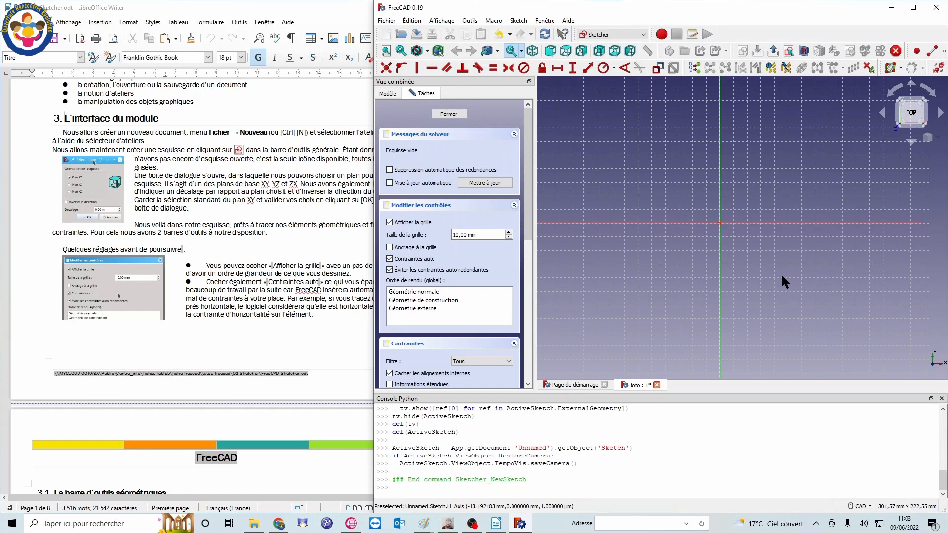
{"action": "scroll", "coordinate": [778, 284], "scroll_direction": "up", "scroll_amount": 1}
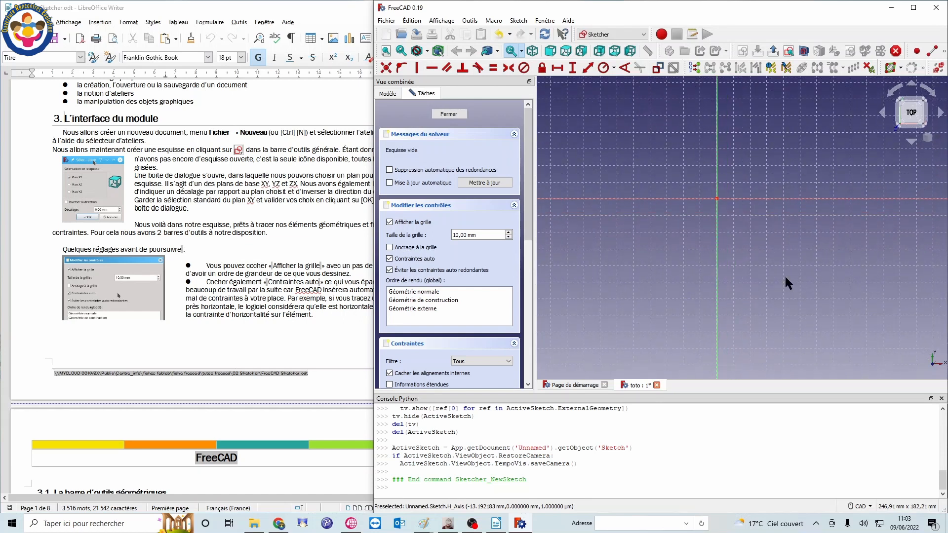
Step: Dock the constraints toolbar vertically beside the 3D view and move the geometry toolbar to the start of the lower toolbar row
{"action": "scroll", "coordinate": [228, 297], "scroll_direction": "down", "scroll_amount": 5}
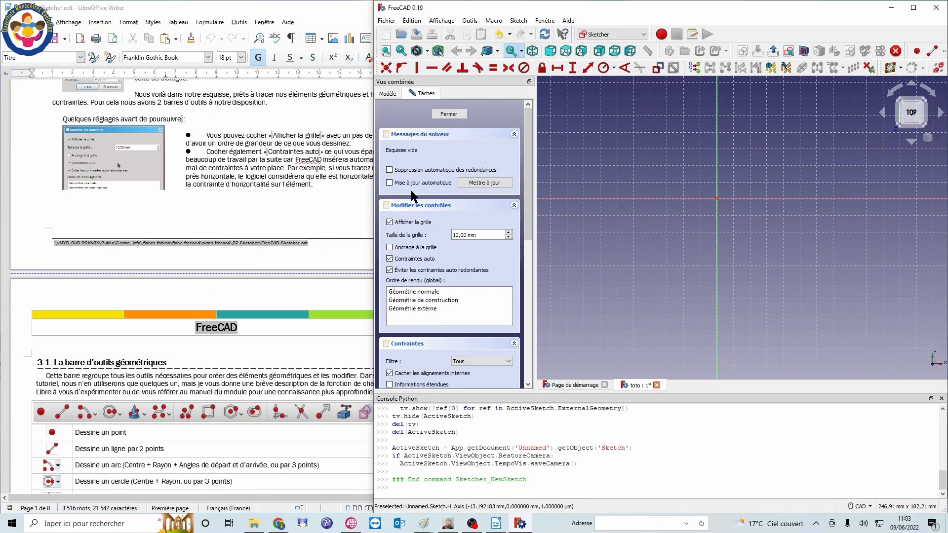
{"action": "scroll", "coordinate": [243, 215], "scroll_direction": "down", "scroll_amount": 6}
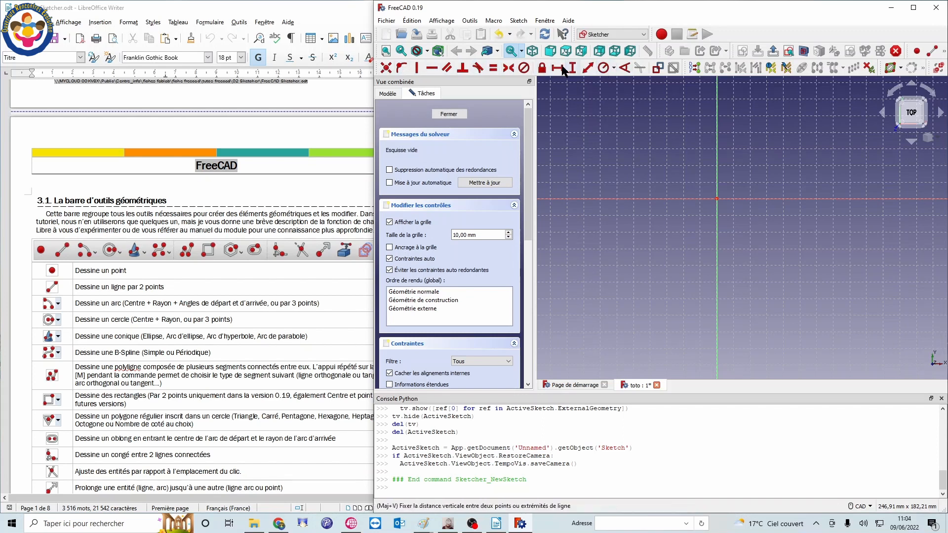
{"action": "left_click_drag", "start_coordinate": [380, 67], "coordinate": [463, 101]}
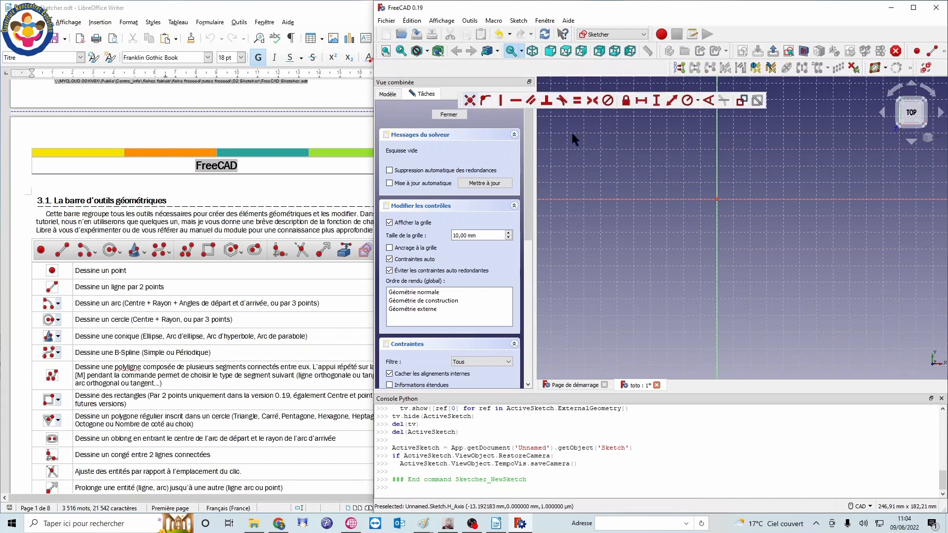
{"action": "left_click_drag", "start_coordinate": [573, 138], "coordinate": [939, 213]}
{"action": "left_click_drag", "start_coordinate": [934, 122], "coordinate": [941, 93]}
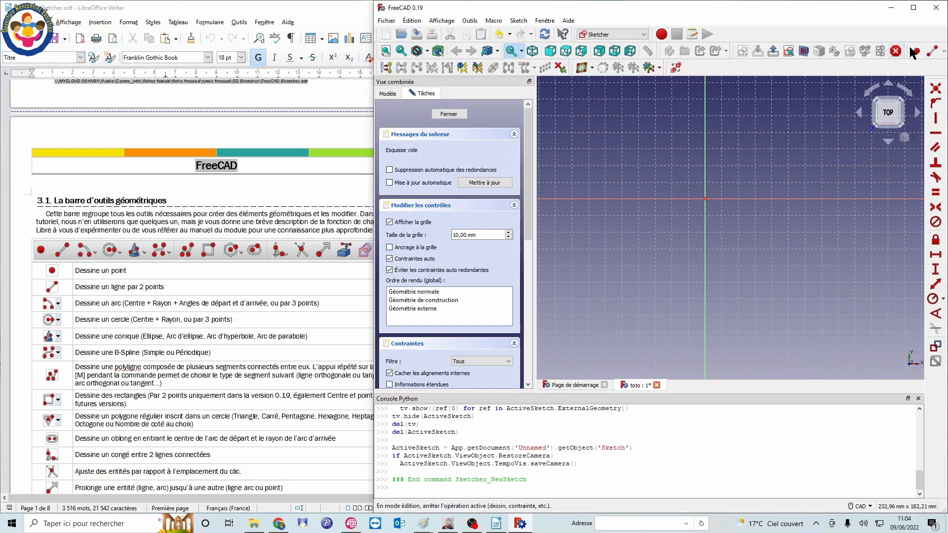
{"action": "mouse_move", "coordinate": [906, 58]}
{"action": "left_mouse_down"}
{"action": "mouse_move", "coordinate": [869, 69]}
{"action": "mouse_move", "coordinate": [377, 67]}
{"action": "left_mouse_up"}
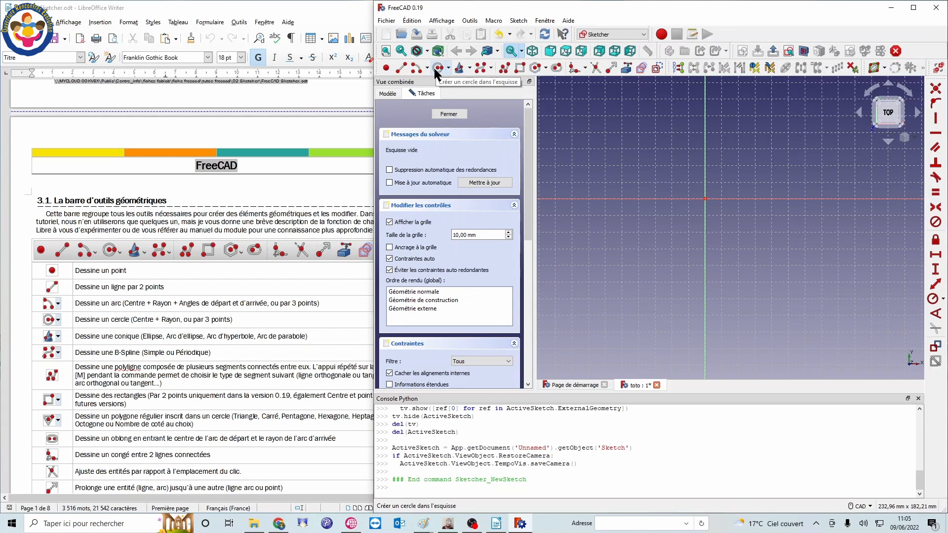
Step: Examine the conic, B-spline and regular polygon variants of the sketch geometry tools, and start the slot tool
{"action": "left_click", "coordinate": [470, 68]}
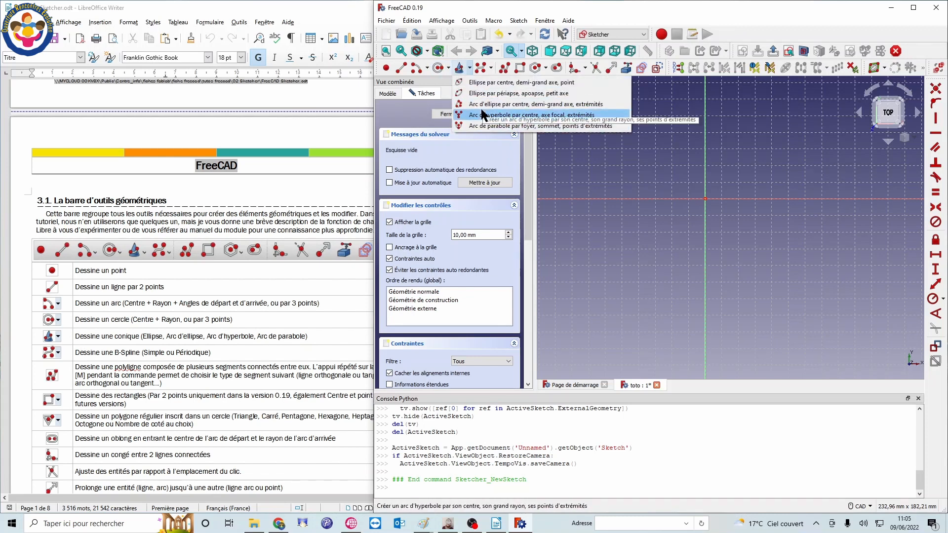
{"action": "left_click", "coordinate": [470, 69]}
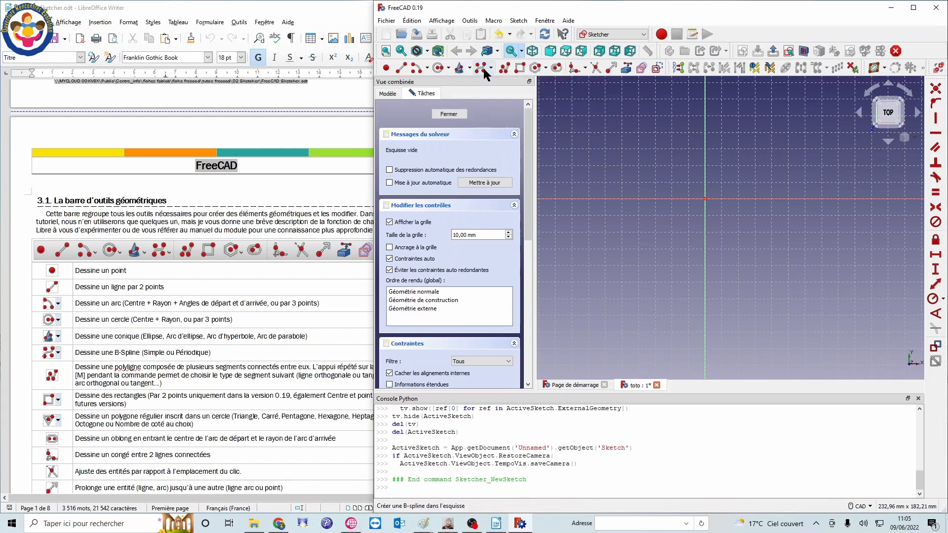
{"action": "left_click", "coordinate": [491, 66]}
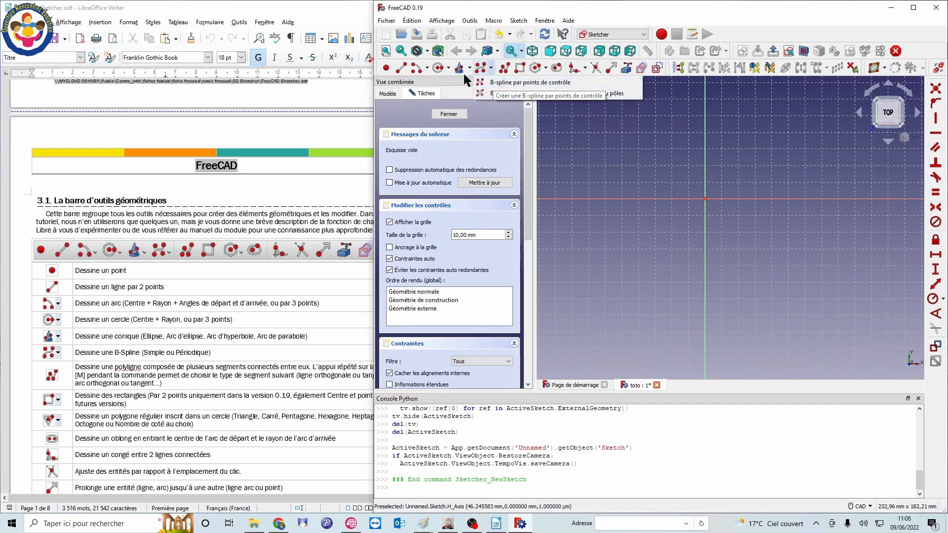
{"action": "left_click", "coordinate": [488, 66]}
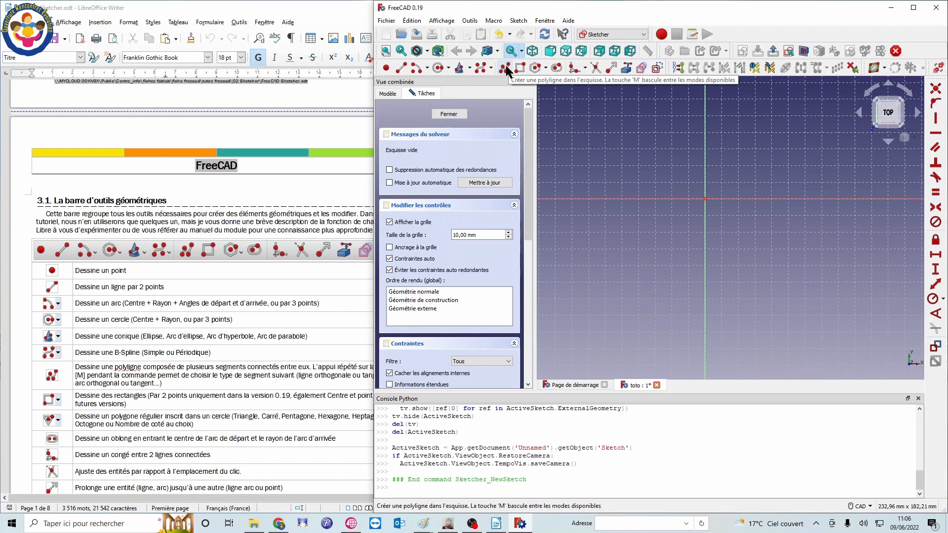
{"action": "left_click", "coordinate": [546, 68]}
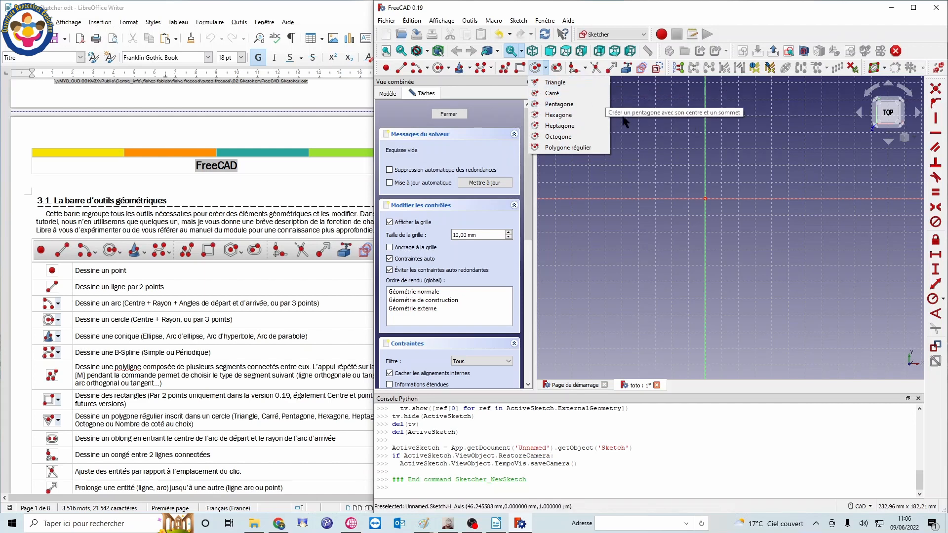
{"action": "left_click", "coordinate": [557, 68]}
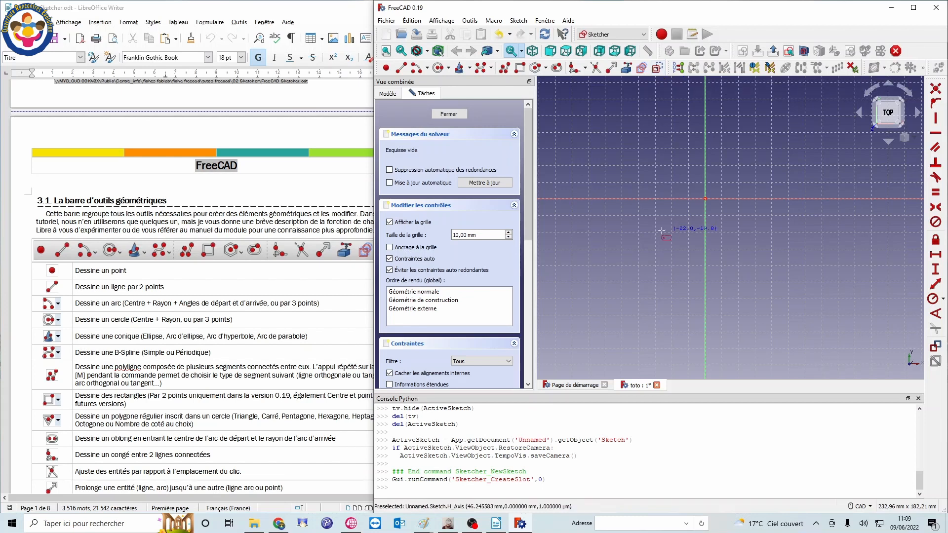
Step: Read the tutorial's section 3.2 on constraints and compare its geometric constraints with the matching Sketcher tools
{"action": "scroll", "coordinate": [251, 293], "scroll_direction": "down", "scroll_amount": 10}
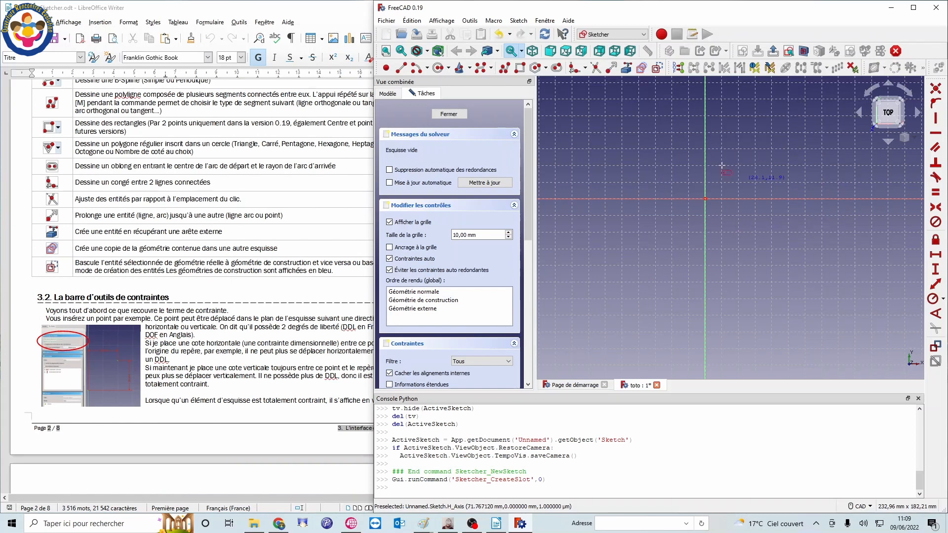
{"action": "scroll", "coordinate": [180, 217], "scroll_direction": "down", "scroll_amount": 6}
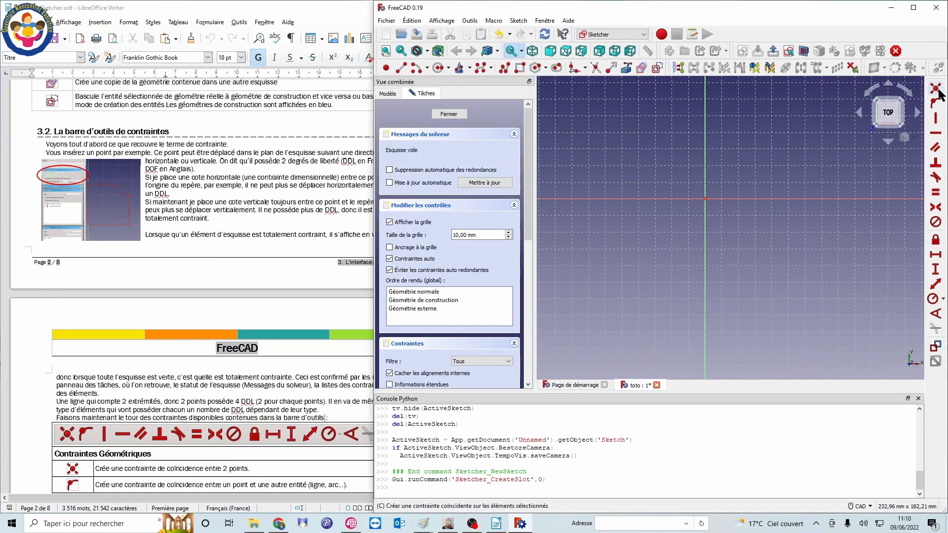
{"action": "left_click", "coordinate": [936, 178]}
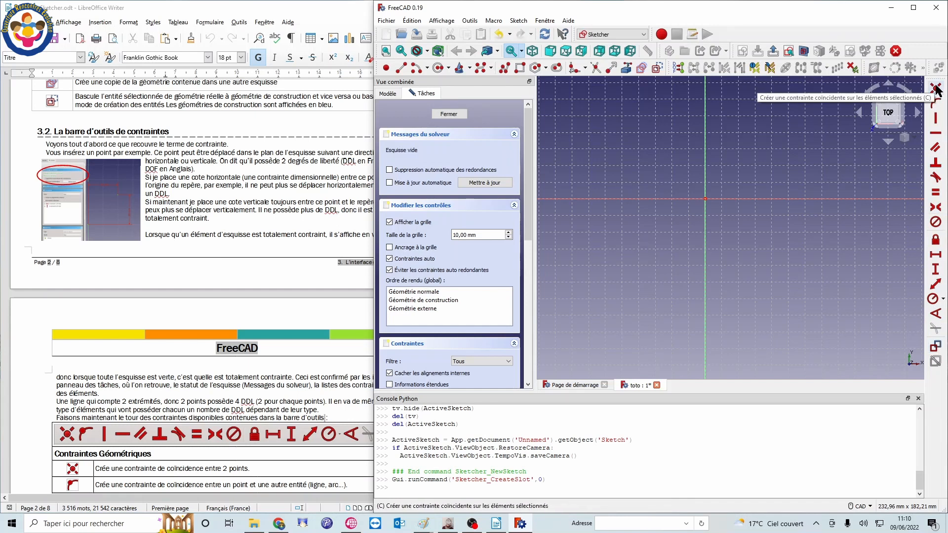
{"action": "scroll", "coordinate": [159, 333], "scroll_direction": "down", "scroll_amount": 11}
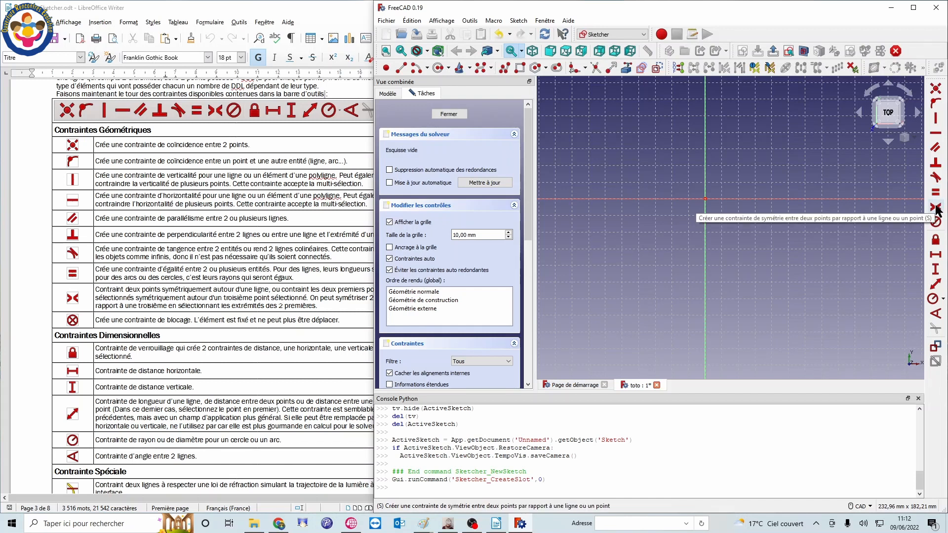
{"action": "left_click", "coordinate": [936, 208]}
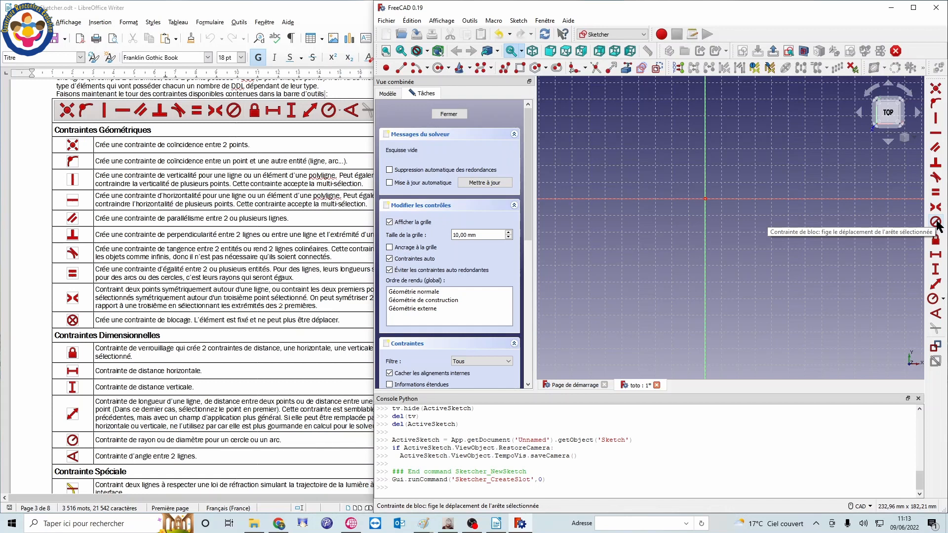
Step: Examine the dimensional constraint tools, including the radius and diameter variants, and read the tutorial up to section 4, Construction d'une esquisse
{"action": "left_click", "coordinate": [934, 256]}
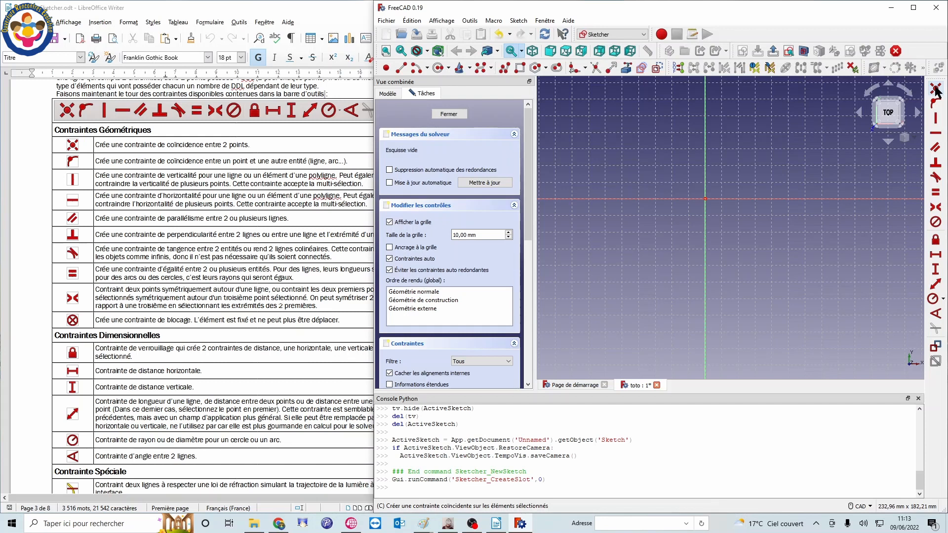
{"action": "left_click", "coordinate": [936, 90]}
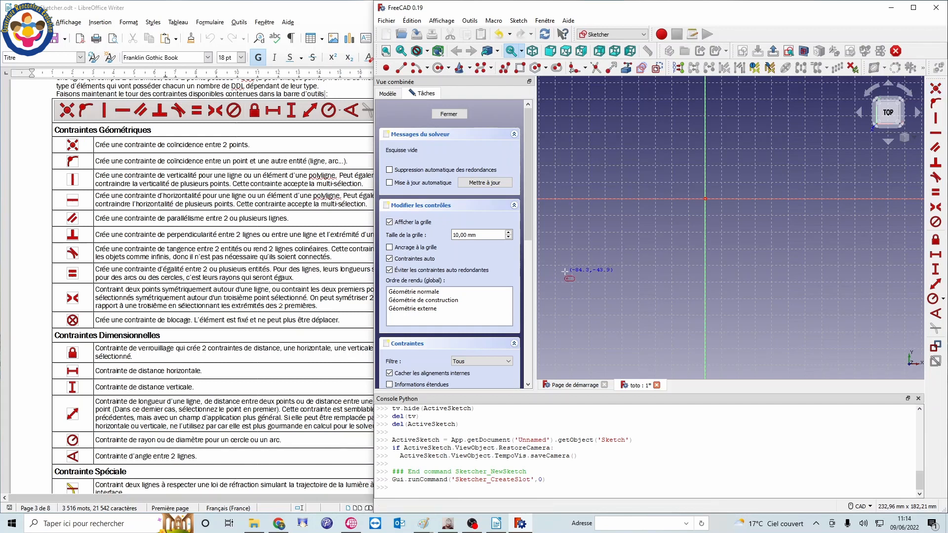
{"action": "left_click", "coordinate": [937, 245]}
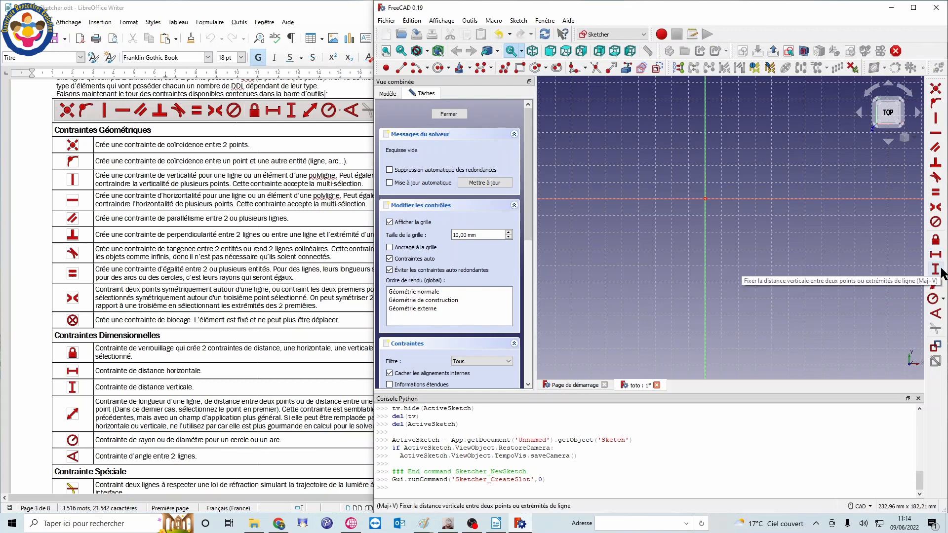
{"action": "left_click", "coordinate": [944, 298]}
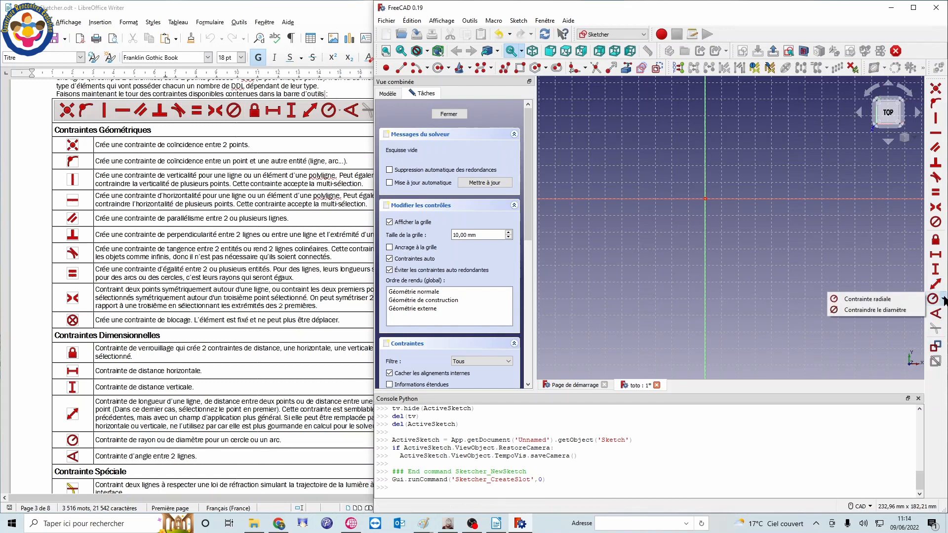
{"action": "left_click", "coordinate": [864, 308]}
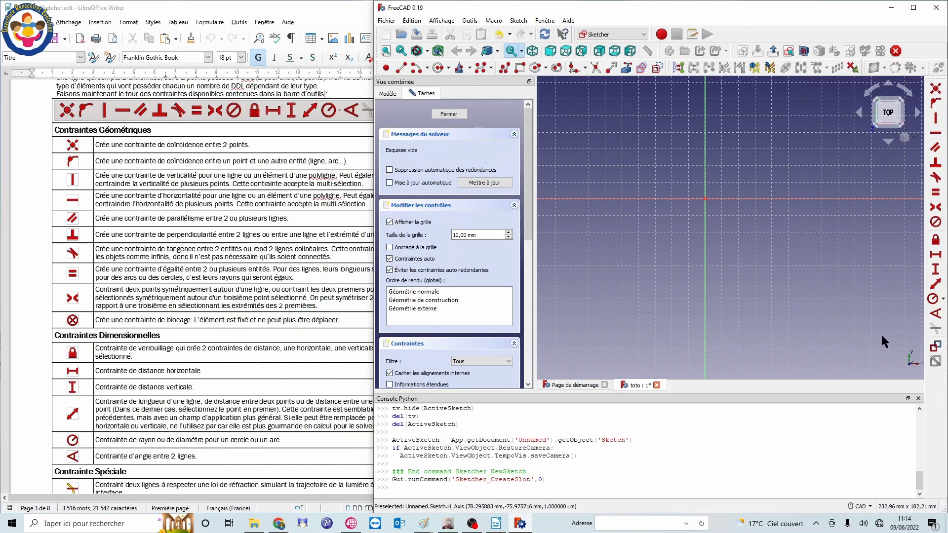
{"action": "scroll", "coordinate": [155, 366], "scroll_direction": "down", "scroll_amount": 5}
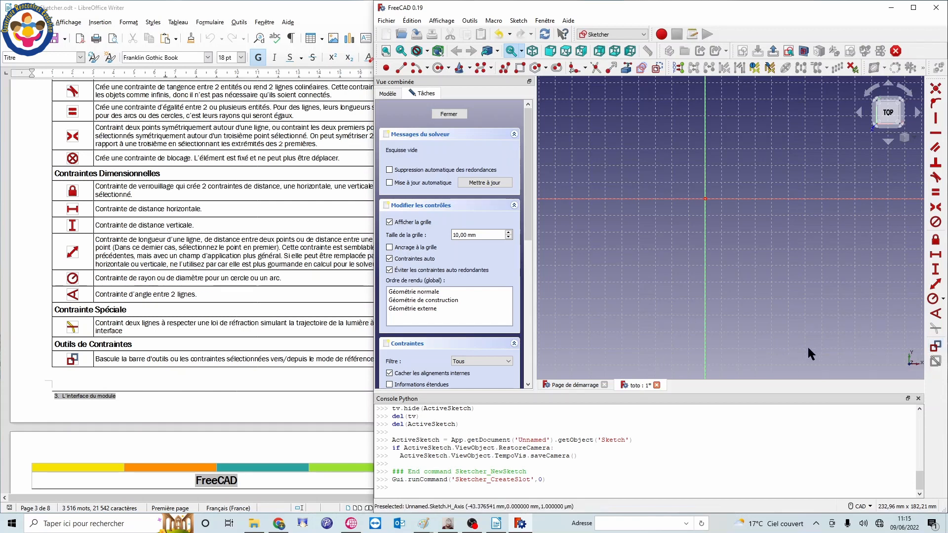
{"action": "scroll", "coordinate": [172, 351], "scroll_direction": "down", "scroll_amount": 5}
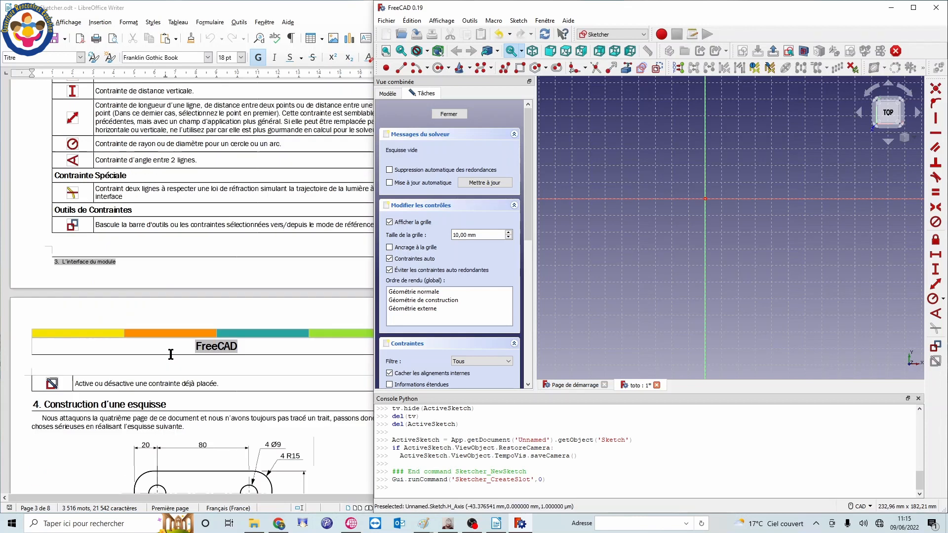
Step: Read the tutorial's section 4 plate drawing and the section 4.1 instructions for creating the rectangle
{"action": "scroll", "coordinate": [235, 212], "scroll_direction": "down", "scroll_amount": 7}
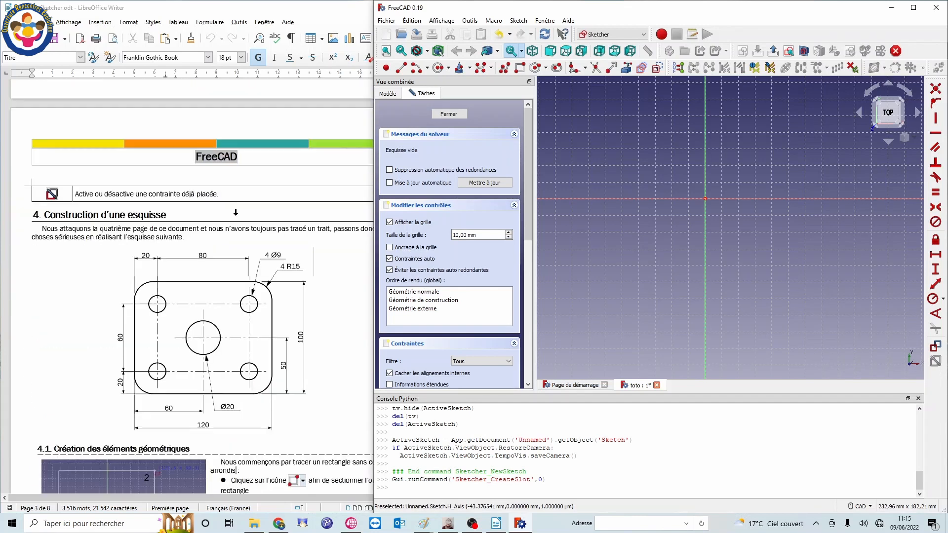
{"action": "scroll", "coordinate": [624, 296], "scroll_direction": "down", "scroll_amount": 1}
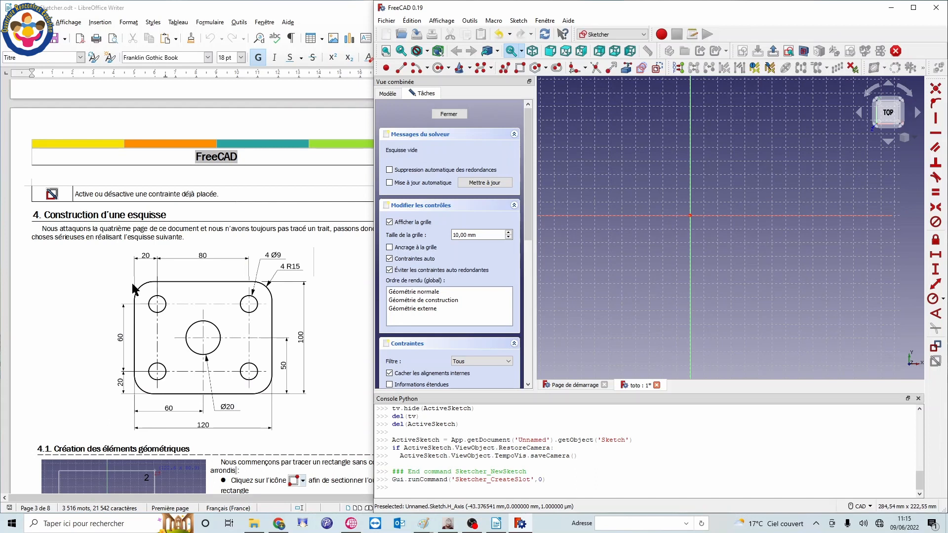
{"action": "scroll", "coordinate": [136, 289], "scroll_direction": "down", "scroll_amount": 4}
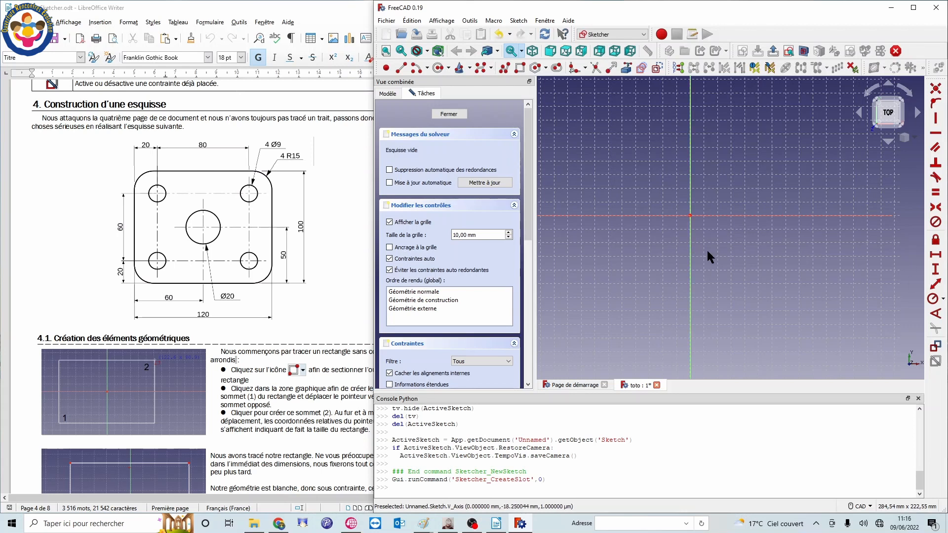
{"action": "middle_click_drag", "start_coordinate": [722, 241], "coordinate": [778, 252]}
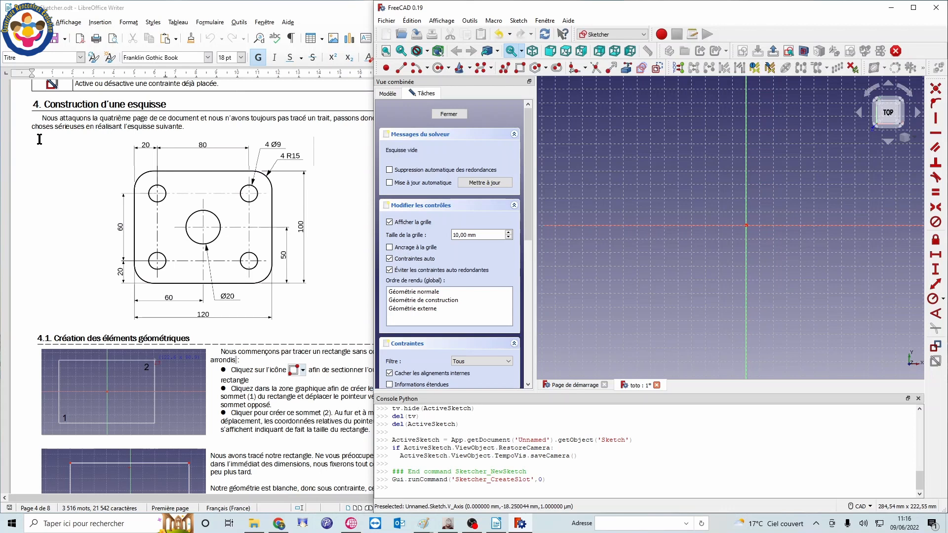
{"action": "scroll", "coordinate": [211, 289], "scroll_direction": "down", "scroll_amount": 5}
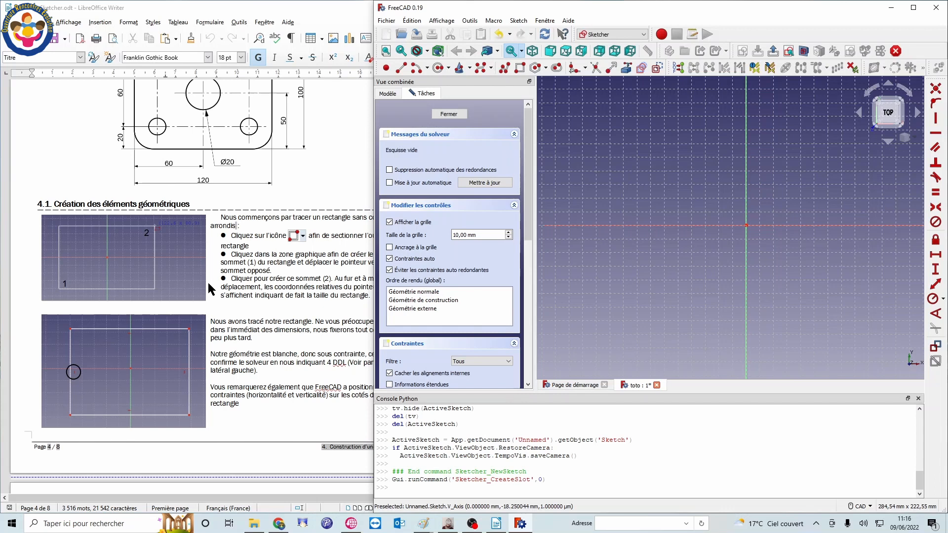
{"action": "scroll", "coordinate": [112, 186], "scroll_direction": "up", "scroll_amount": 3}
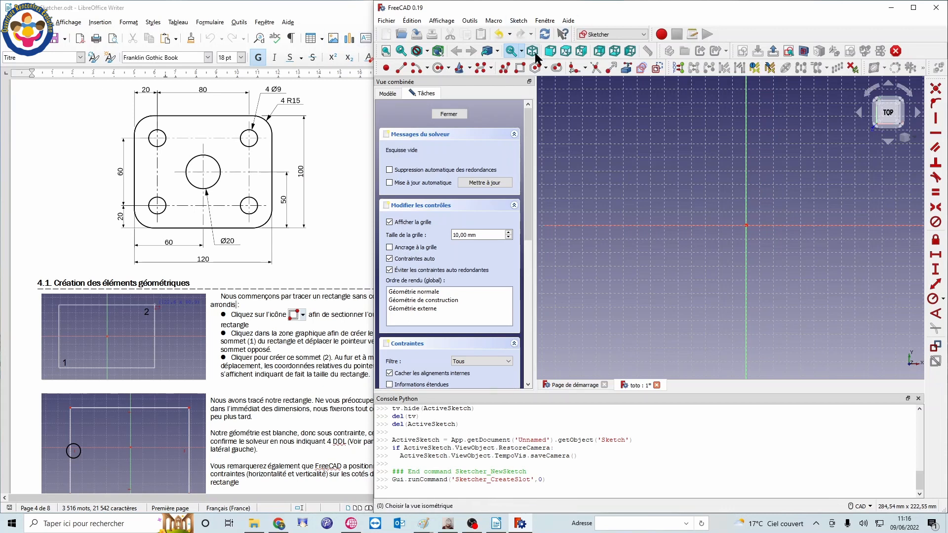
Step: Draw a rectangle enclosing the sketch origin, exit the rectangle tool and leave sketch editing
{"action": "left_click", "coordinate": [523, 68]}
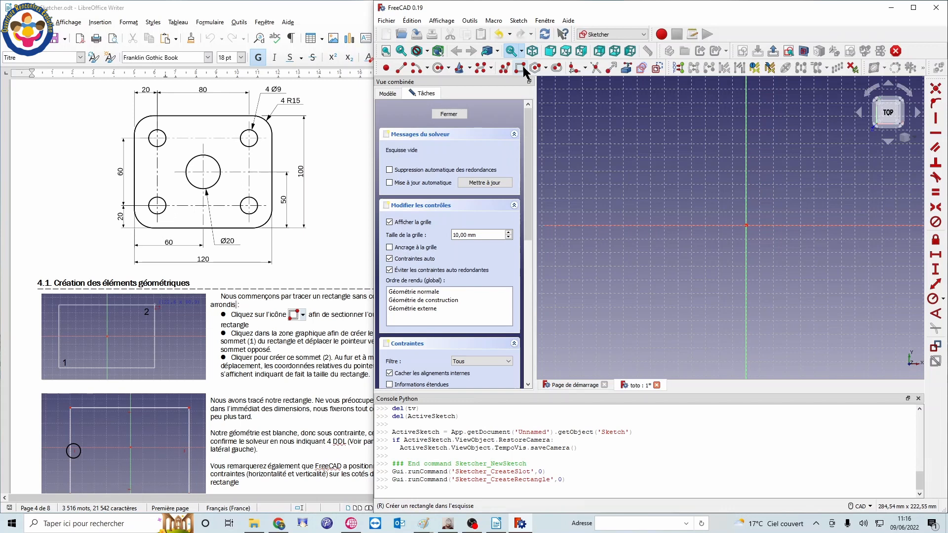
{"action": "left_click", "coordinate": [637, 297]}
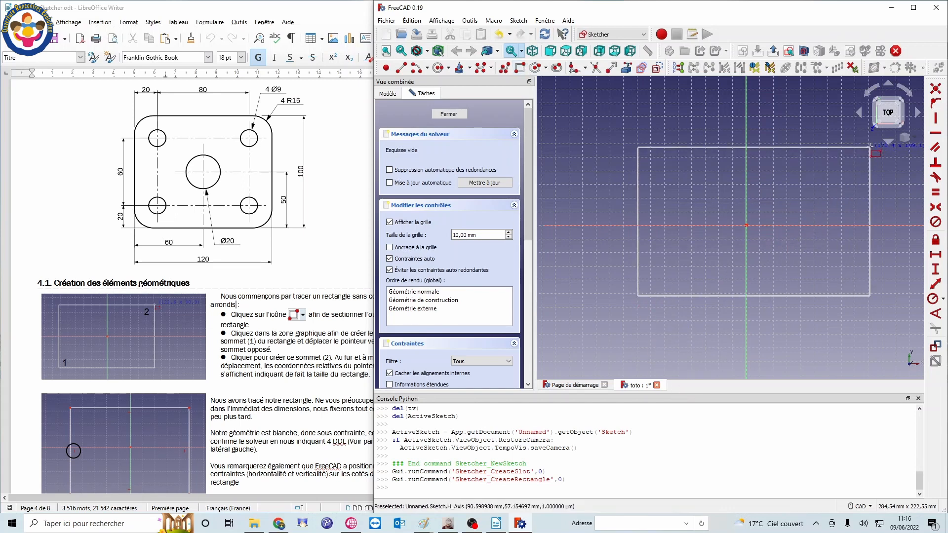
{"action": "scroll", "coordinate": [871, 148], "scroll_direction": "up", "scroll_amount": 1}
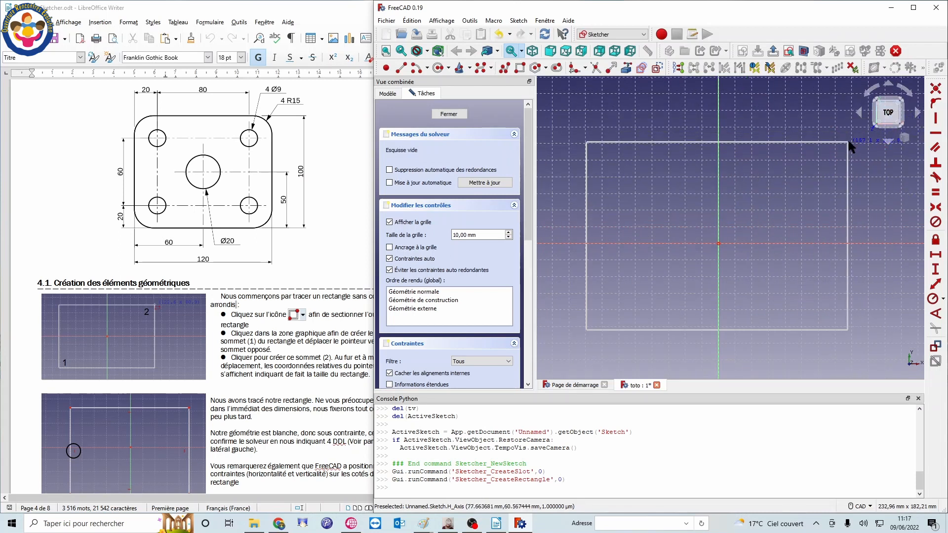
{"action": "left_click", "coordinate": [849, 147]}
{"action": "scroll", "coordinate": [847, 205], "scroll_direction": "down", "scroll_amount": 2}
{"action": "scroll", "coordinate": [847, 205], "scroll_direction": "up", "scroll_amount": 1}
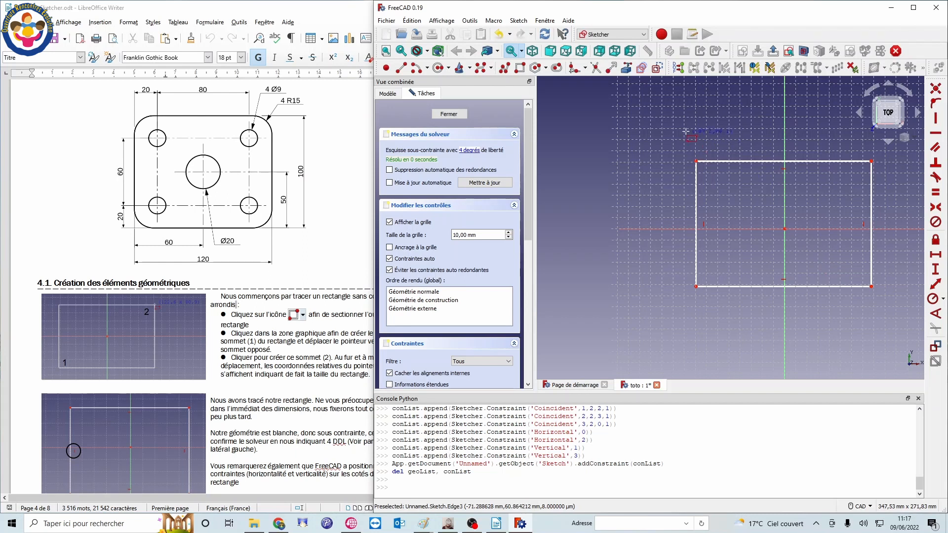
{"action": "right_click", "coordinate": [732, 189]}
{"action": "key", "text": "Escape"}
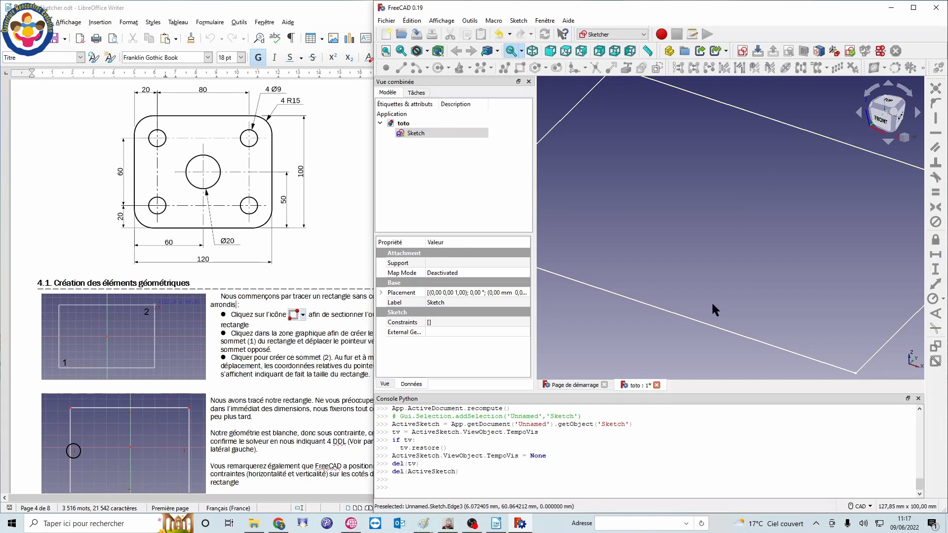
Step: Reopen the sketch for editing and delete the whole rectangle
{"action": "scroll", "coordinate": [719, 291], "scroll_direction": "down", "scroll_amount": 5}
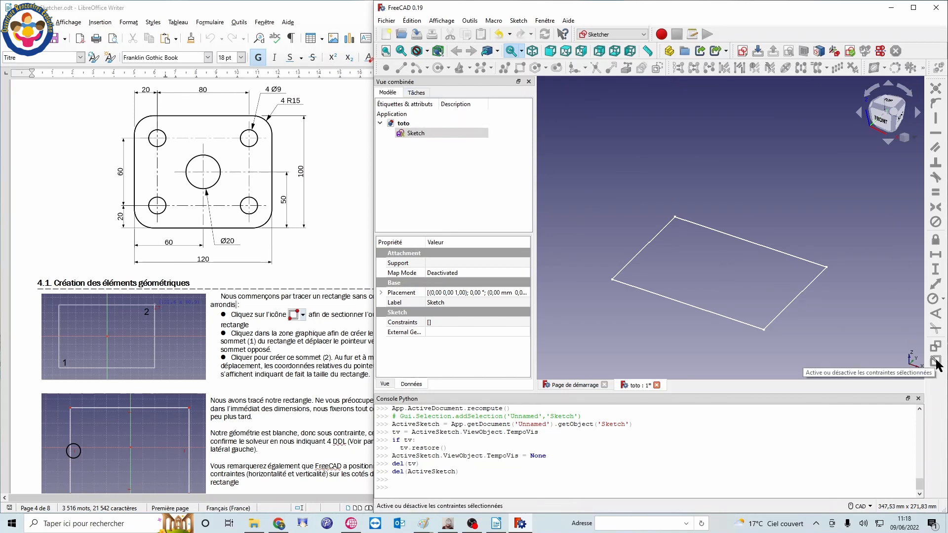
{"action": "double_click", "coordinate": [416, 135]}
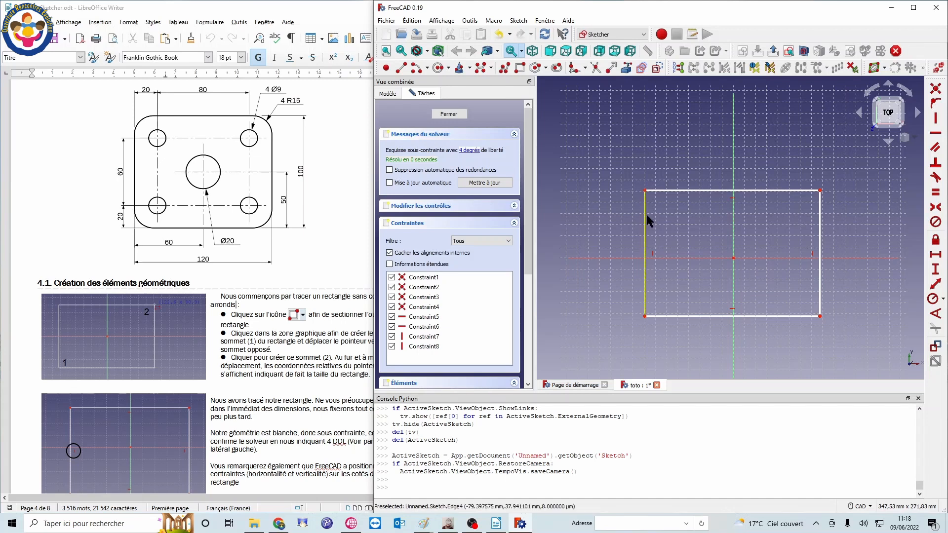
{"action": "left_click_drag", "start_coordinate": [609, 169], "coordinate": [857, 354]}
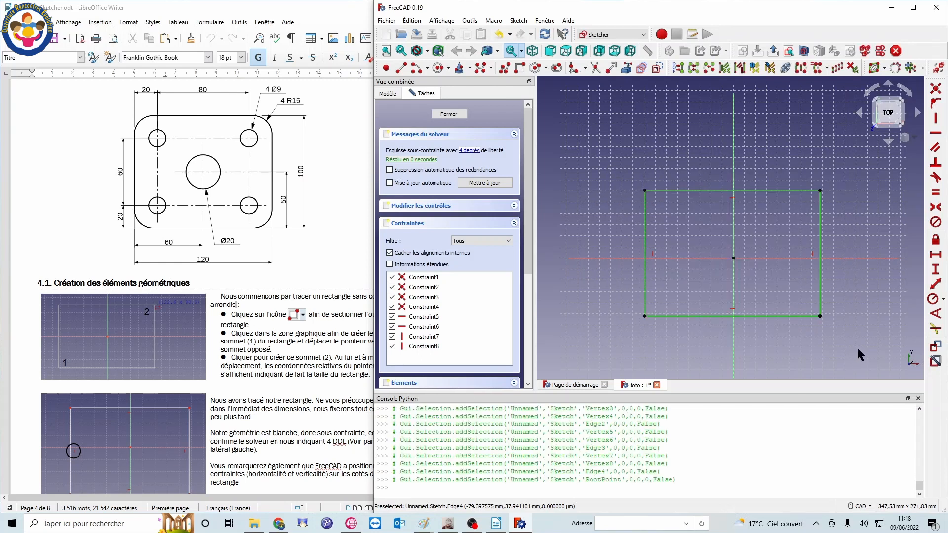
{"action": "key", "text": "Delete"}
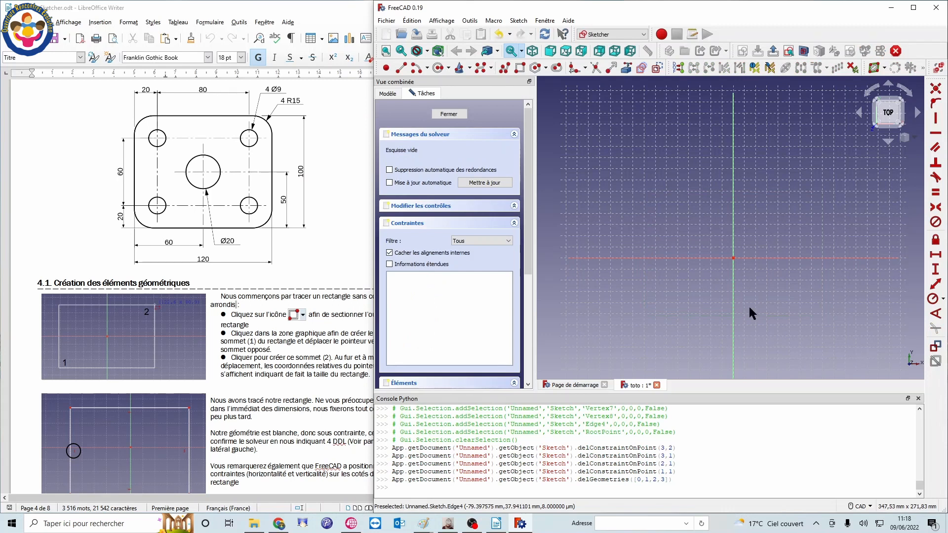
Step: Draw a new large rectangle around the sketch origin, from its upper-left corner to its lower-right corner
{"action": "left_click", "coordinate": [519, 67]}
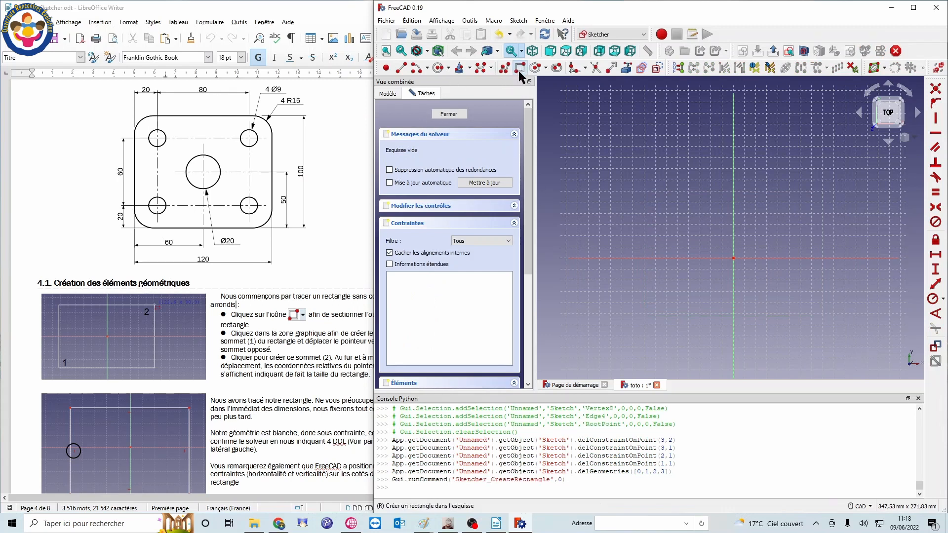
{"action": "left_click", "coordinate": [644, 180]}
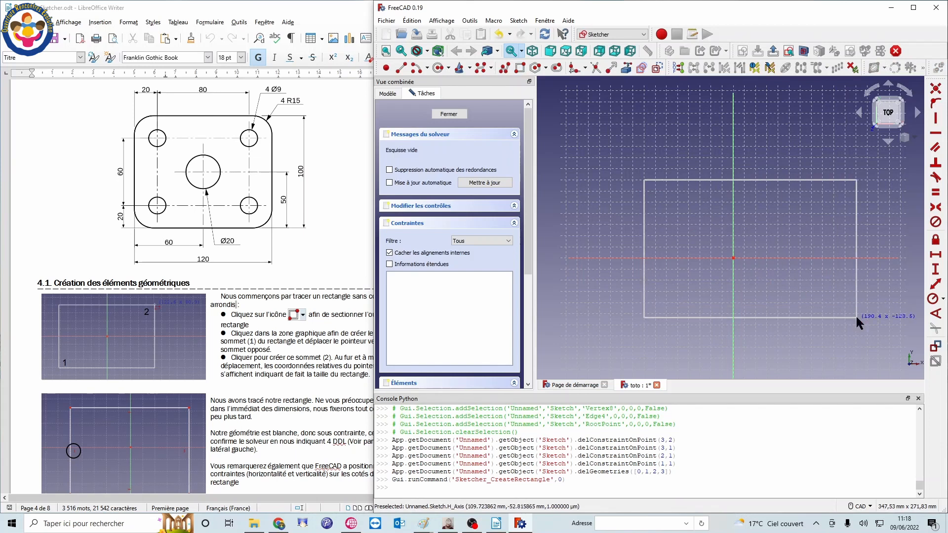
{"action": "left_click", "coordinate": [848, 336]}
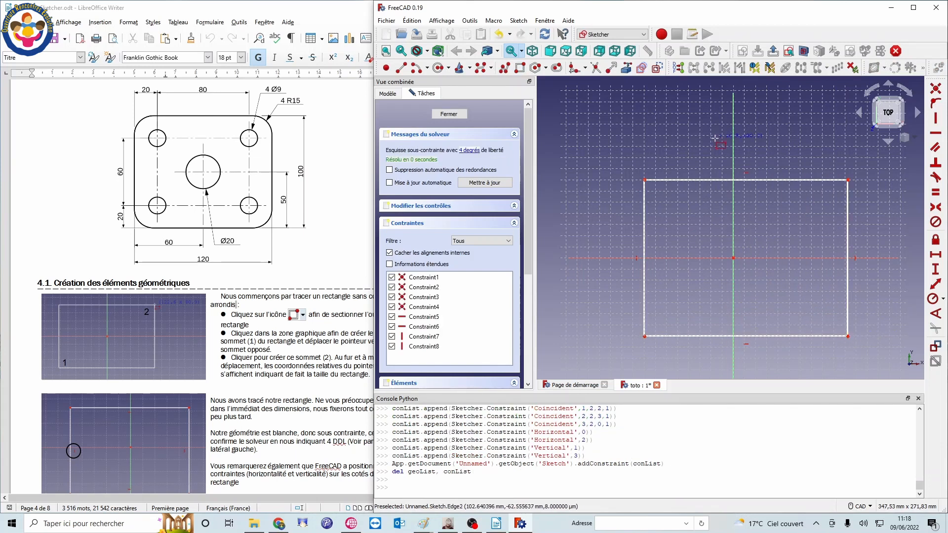
Step: Draw a smaller rectangle across the large rectangle's upper edge, exit the tool and delete the smaller rectangle
{"action": "left_click", "coordinate": [684, 151]}
{"action": "left_click", "coordinate": [800, 220]}
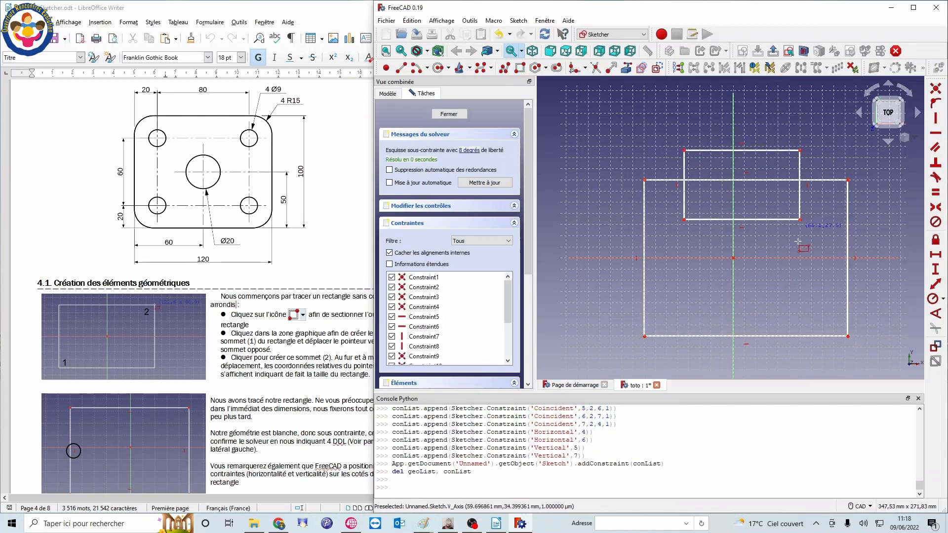
{"action": "key", "text": "Escape"}
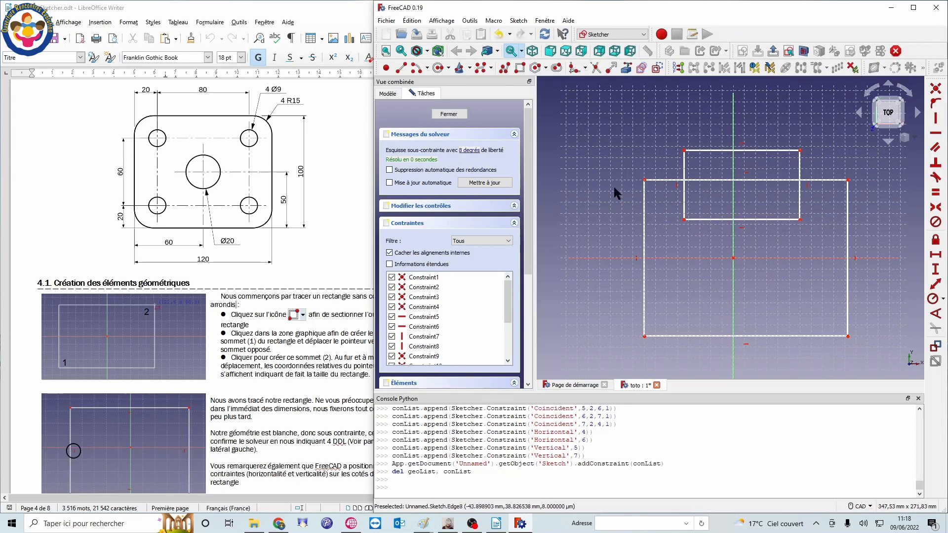
{"action": "left_click_drag", "start_coordinate": [662, 122], "coordinate": [825, 240]}
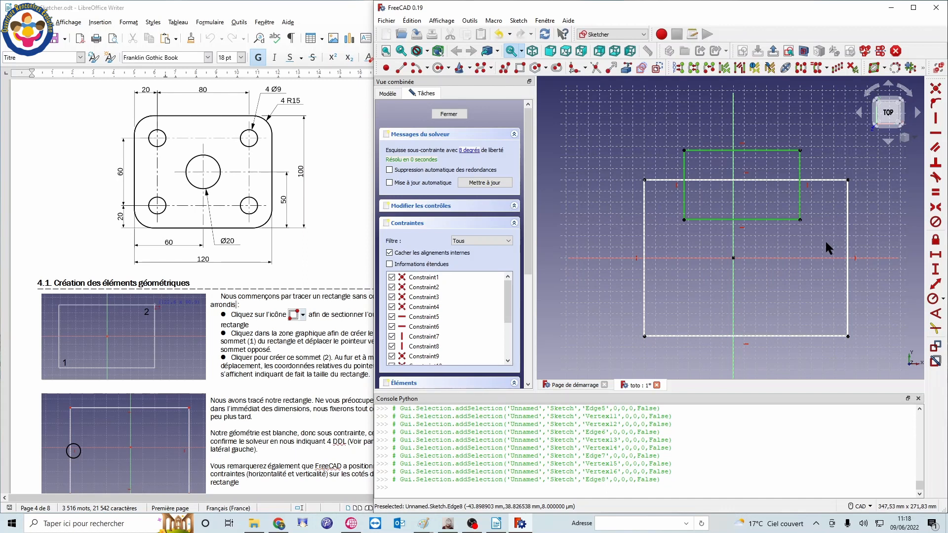
{"action": "key", "text": "Delete"}
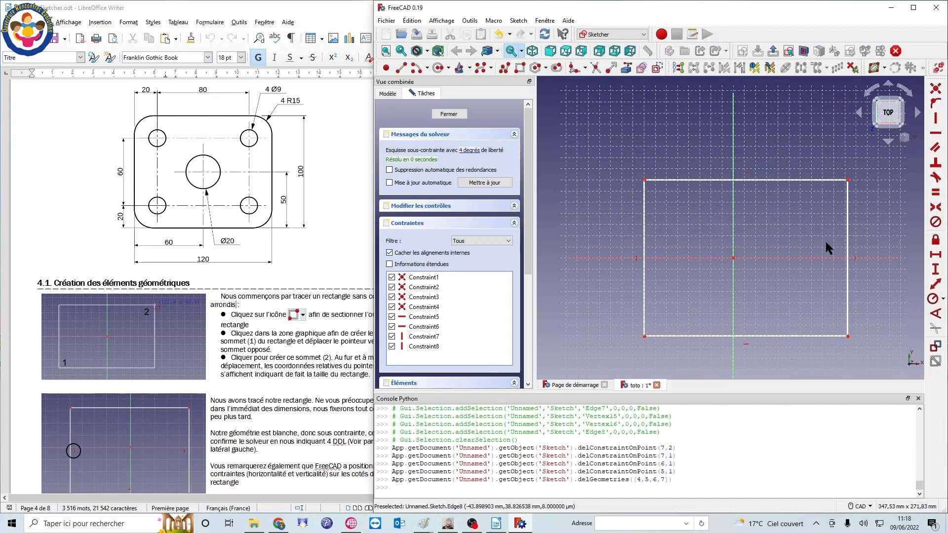
Step: Draw another rectangle straddling the large rectangle's upper edge and exit the rectangle tool
{"action": "left_click", "coordinate": [521, 67]}
{"action": "left_click", "coordinate": [520, 68]}
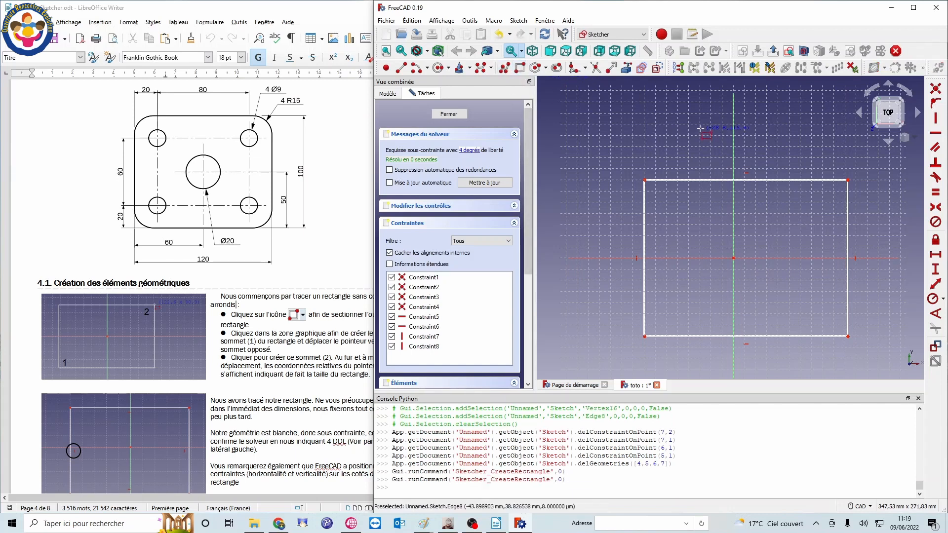
{"action": "left_click", "coordinate": [656, 132]}
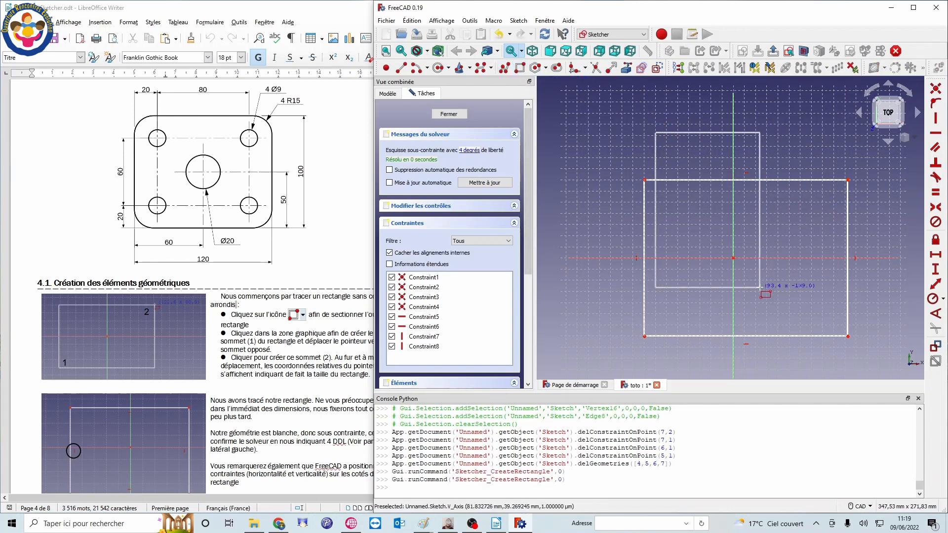
{"action": "left_click", "coordinate": [824, 212]}
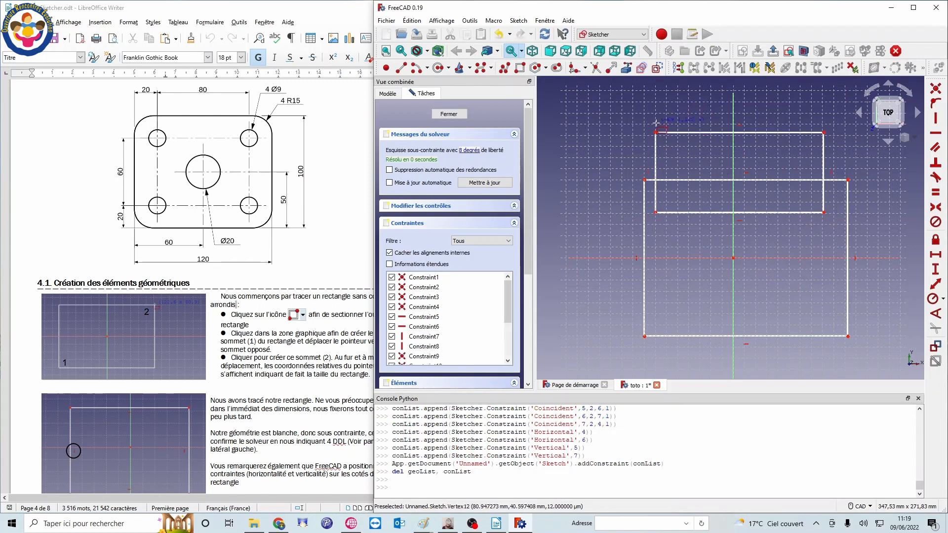
{"action": "key", "text": "Escape"}
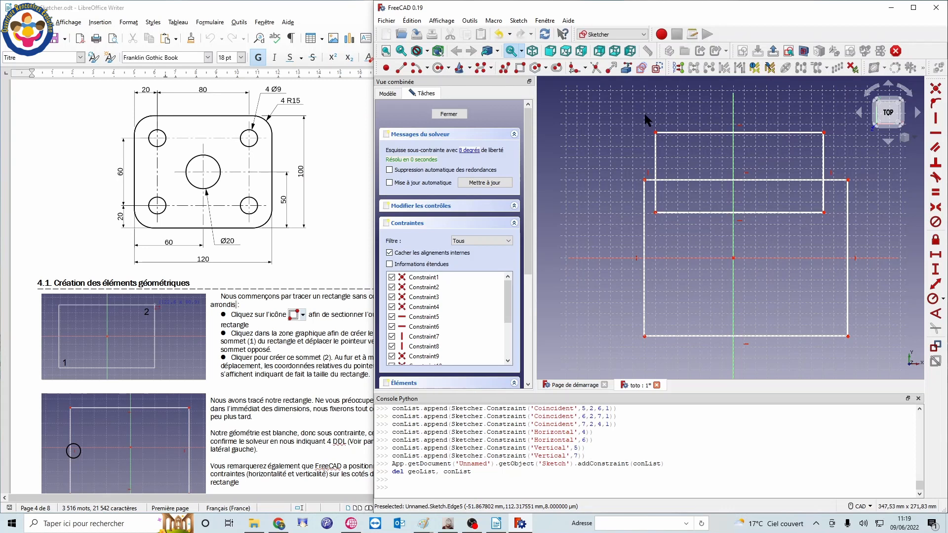
Step: Window-select only the upper rectangle, clear the selection, window-select both rectangles and leave sketch editing
{"action": "mouse_move", "coordinate": [645, 115]}
{"action": "left_mouse_down"}
{"action": "mouse_move", "coordinate": [749, 214]}
{"action": "mouse_move", "coordinate": [833, 220]}
{"action": "left_mouse_up"}
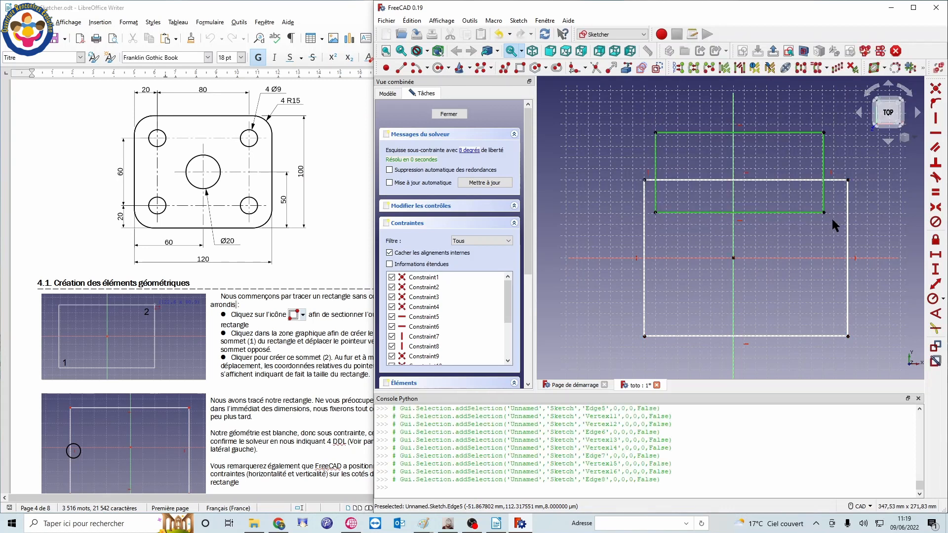
{"action": "left_click", "coordinate": [577, 123]}
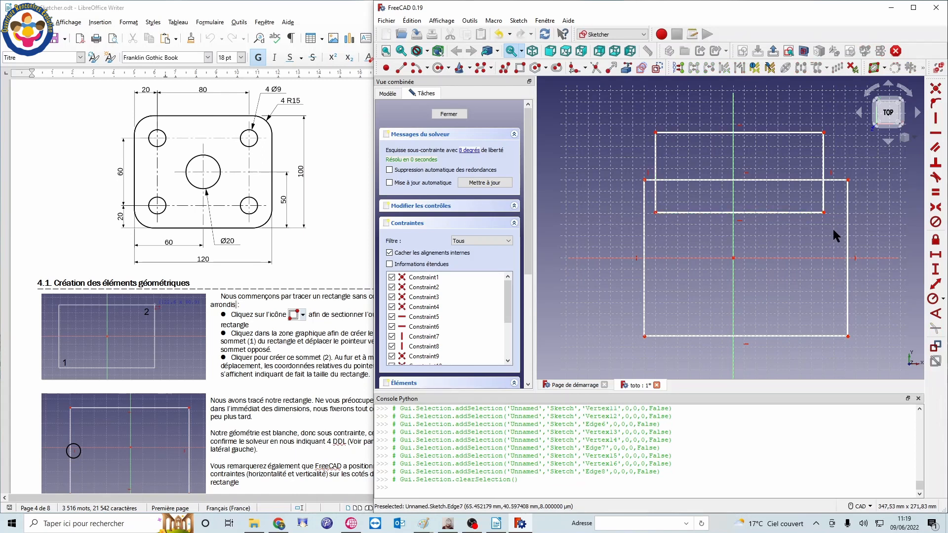
{"action": "left_click_drag", "start_coordinate": [616, 105], "coordinate": [896, 360]}
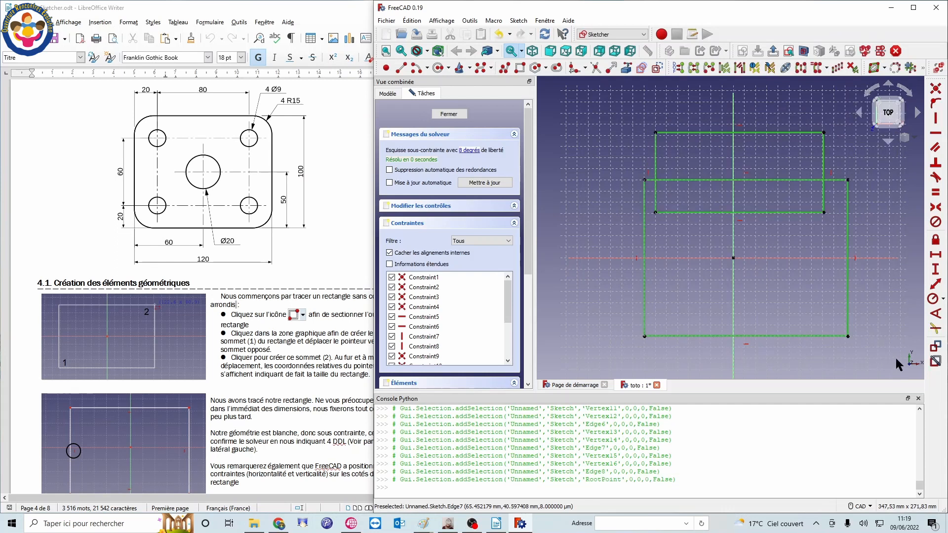
{"action": "key", "text": "Escape"}
{"action": "key", "text": "Escape"}
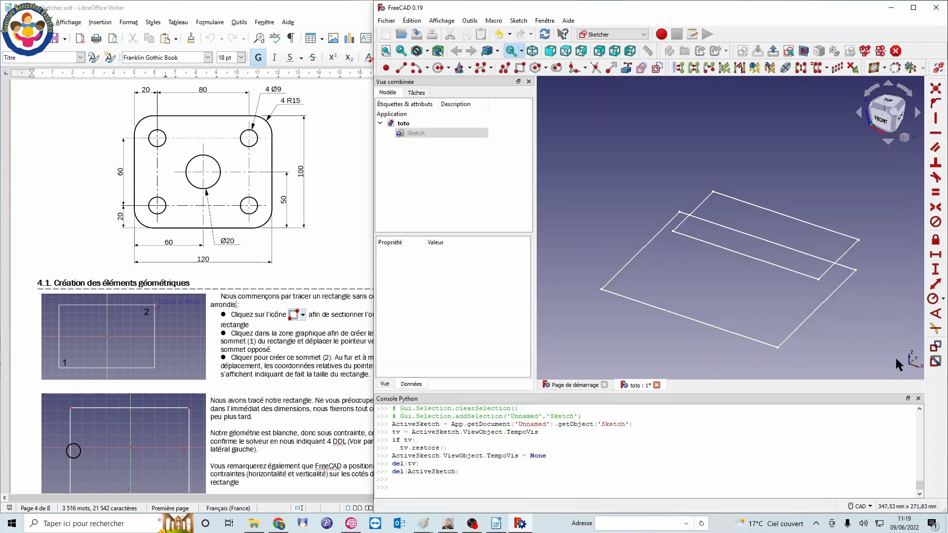
Step: Reopen the sketch, try right-to-left crossing selections over the upper rectangle, and select only that rectangle with a left-to-right window
{"action": "double_click", "coordinate": [423, 133]}
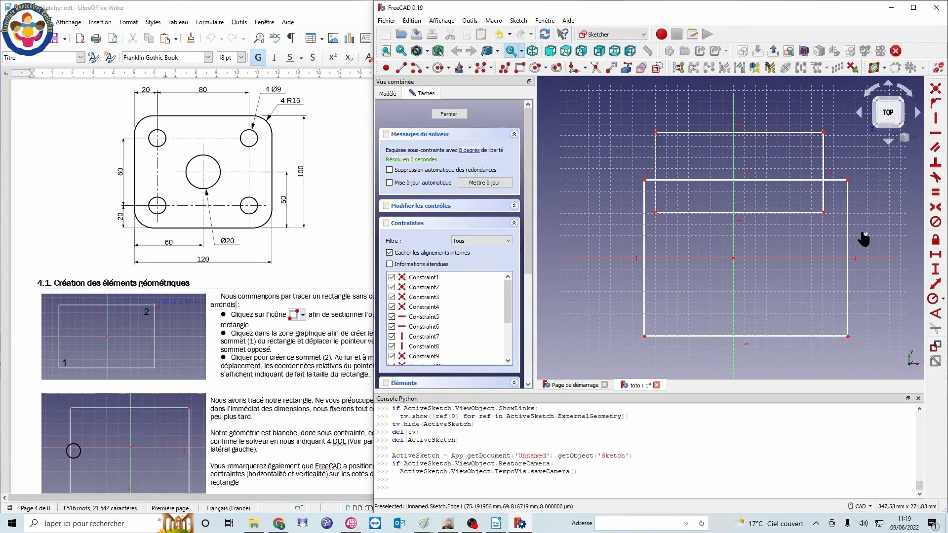
{"action": "mouse_move", "coordinate": [867, 234]}
{"action": "left_mouse_down"}
{"action": "mouse_move", "coordinate": [778, 197]}
{"action": "mouse_move", "coordinate": [649, 110]}
{"action": "left_mouse_up"}
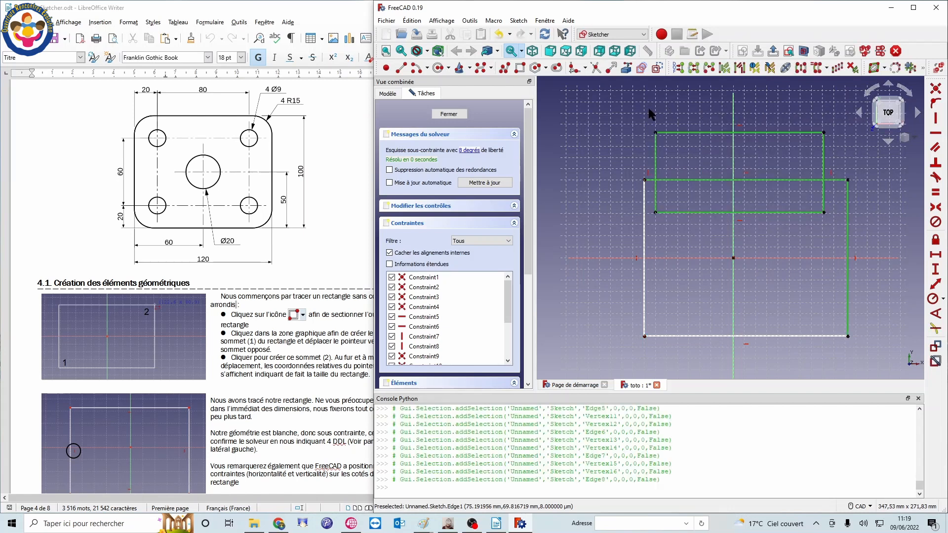
{"action": "left_click", "coordinate": [860, 233]}
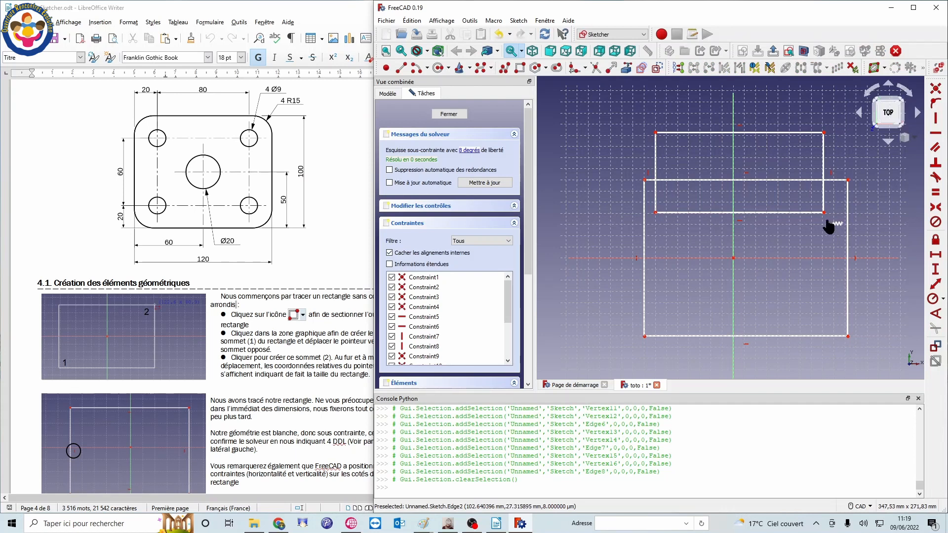
{"action": "left_click_drag", "start_coordinate": [844, 226], "coordinate": [652, 129]}
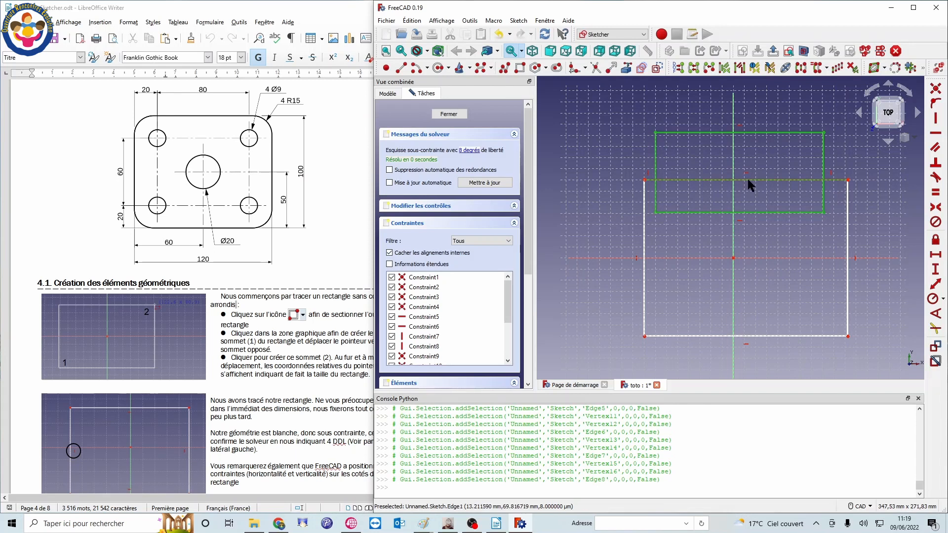
{"action": "left_click", "coordinate": [640, 163]}
{"action": "mouse_move", "coordinate": [643, 113]}
{"action": "left_mouse_down"}
{"action": "mouse_move", "coordinate": [714, 164]}
{"action": "mouse_move", "coordinate": [834, 222]}
{"action": "left_mouse_up"}
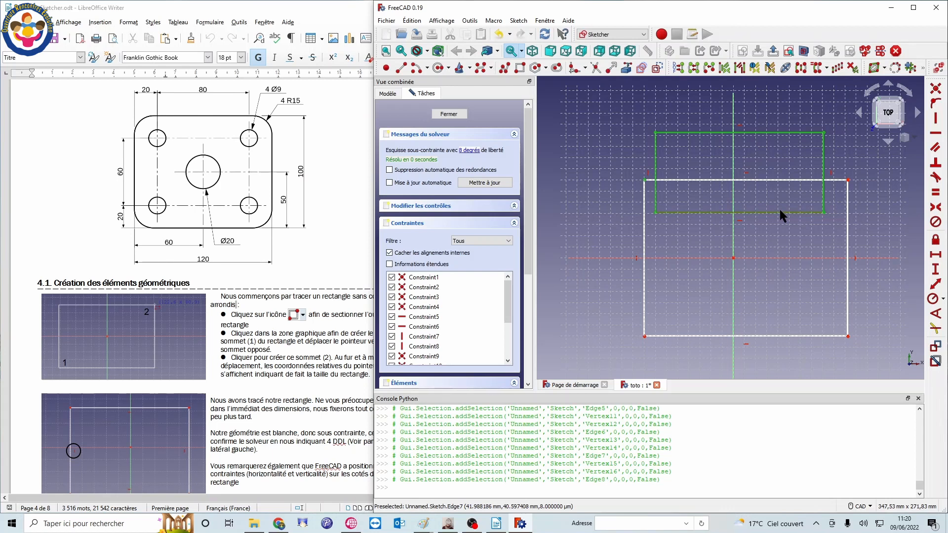
Step: Window-select the upper rectangle, clear the selection, and crossing-select only around its lower-right and upper-left corners
{"action": "left_click", "coordinate": [617, 130]}
{"action": "left_click_drag", "start_coordinate": [641, 119], "coordinate": [835, 232]}
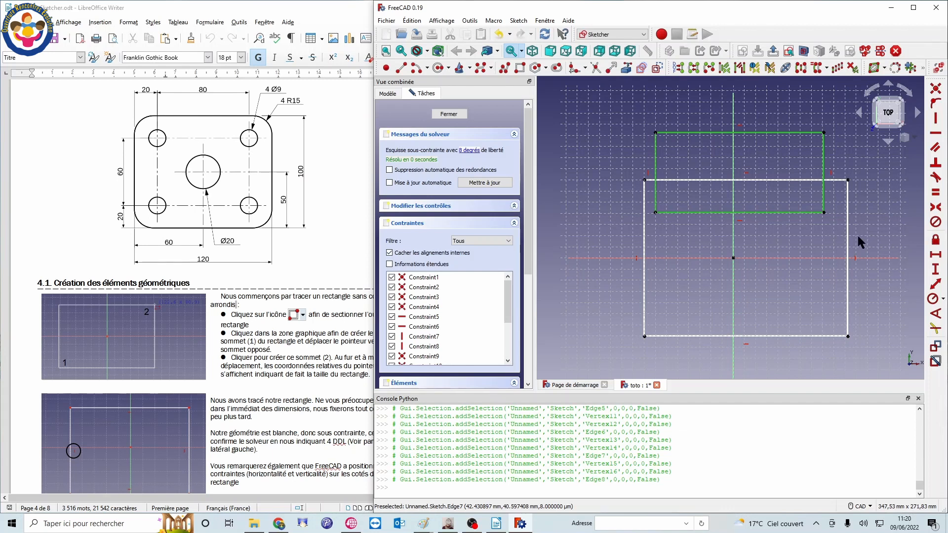
{"action": "left_click", "coordinate": [834, 238]}
{"action": "left_click_drag", "start_coordinate": [831, 236], "coordinate": [805, 200]}
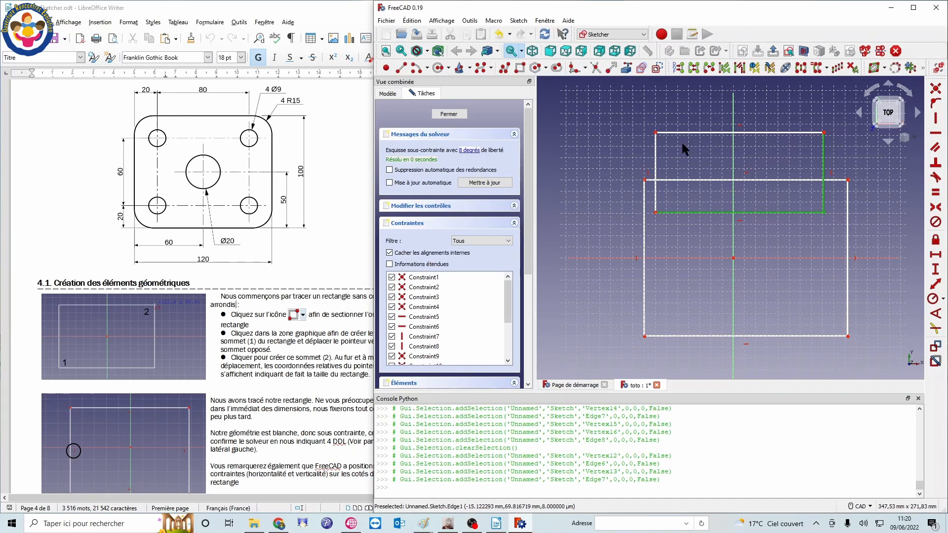
{"action": "left_click_drag", "start_coordinate": [674, 142], "coordinate": [642, 128]}
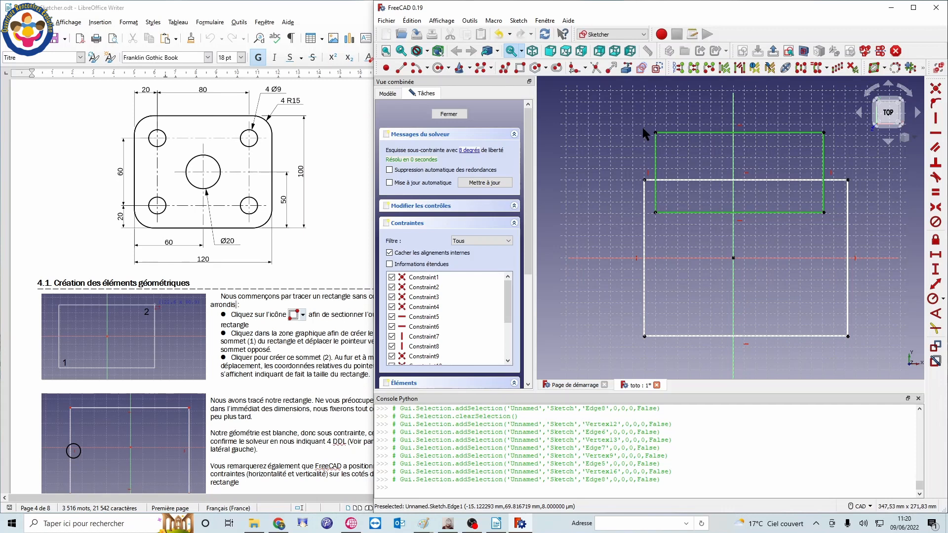
Step: Clear the selection, repeat the crossing selections at two opposite corners of the upper rectangle, and undo that rectangle's creation
{"action": "left_click", "coordinate": [811, 231]}
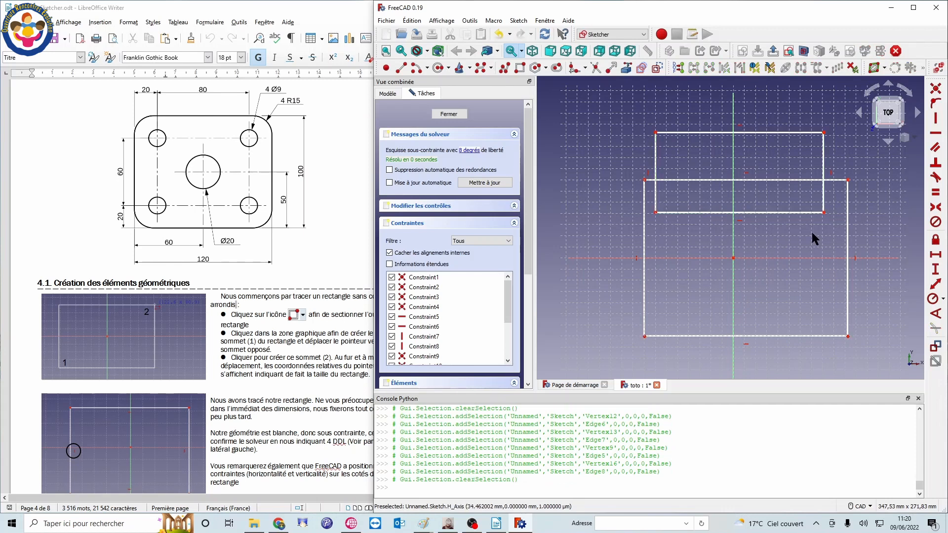
{"action": "left_click_drag", "start_coordinate": [825, 234], "coordinate": [803, 195]}
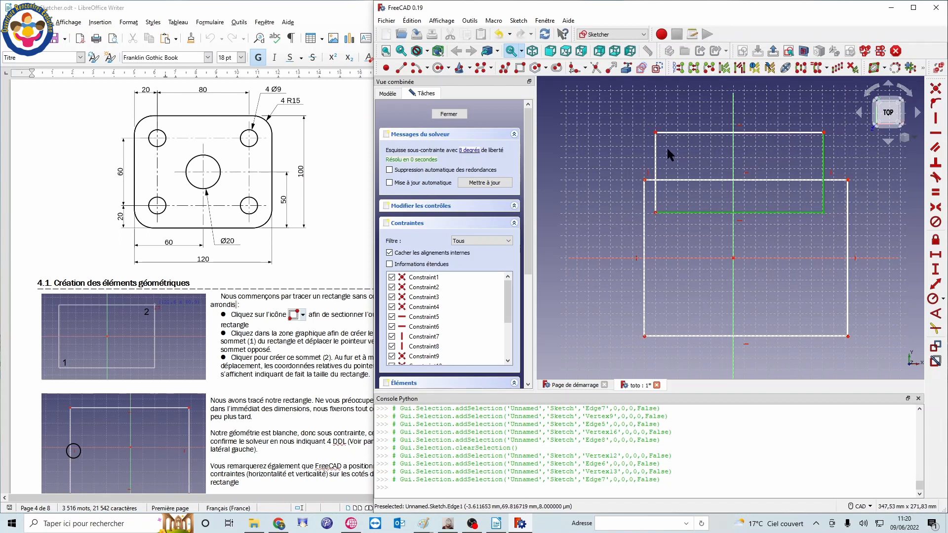
{"action": "left_click_drag", "start_coordinate": [665, 144], "coordinate": [638, 119]}
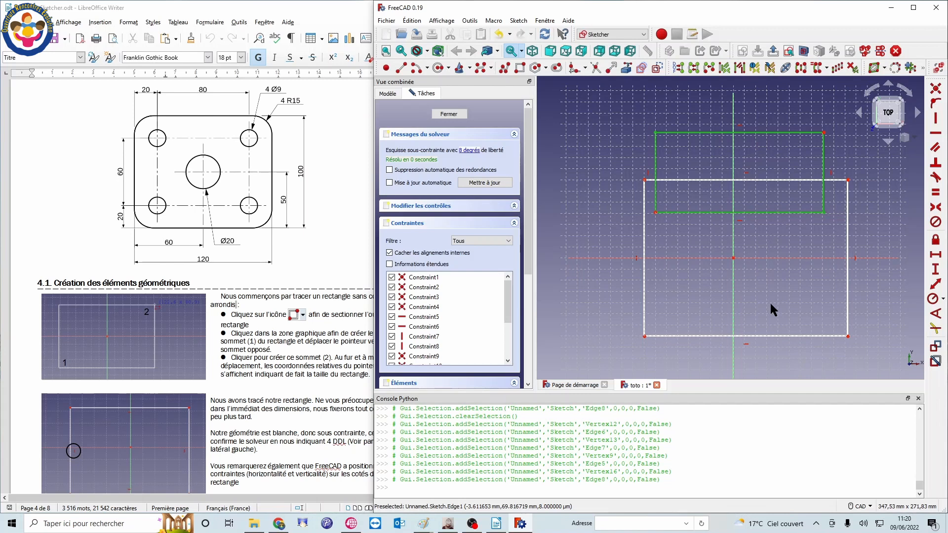
{"action": "key", "text": "ctrl+z"}
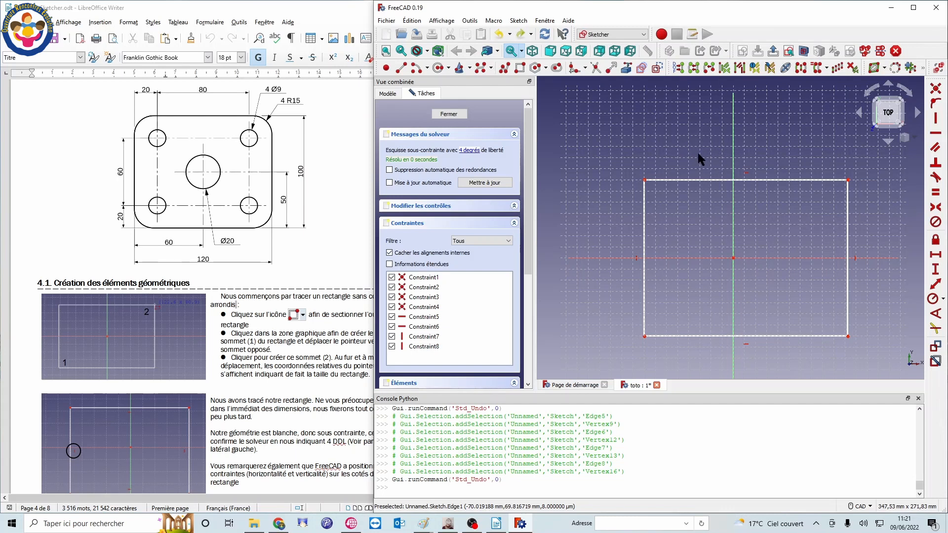
Step: Draw a new rectangle straddling the large rectangle's upper edge and exit the rectangle tool
{"action": "left_click", "coordinate": [520, 68]}
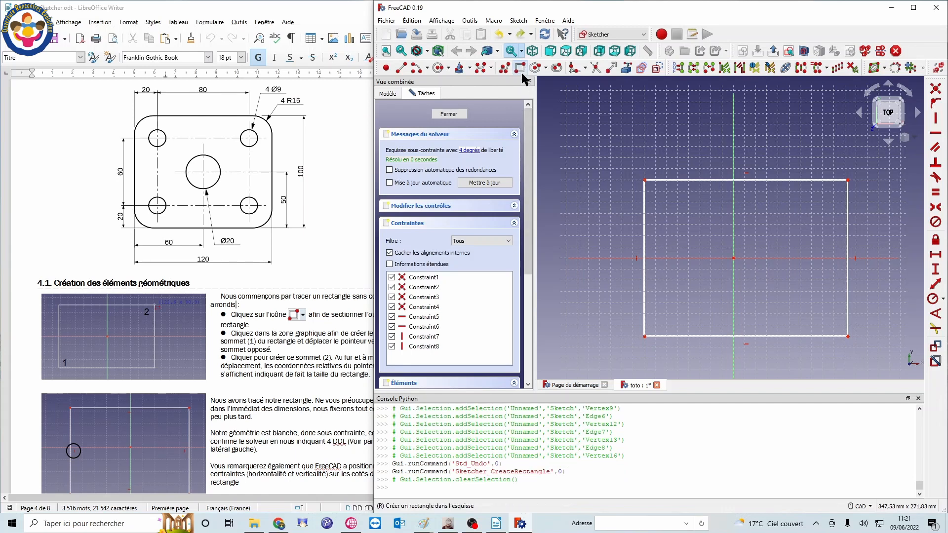
{"action": "left_click", "coordinate": [656, 128]}
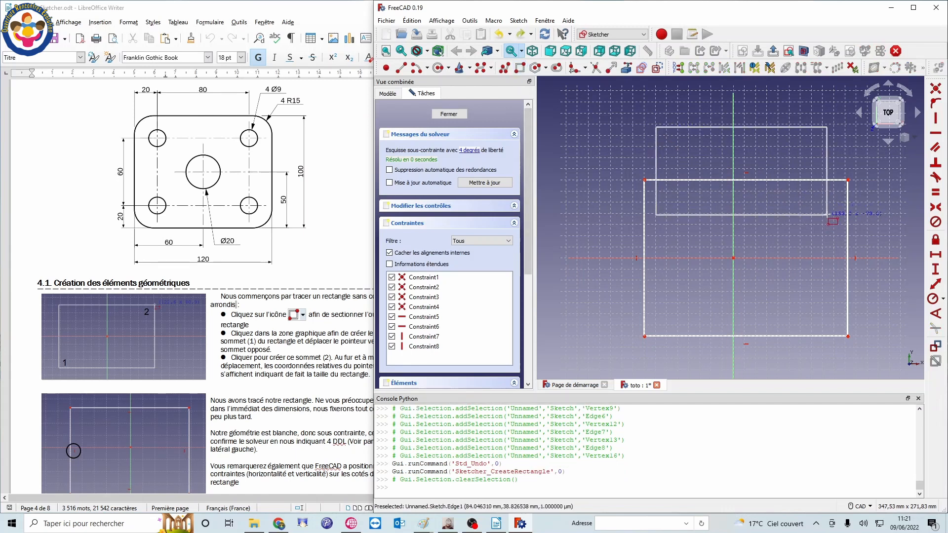
{"action": "left_click", "coordinate": [828, 215]}
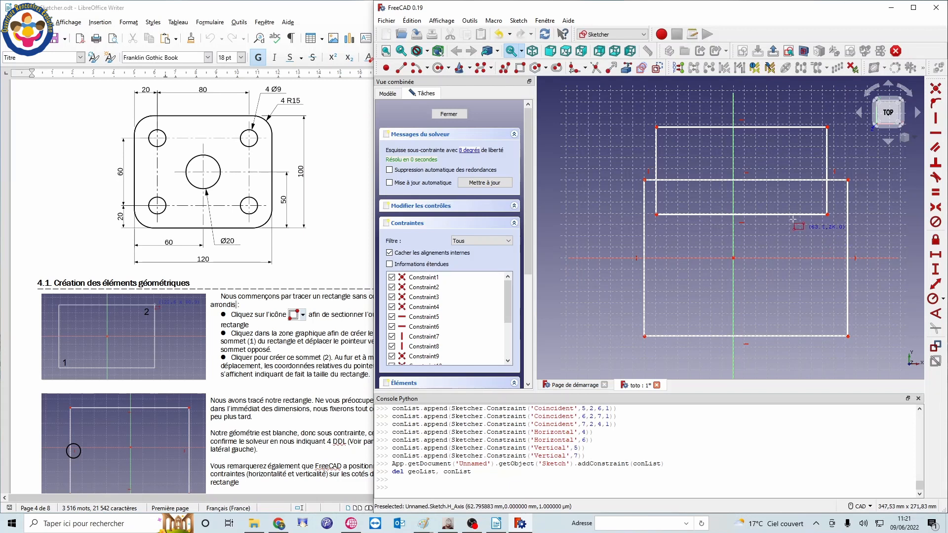
{"action": "left_click", "coordinate": [645, 113]}
{"action": "key", "text": "Escape"}
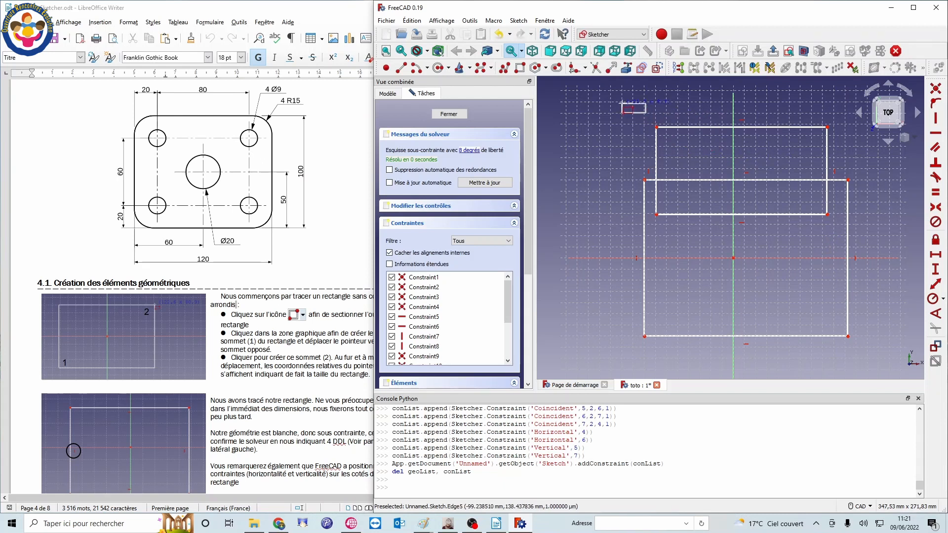
Step: Window-select the upper rectangle, add and remove the large rectangle's upper edge from the selection, and clear it
{"action": "left_click_drag", "start_coordinate": [642, 107], "coordinate": [844, 243]}
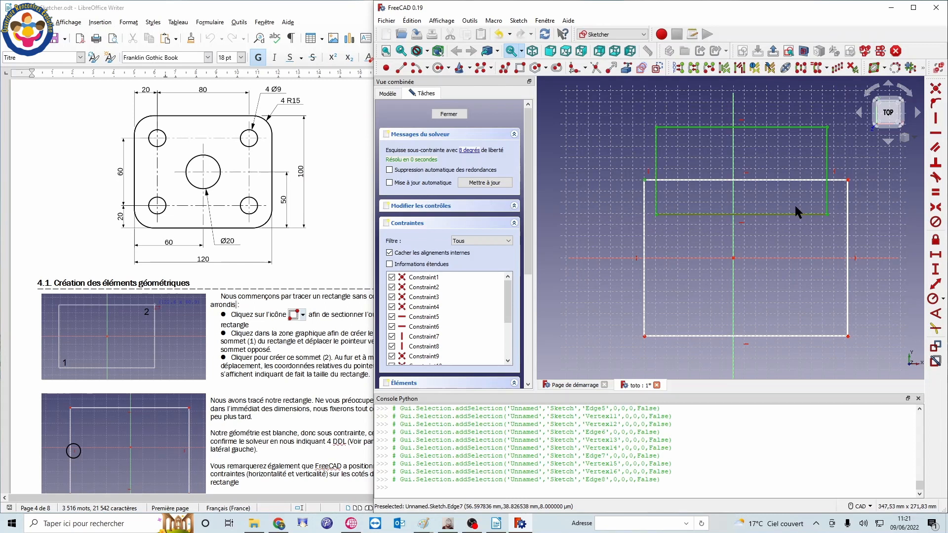
{"action": "left_click", "coordinate": [836, 180]}
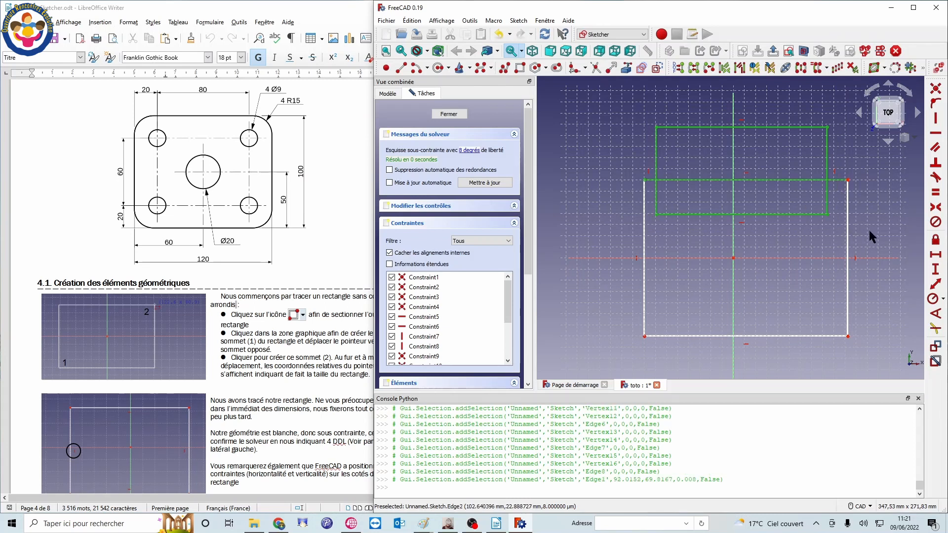
{"action": "left_click", "coordinate": [764, 180]}
{"action": "left_click", "coordinate": [785, 306]}
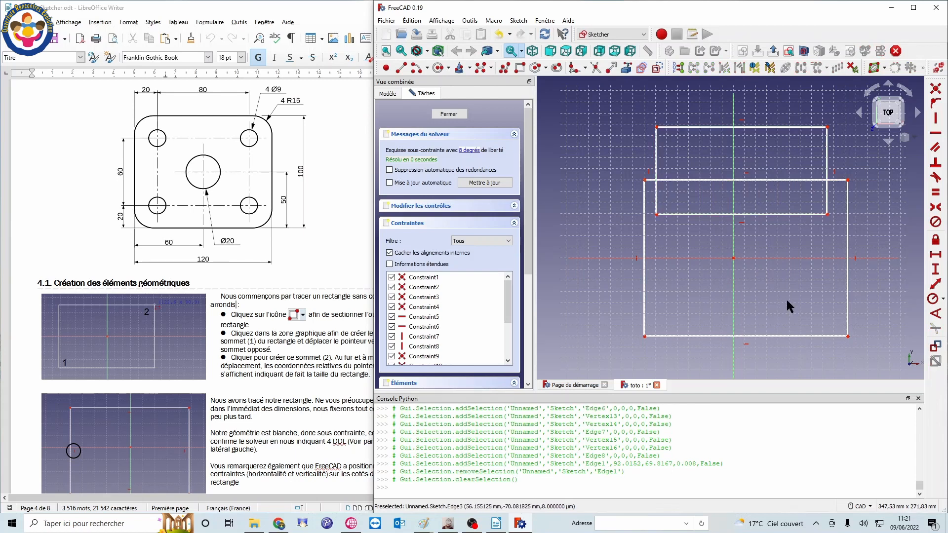
Step: Window-select the upper rectangle, toggle the large rectangle's upper edge in and out of the selection, and delete the upper rectangle
{"action": "left_click_drag", "start_coordinate": [649, 103], "coordinate": [846, 228]}
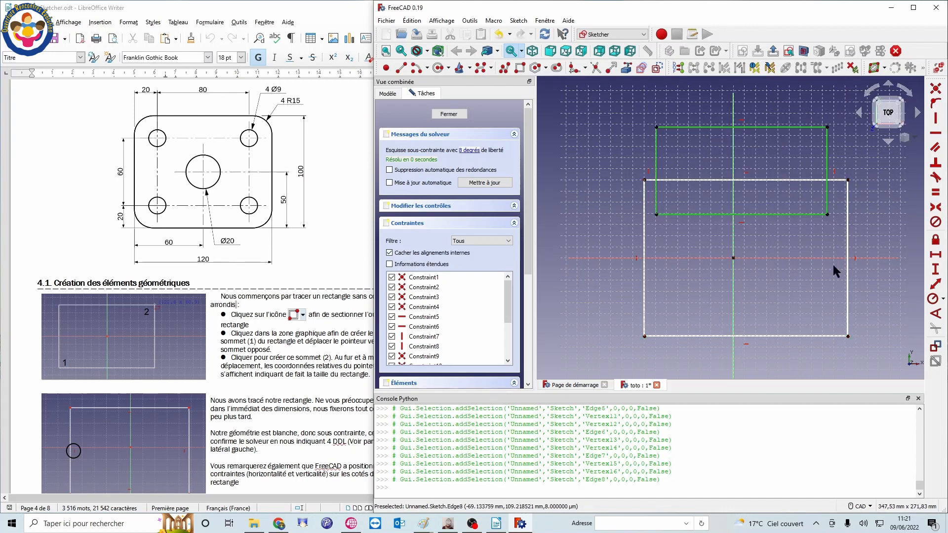
{"action": "left_click", "coordinate": [831, 180]}
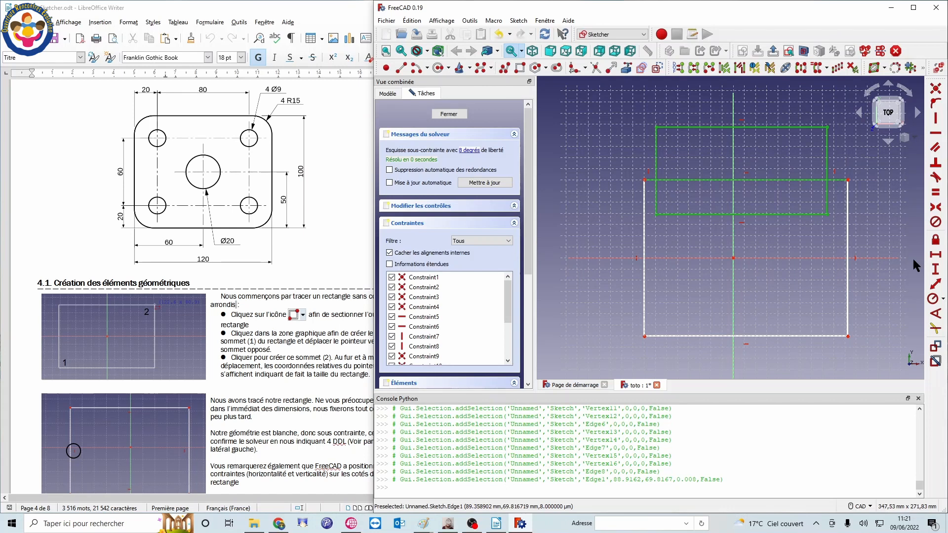
{"action": "left_click", "coordinate": [833, 179]}
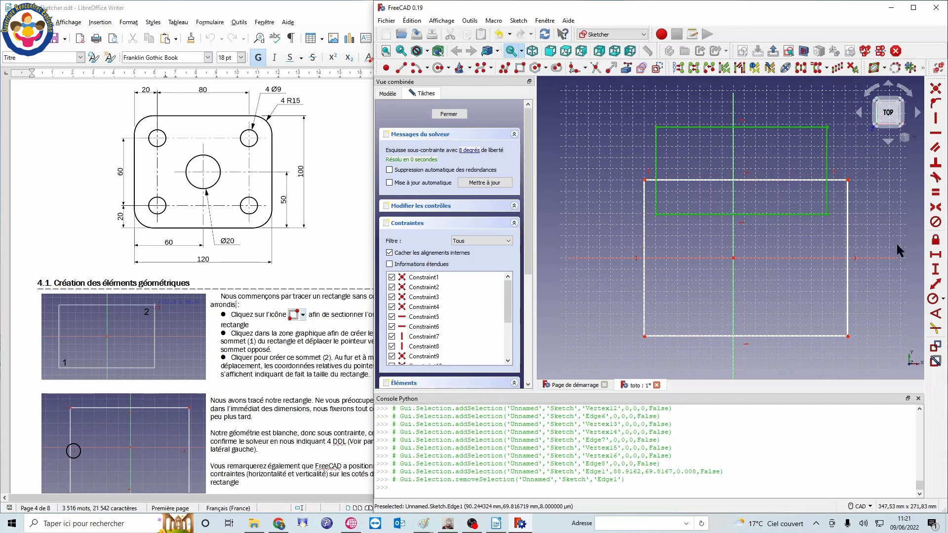
{"action": "key", "text": "Delete"}
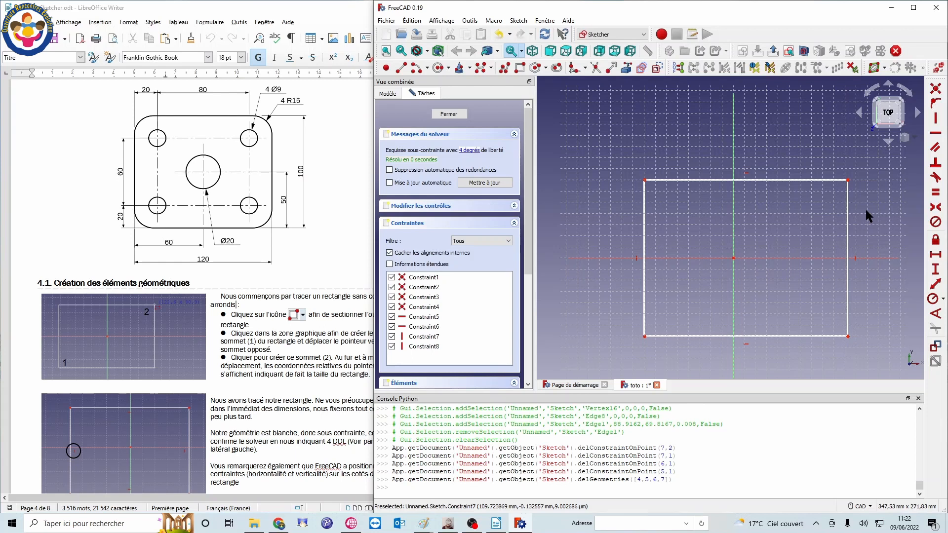
Step: Move the rectangle's lower-right corner inward to about X 82 mm, Y -53 mm and consult section 4.1 of the tutorial document
{"action": "left_click_drag", "start_coordinate": [846, 333], "coordinate": [825, 312]}
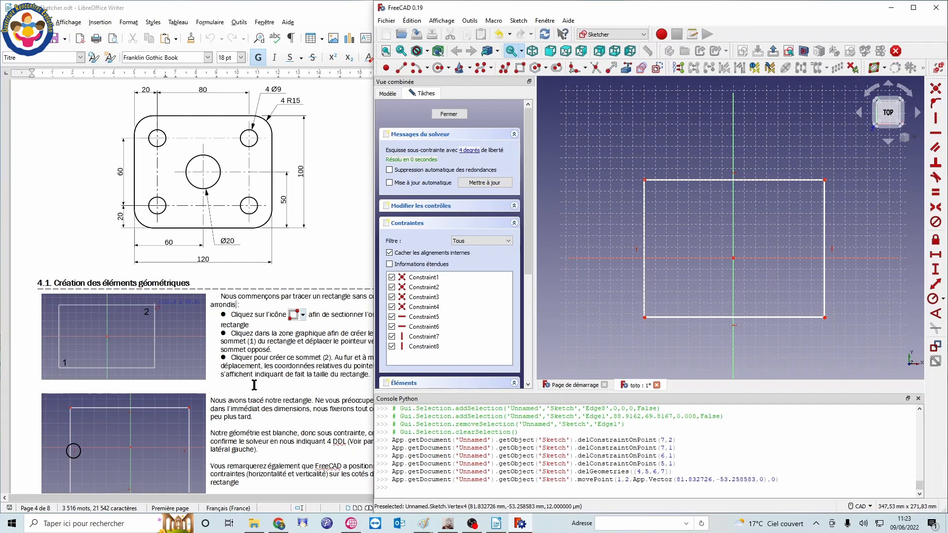
{"action": "scroll", "coordinate": [254, 384], "scroll_direction": "down", "scroll_amount": 10}
{"action": "scroll", "coordinate": [254, 384], "scroll_direction": "up", "scroll_amount": 5}
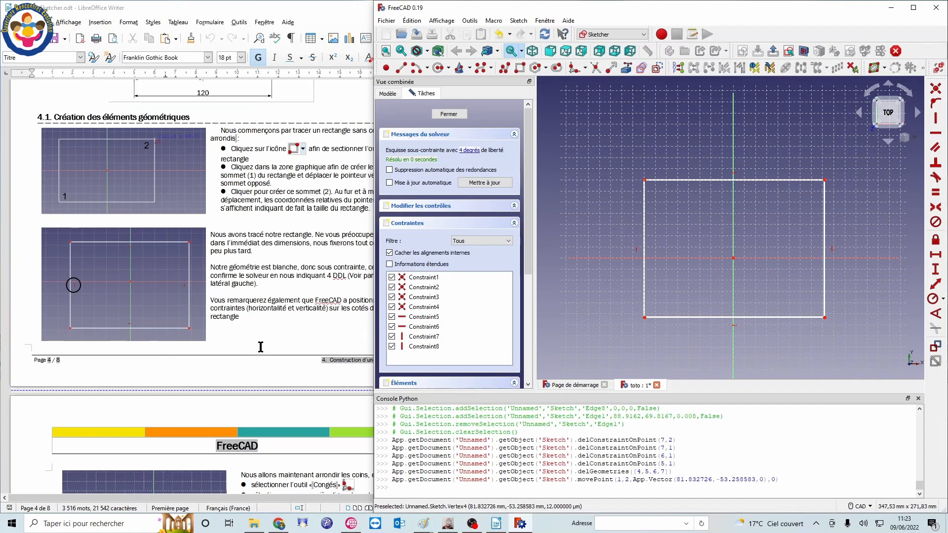
{"action": "scroll", "coordinate": [261, 347], "scroll_direction": "up", "scroll_amount": 2}
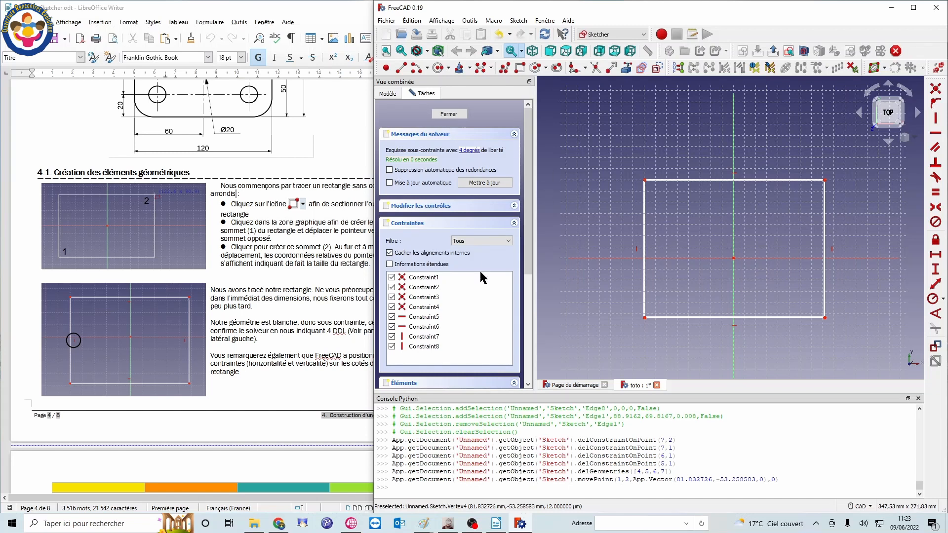
Step: Expand the sketch's edit-controls section and examine the grid and auto-constraint settings, the constraints list and the elements list
{"action": "left_click", "coordinate": [509, 207]}
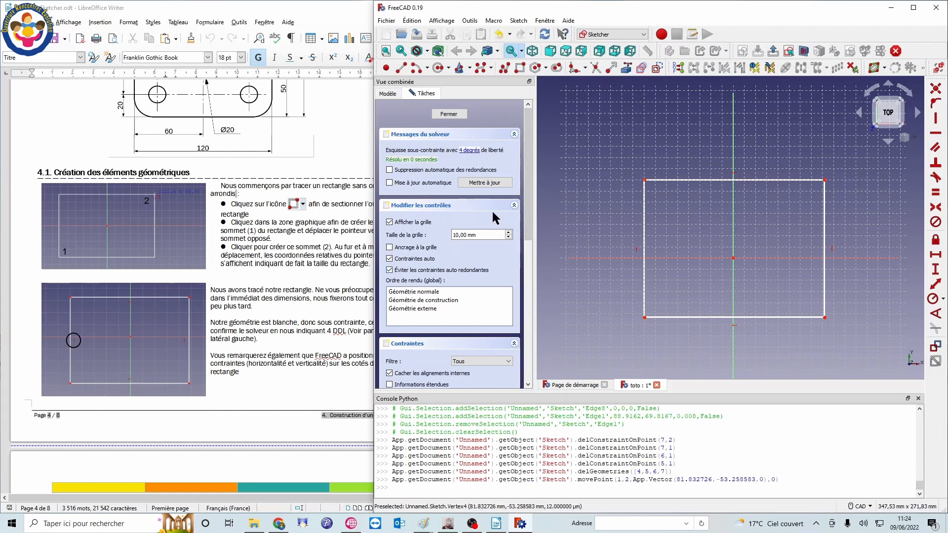
{"action": "left_click", "coordinate": [477, 205]}
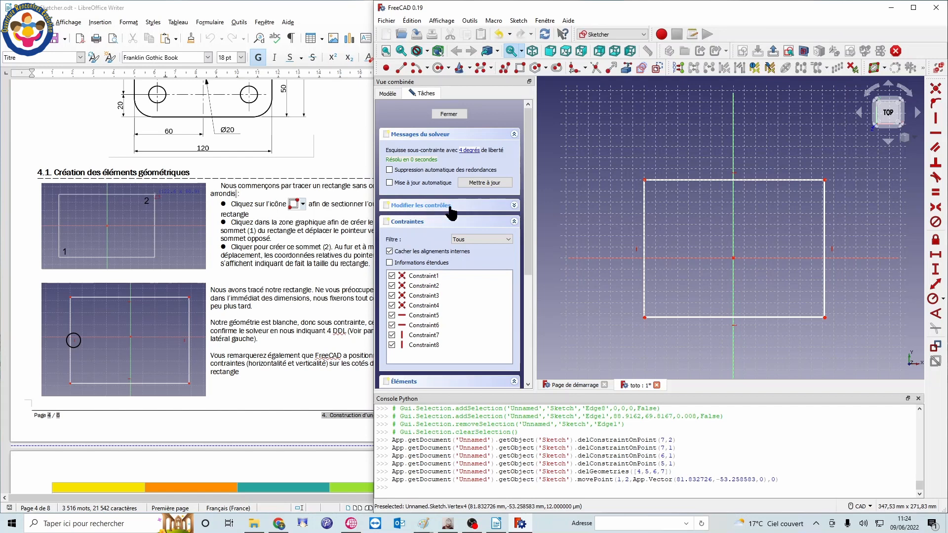
{"action": "left_click", "coordinate": [452, 206]}
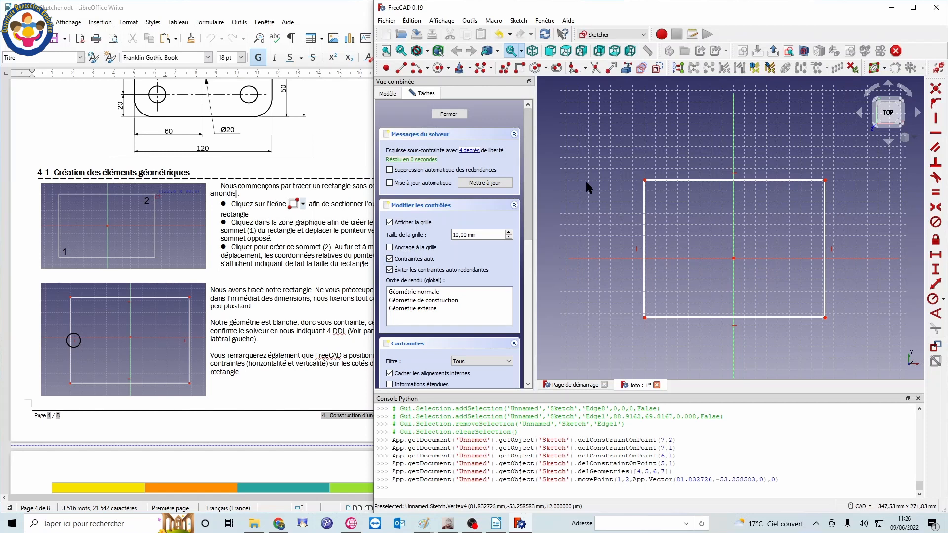
{"action": "scroll", "coordinate": [425, 321], "scroll_direction": "down", "scroll_amount": 5}
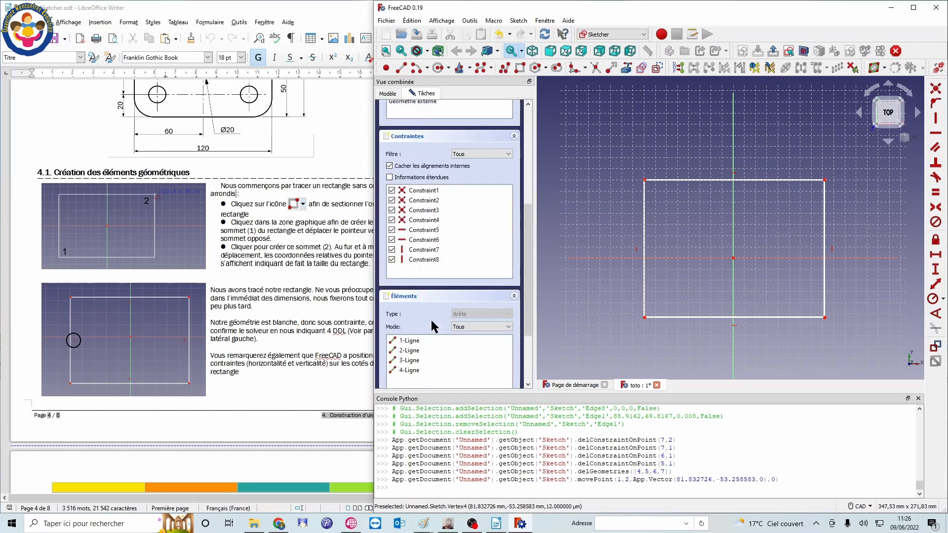
{"action": "scroll", "coordinate": [433, 323], "scroll_direction": "up", "scroll_amount": 3}
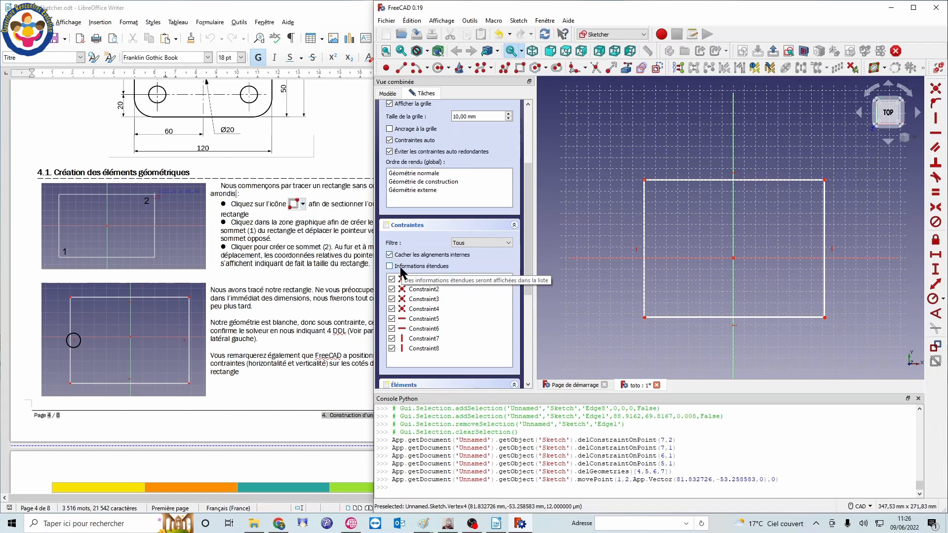
{"action": "scroll", "coordinate": [454, 266], "scroll_direction": "down", "scroll_amount": 3}
{"action": "scroll", "coordinate": [451, 259], "scroll_direction": "down", "scroll_amount": 1}
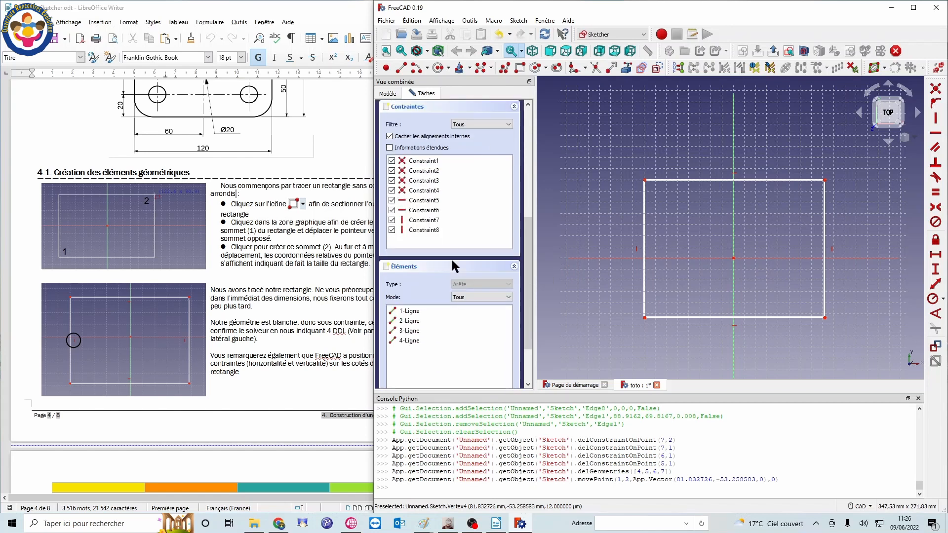
{"action": "scroll", "coordinate": [452, 260], "scroll_direction": "up", "scroll_amount": 8}
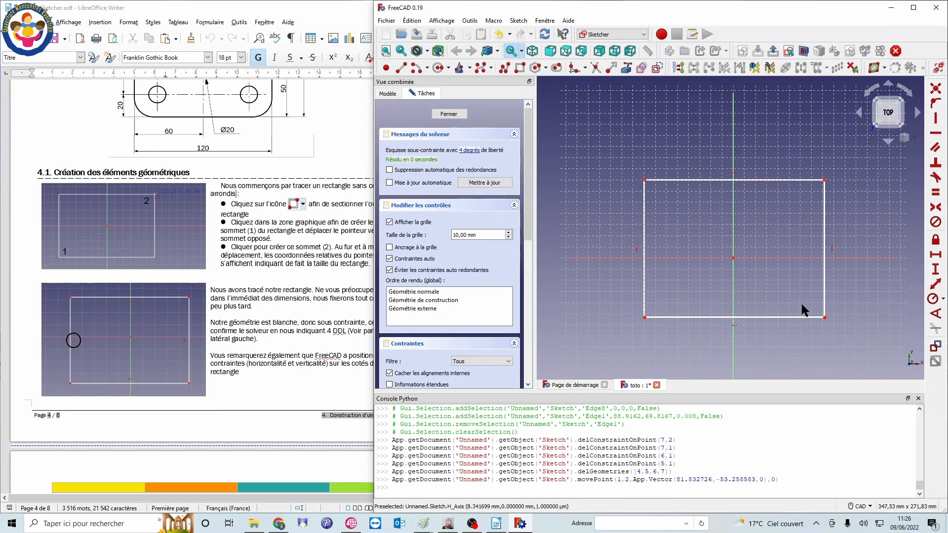
Step: Move the rectangle's lower-right corner to about X 76 mm, Y -42 mm and collapse the edit-controls section
{"action": "left_click_drag", "start_coordinate": [824, 317], "coordinate": [818, 305]}
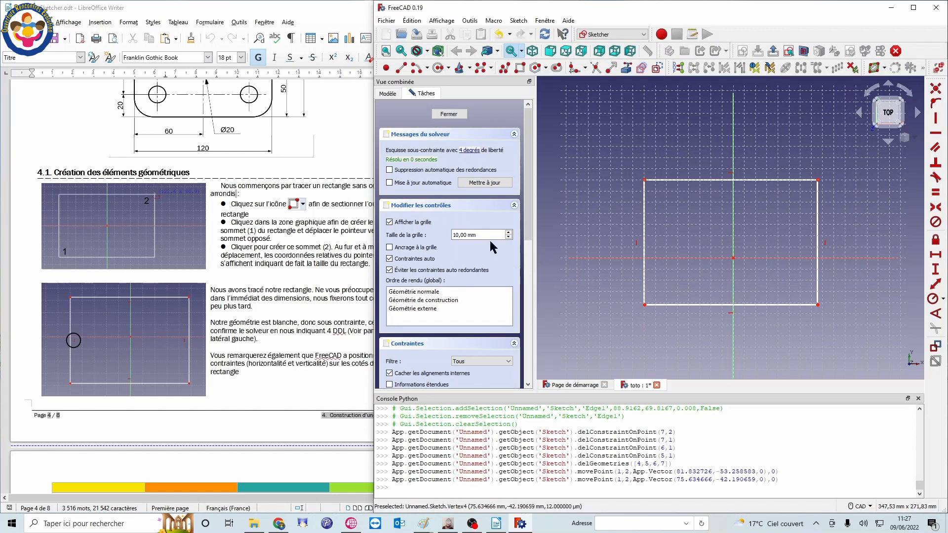
{"action": "left_click", "coordinate": [459, 208]}
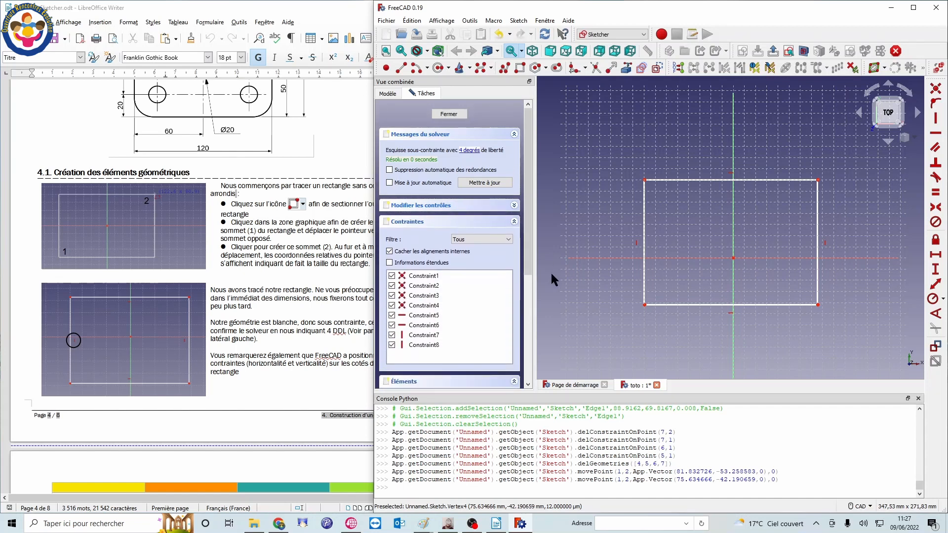
Step: Examine the constraint filter options and leave the filter set to Tous
{"action": "left_click", "coordinate": [389, 252]}
{"action": "left_click", "coordinate": [476, 239]}
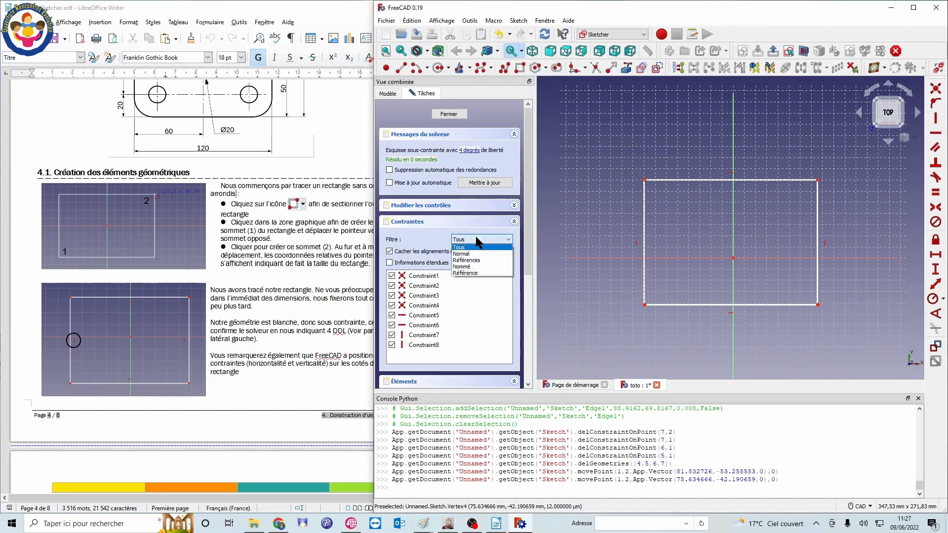
{"action": "left_click", "coordinate": [622, 263]}
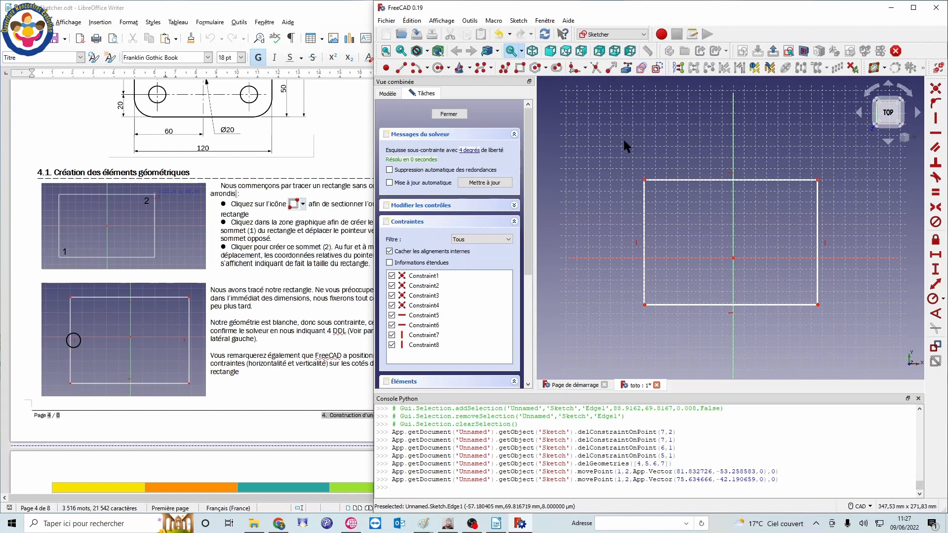
Step: Window-select the whole rectangle and shift it by its right-hand edge about 7 mm to the right and 13 mm down
{"action": "mouse_move", "coordinate": [624, 158]}
{"action": "left_mouse_down"}
{"action": "mouse_move", "coordinate": [825, 279]}
{"action": "mouse_move", "coordinate": [864, 347]}
{"action": "left_mouse_up"}
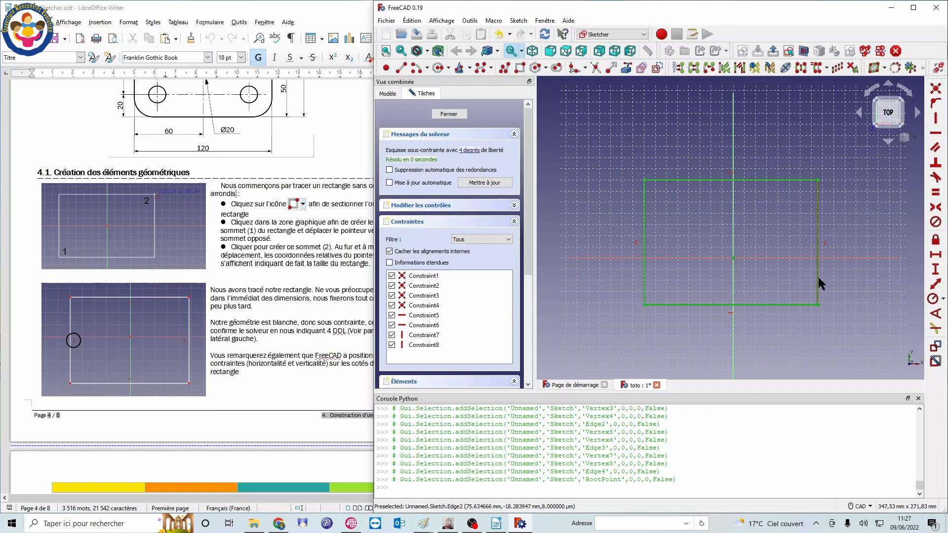
{"action": "mouse_move", "coordinate": [818, 278]}
{"action": "left_mouse_down"}
{"action": "mouse_move", "coordinate": [796, 270]}
{"action": "mouse_move", "coordinate": [820, 284]}
{"action": "mouse_move", "coordinate": [806, 285]}
{"action": "mouse_move", "coordinate": [779, 247]}
{"action": "mouse_move", "coordinate": [827, 297]}
{"action": "left_mouse_up"}
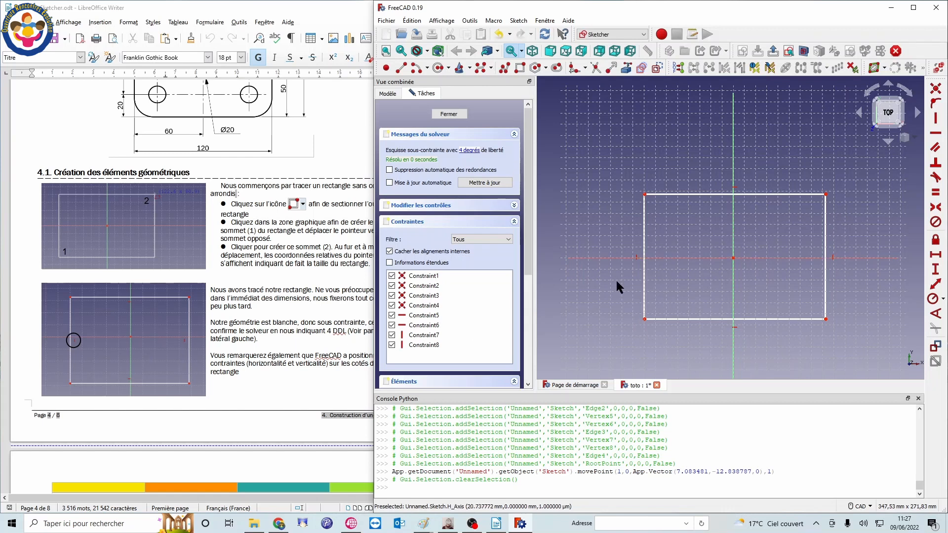
{"action": "scroll", "coordinate": [620, 278], "scroll_direction": "down", "scroll_amount": 1}
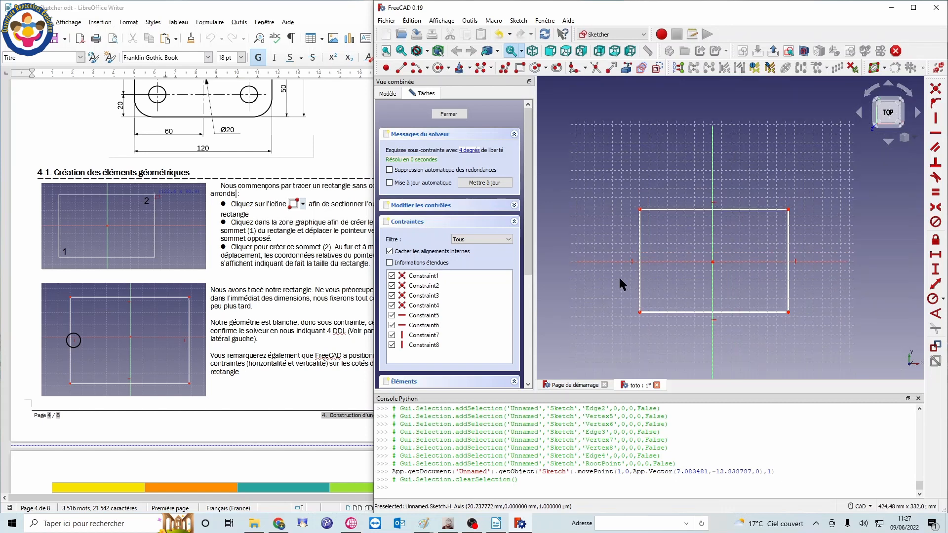
Step: Move the rectangle's upper-right corner to about X 60 mm, Y 53 mm
{"action": "scroll", "coordinate": [620, 278], "scroll_direction": "up", "scroll_amount": 2}
{"action": "scroll", "coordinate": [877, 282], "scroll_direction": "down", "scroll_amount": 1}
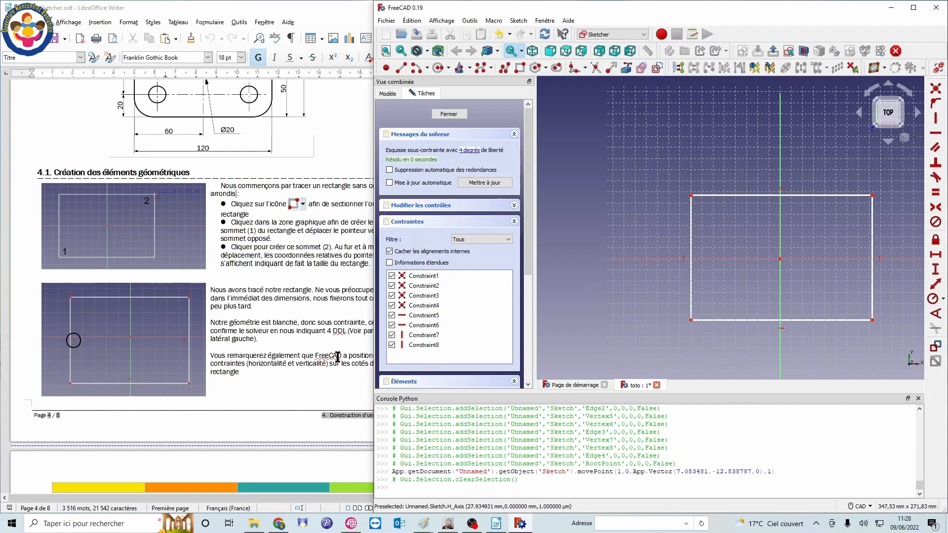
{"action": "left_click", "coordinate": [331, 343]}
{"action": "scroll", "coordinate": [328, 307], "scroll_direction": "down", "scroll_amount": 3}
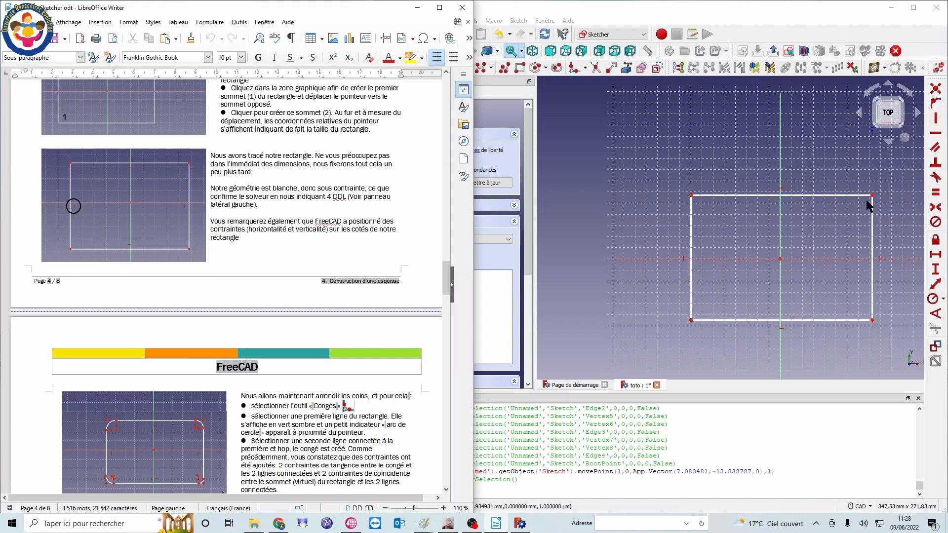
{"action": "left_click_drag", "start_coordinate": [872, 196], "coordinate": [847, 200]}
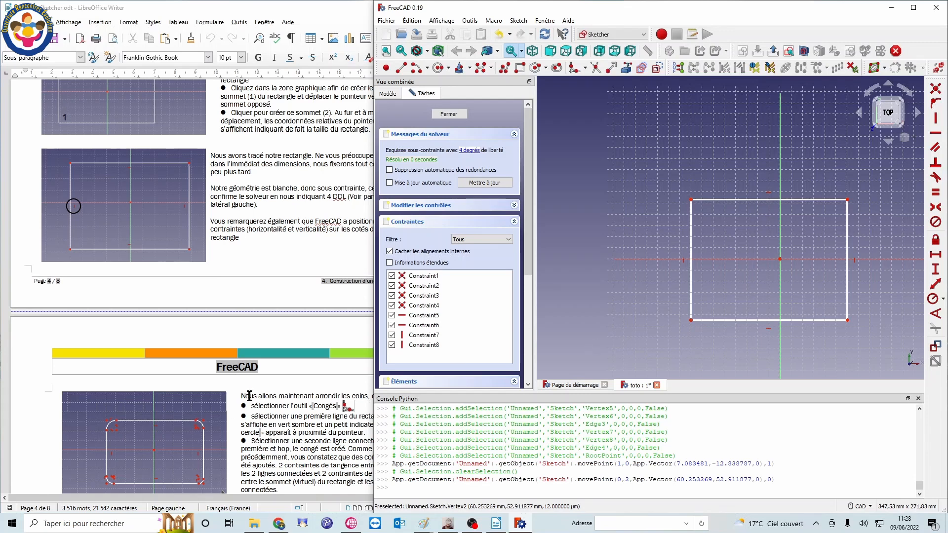
Step: Review the dimensioned plate drawing in section 4 of the tutorial document and its instructions for rounding the corners, drawing circles and adding constraints
{"action": "scroll", "coordinate": [250, 395], "scroll_direction": "down", "scroll_amount": 5}
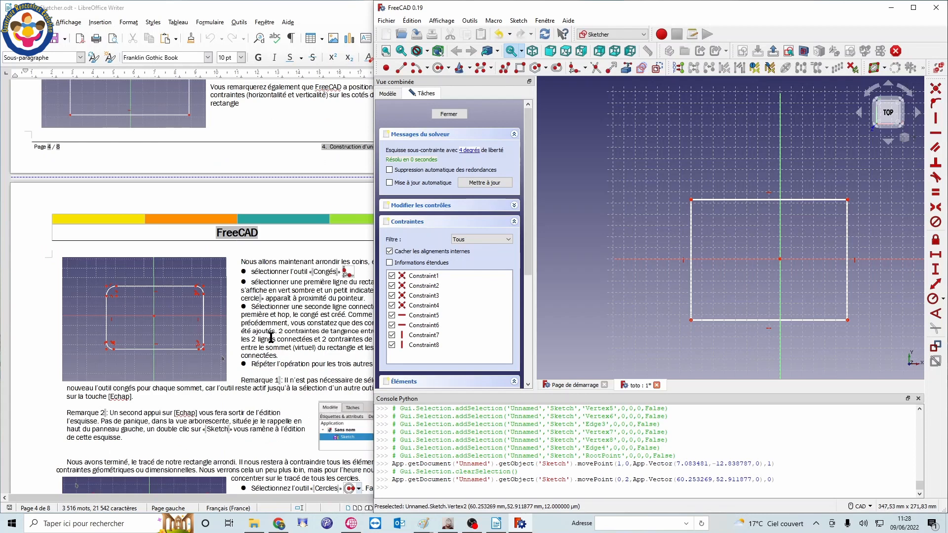
{"action": "scroll", "coordinate": [271, 338], "scroll_direction": "down", "scroll_amount": 3}
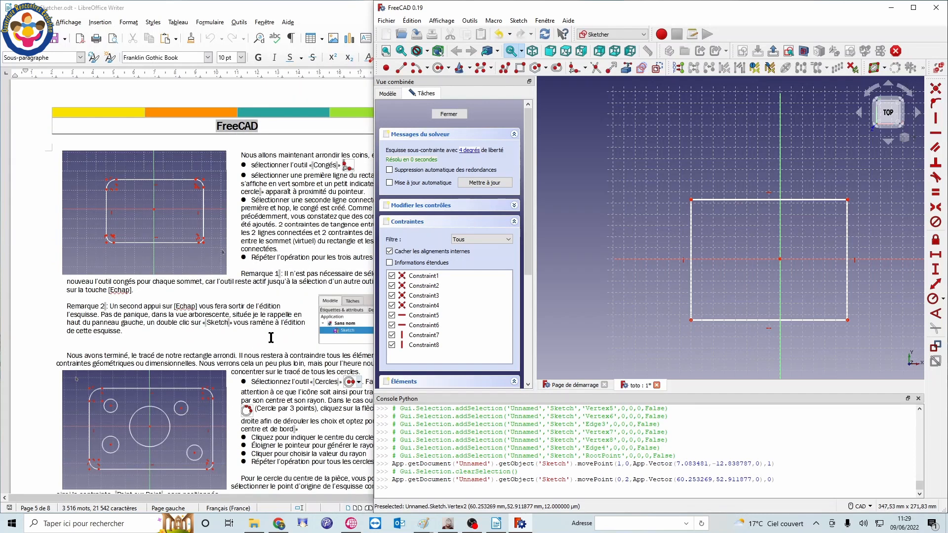
{"action": "scroll", "coordinate": [271, 338], "scroll_direction": "up", "scroll_amount": 10}
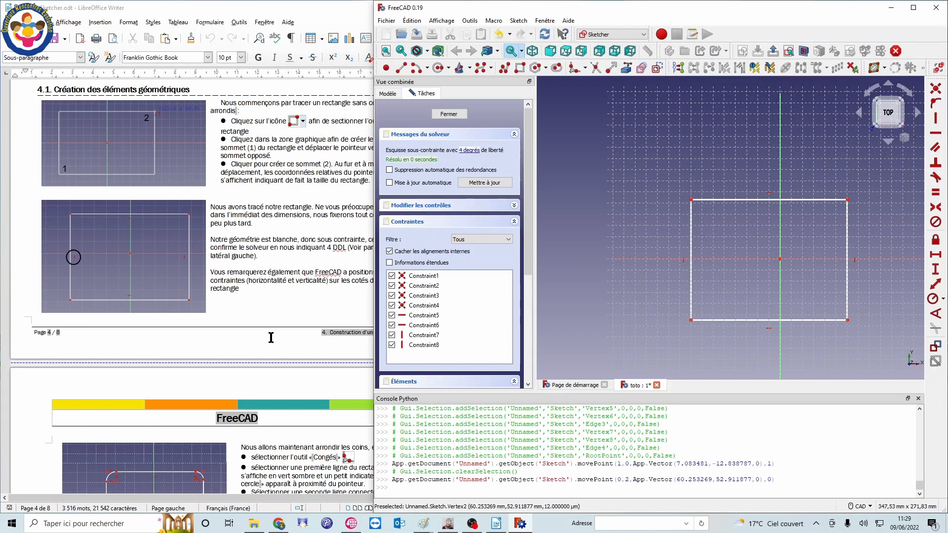
{"action": "scroll", "coordinate": [299, 313], "scroll_direction": "down", "scroll_amount": 6}
{"action": "scroll", "coordinate": [299, 313], "scroll_direction": "down", "scroll_amount": 7}
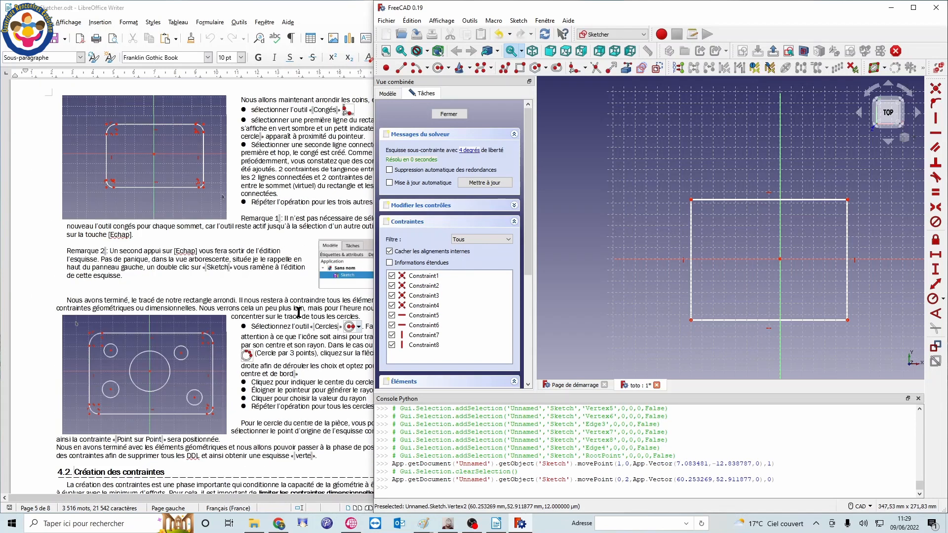
{"action": "scroll", "coordinate": [298, 312], "scroll_direction": "down", "scroll_amount": 9}
{"action": "scroll", "coordinate": [299, 313], "scroll_direction": "down", "scroll_amount": 7}
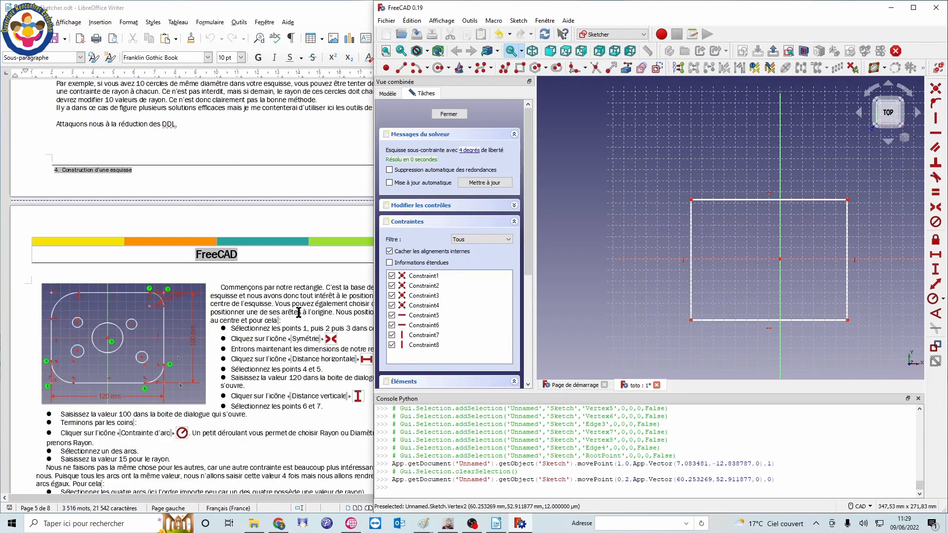
{"action": "scroll", "coordinate": [295, 330], "scroll_direction": "down", "scroll_amount": 5}
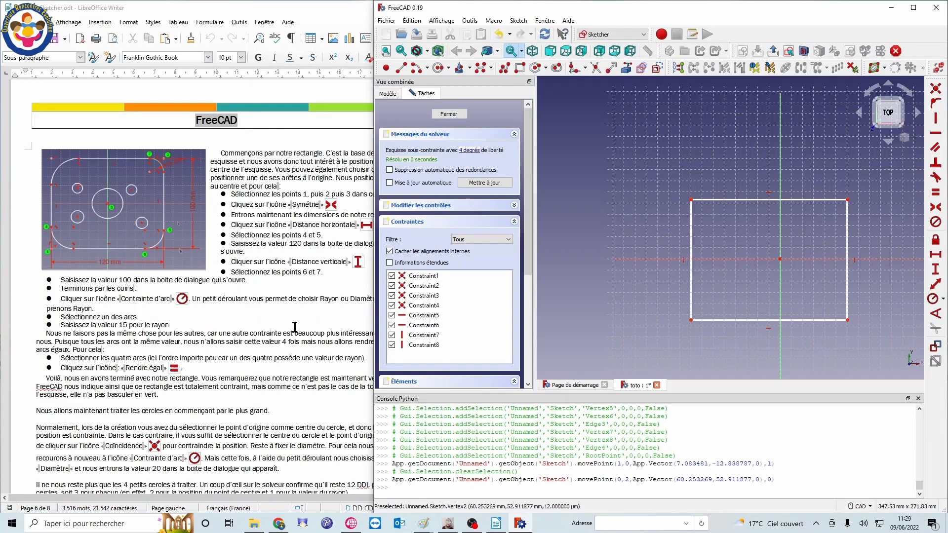
{"action": "scroll", "coordinate": [295, 326], "scroll_direction": "up", "scroll_amount": 3}
{"action": "scroll", "coordinate": [295, 326], "scroll_direction": "up", "scroll_amount": 12}
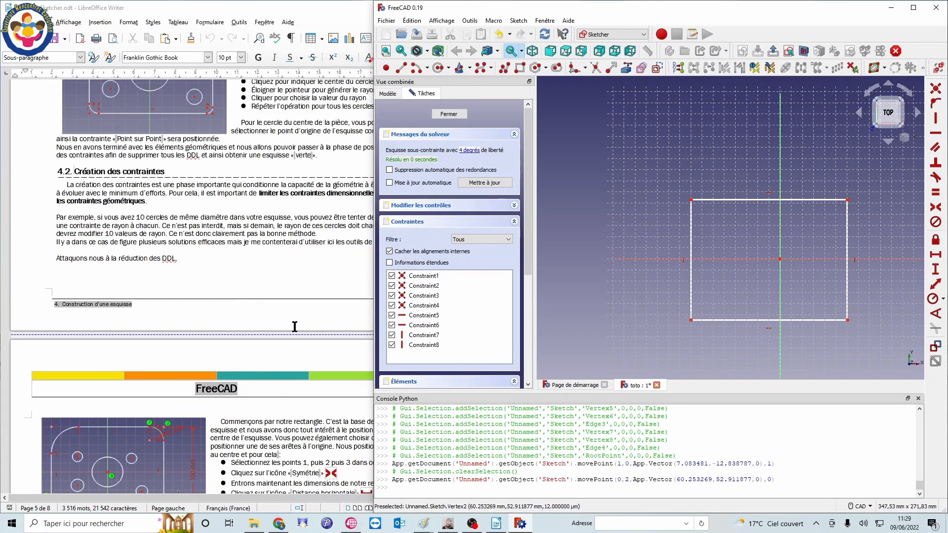
{"action": "scroll", "coordinate": [294, 327], "scroll_direction": "up", "scroll_amount": 14}
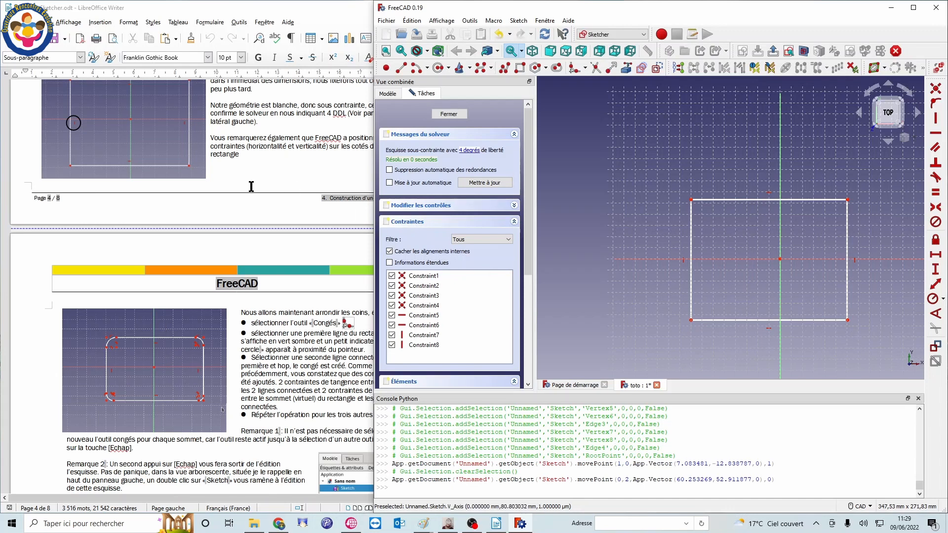
{"action": "scroll", "coordinate": [252, 186], "scroll_direction": "down", "scroll_amount": 5}
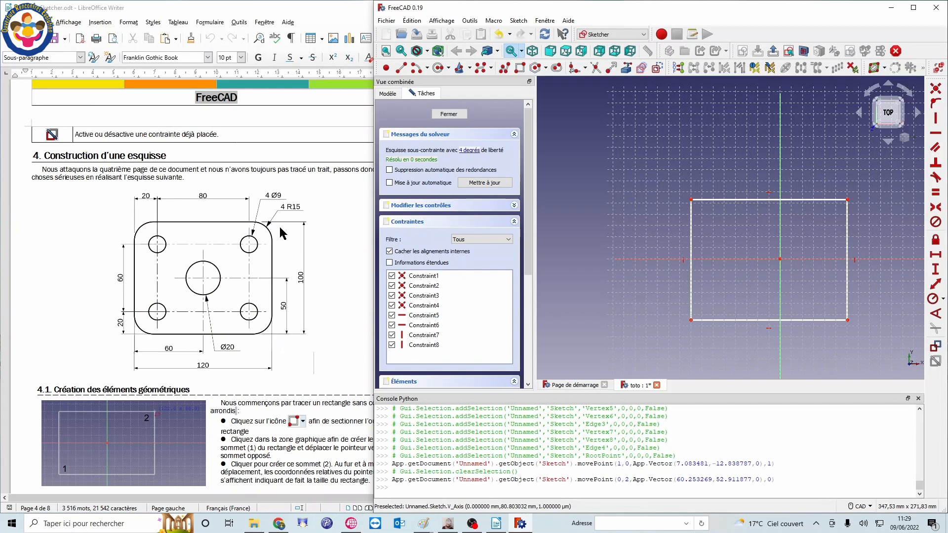
{"action": "scroll", "coordinate": [278, 334], "scroll_direction": "down", "scroll_amount": 15}
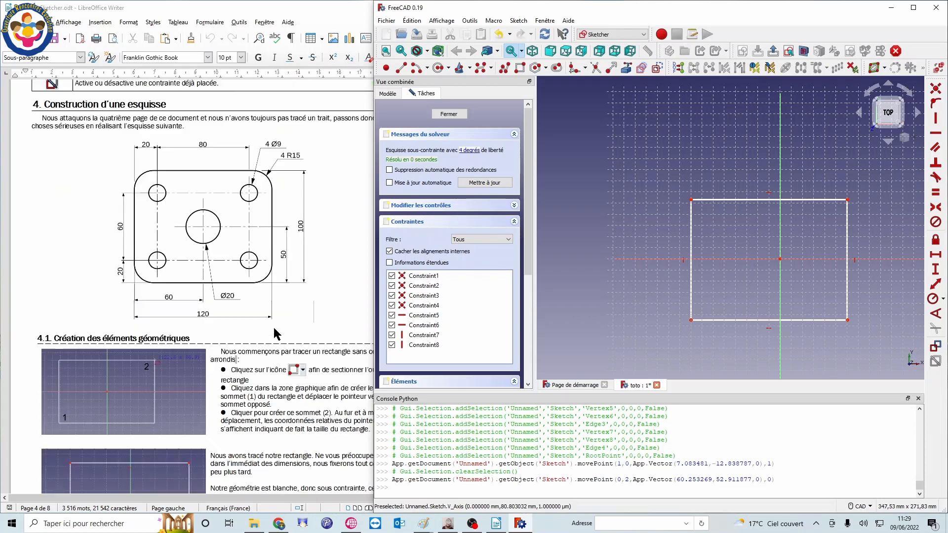
{"action": "scroll", "coordinate": [276, 334], "scroll_direction": "down", "scroll_amount": 3}
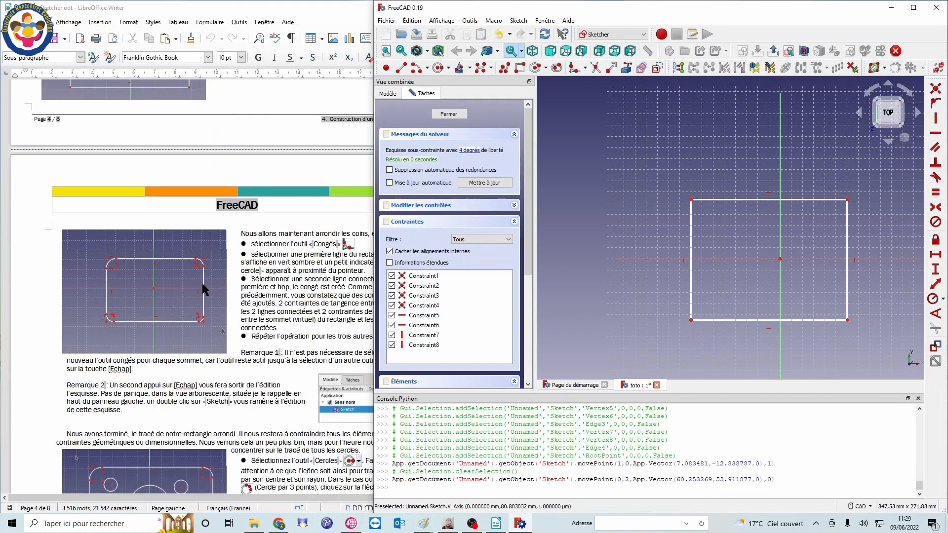
Step: Fillet the rectangle's upper-left corner with Congé d'esquisse at a radius of about 10 mm
{"action": "left_click", "coordinate": [585, 68]}
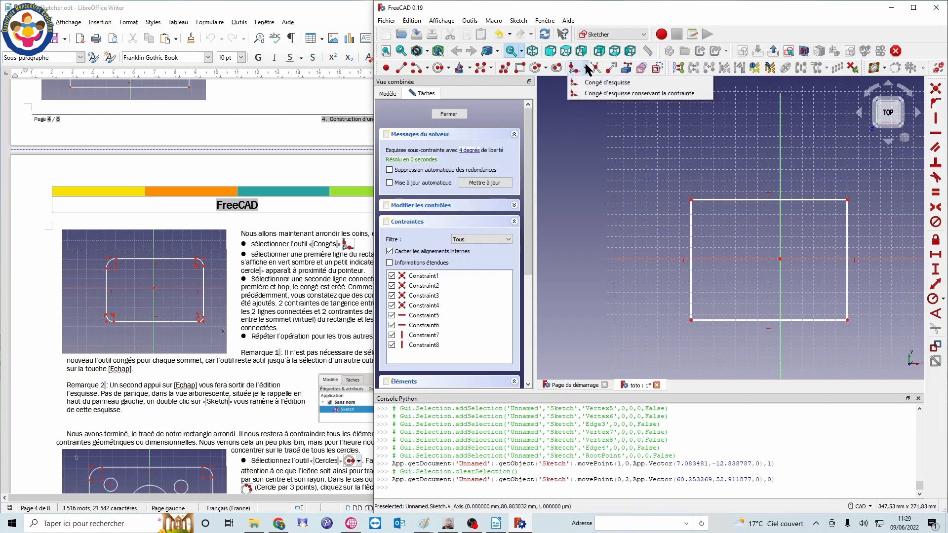
{"action": "left_click", "coordinate": [604, 83]}
{"action": "left_click", "coordinate": [691, 217]}
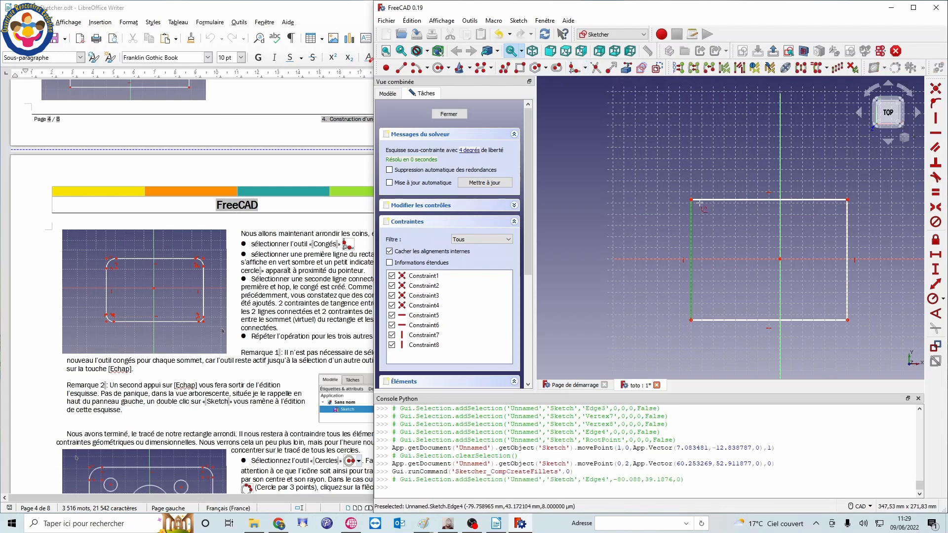
{"action": "left_click", "coordinate": [703, 200]}
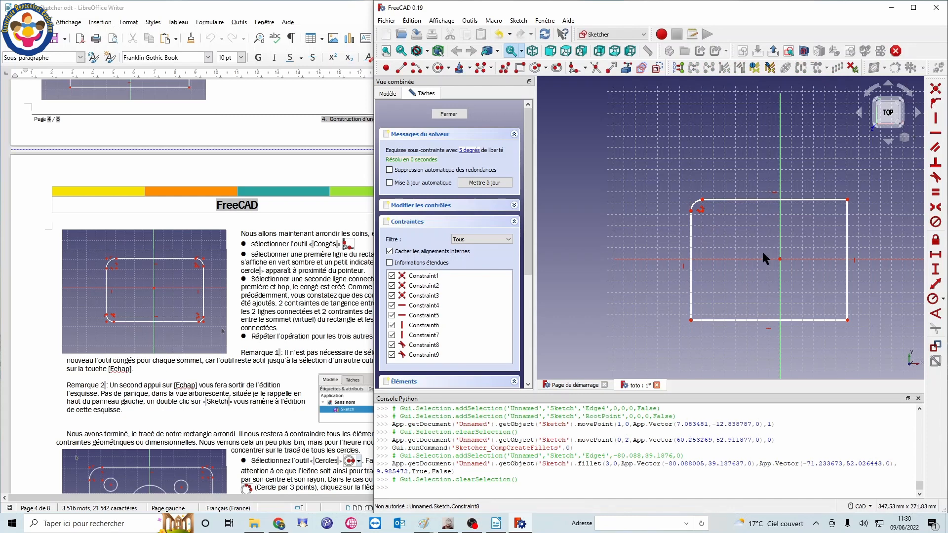
Step: Fillet the remaining corners with radii of about 12 mm at the upper right, 16 mm at the lower right and 13 mm at the lower left
{"action": "scroll", "coordinate": [868, 322], "scroll_direction": "down", "scroll_amount": 1}
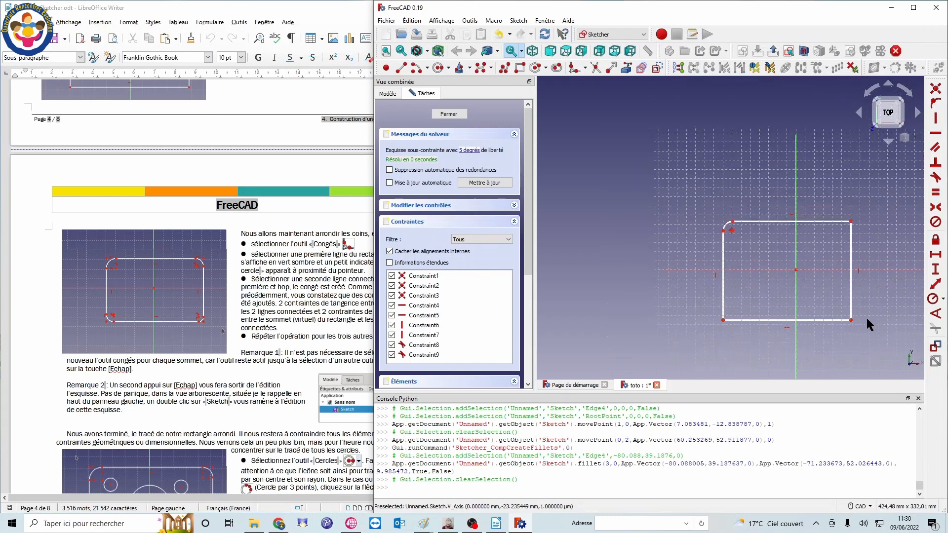
{"action": "scroll", "coordinate": [854, 316], "scroll_direction": "up", "scroll_amount": 6}
{"action": "scroll", "coordinate": [832, 237], "scroll_direction": "down", "scroll_amount": 2}
{"action": "middle_click_drag", "start_coordinate": [826, 171], "coordinate": [801, 238]}
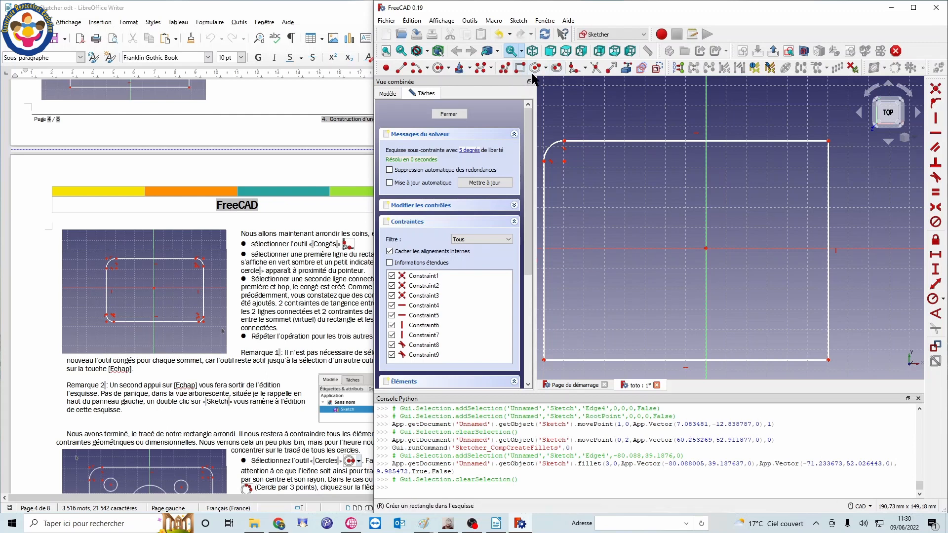
{"action": "left_click", "coordinate": [573, 67]}
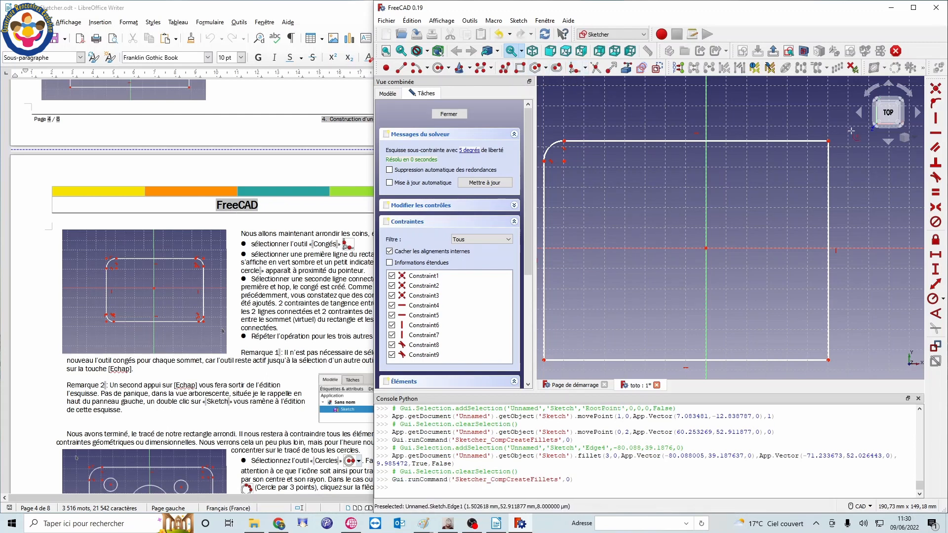
{"action": "left_click", "coordinate": [804, 141]}
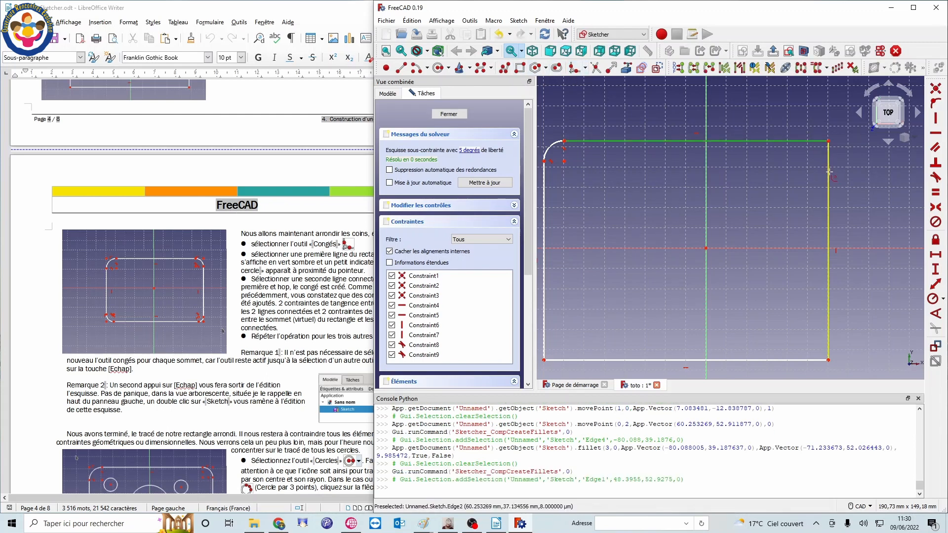
{"action": "left_click", "coordinate": [829, 172]}
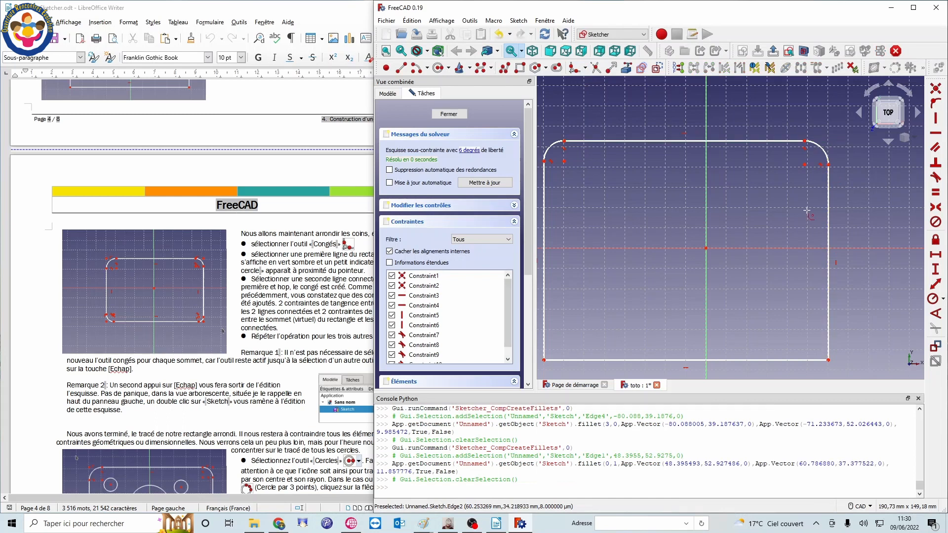
{"action": "left_click", "coordinate": [831, 321]}
{"action": "left_click", "coordinate": [816, 360]}
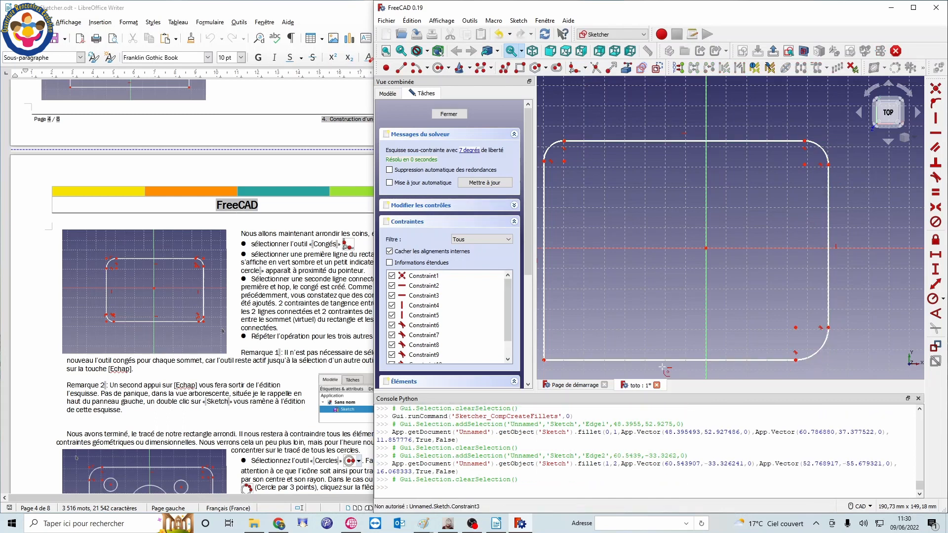
{"action": "left_click", "coordinate": [573, 361]}
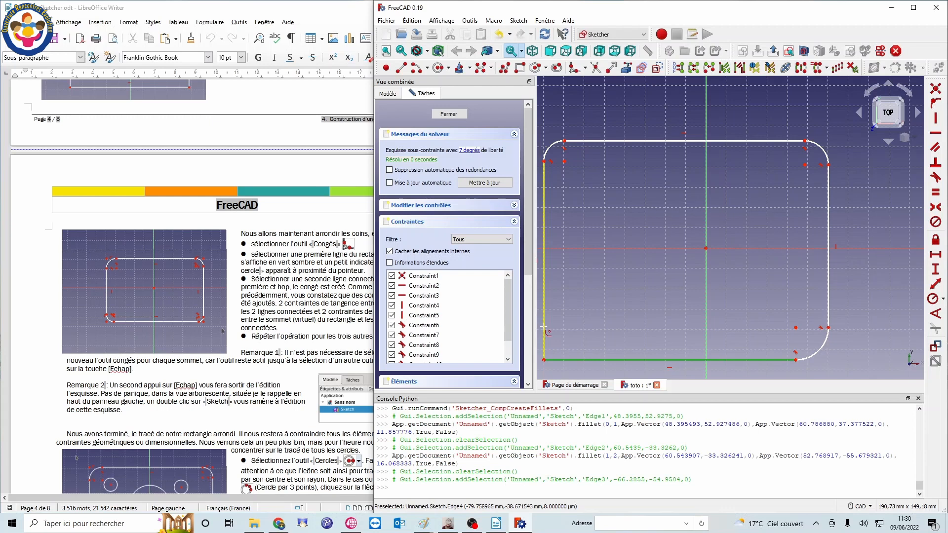
{"action": "left_click", "coordinate": [544, 327]}
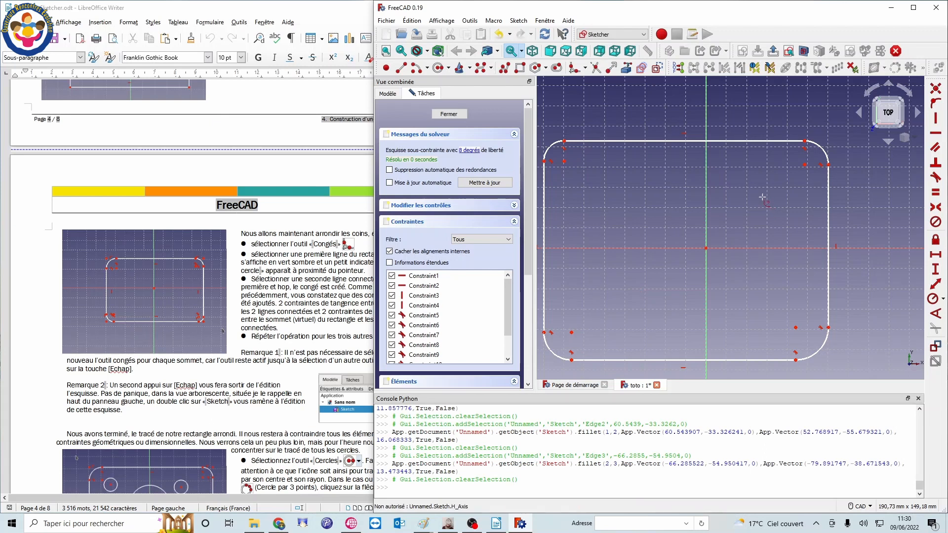
{"action": "left_click", "coordinate": [575, 70]}
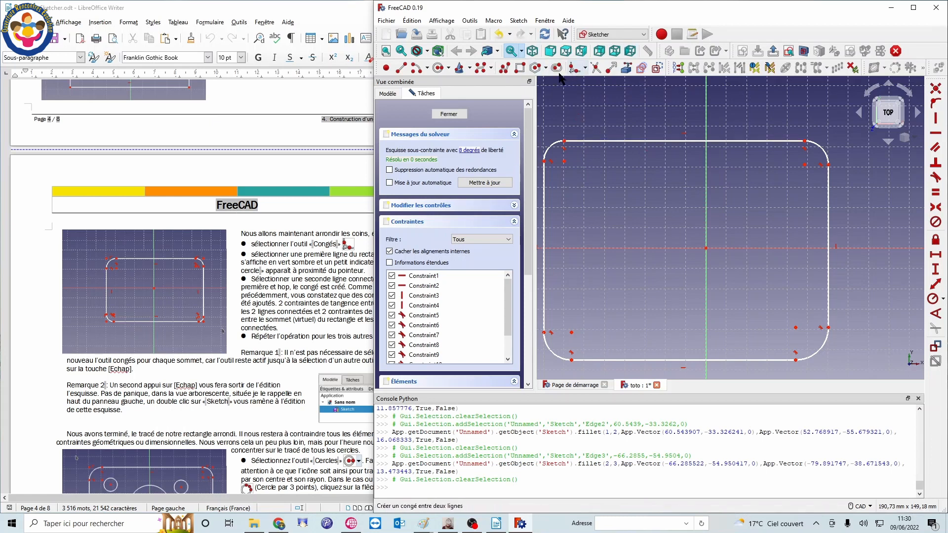
Step: Examine the two fillet variants, Congé d'esquisse and Congé d'esquisse conservant la contrainte
{"action": "left_click", "coordinate": [586, 67]}
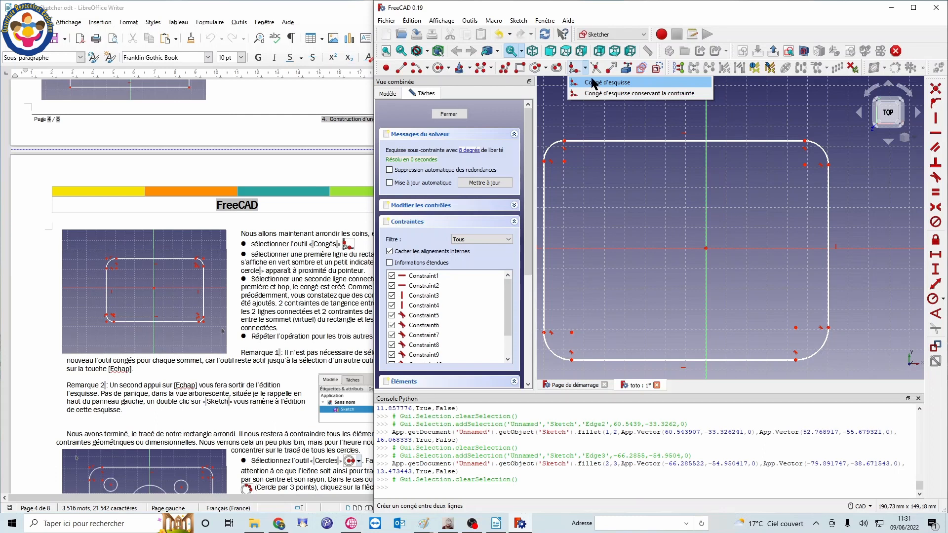
{"action": "left_click", "coordinate": [790, 103]}
{"action": "scroll", "coordinate": [717, 247], "scroll_direction": "down", "scroll_amount": 3}
{"action": "scroll", "coordinate": [717, 247], "scroll_direction": "up", "scroll_amount": 1}
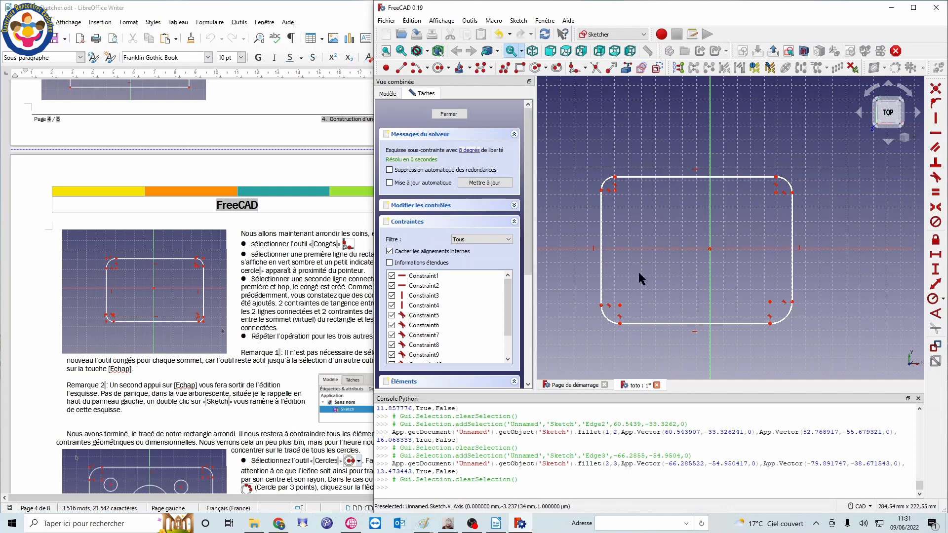
Step: Read through the tutorial document's circle instructions, section 4.2 on creating constraints, and the construction-geometry pages
{"action": "scroll", "coordinate": [232, 375], "scroll_direction": "down", "scroll_amount": 4}
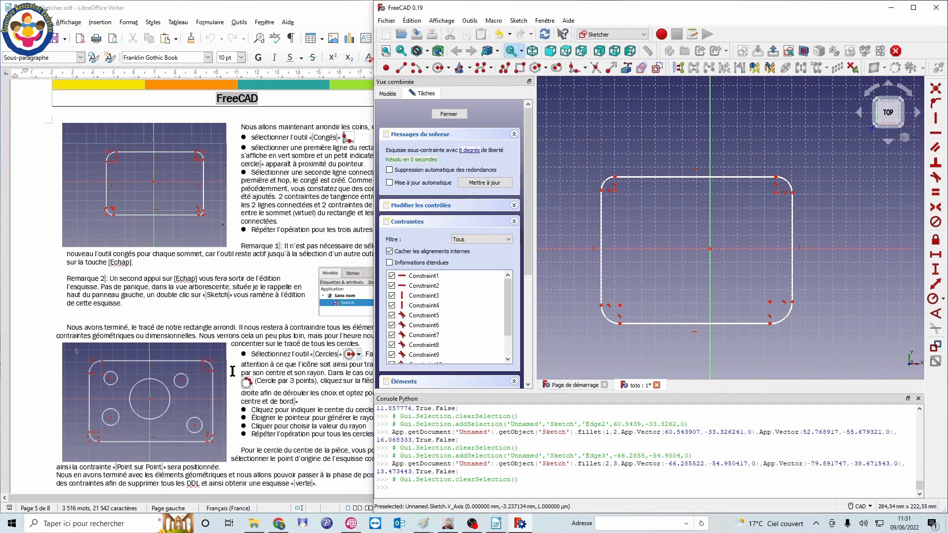
{"action": "scroll", "coordinate": [232, 371], "scroll_direction": "down", "scroll_amount": 7}
{"action": "scroll", "coordinate": [233, 368], "scroll_direction": "down", "scroll_amount": 20}
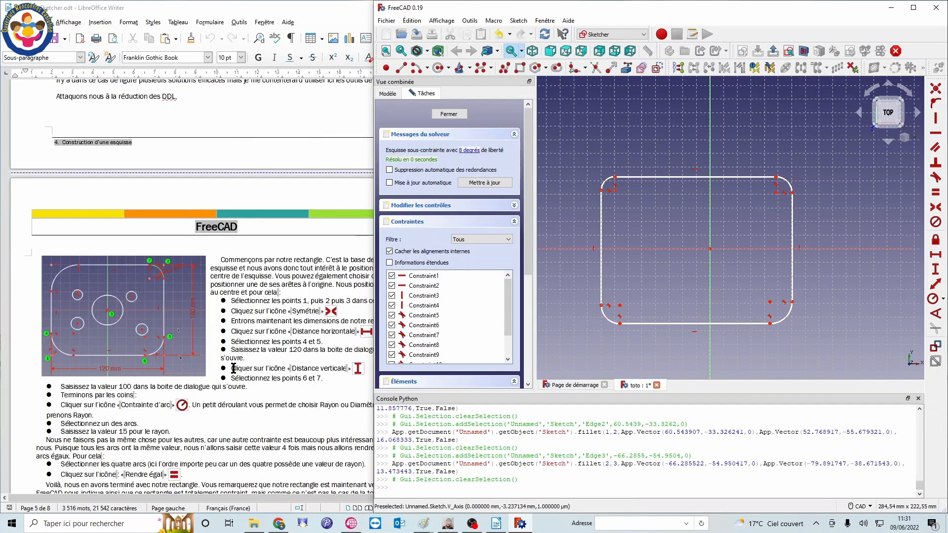
{"action": "scroll", "coordinate": [233, 368], "scroll_direction": "down", "scroll_amount": 11}
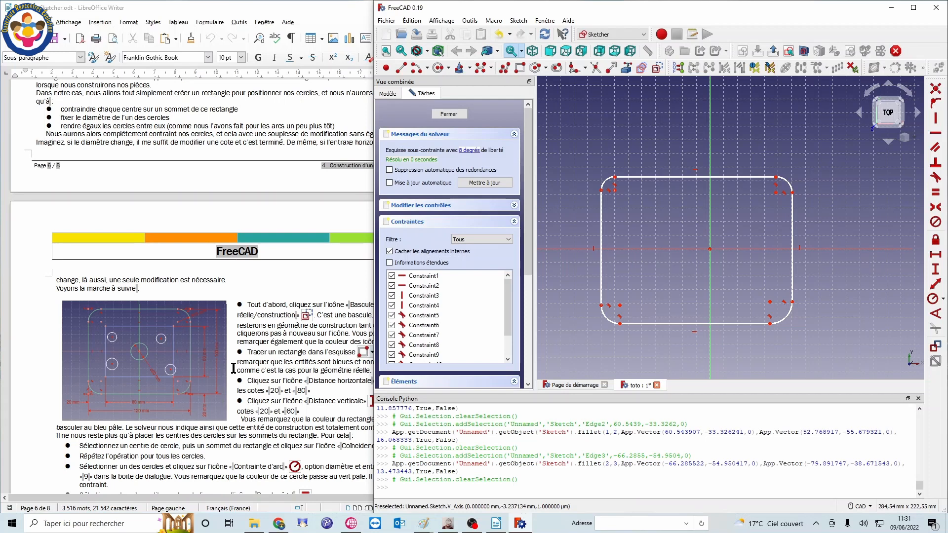
{"action": "scroll", "coordinate": [233, 368], "scroll_direction": "down", "scroll_amount": 7}
{"action": "scroll", "coordinate": [234, 369], "scroll_direction": "up", "scroll_amount": 20}
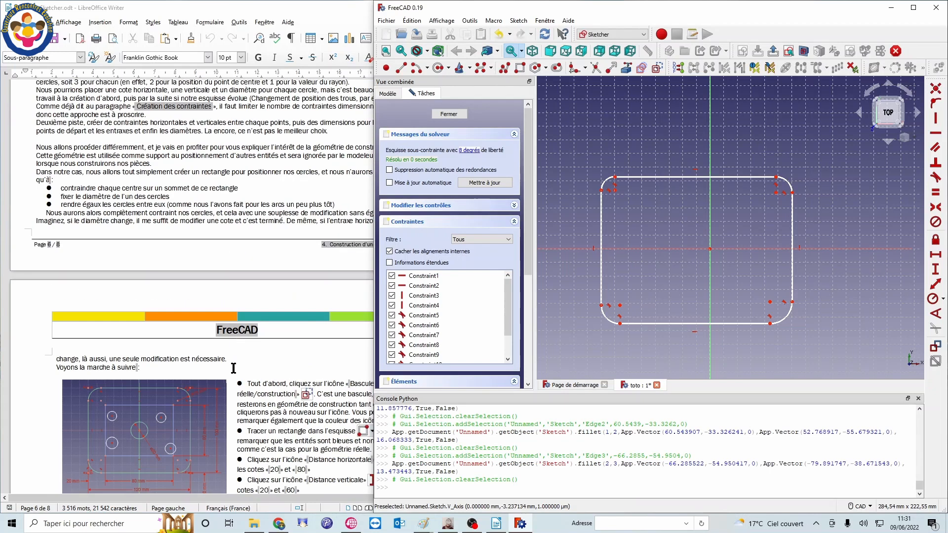
{"action": "scroll", "coordinate": [233, 368], "scroll_direction": "up", "scroll_amount": 4}
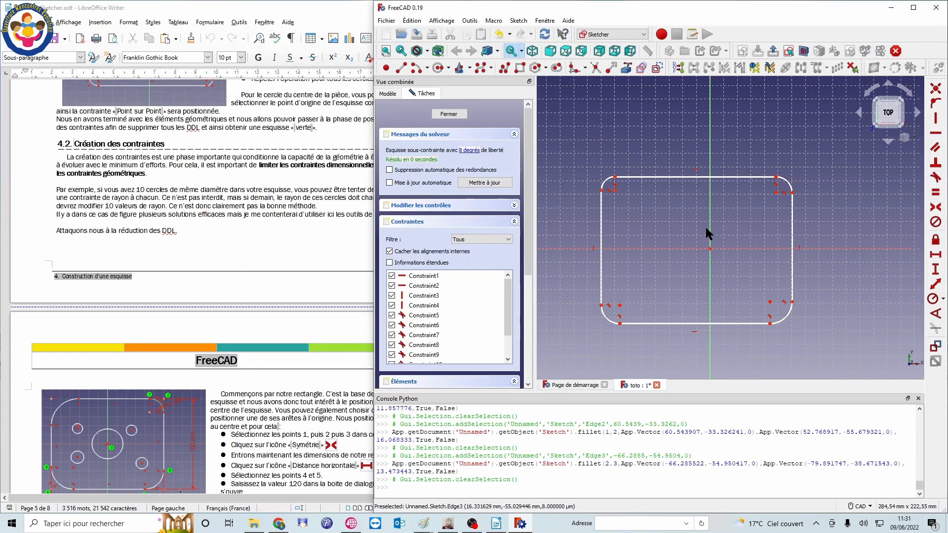
Step: Inspect the tangency constraints at the ends of the plate's upper-left fillet
{"action": "scroll", "coordinate": [606, 190], "scroll_direction": "up", "scroll_amount": 6}
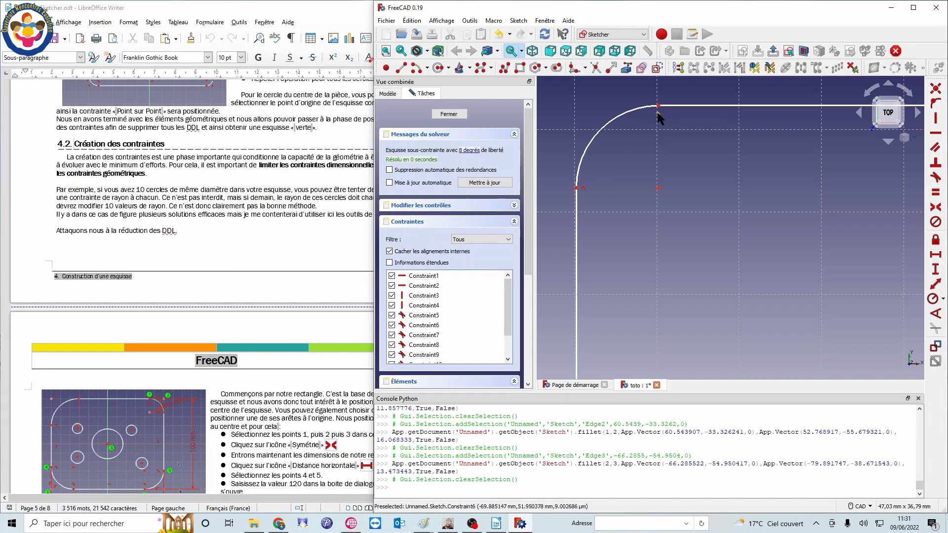
{"action": "scroll", "coordinate": [771, 229], "scroll_direction": "down", "scroll_amount": 6}
{"action": "mouse_move", "coordinate": [781, 232]}
{"action": "middle_mouse_down"}
{"action": "mouse_move", "coordinate": [720, 210]}
{"action": "mouse_move", "coordinate": [696, 188]}
{"action": "middle_mouse_up"}
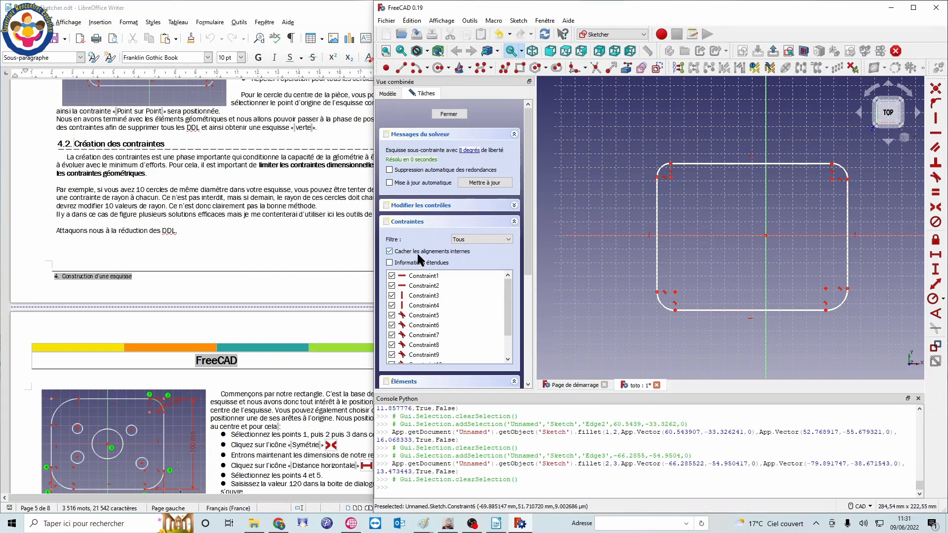
{"action": "left_click", "coordinate": [389, 252]}
{"action": "scroll", "coordinate": [696, 230], "scroll_direction": "up", "scroll_amount": 2}
{"action": "scroll", "coordinate": [761, 207], "scroll_direction": "down", "scroll_amount": 2}
{"action": "middle_click_drag", "start_coordinate": [792, 205], "coordinate": [760, 231]}
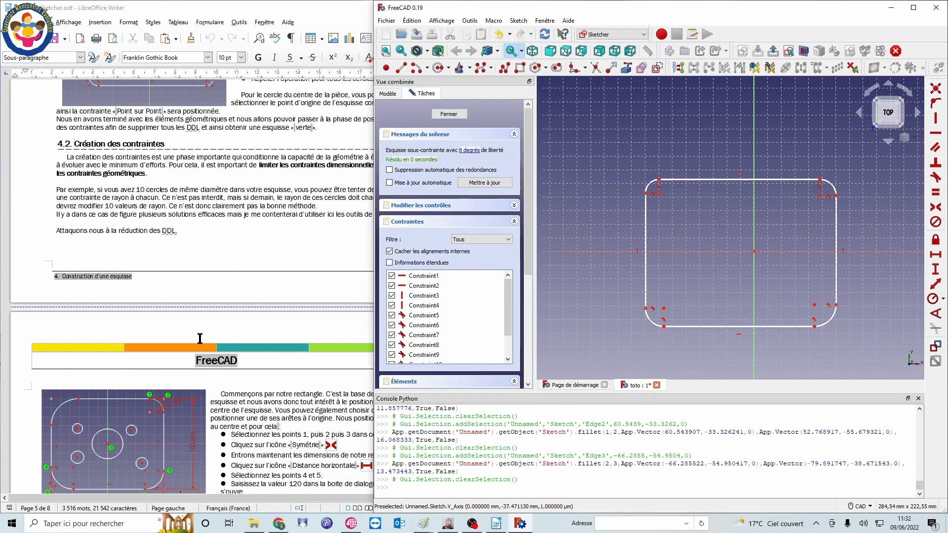
Step: Read the tutorial document's instructions for rounding the corners and drawing the plate's circles
{"action": "scroll", "coordinate": [200, 196], "scroll_direction": "up", "scroll_amount": 3}
{"action": "scroll", "coordinate": [200, 196], "scroll_direction": "up", "scroll_amount": 1}
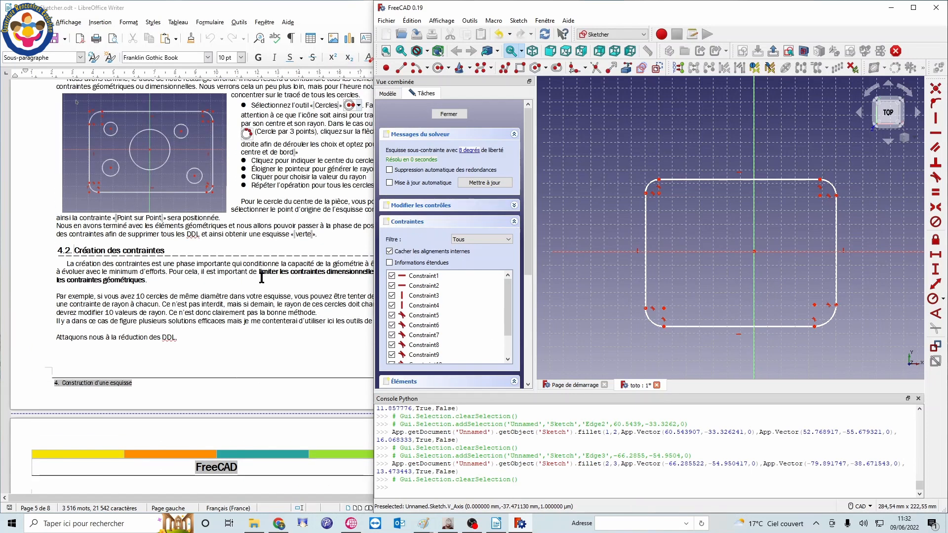
{"action": "scroll", "coordinate": [271, 229], "scroll_direction": "up", "scroll_amount": 5}
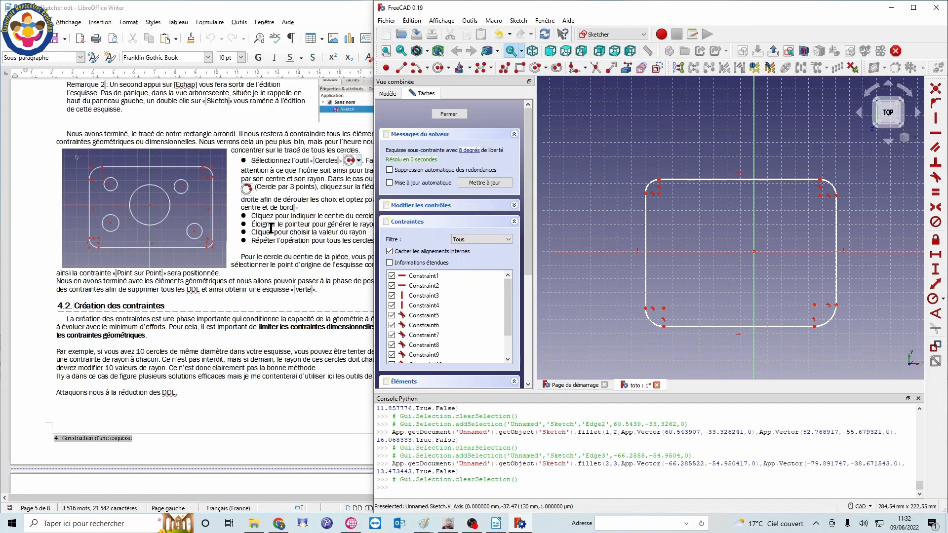
{"action": "scroll", "coordinate": [271, 229], "scroll_direction": "up", "scroll_amount": 3}
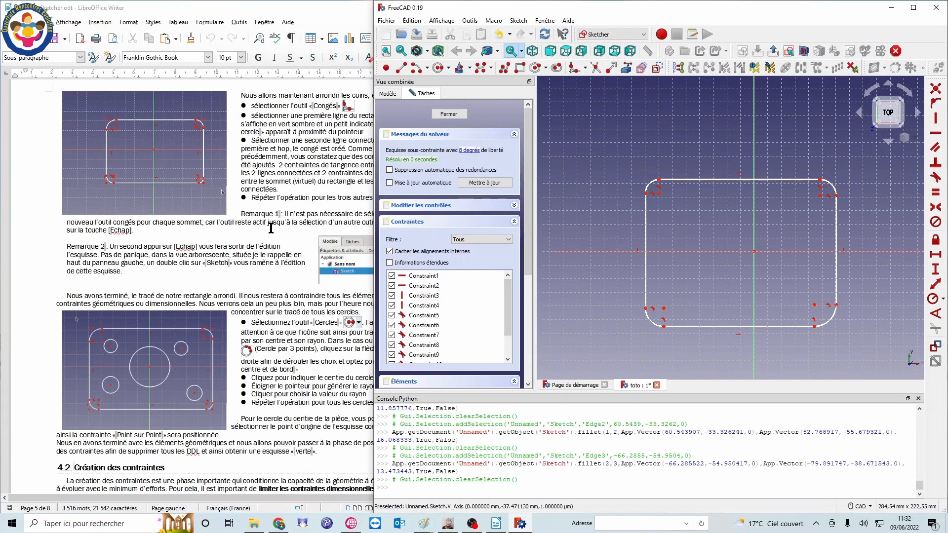
{"action": "scroll", "coordinate": [304, 240], "scroll_direction": "up", "scroll_amount": 2}
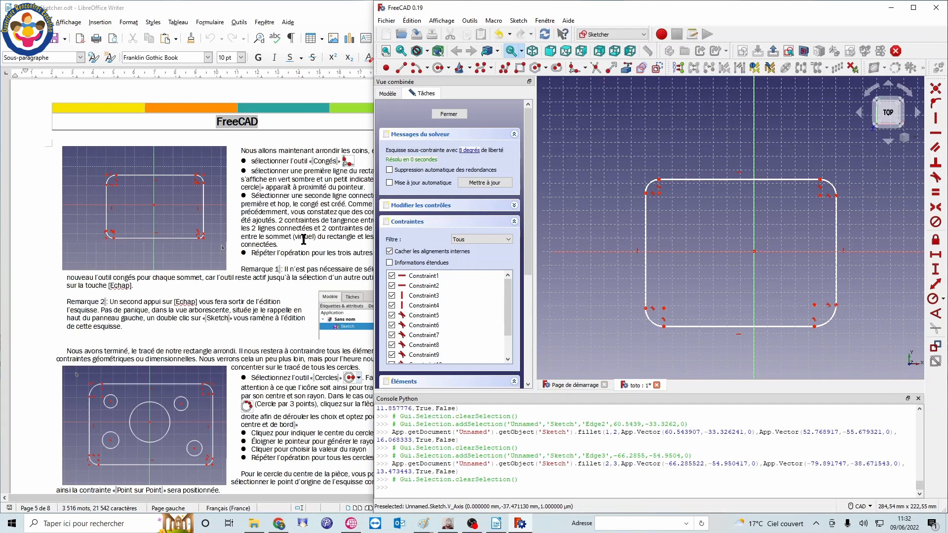
{"action": "scroll", "coordinate": [304, 239], "scroll_direction": "down", "scroll_amount": 7}
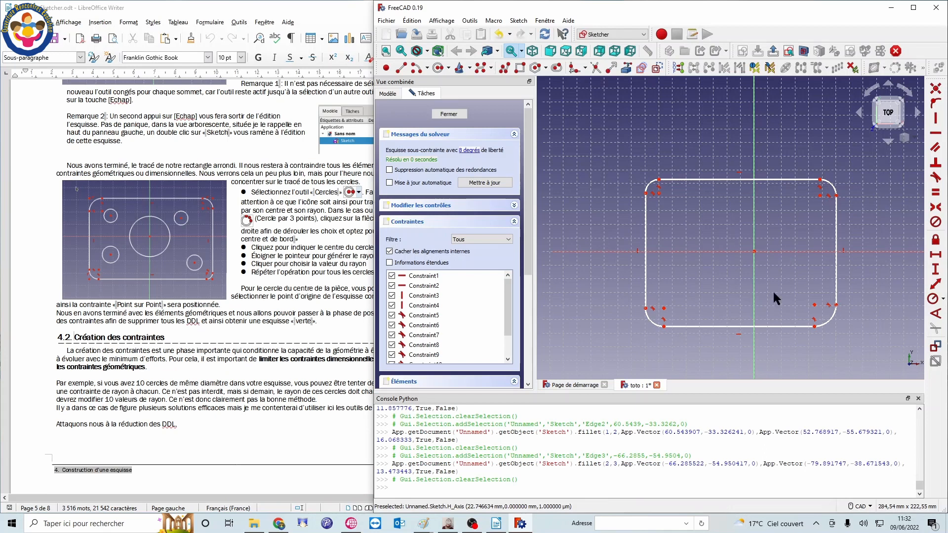
{"action": "scroll", "coordinate": [287, 268], "scroll_direction": "up", "scroll_amount": 4}
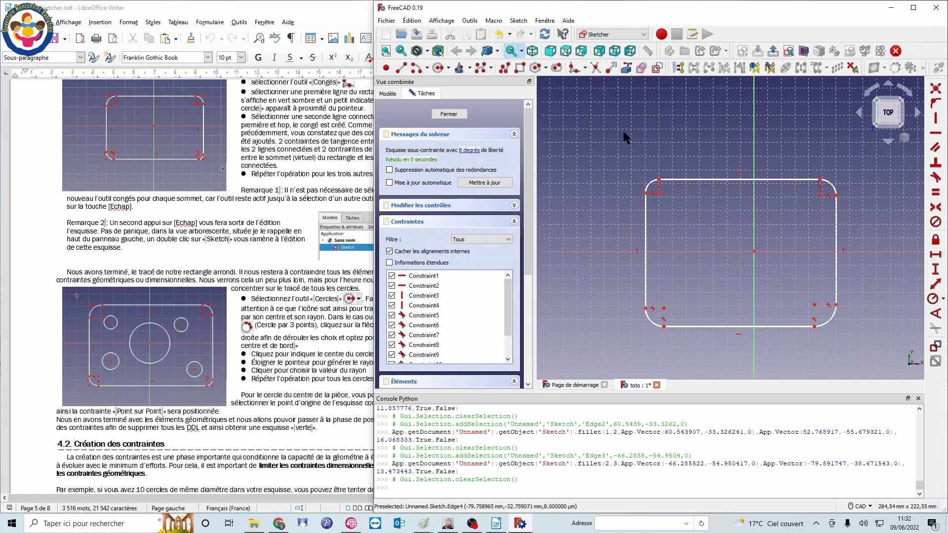
Step: Examine the two circle variants, Point de centre et de bord and Cercle par 3 points
{"action": "left_click", "coordinate": [449, 68]}
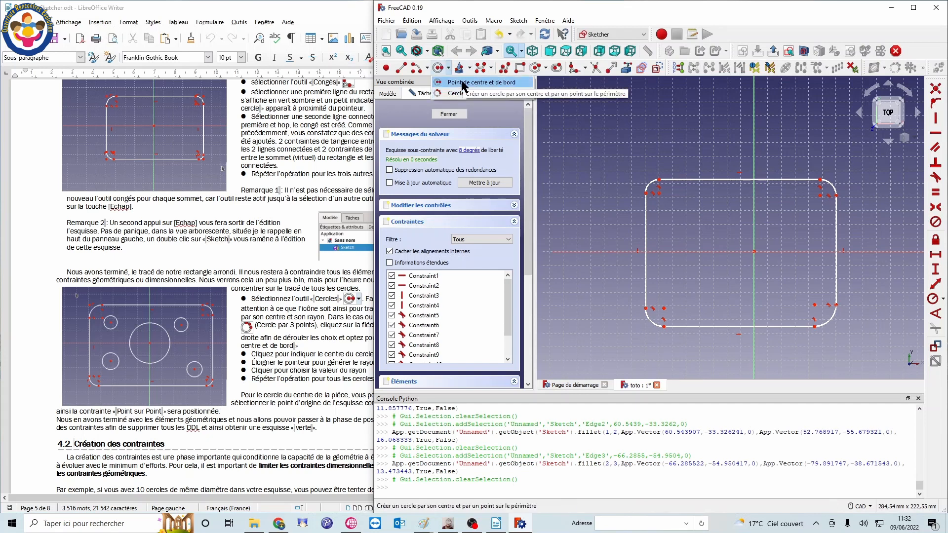
{"action": "left_click", "coordinate": [464, 84]}
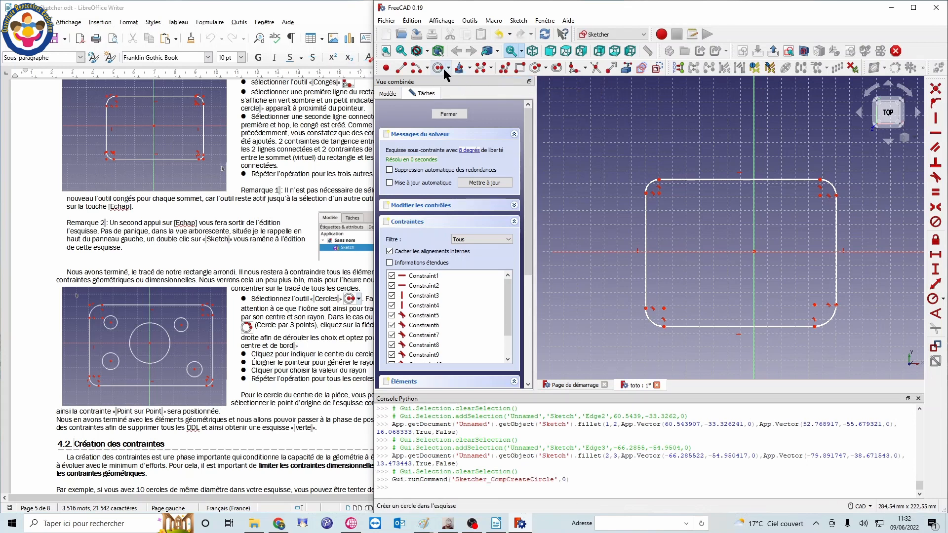
{"action": "left_click", "coordinate": [448, 67]}
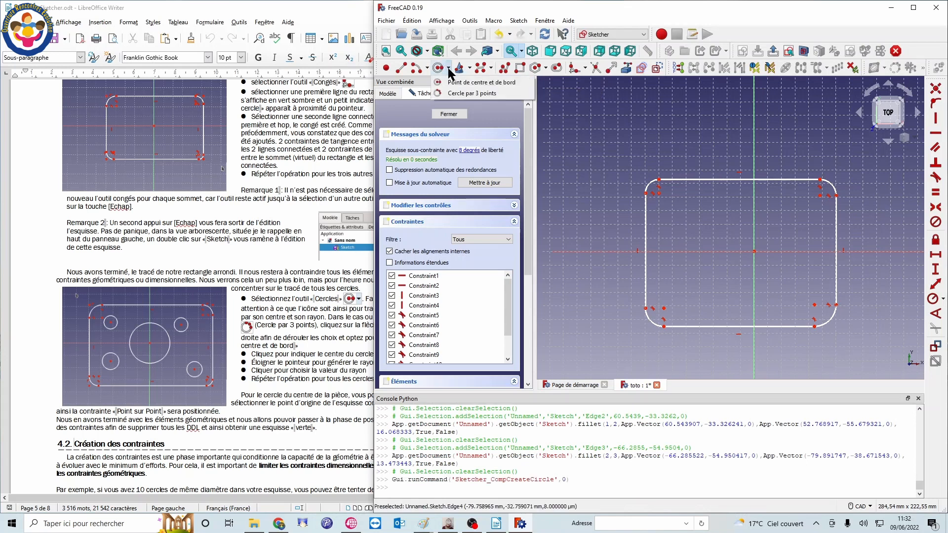
{"action": "left_click", "coordinate": [452, 94]}
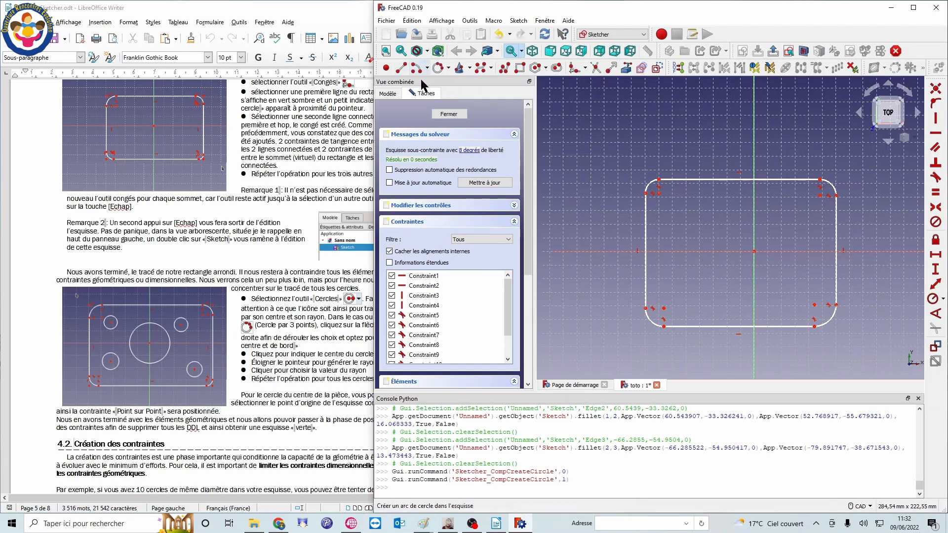
Step: Draw a centre-and-rim circle with a radius of about 24 mm, centred on the sketch origin
{"action": "left_click", "coordinate": [449, 68]}
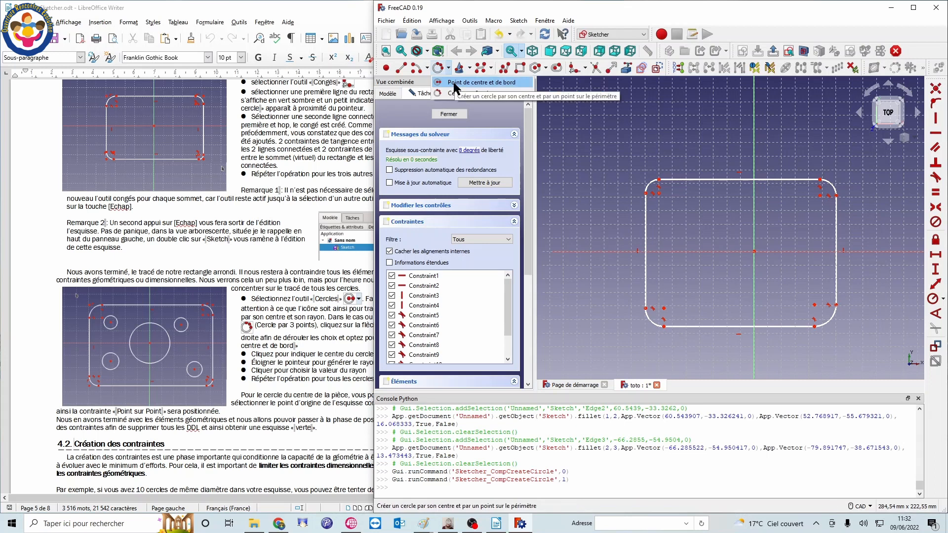
{"action": "left_click", "coordinate": [453, 83]}
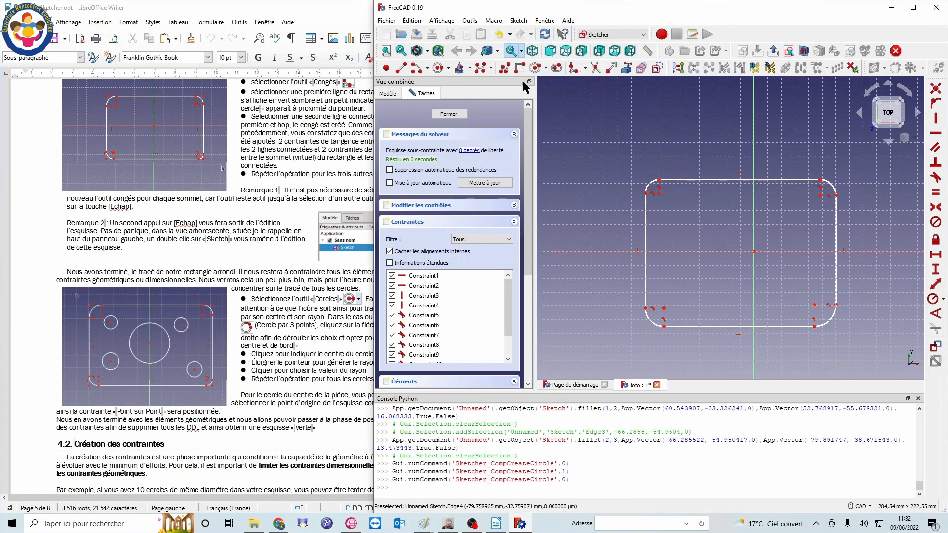
{"action": "left_click", "coordinate": [754, 251]}
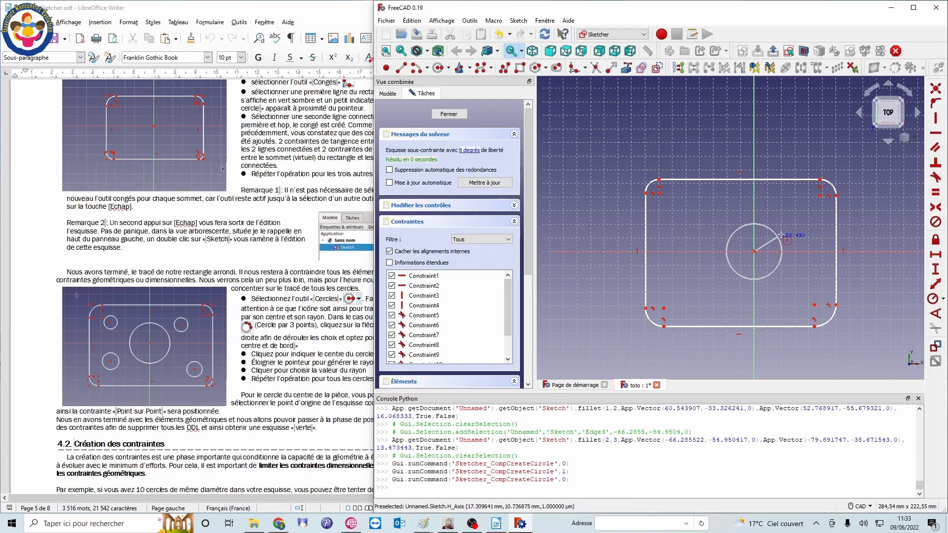
{"action": "left_click", "coordinate": [784, 236]}
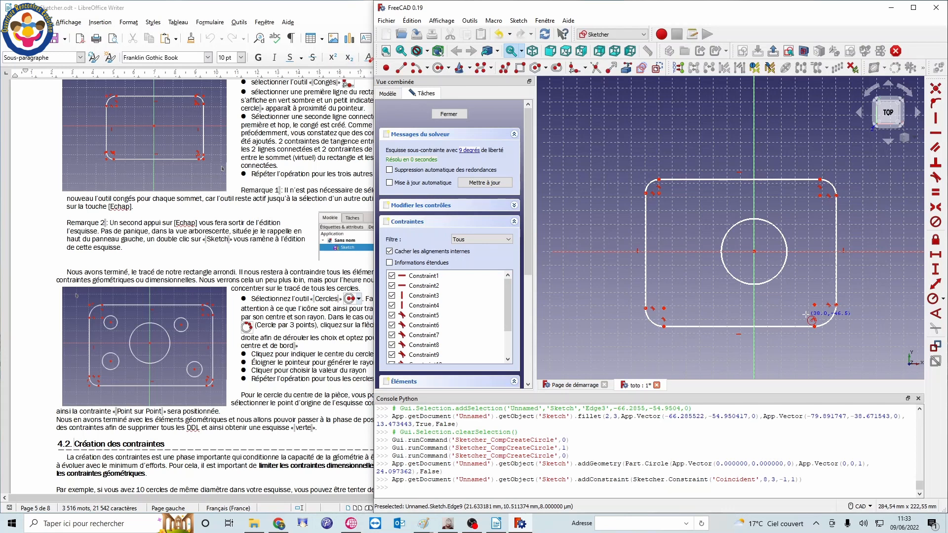
Step: Draw four corner circles with radii of about 12 mm upper left, 9 mm upper right, 14 mm lower right and 14 mm lower left
{"action": "left_click", "coordinate": [679, 204]}
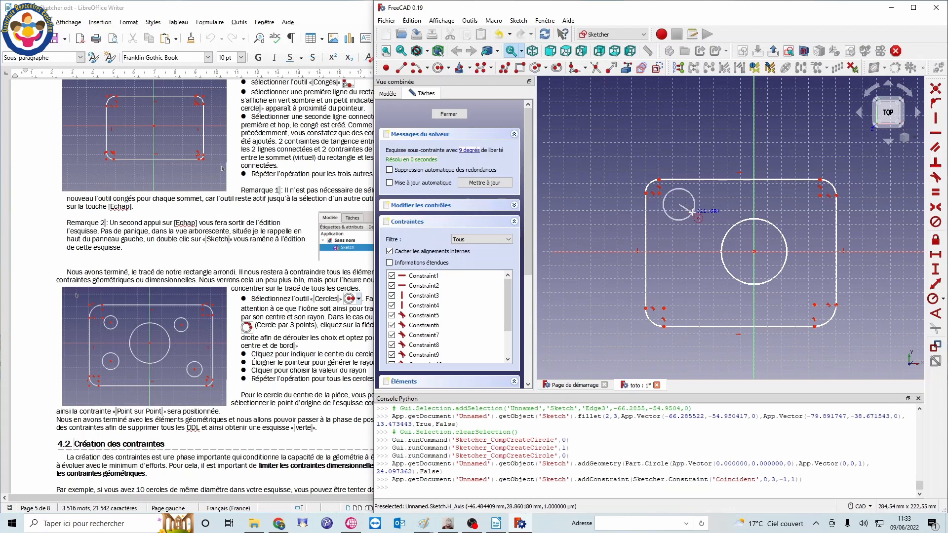
{"action": "left_click", "coordinate": [691, 215]}
{"action": "left_click", "coordinate": [800, 202]}
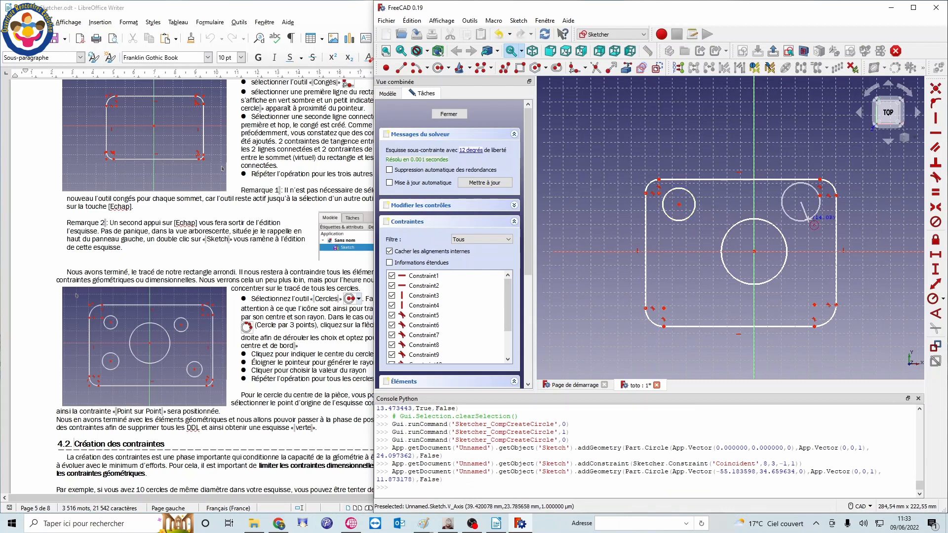
{"action": "left_click", "coordinate": [805, 214]}
{"action": "left_click", "coordinate": [796, 295]}
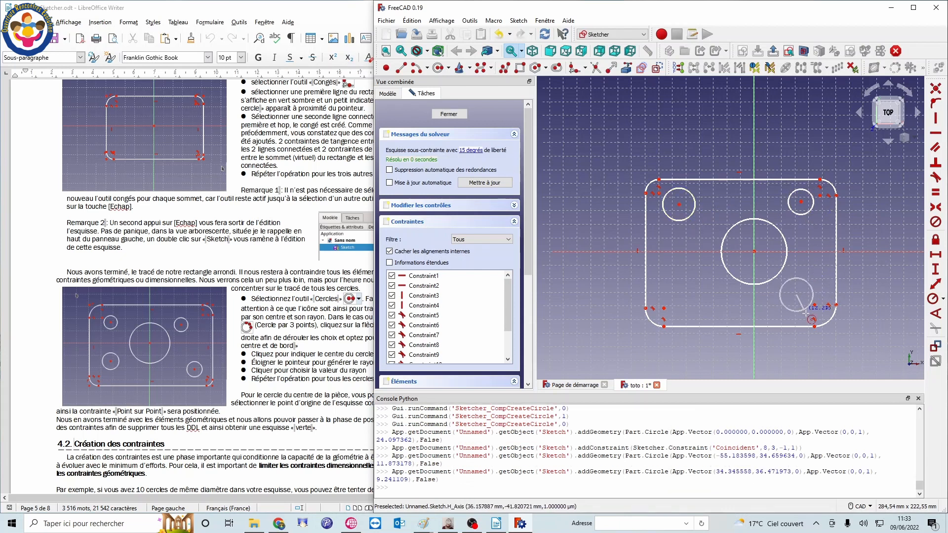
{"action": "left_click", "coordinate": [810, 309]}
{"action": "left_click", "coordinate": [678, 282]}
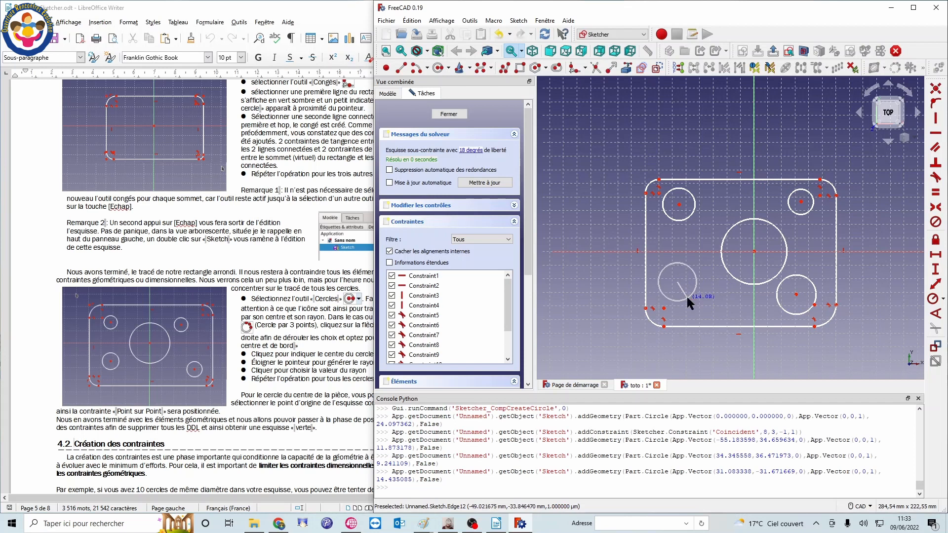
{"action": "left_click", "coordinate": [689, 297]}
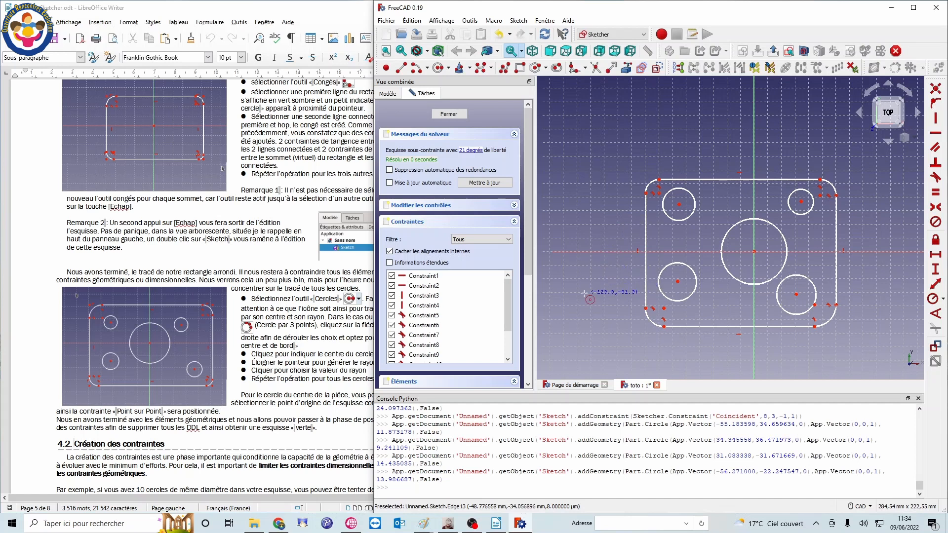
Step: Read section 4.2 of the tutorial document on constraining the rectangle's symmetry, dimensions and corner arcs
{"action": "scroll", "coordinate": [149, 330], "scroll_direction": "down", "scroll_amount": 5}
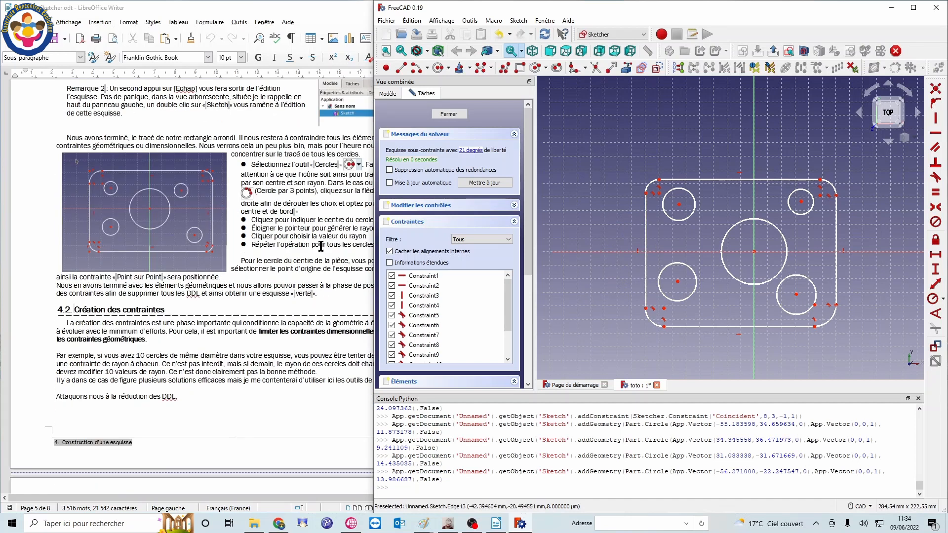
{"action": "scroll", "coordinate": [321, 246], "scroll_direction": "down", "scroll_amount": 4}
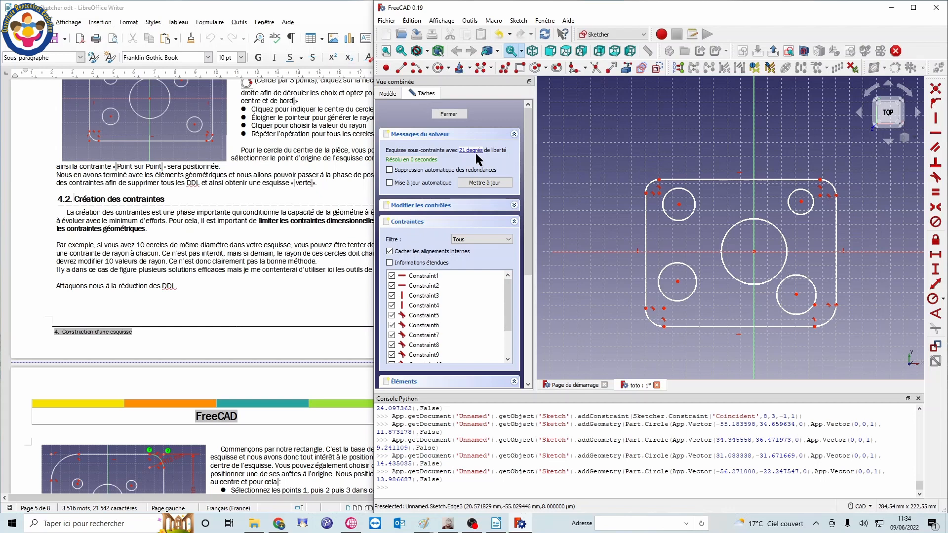
{"action": "scroll", "coordinate": [291, 327], "scroll_direction": "down", "scroll_amount": 3}
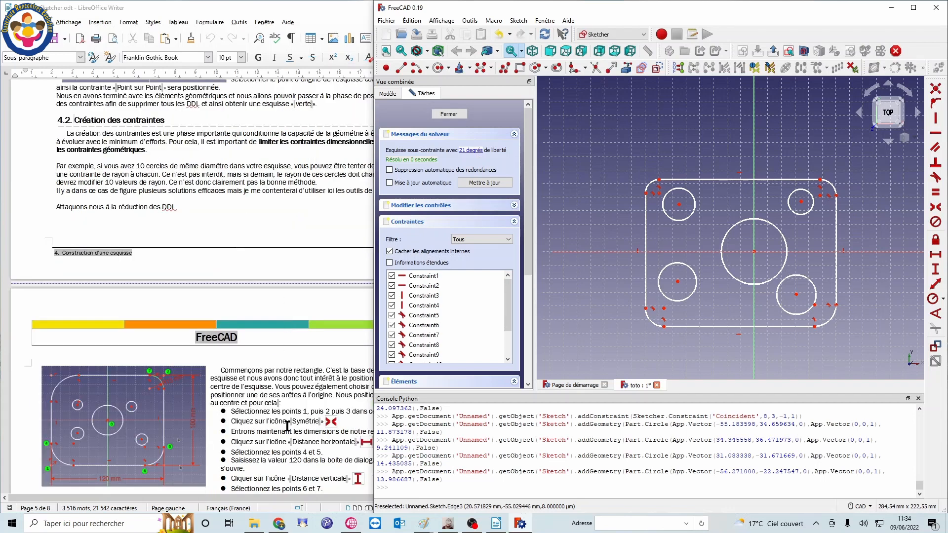
{"action": "scroll", "coordinate": [288, 425], "scroll_direction": "down", "scroll_amount": 3}
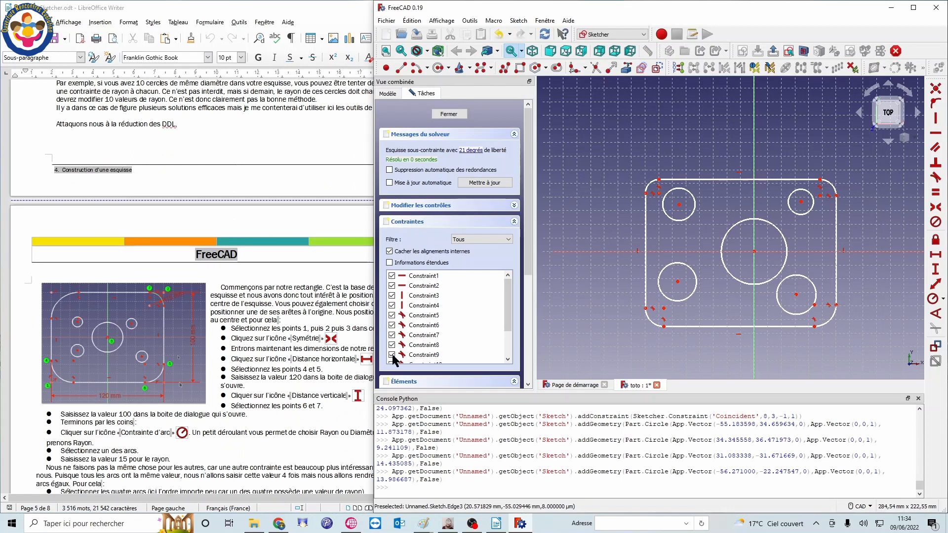
Step: Try to move the central circle's centre off the origin, and move the lower-left circle's centre to about (-57, -28)
{"action": "scroll", "coordinate": [795, 217], "scroll_direction": "up", "scroll_amount": 2}
{"action": "scroll", "coordinate": [795, 214], "scroll_direction": "down", "scroll_amount": 1}
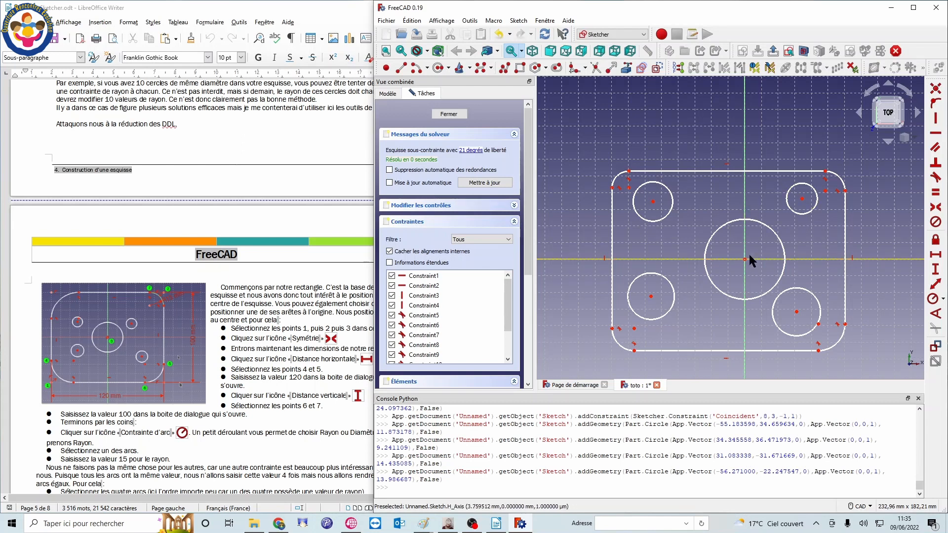
{"action": "left_click_drag", "start_coordinate": [744, 259], "coordinate": [800, 244]}
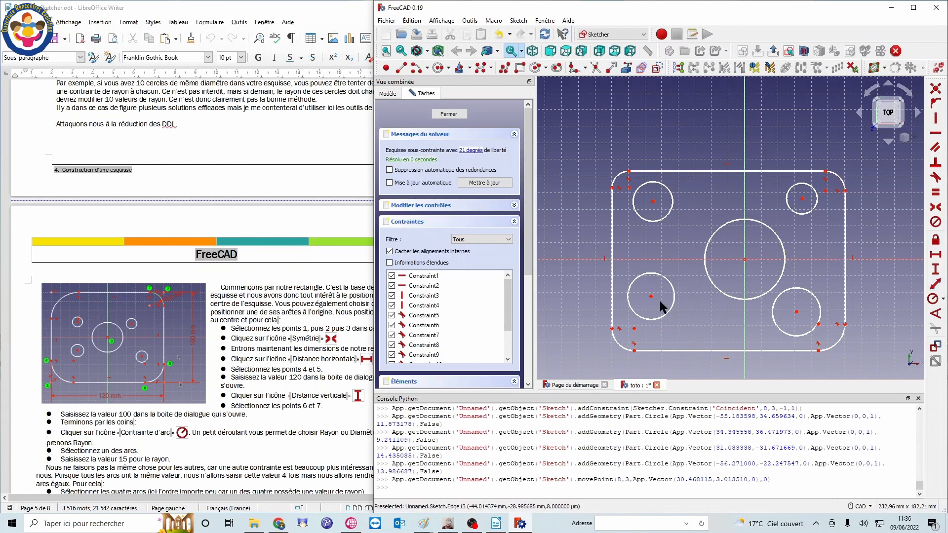
{"action": "mouse_move", "coordinate": [652, 298]}
{"action": "left_mouse_down"}
{"action": "mouse_move", "coordinate": [669, 325]}
{"action": "mouse_move", "coordinate": [633, 298]}
{"action": "mouse_move", "coordinate": [685, 327]}
{"action": "mouse_move", "coordinate": [579, 353]}
{"action": "mouse_move", "coordinate": [650, 306]}
{"action": "left_mouse_up"}
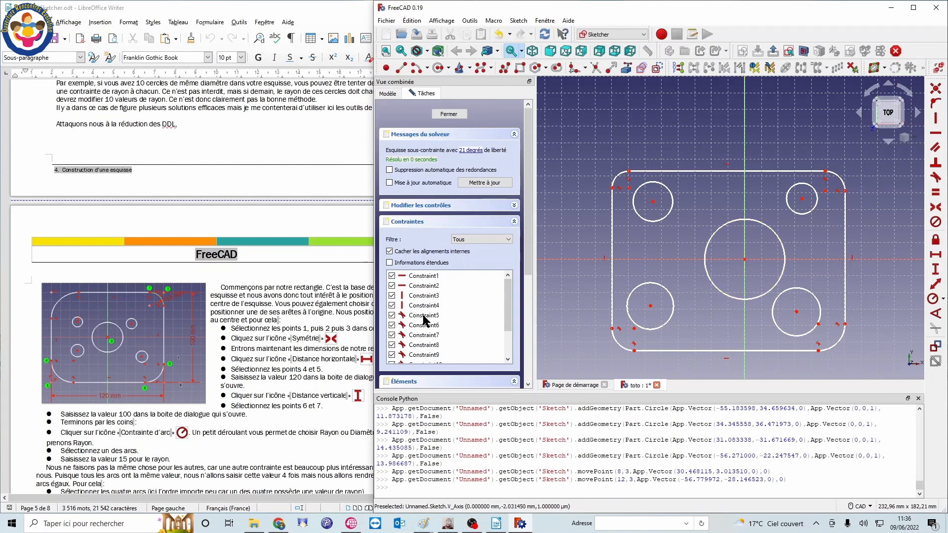
Step: Select the central circle 9-Cercle among the sketch elements and examine the lists of elements and constraints
{"action": "scroll", "coordinate": [429, 327], "scroll_direction": "down", "scroll_amount": 5}
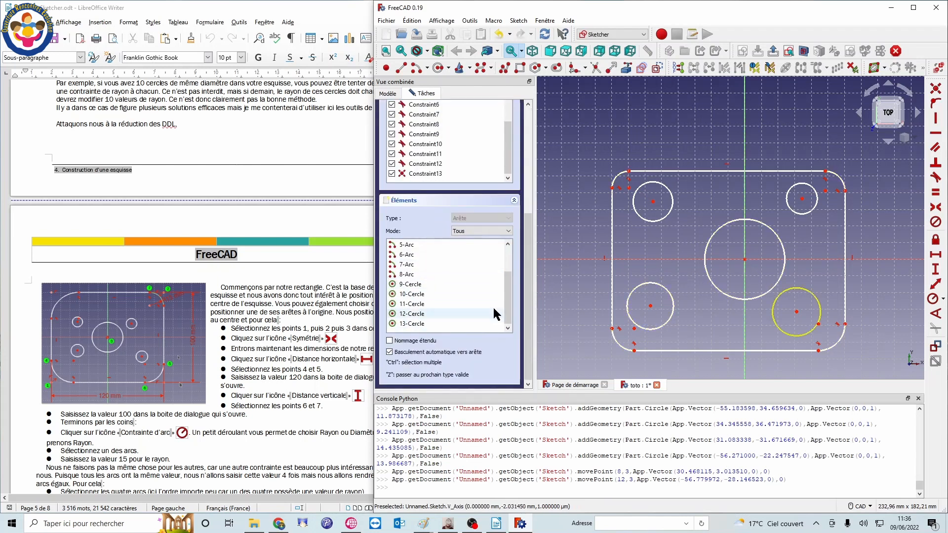
{"action": "left_click", "coordinate": [409, 285]}
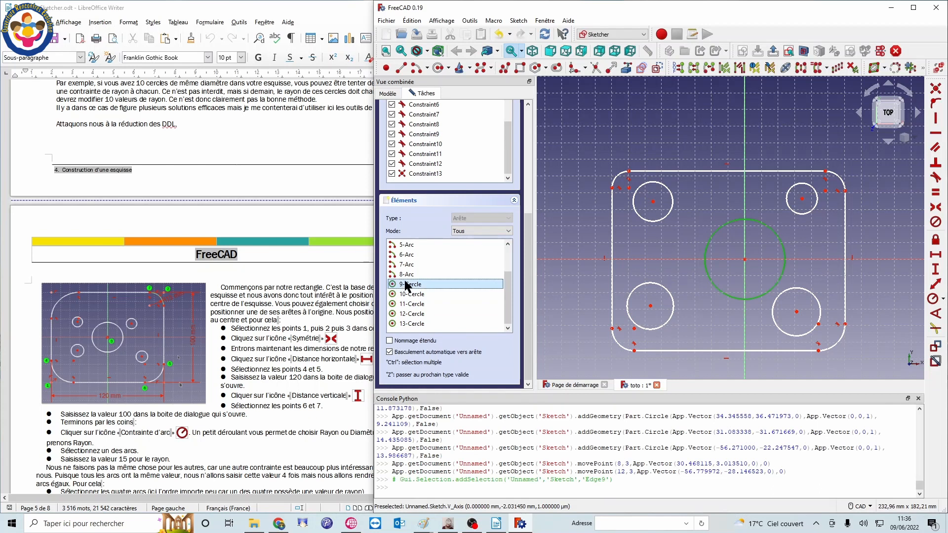
{"action": "scroll", "coordinate": [419, 164], "scroll_direction": "up", "scroll_amount": 3}
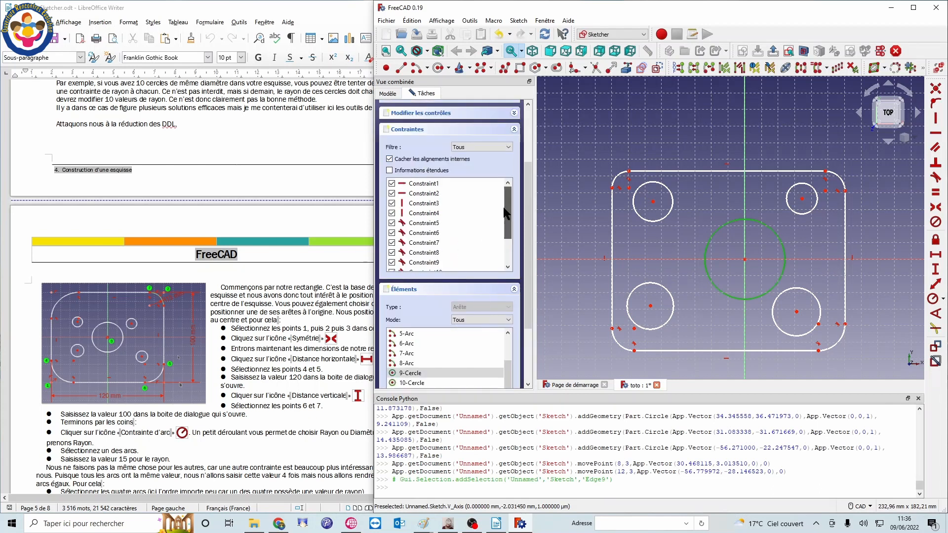
{"action": "scroll", "coordinate": [506, 355], "scroll_direction": "up", "scroll_amount": 2}
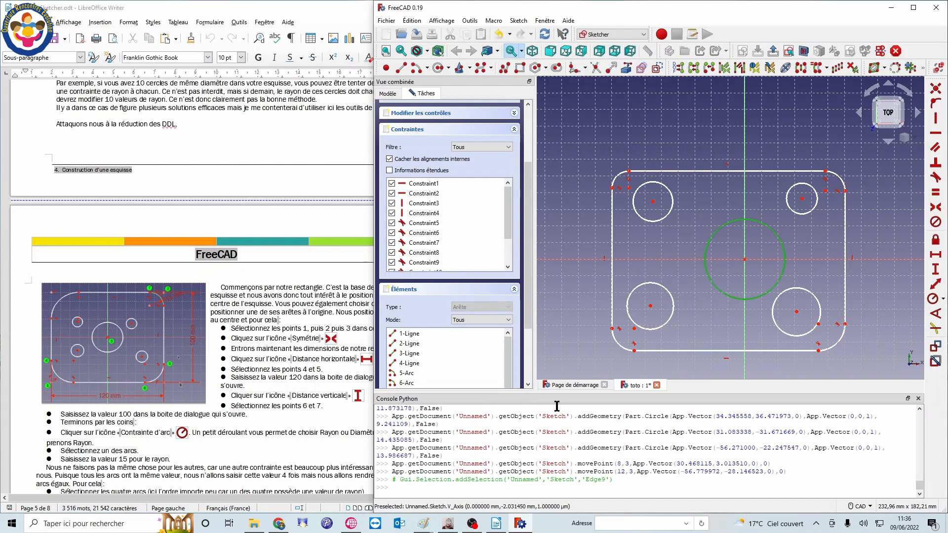
{"action": "scroll", "coordinate": [467, 372], "scroll_direction": "down", "scroll_amount": 4}
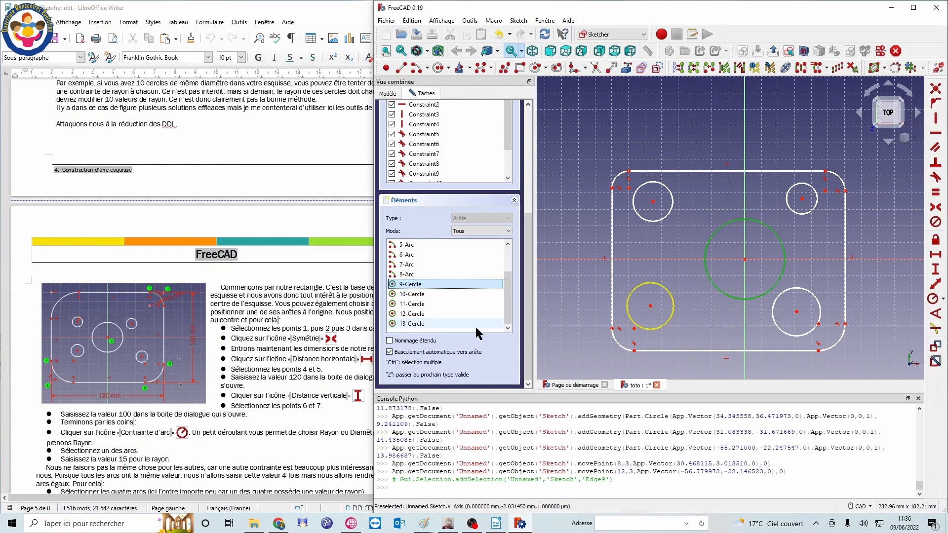
{"action": "scroll", "coordinate": [434, 150], "scroll_direction": "down", "scroll_amount": 2}
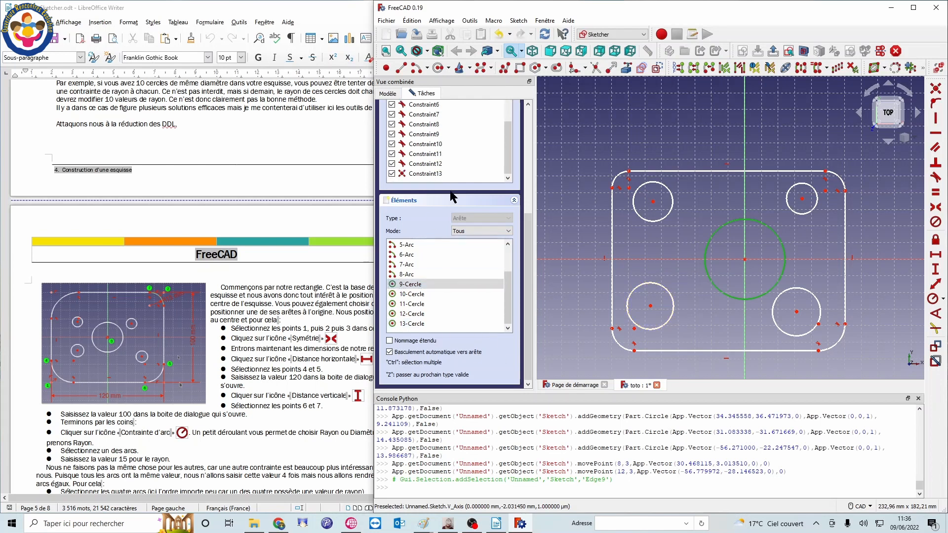
{"action": "scroll", "coordinate": [450, 196], "scroll_direction": "up", "scroll_amount": 4}
{"action": "scroll", "coordinate": [446, 304], "scroll_direction": "up", "scroll_amount": 1}
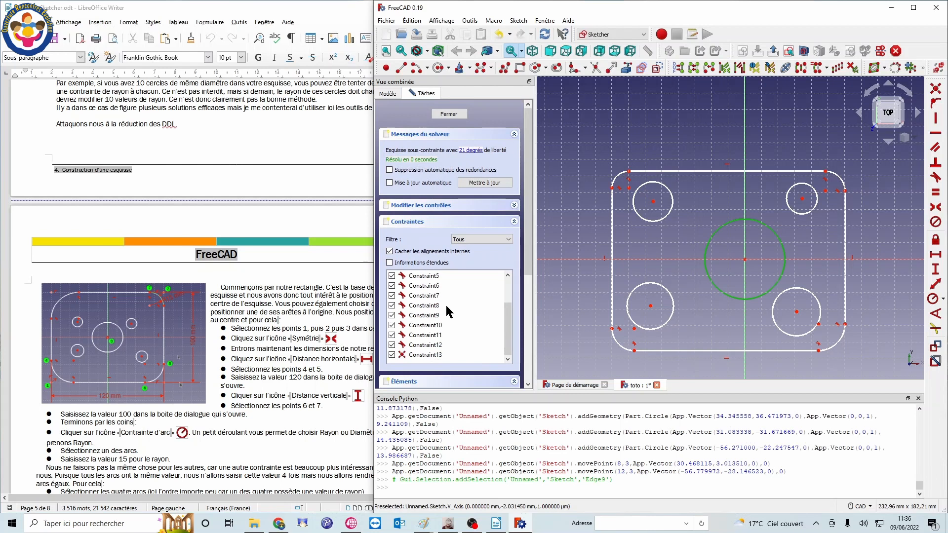
{"action": "scroll", "coordinate": [446, 304], "scroll_direction": "down", "scroll_amount": 3}
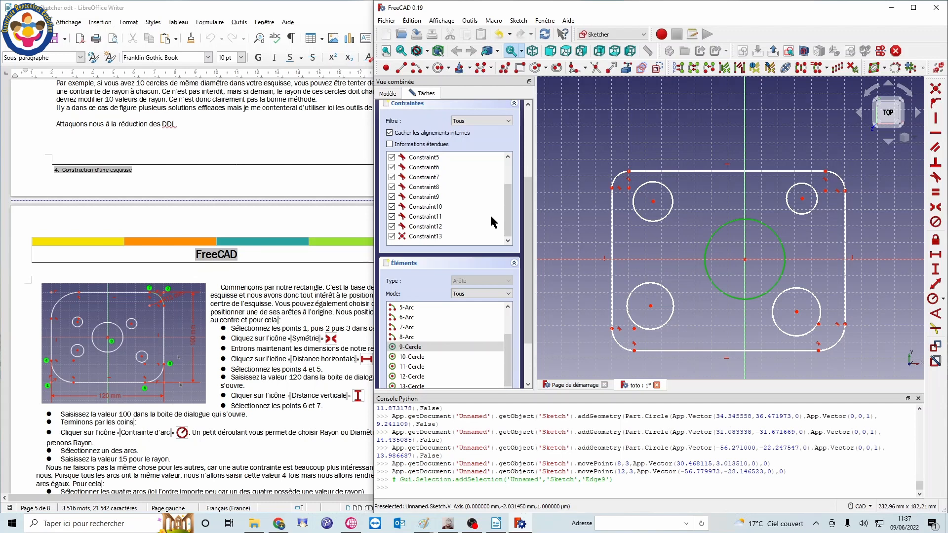
Step: Clear the selection and examine the upper-right circle, the upper-right arc's lower endpoint and the upper-left corner arc by selecting and deselecting them
{"action": "left_click", "coordinate": [880, 285]}
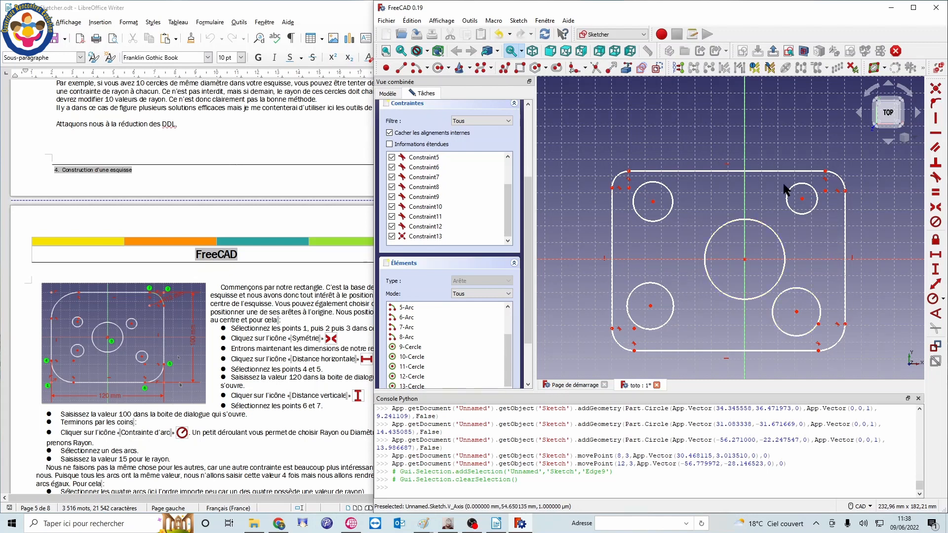
{"action": "left_click", "coordinate": [813, 209]}
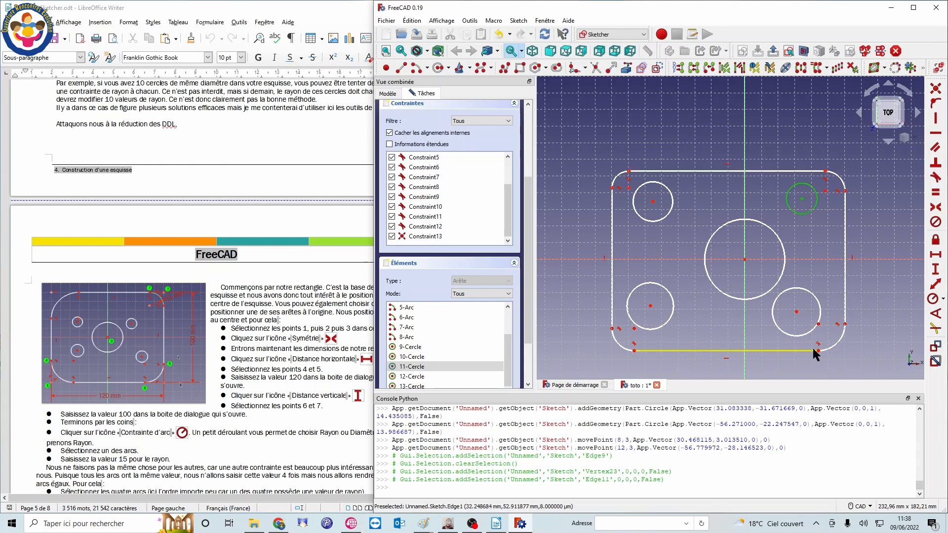
{"action": "left_click", "coordinate": [809, 238]}
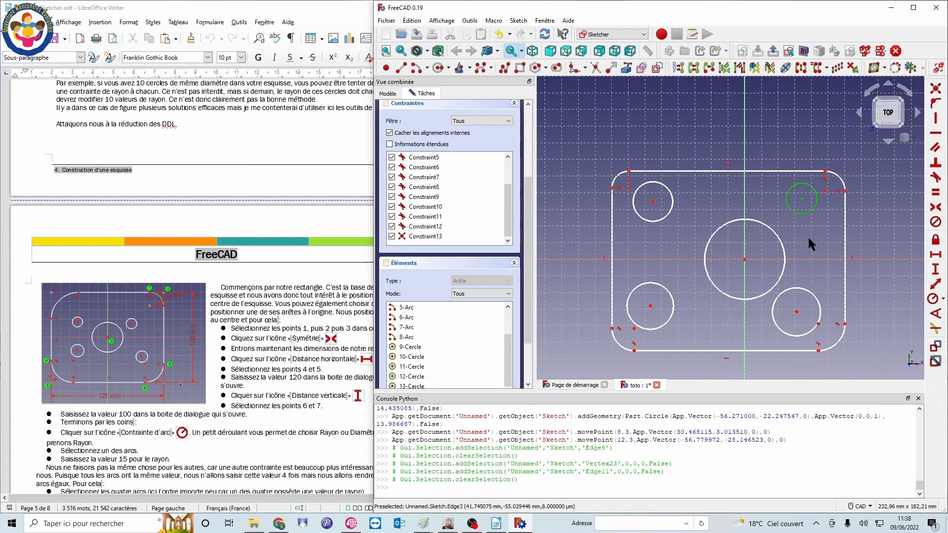
{"action": "left_click", "coordinate": [845, 192]}
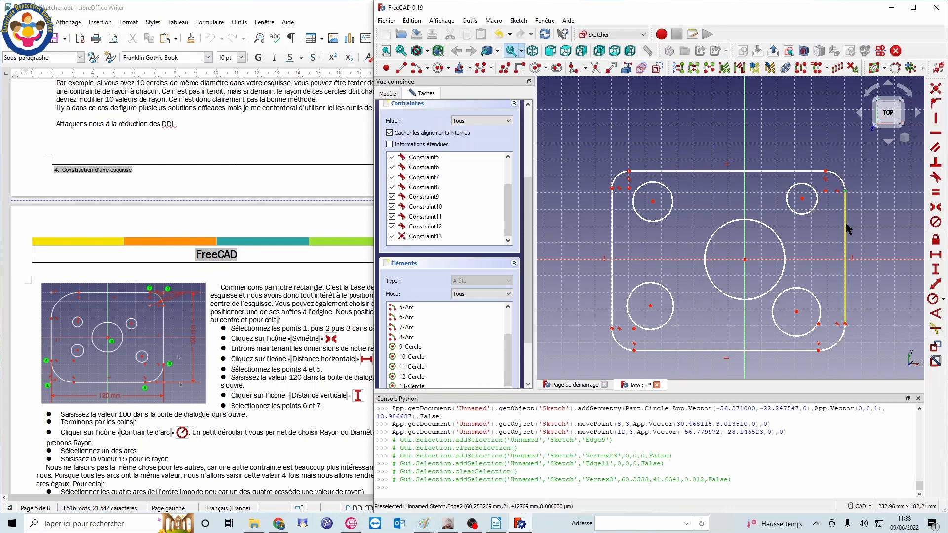
{"action": "left_click", "coordinate": [806, 244]}
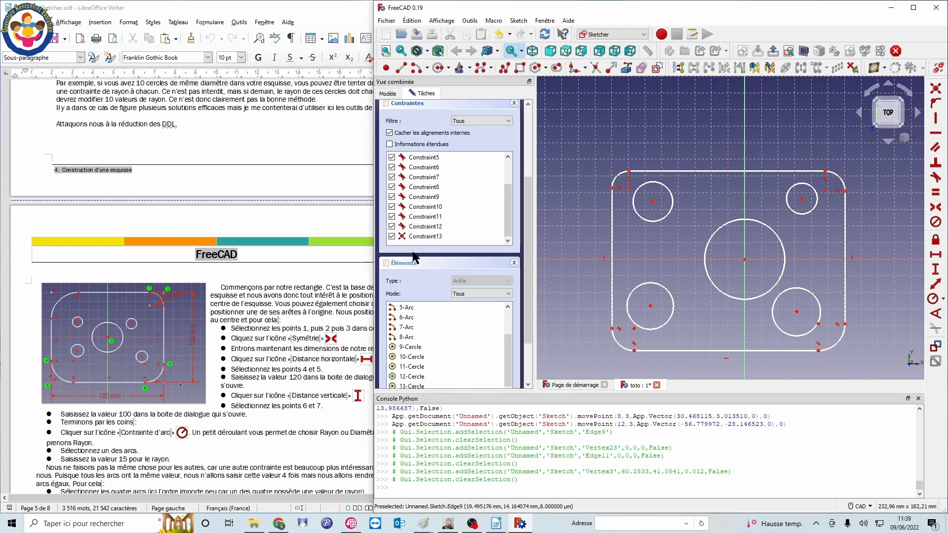
{"action": "scroll", "coordinate": [613, 198], "scroll_direction": "up", "scroll_amount": 5}
{"action": "scroll", "coordinate": [617, 155], "scroll_direction": "up", "scroll_amount": 3}
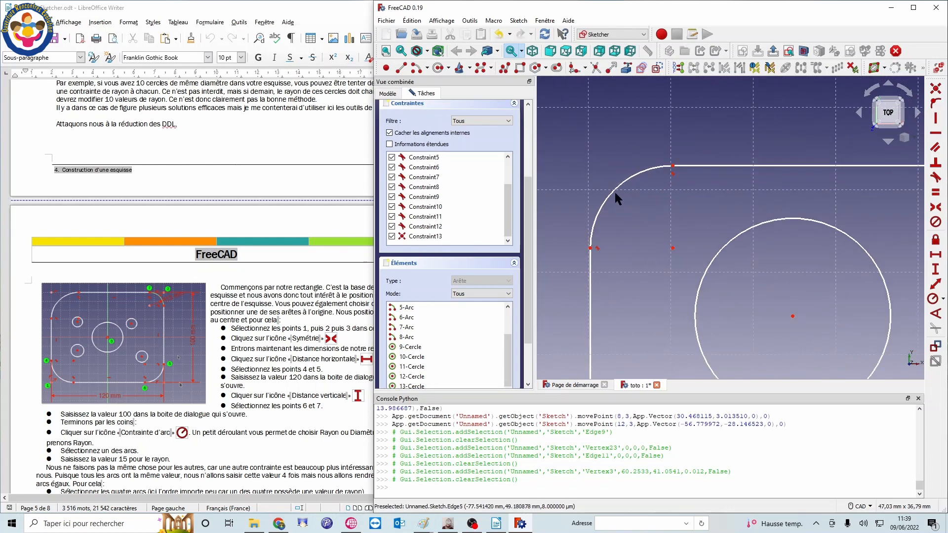
{"action": "left_click", "coordinate": [615, 191]}
{"action": "left_click", "coordinate": [664, 258]}
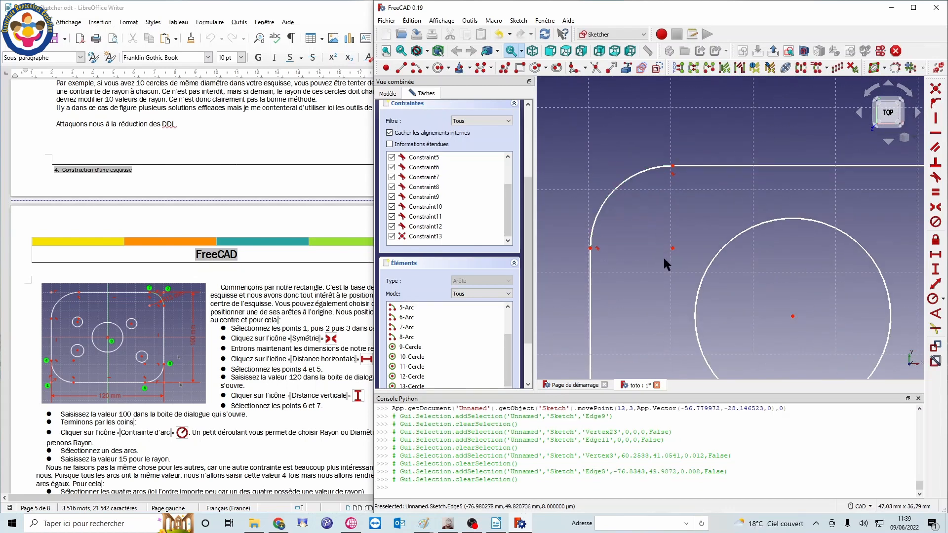
{"action": "scroll", "coordinate": [731, 247], "scroll_direction": "down", "scroll_amount": 8}
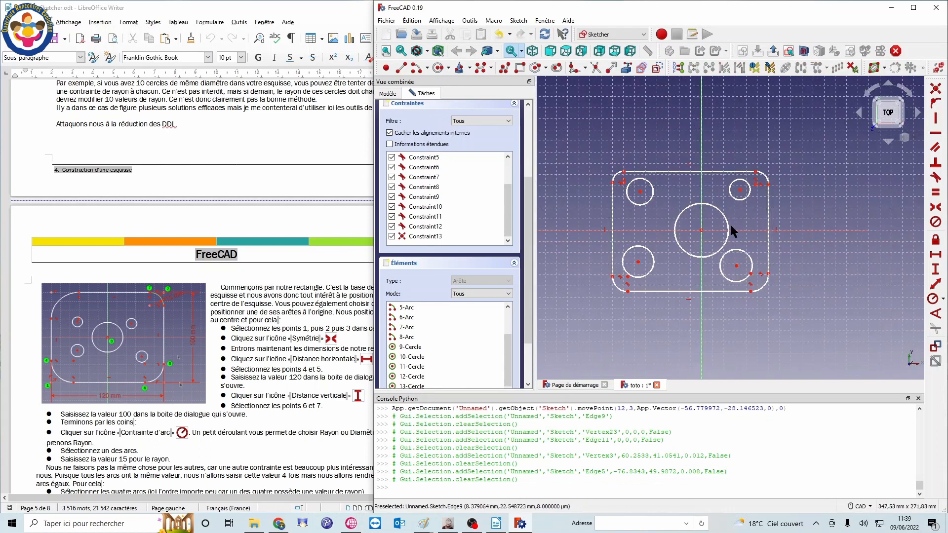
{"action": "scroll", "coordinate": [730, 223], "scroll_direction": "up", "scroll_amount": 3}
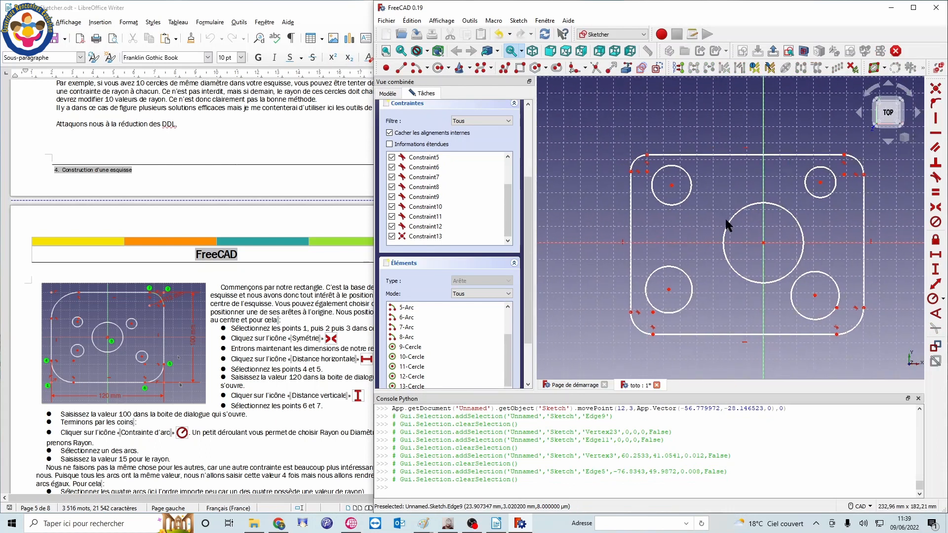
{"action": "scroll", "coordinate": [723, 232], "scroll_direction": "up", "scroll_amount": 2}
{"action": "middle_click_drag", "start_coordinate": [713, 229], "coordinate": [694, 229]}
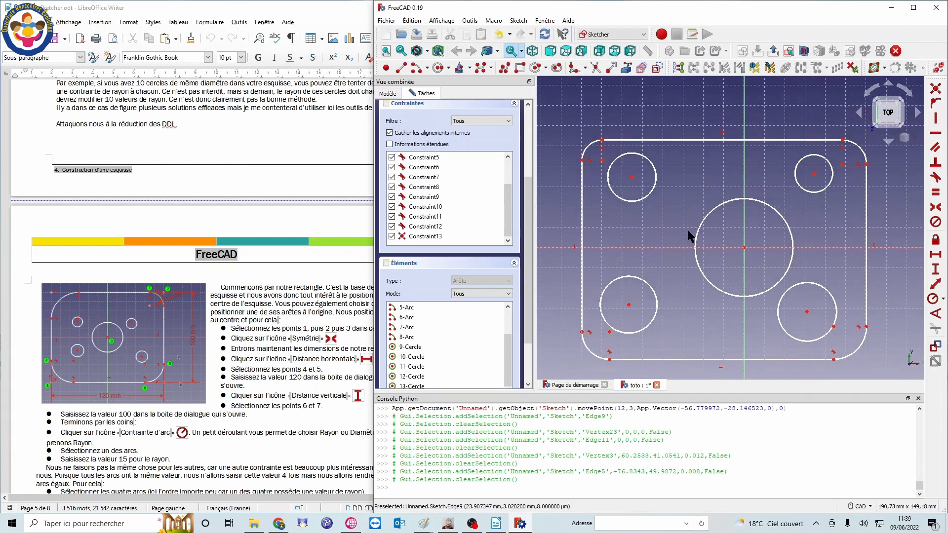
{"action": "scroll", "coordinate": [287, 386], "scroll_direction": "down", "scroll_amount": 1}
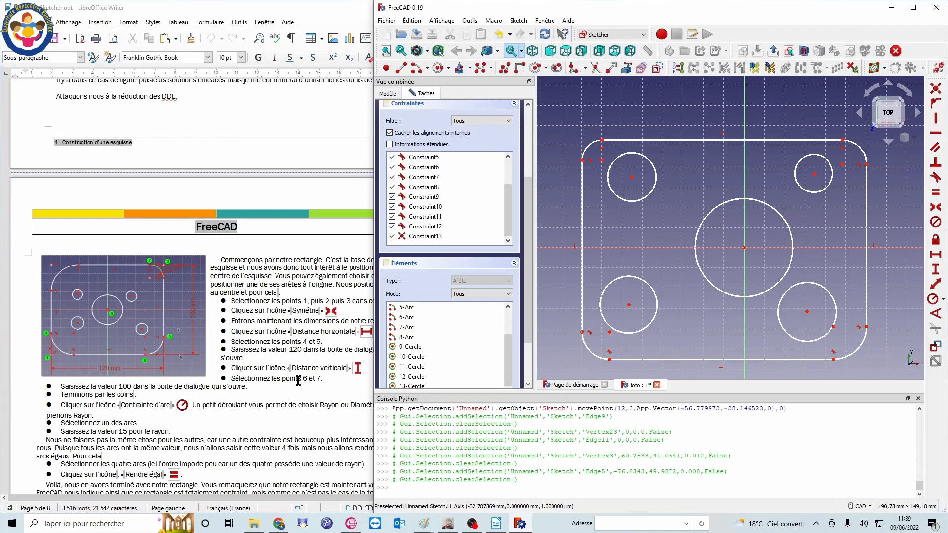
{"action": "scroll", "coordinate": [309, 368], "scroll_direction": "up", "scroll_amount": 2}
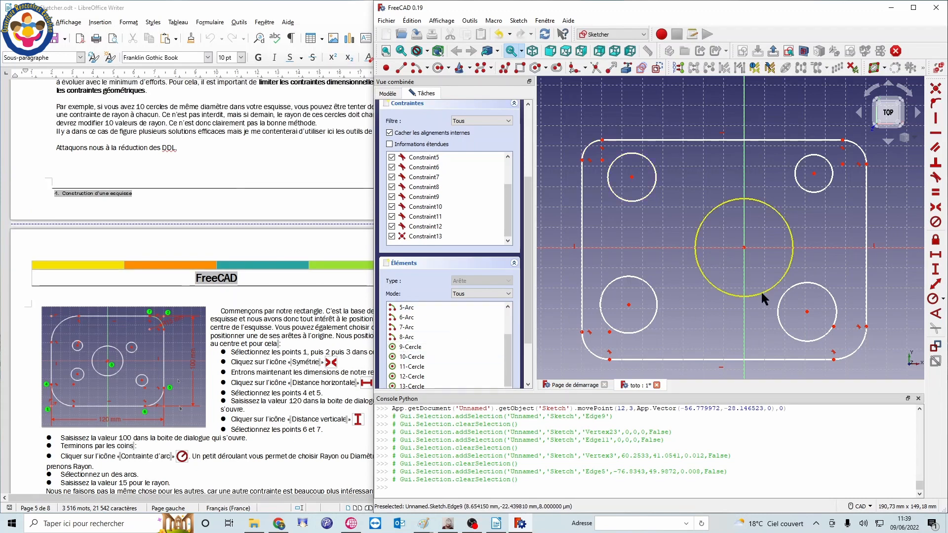
{"action": "scroll", "coordinate": [842, 241], "scroll_direction": "down", "scroll_amount": 3}
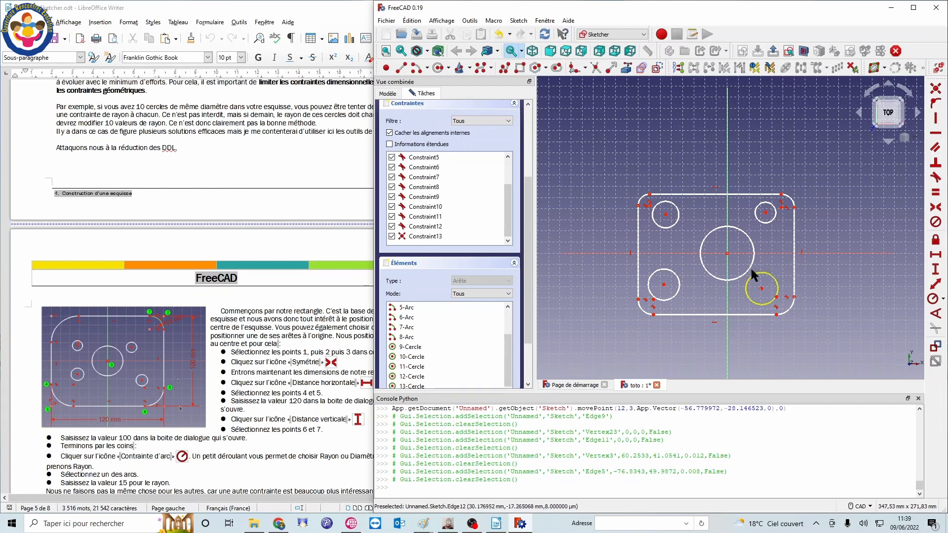
Step: Move the plate's right edge outward by about 13 mm
{"action": "scroll", "coordinate": [751, 267], "scroll_direction": "up", "scroll_amount": 3}
{"action": "middle_click_drag", "start_coordinate": [738, 250], "coordinate": [773, 234]}
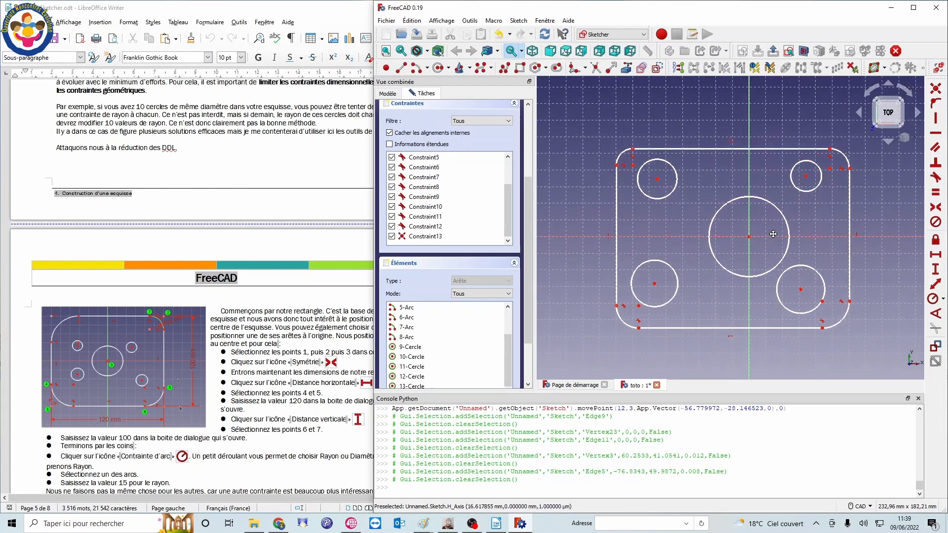
{"action": "scroll", "coordinate": [774, 234], "scroll_direction": "up", "scroll_amount": 1}
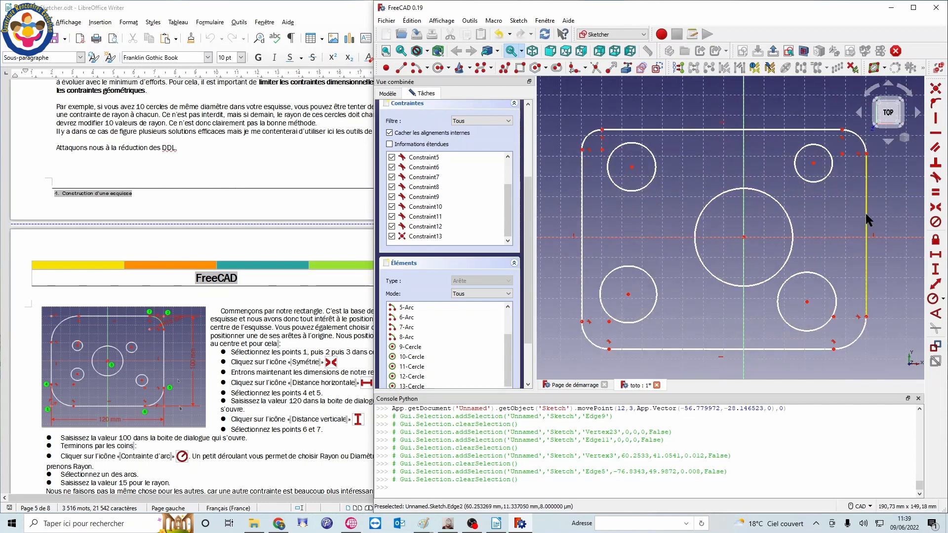
{"action": "mouse_move", "coordinate": [866, 215]}
{"action": "left_mouse_down"}
{"action": "mouse_move", "coordinate": [777, 232]}
{"action": "mouse_move", "coordinate": [794, 247]}
{"action": "mouse_move", "coordinate": [882, 232]}
{"action": "left_mouse_up"}
Step: Constrain the centres of the upper-right and lower-left corner arcs to be symmetric about the central circle's centre
{"action": "scroll", "coordinate": [864, 238], "scroll_direction": "down", "scroll_amount": 2}
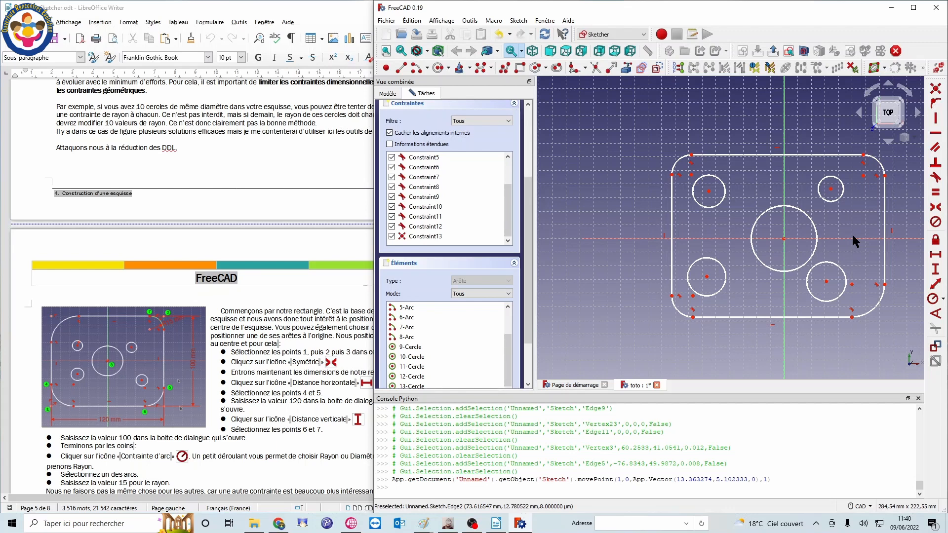
{"action": "left_click", "coordinate": [862, 173]}
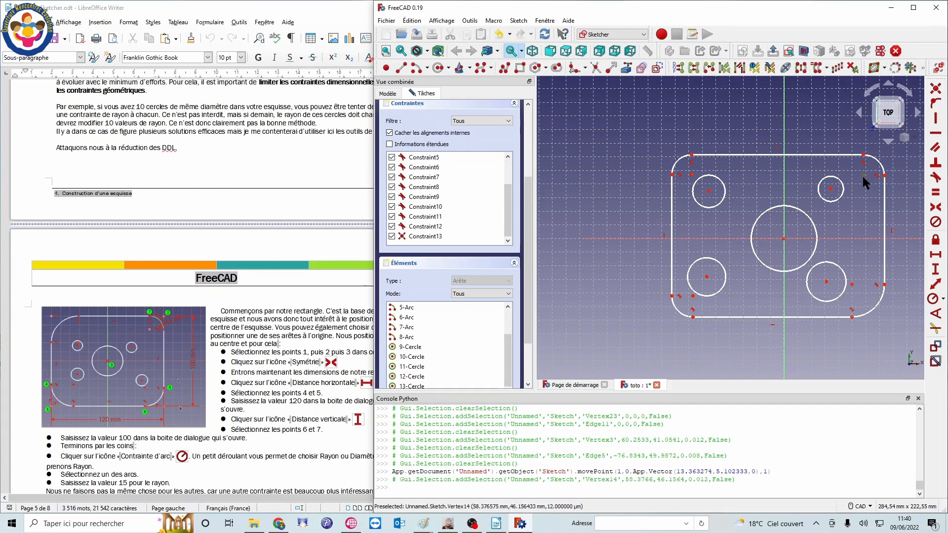
{"action": "left_click", "coordinate": [706, 277]}
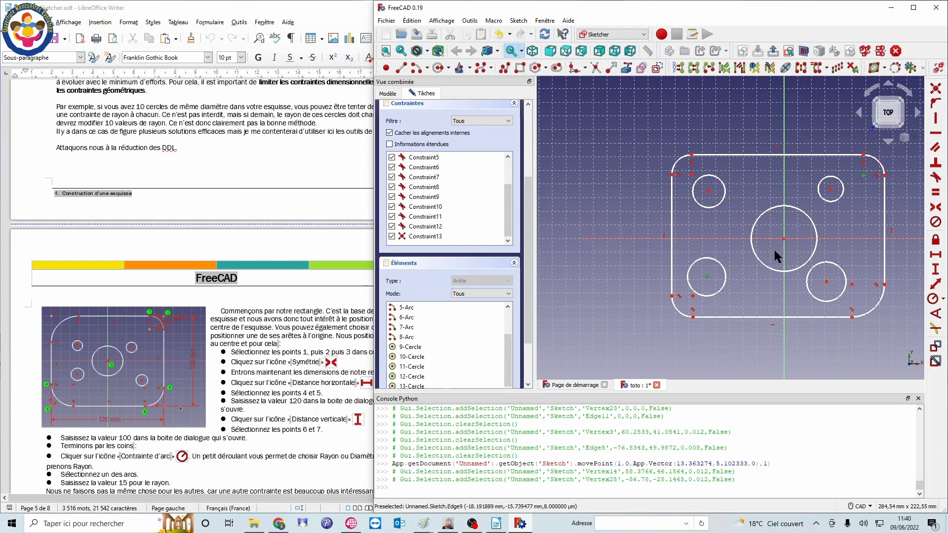
{"action": "left_click", "coordinate": [784, 239]}
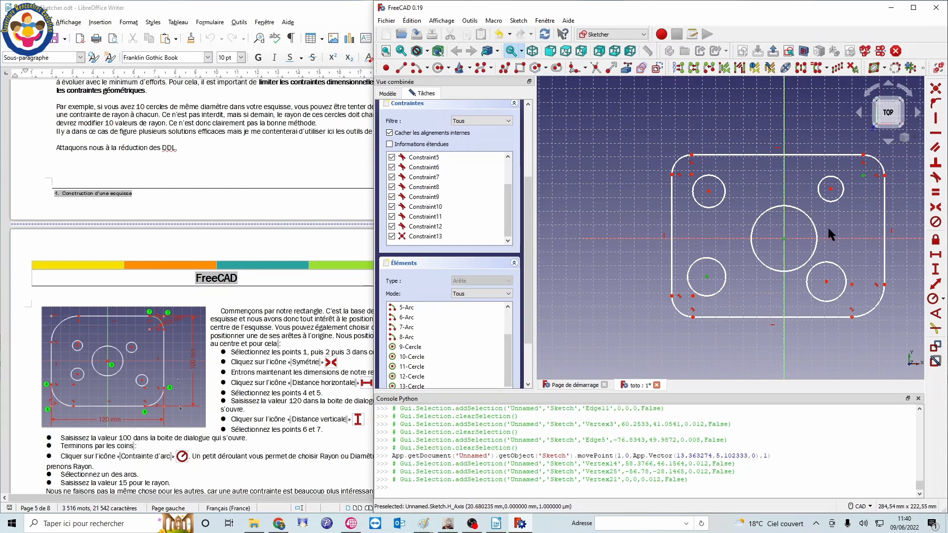
{"action": "left_click", "coordinate": [784, 238]}
{"action": "left_click", "coordinate": [707, 276]}
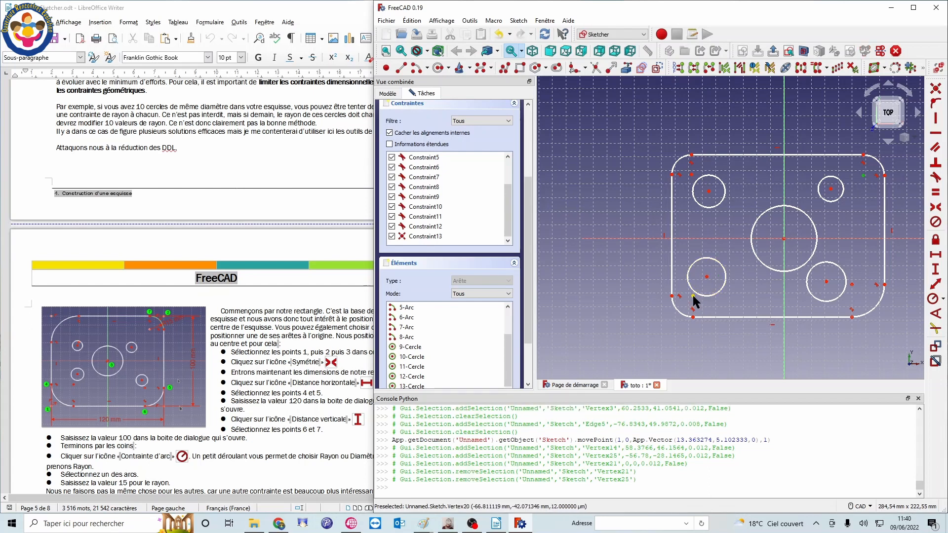
{"action": "left_click", "coordinate": [693, 296]}
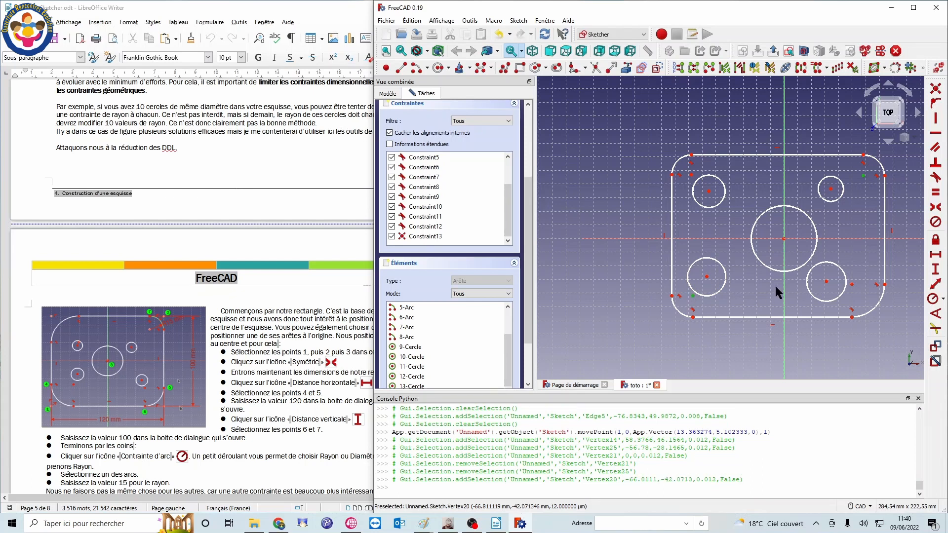
{"action": "left_click", "coordinate": [784, 239]}
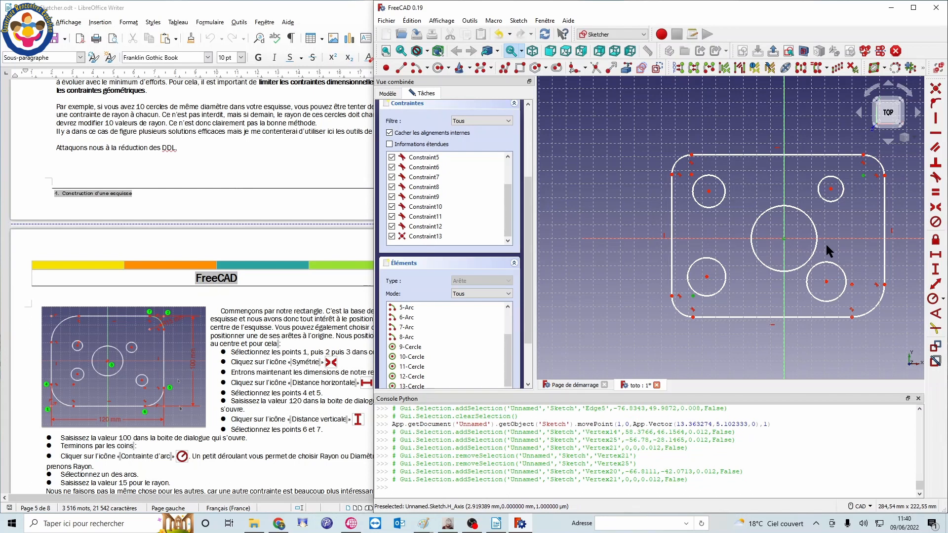
{"action": "left_click", "coordinate": [935, 208]}
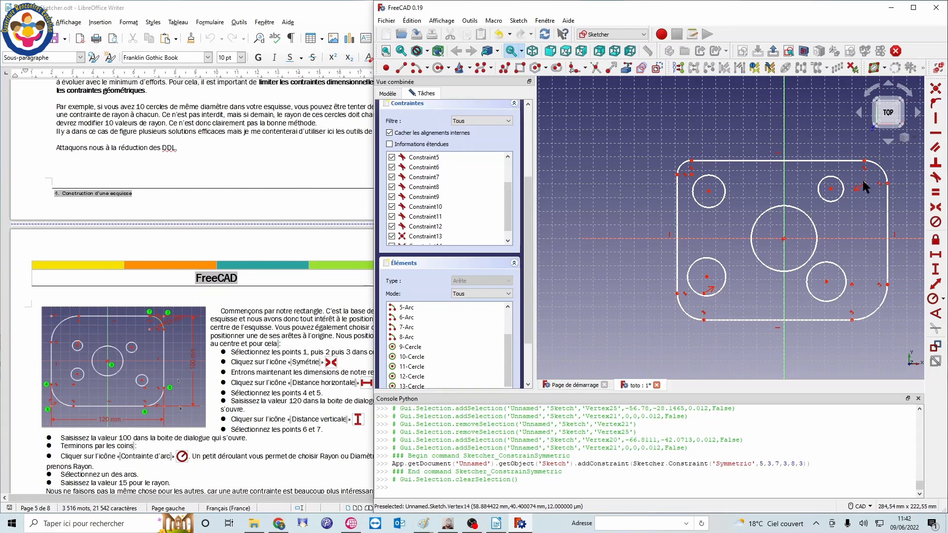
Step: Check the solver messages, then consult the tutorial's constraint instructions and the plate's dimensioned drawing in section 4
{"action": "scroll", "coordinate": [477, 135], "scroll_direction": "up", "scroll_amount": 3}
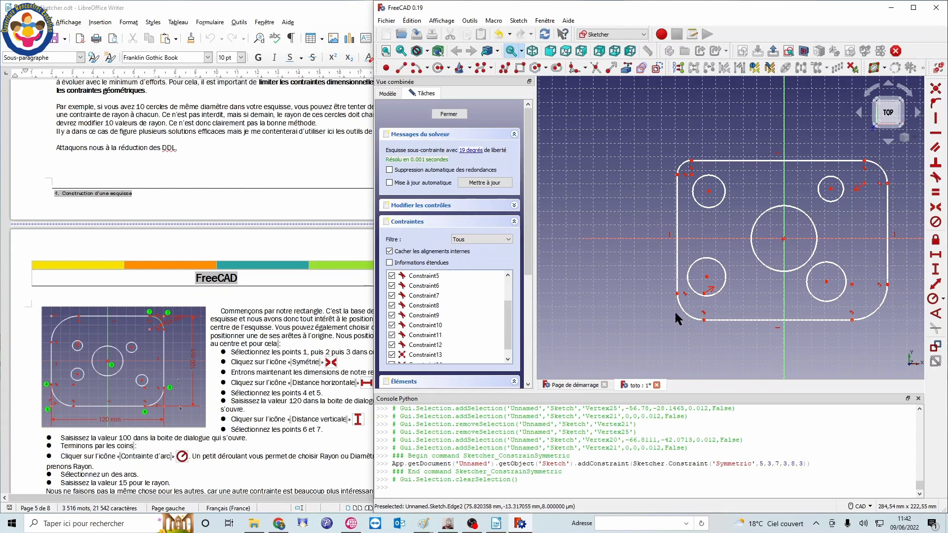
{"action": "scroll", "coordinate": [176, 322], "scroll_direction": "down", "scroll_amount": 5}
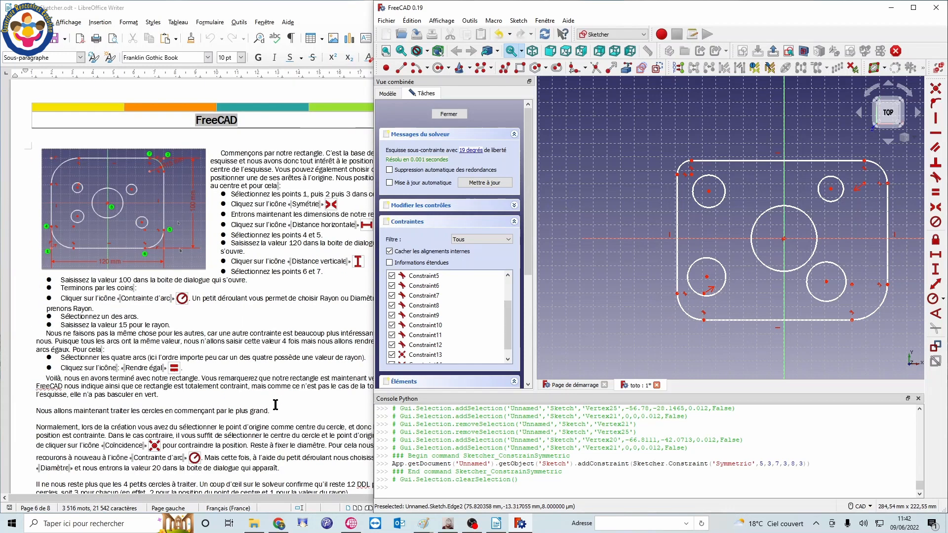
{"action": "scroll", "coordinate": [177, 322], "scroll_direction": "up", "scroll_amount": 2}
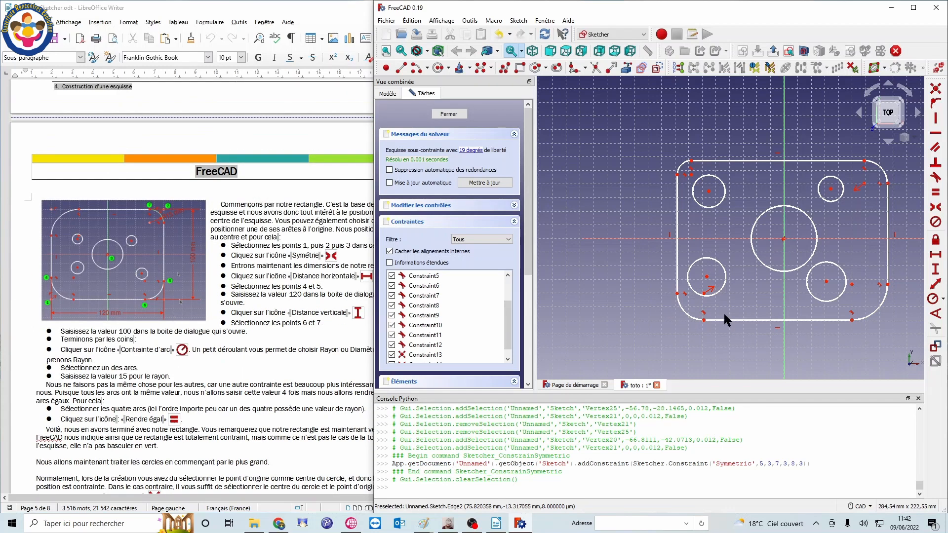
{"action": "scroll", "coordinate": [832, 325], "scroll_direction": "up", "scroll_amount": 1}
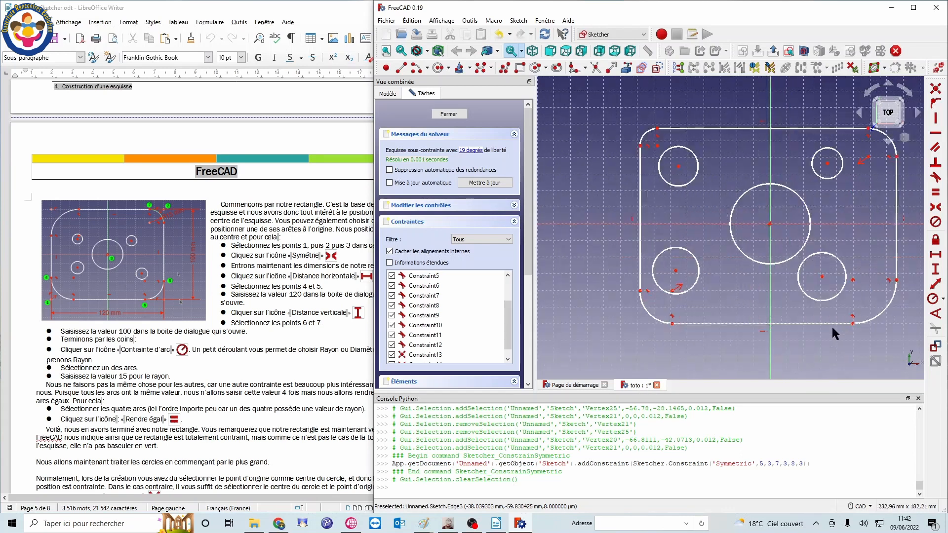
{"action": "scroll", "coordinate": [839, 263], "scroll_direction": "up", "scroll_amount": 2}
{"action": "scroll", "coordinate": [840, 263], "scroll_direction": "down", "scroll_amount": 1}
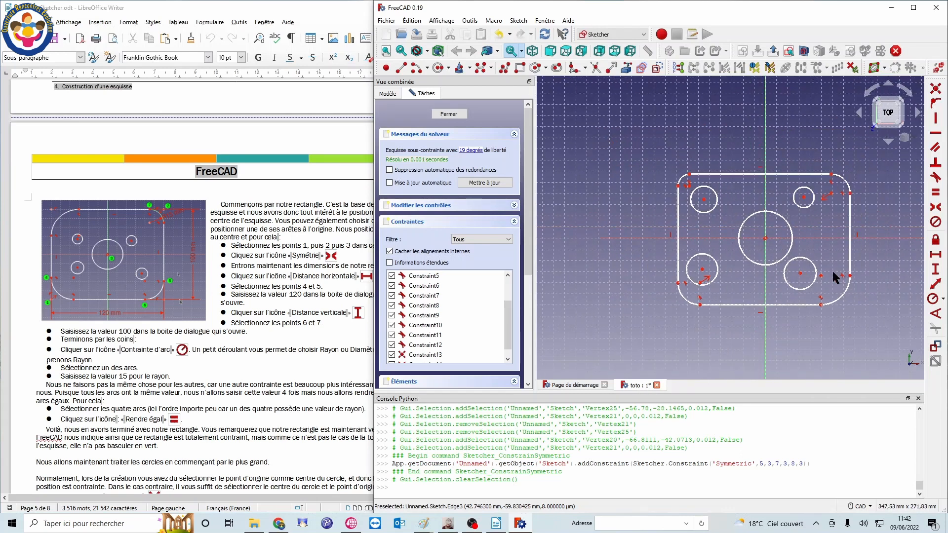
{"action": "scroll", "coordinate": [810, 271], "scroll_direction": "down", "scroll_amount": 2}
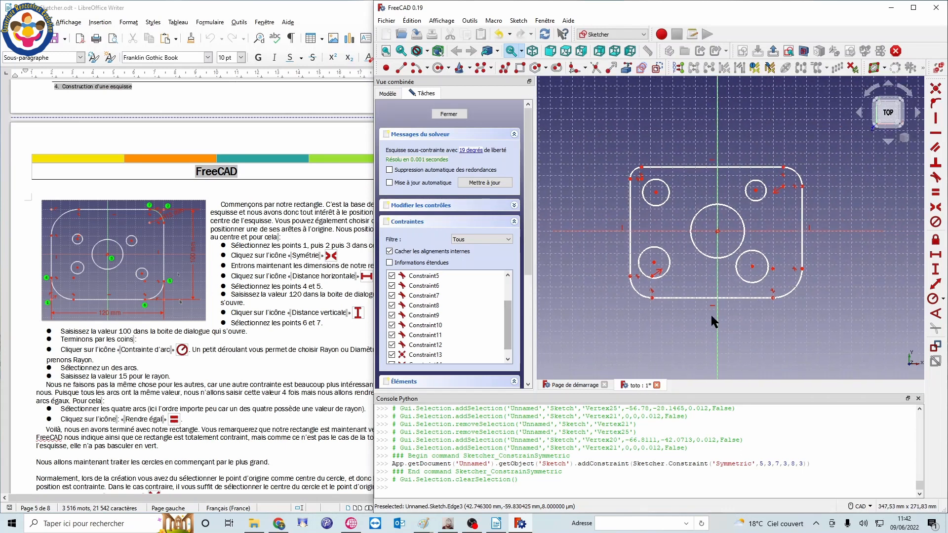
{"action": "scroll", "coordinate": [270, 232], "scroll_direction": "up", "scroll_amount": 12}
{"action": "scroll", "coordinate": [274, 249], "scroll_direction": "up", "scroll_amount": 15}
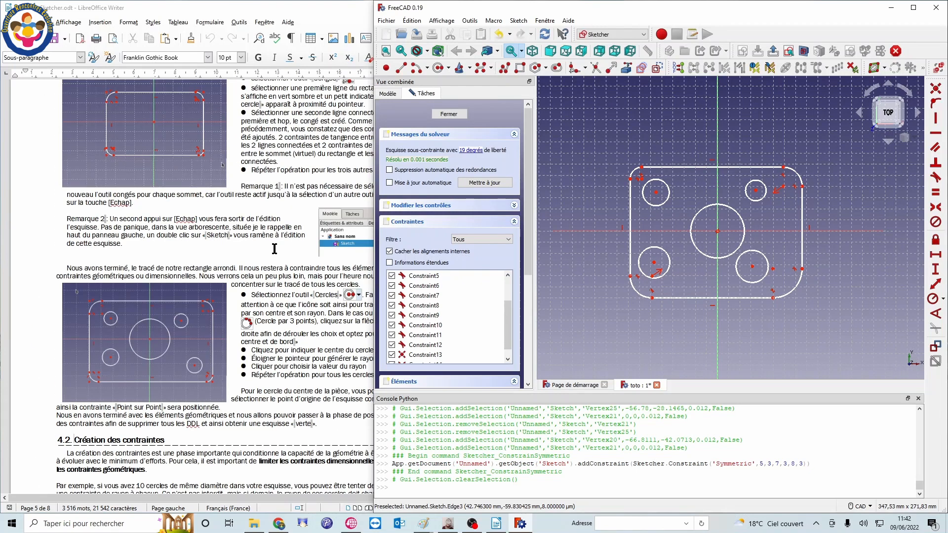
{"action": "scroll", "coordinate": [275, 248], "scroll_direction": "up", "scroll_amount": 7}
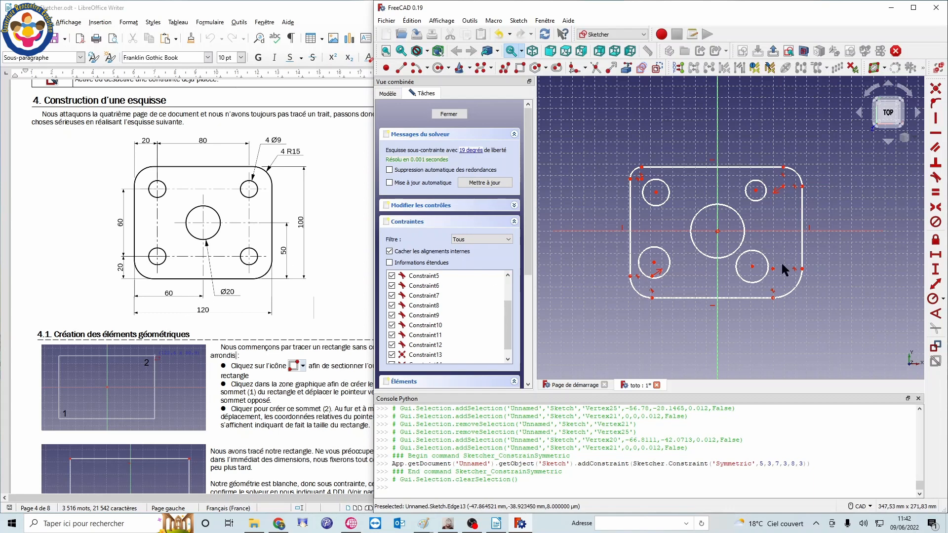
{"action": "scroll", "coordinate": [786, 269], "scroll_direction": "down", "scroll_amount": 2}
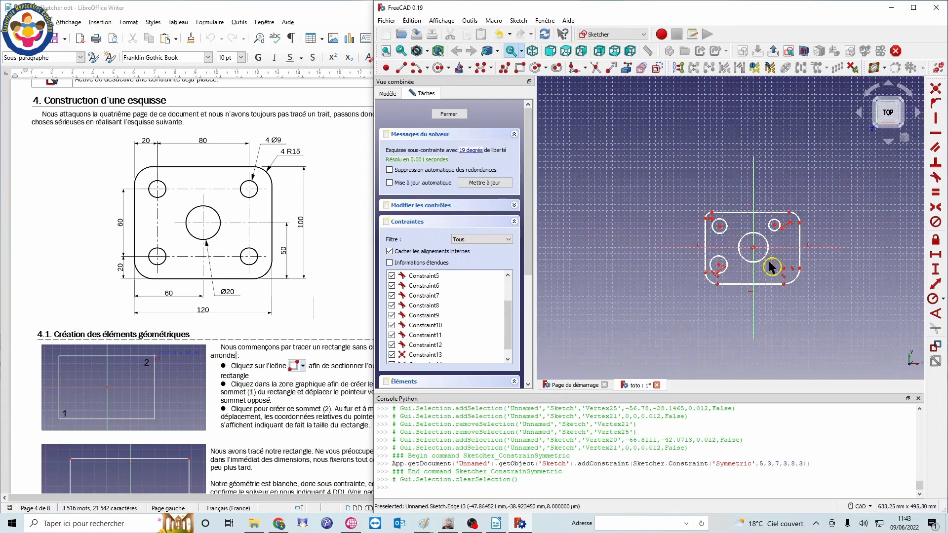
{"action": "scroll", "coordinate": [748, 234], "scroll_direction": "up", "scroll_amount": 5}
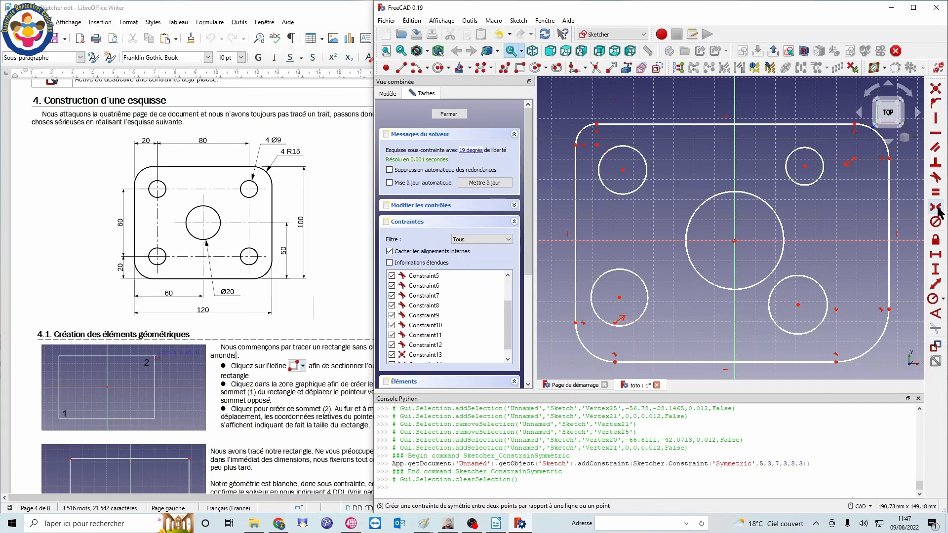
{"action": "scroll", "coordinate": [804, 267], "scroll_direction": "down", "scroll_amount": 2}
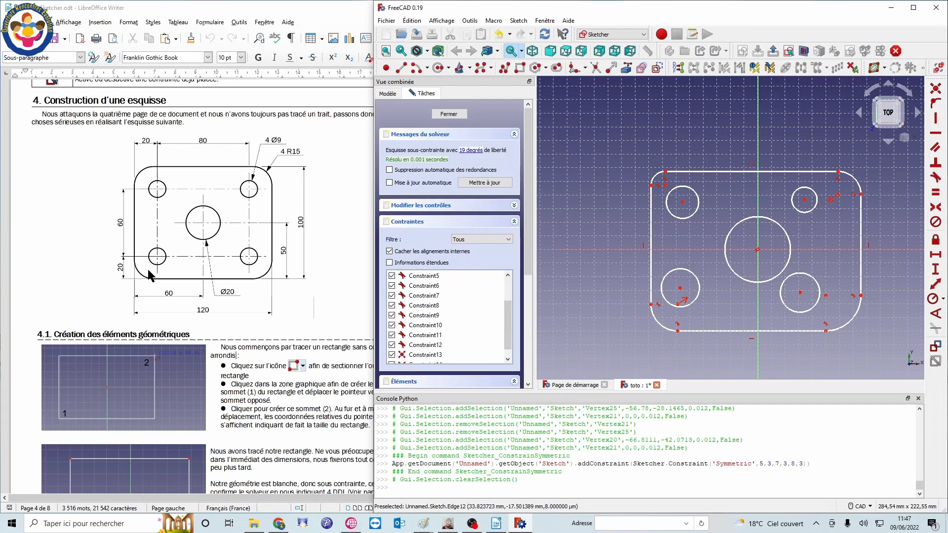
{"action": "left_click", "coordinate": [936, 256]}
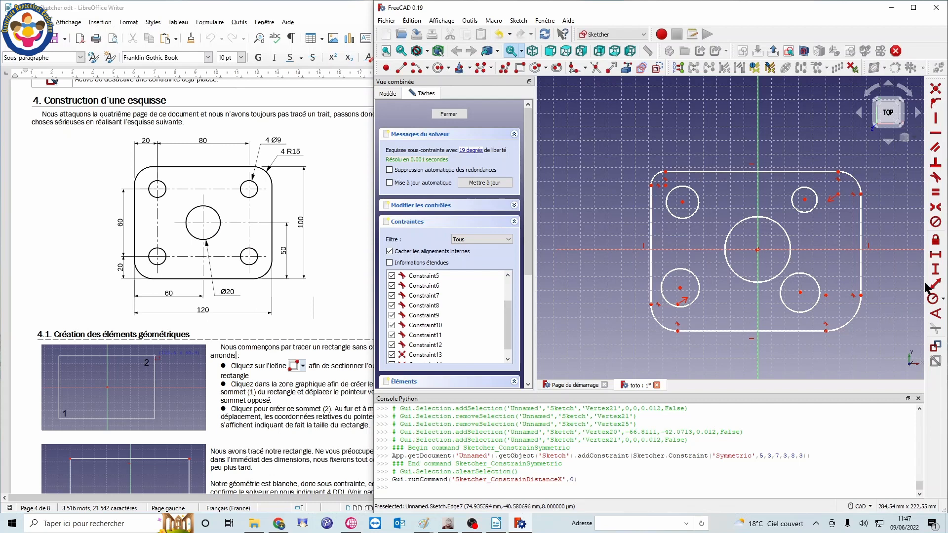
{"action": "left_click", "coordinate": [938, 257]}
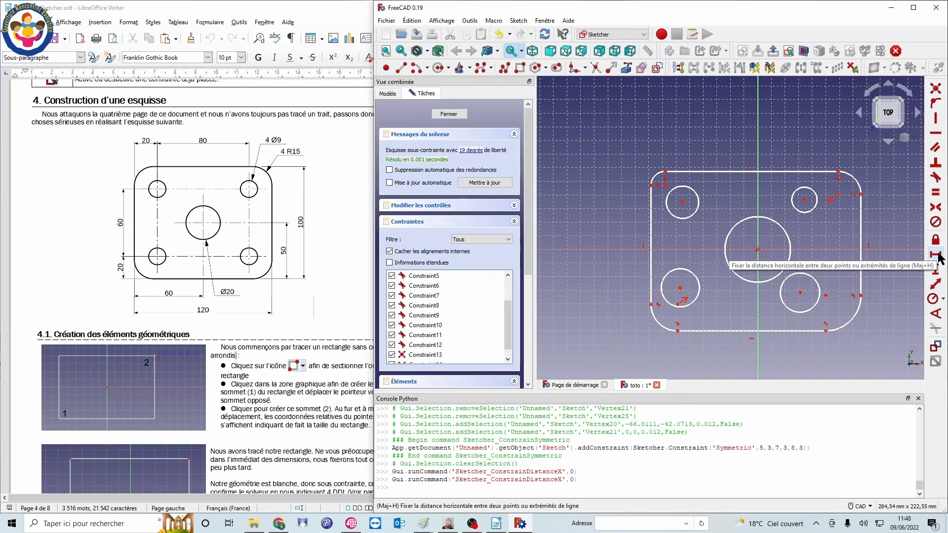
{"action": "left_click", "coordinate": [652, 277]}
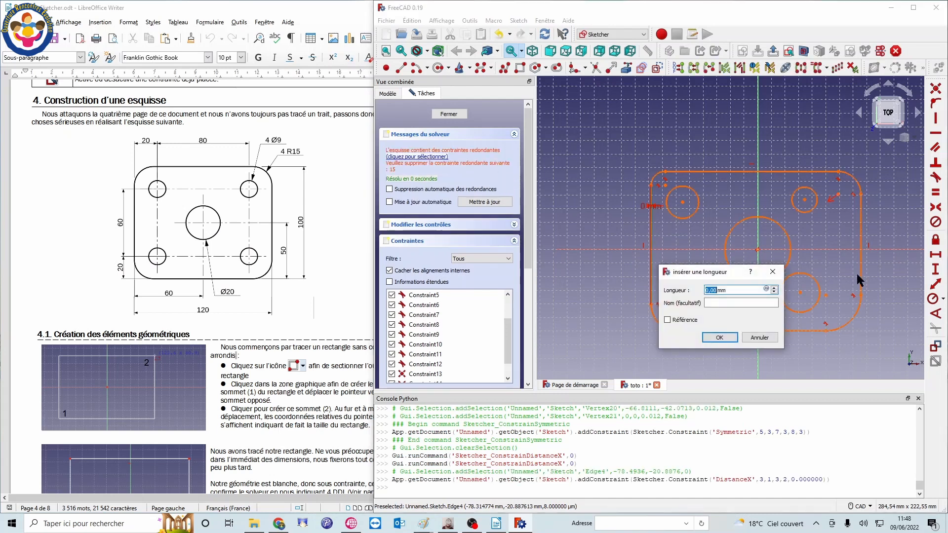
{"action": "left_click", "coordinate": [760, 337]}
Step: Try to constrain the horizontal distance between the lower endpoints of the plate's left and right edges to 12 mm
{"action": "left_click", "coordinate": [657, 316]}
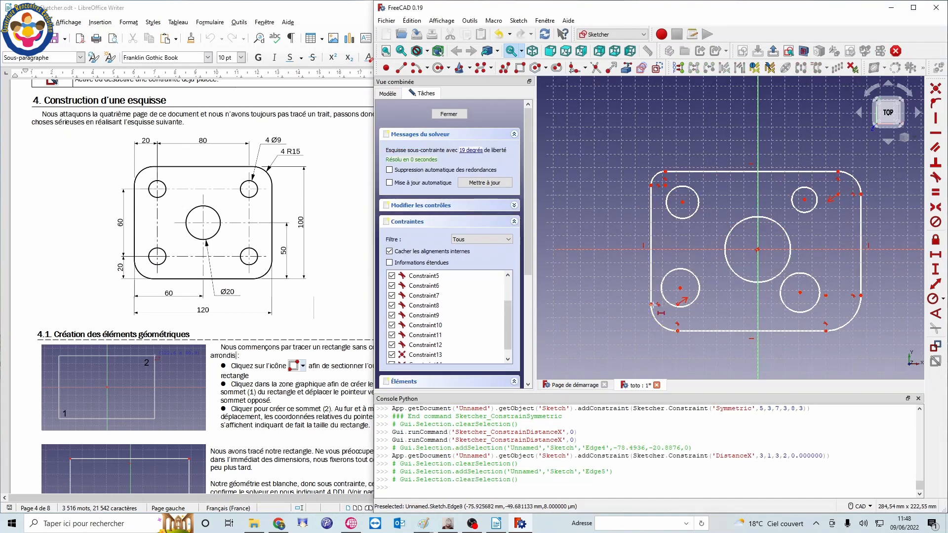
{"action": "left_click", "coordinate": [652, 305]}
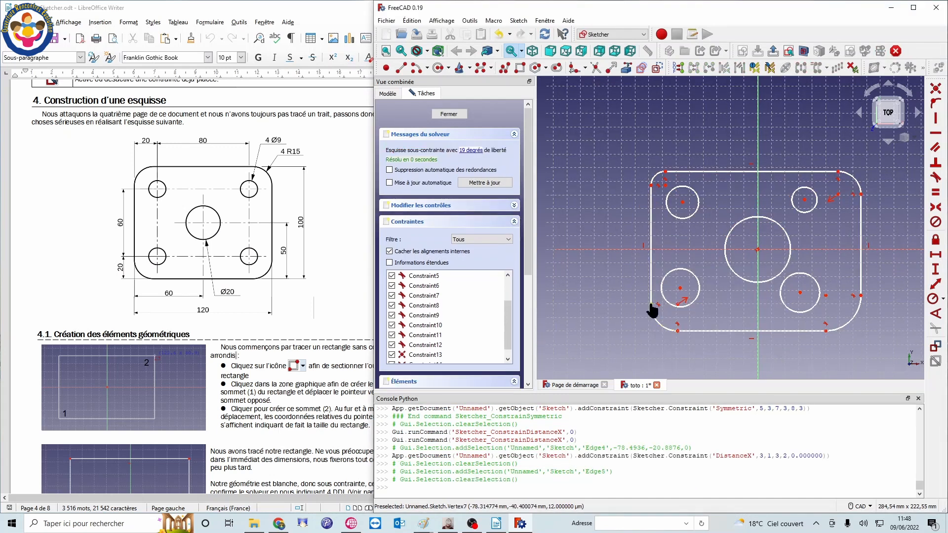
{"action": "left_click", "coordinate": [858, 305]}
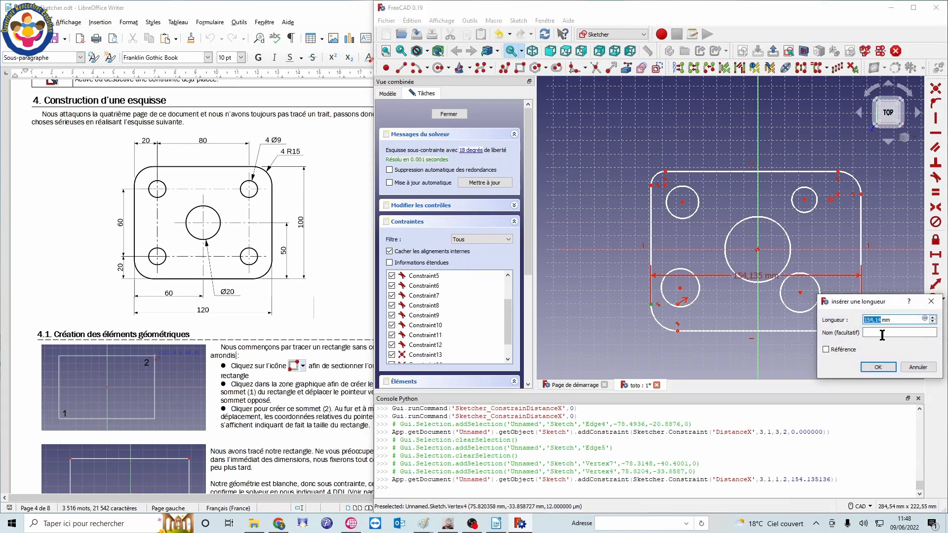
{"action": "type", "text": "12"}
{"action": "key", "text": "Return"}
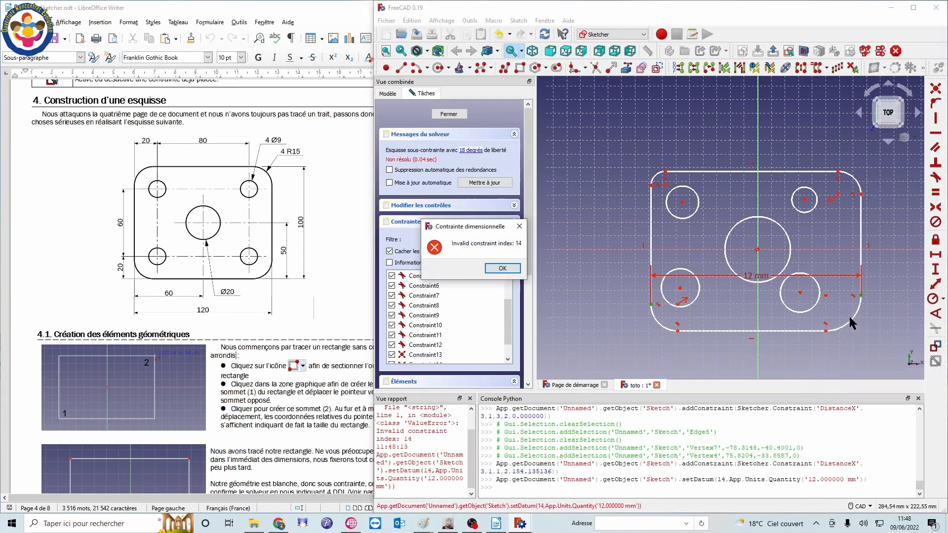
{"action": "left_click", "coordinate": [502, 268]}
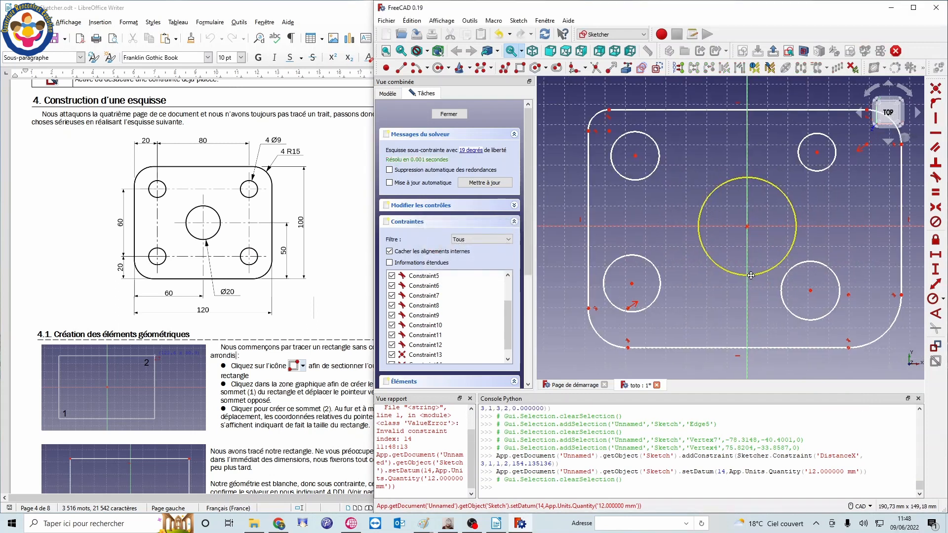
Step: Constrain the horizontal distance between the lower endpoints of the plate's left and right edges to 120 mm and place the dimension below the plate
{"action": "scroll", "coordinate": [752, 281], "scroll_direction": "up", "scroll_amount": 2}
{"action": "scroll", "coordinate": [720, 245], "scroll_direction": "down", "scroll_amount": 1}
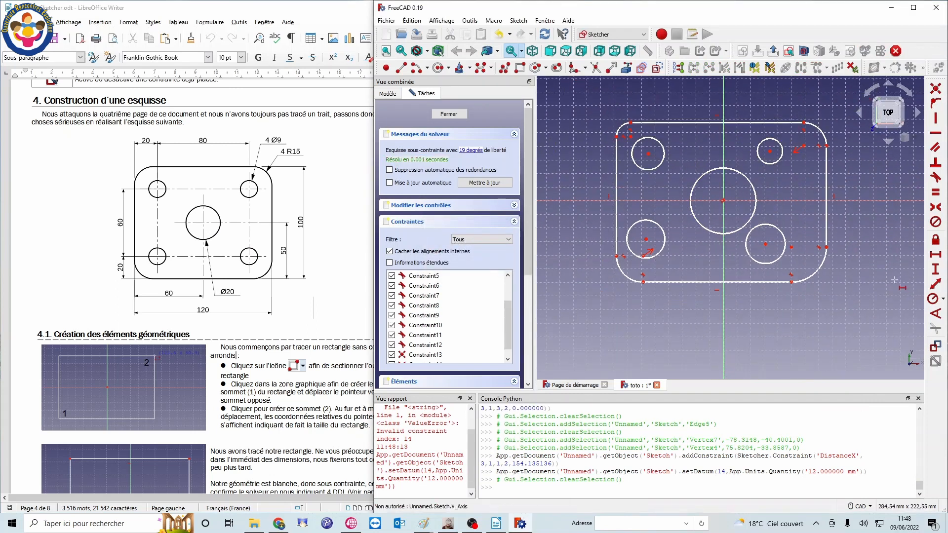
{"action": "left_click", "coordinate": [936, 255]}
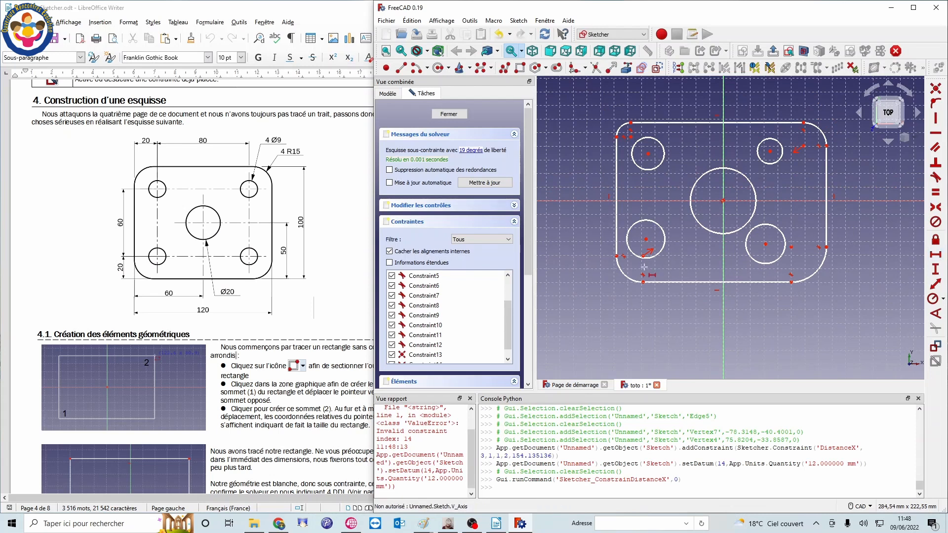
{"action": "left_click", "coordinate": [617, 256]}
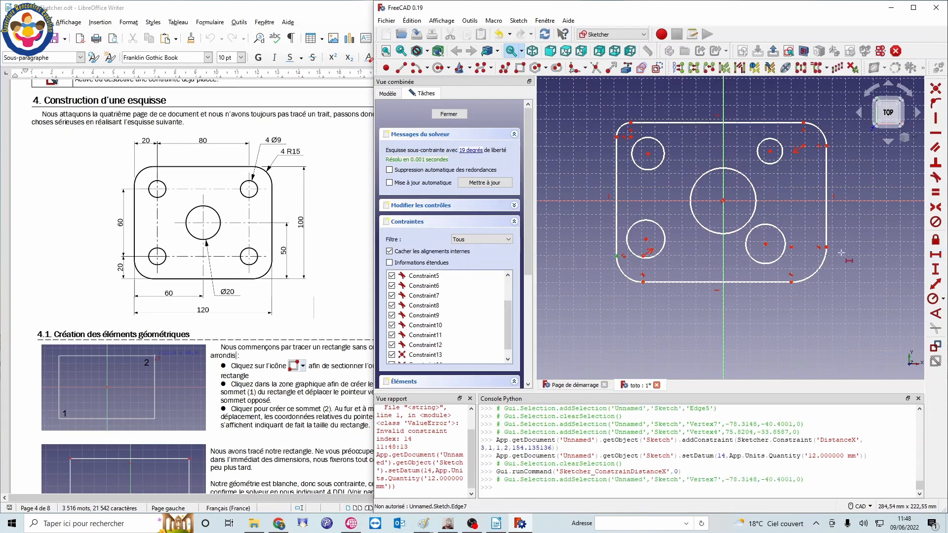
{"action": "left_click", "coordinate": [826, 246]}
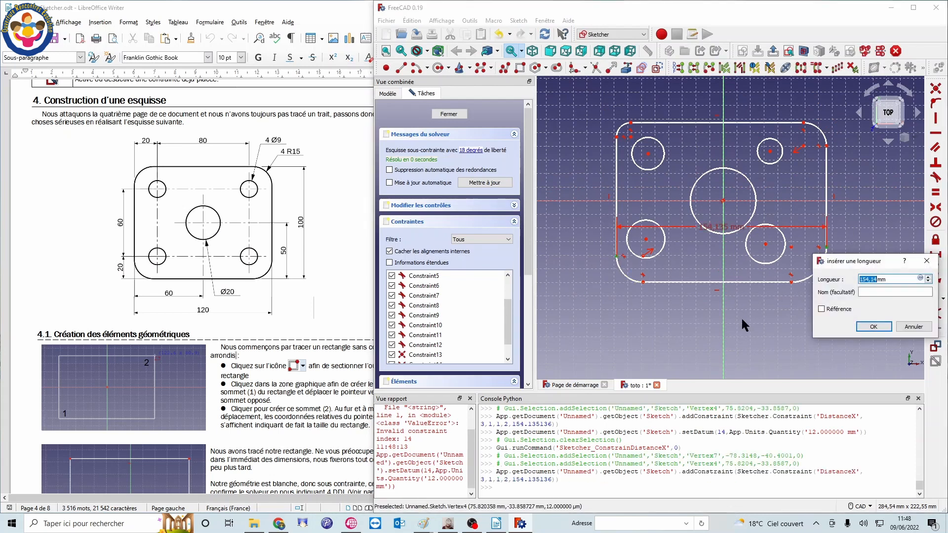
{"action": "type", "text": "120"}
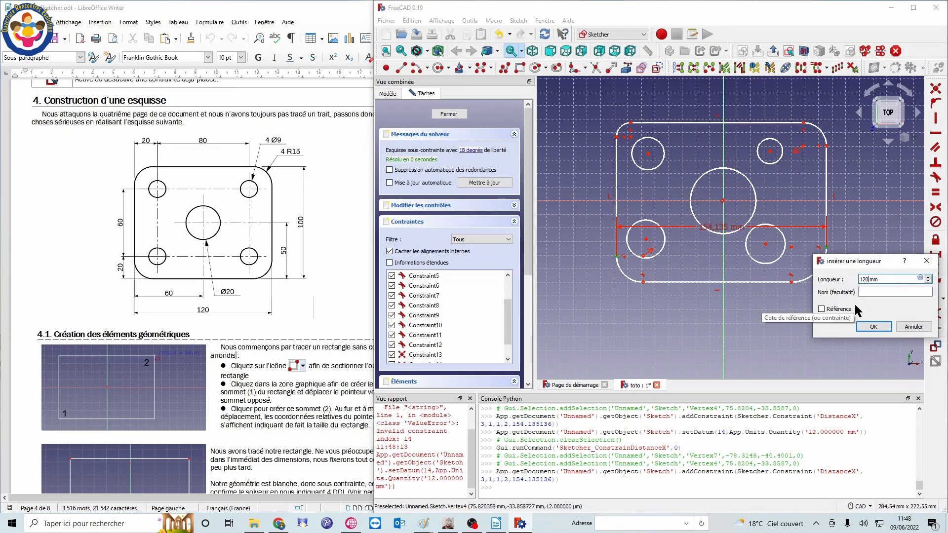
{"action": "left_click", "coordinate": [875, 327]}
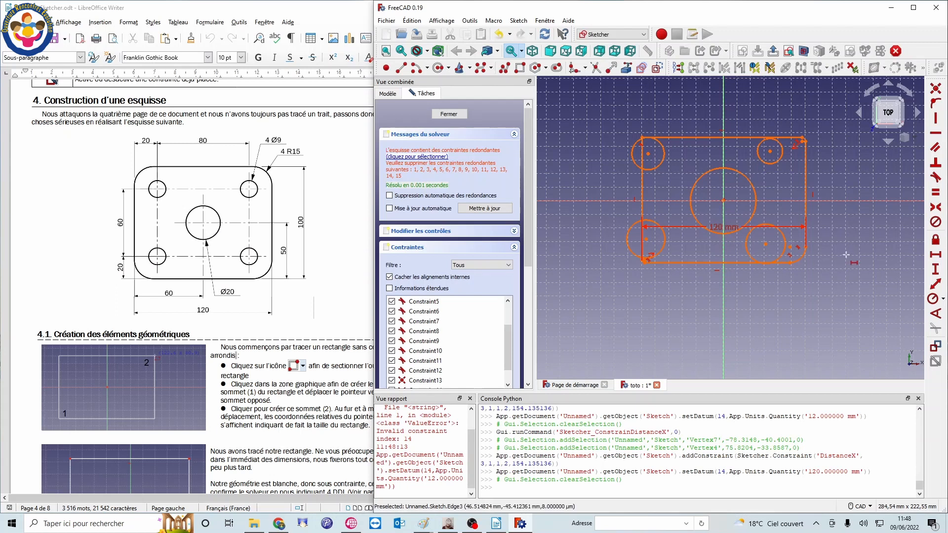
{"action": "left_click_drag", "start_coordinate": [719, 243], "coordinate": [718, 316]}
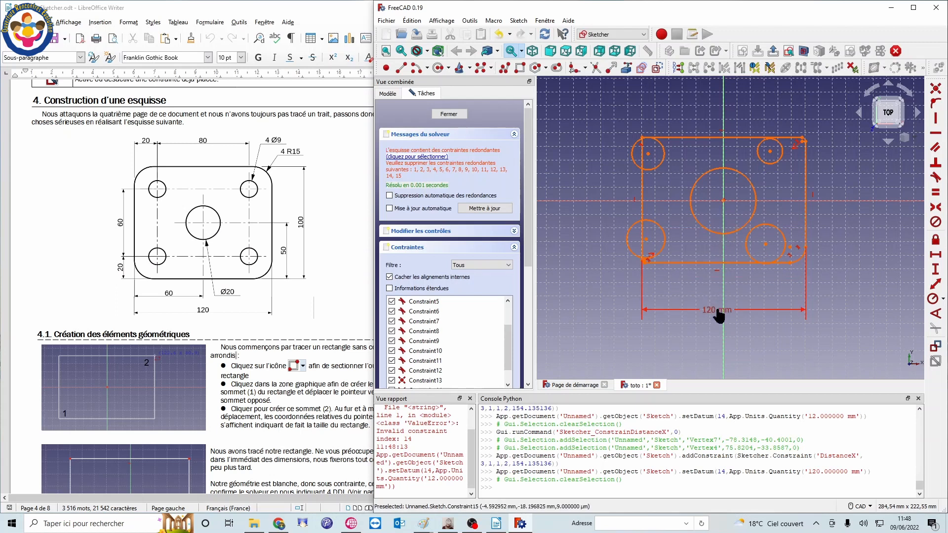
Step: Move the lower-left circle inside the plate and shift the lower-left corner arc's centre up and to the right
{"action": "scroll", "coordinate": [669, 258], "scroll_direction": "up", "scroll_amount": 6}
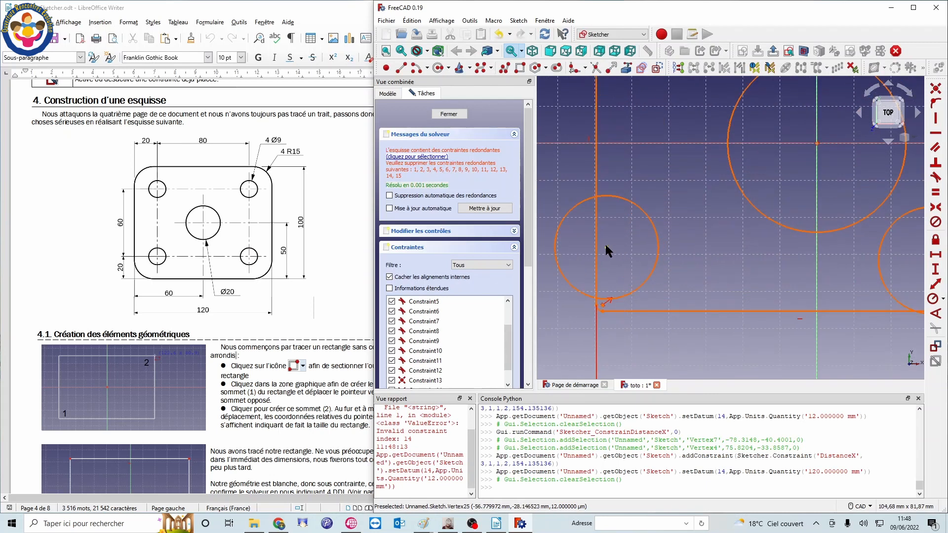
{"action": "mouse_move", "coordinate": [605, 246]}
{"action": "left_mouse_down"}
{"action": "mouse_move", "coordinate": [673, 242]}
{"action": "mouse_move", "coordinate": [684, 226]}
{"action": "left_mouse_up"}
{"action": "scroll", "coordinate": [733, 252], "scroll_direction": "down", "scroll_amount": 4}
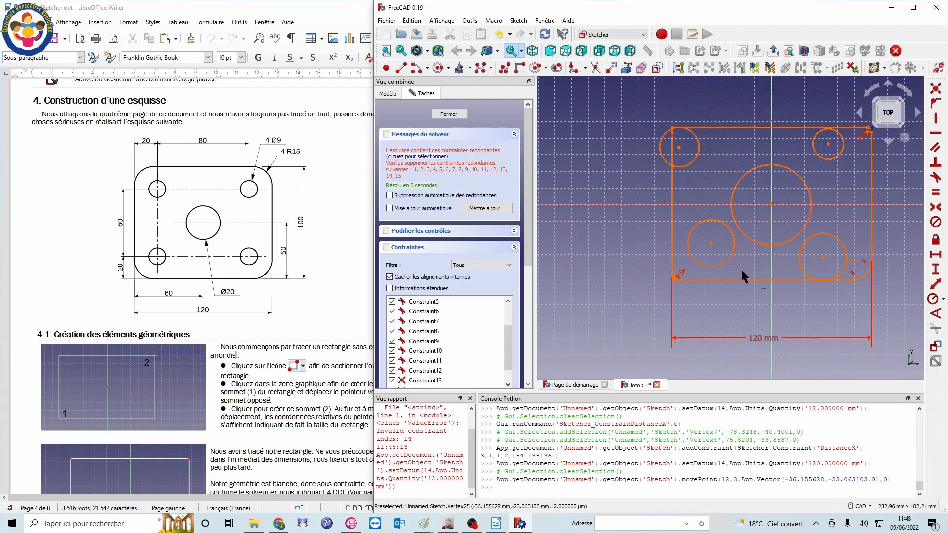
{"action": "left_click_drag", "start_coordinate": [675, 273], "coordinate": [685, 267]}
{"action": "scroll", "coordinate": [842, 254], "scroll_direction": "up", "scroll_amount": 2}
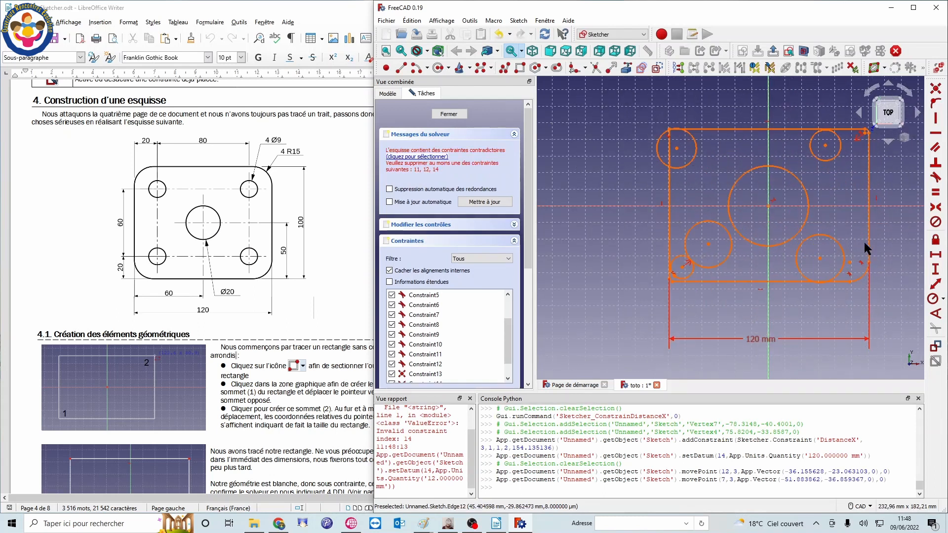
{"action": "scroll", "coordinate": [825, 230], "scroll_direction": "up", "scroll_amount": 1}
{"action": "scroll", "coordinate": [825, 233], "scroll_direction": "down", "scroll_amount": 2}
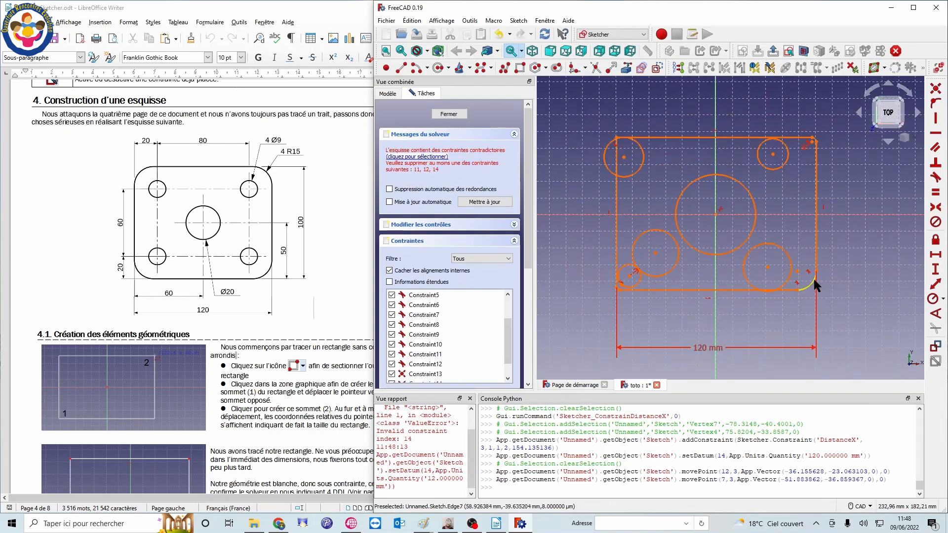
Step: Undo the moves of the lower-left circle and corner arc and the plate's 120 mm width constraint
{"action": "left_click", "coordinate": [609, 209]}
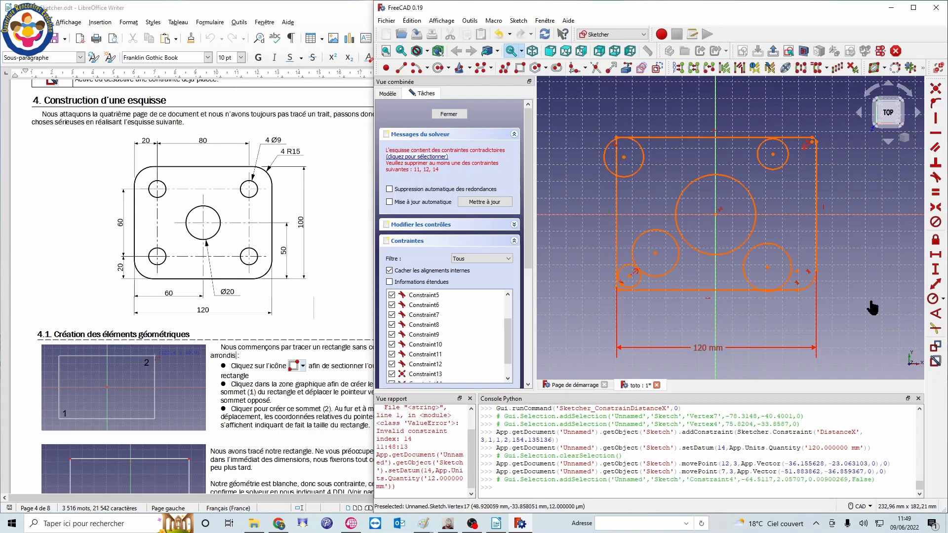
{"action": "left_click", "coordinate": [860, 312]}
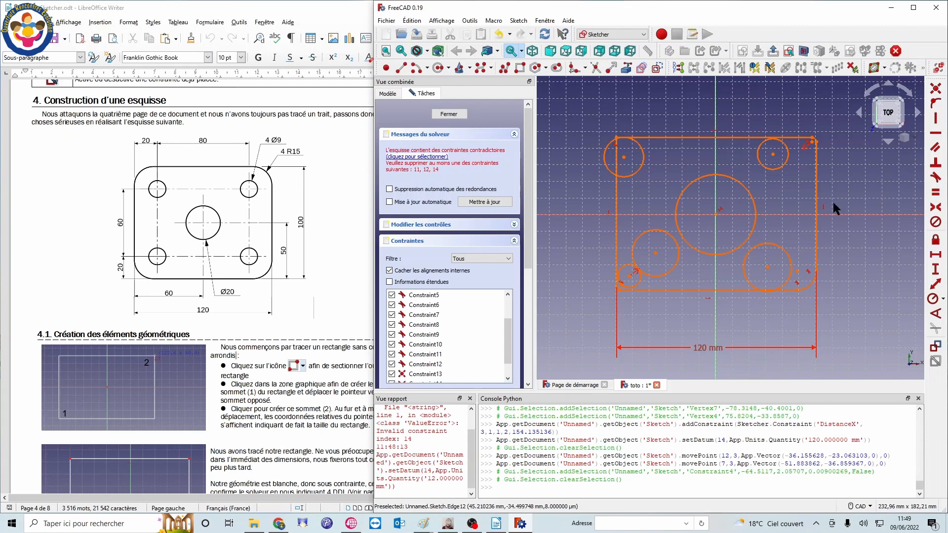
{"action": "key", "text": "ctrl+z"}
{"action": "key", "text": "ctrl+z"}
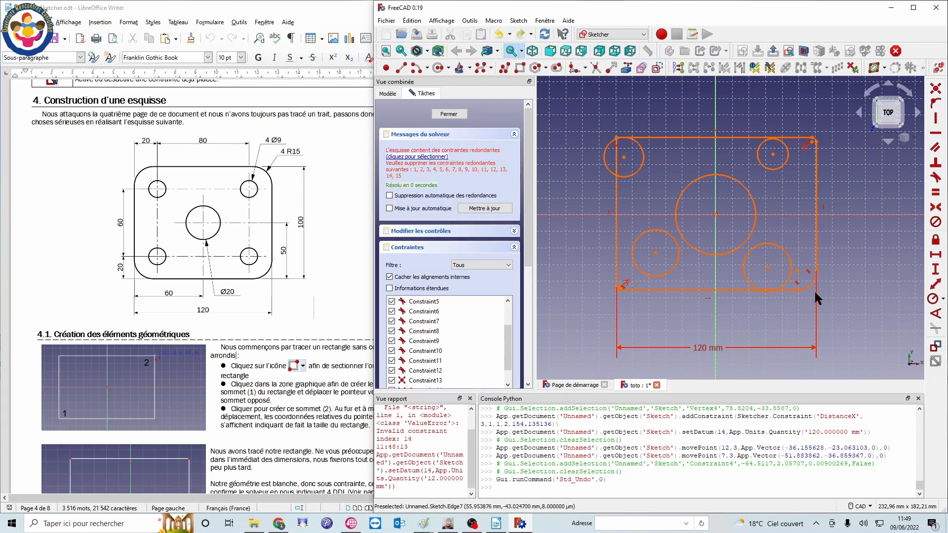
{"action": "key", "text": "ctrl+z"}
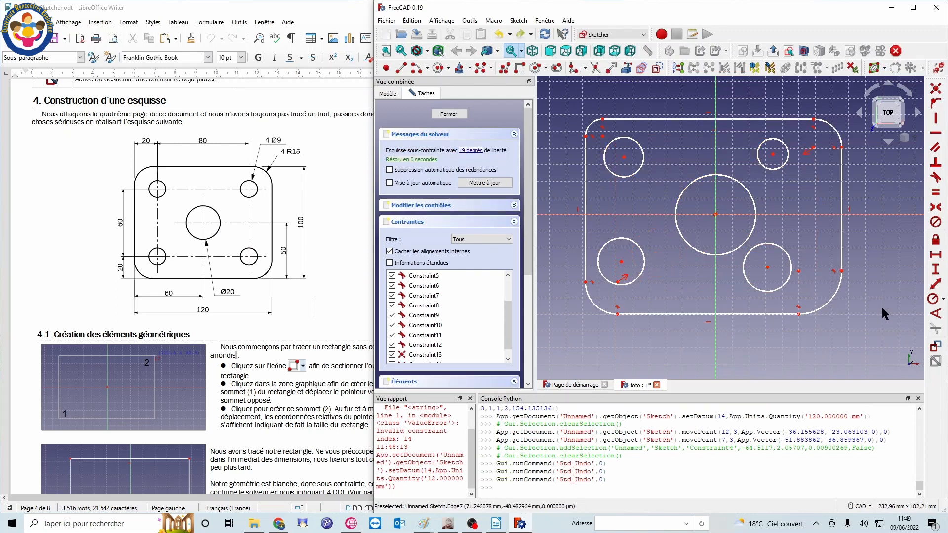
{"action": "left_click", "coordinate": [935, 256]}
{"action": "left_click", "coordinate": [731, 313]}
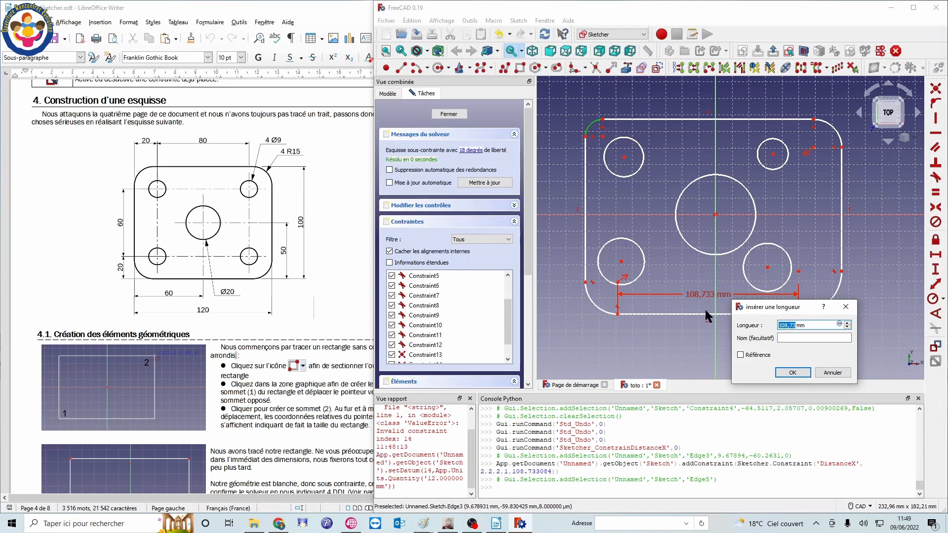
{"action": "left_click", "coordinate": [708, 124]}
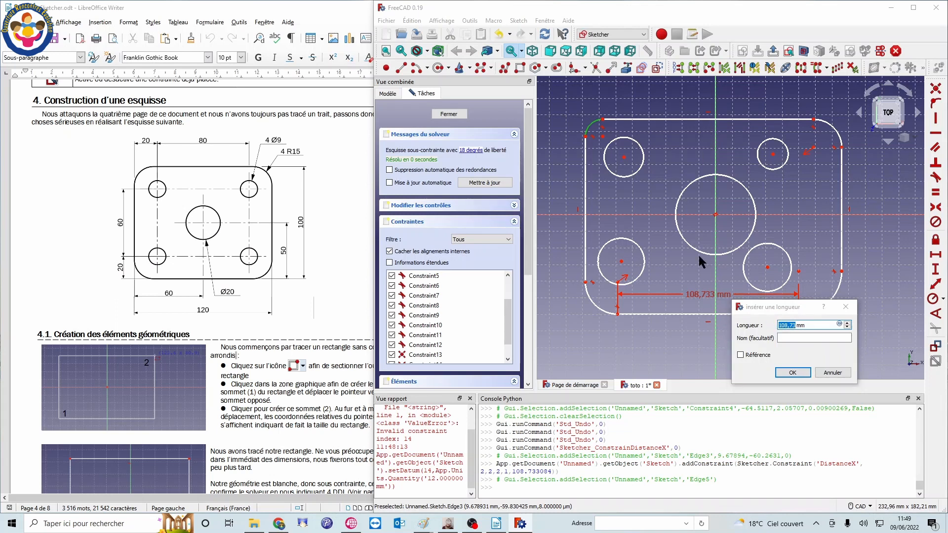
{"action": "left_click", "coordinate": [820, 370]}
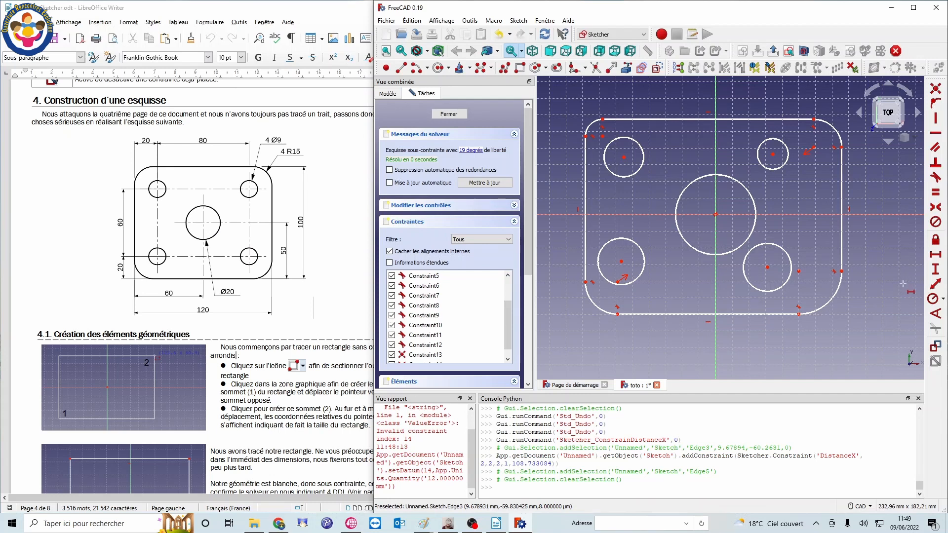
{"action": "left_click", "coordinate": [935, 256]}
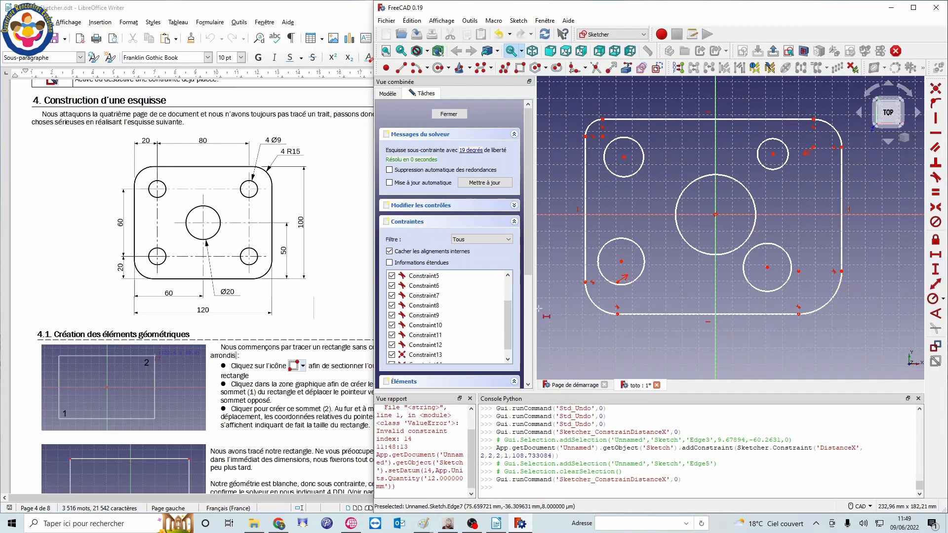
{"action": "left_click", "coordinate": [586, 282]}
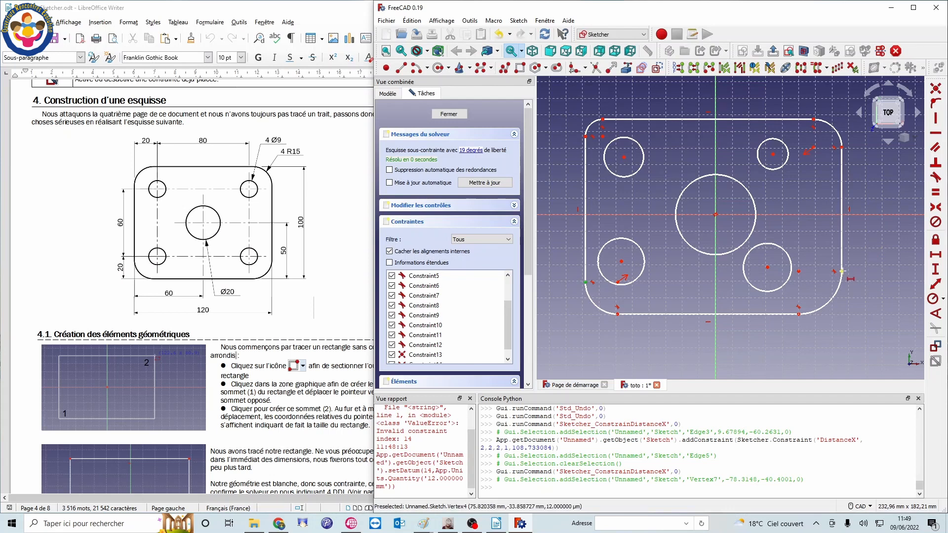
{"action": "left_click", "coordinate": [842, 271]}
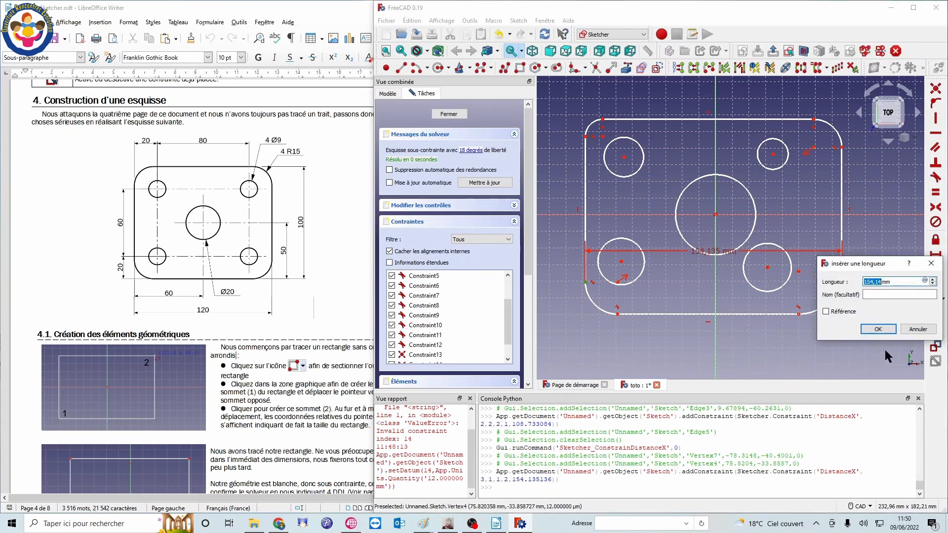
{"action": "left_click", "coordinate": [915, 329]}
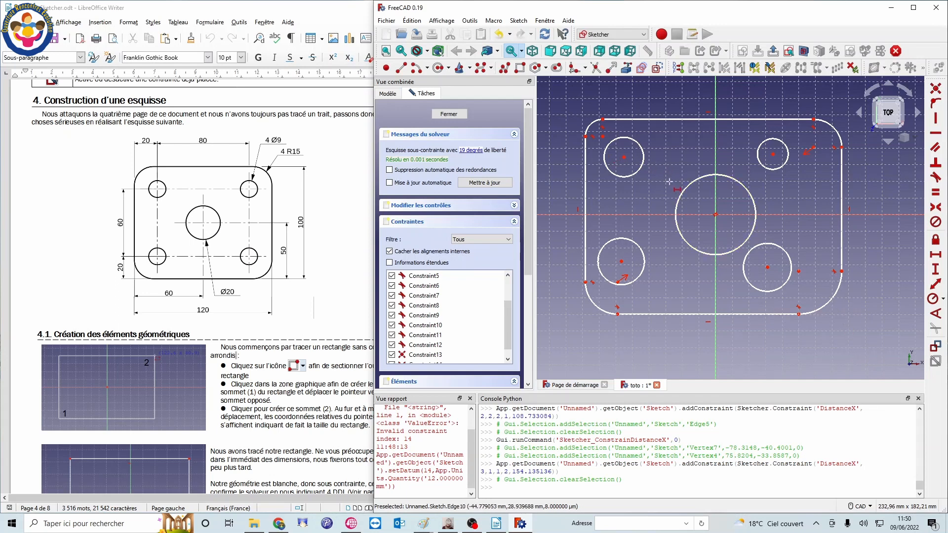
{"action": "key", "text": "Escape"}
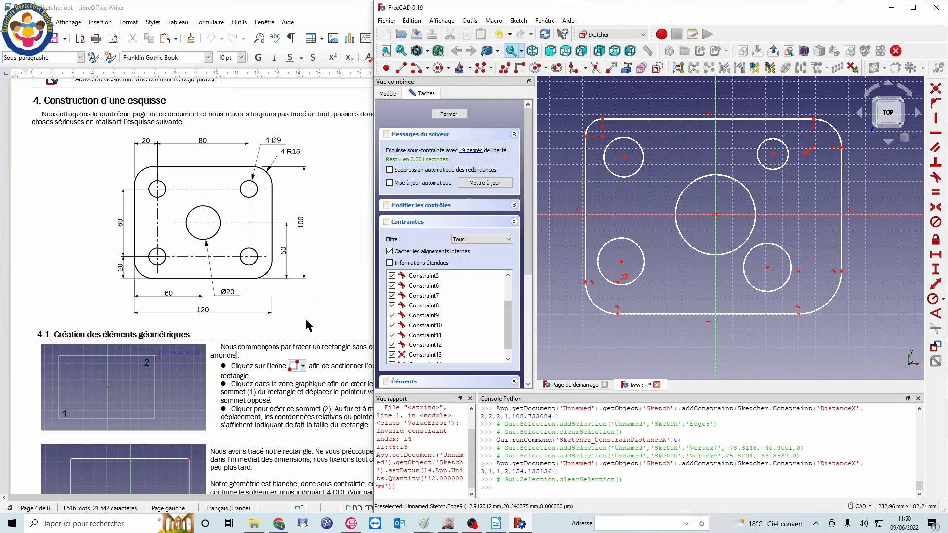
{"action": "scroll", "coordinate": [804, 200], "scroll_direction": "down", "scroll_amount": 2}
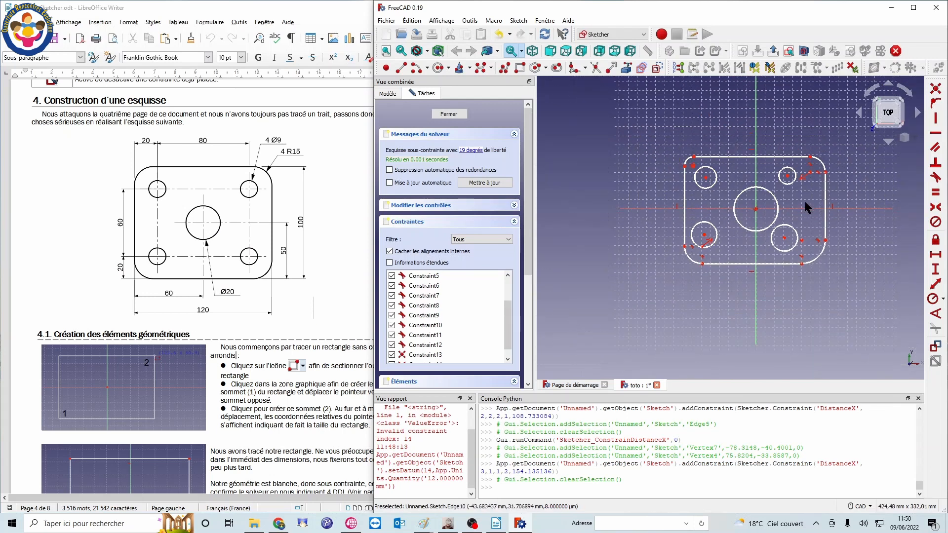
{"action": "scroll", "coordinate": [837, 247], "scroll_direction": "up", "scroll_amount": 2}
{"action": "scroll", "coordinate": [827, 222], "scroll_direction": "down", "scroll_amount": 2}
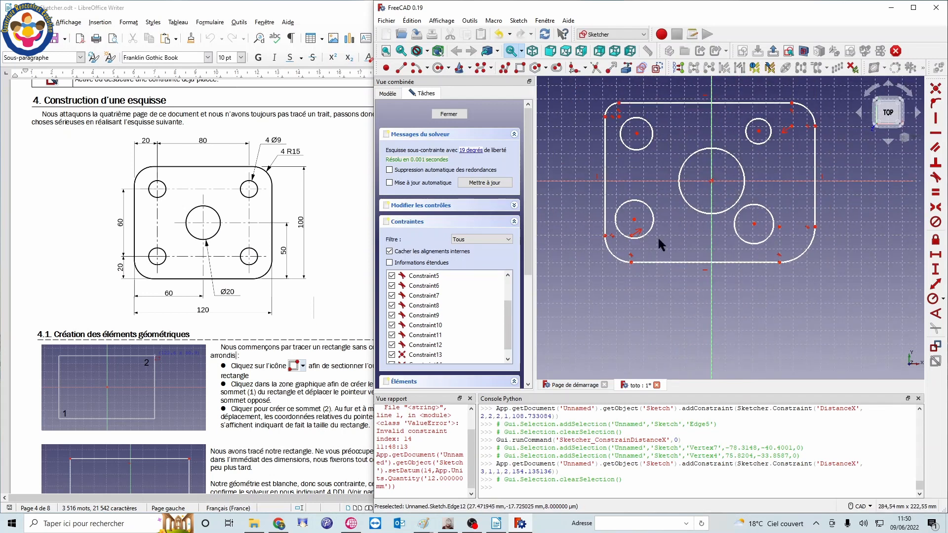
Step: Move the lower-left corner arc's centre up and to the right, to about (-50.5, -34.3)
{"action": "mouse_move", "coordinate": [632, 236]}
{"action": "left_mouse_down"}
{"action": "mouse_move", "coordinate": [617, 257]}
{"action": "mouse_move", "coordinate": [626, 261]}
{"action": "mouse_move", "coordinate": [627, 216]}
{"action": "mouse_move", "coordinate": [625, 246]}
{"action": "mouse_move", "coordinate": [650, 222]}
{"action": "mouse_move", "coordinate": [642, 229]}
{"action": "left_mouse_up"}
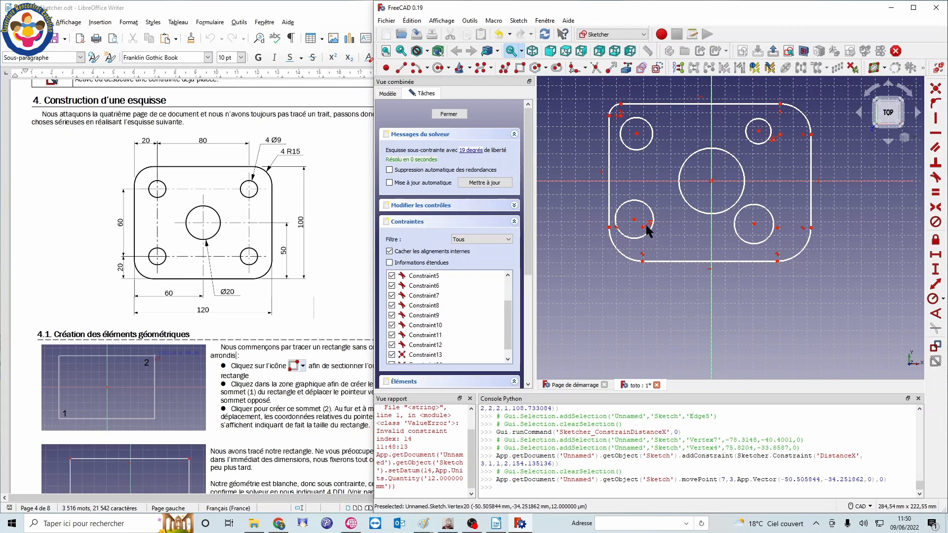
{"action": "scroll", "coordinate": [725, 111], "scroll_direction": "up", "scroll_amount": 2}
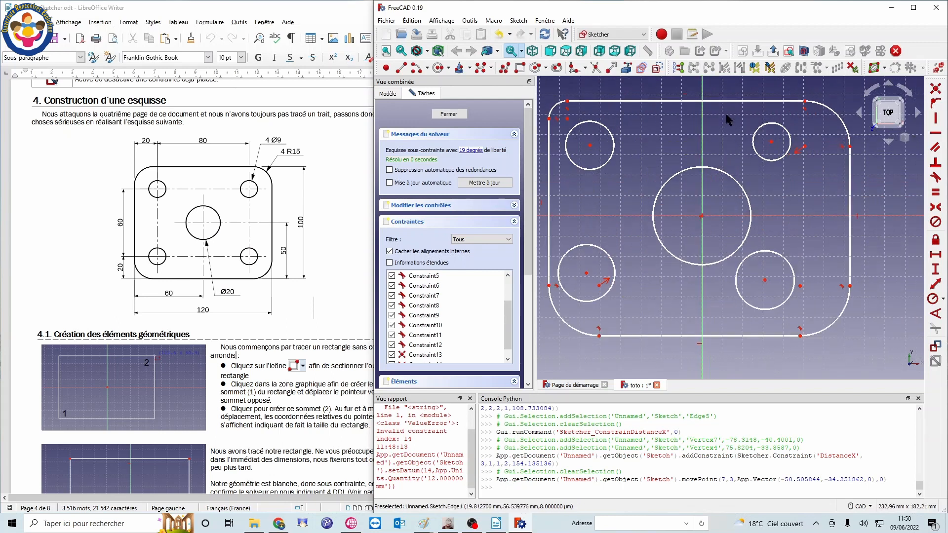
{"action": "scroll", "coordinate": [725, 112], "scroll_direction": "down", "scroll_amount": 2}
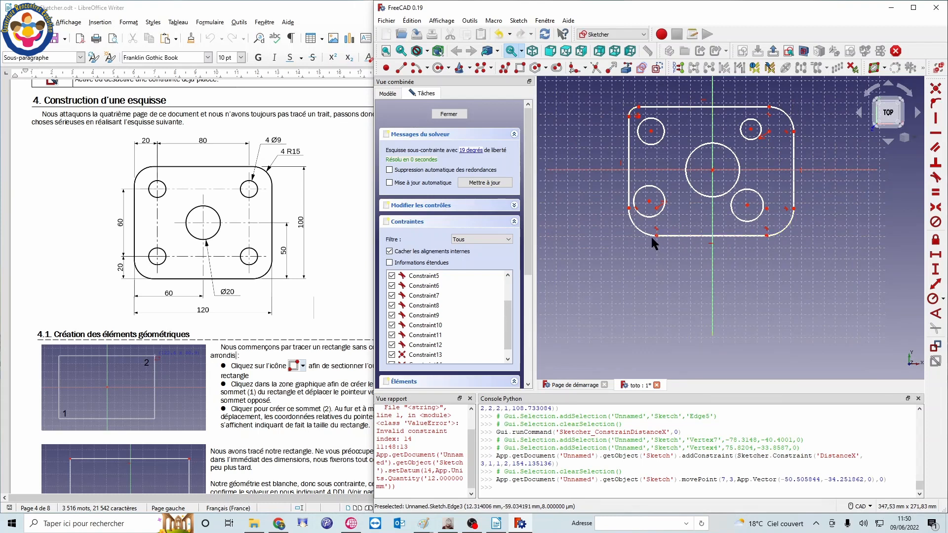
Step: Try to apply a Parallel constraint to the plate's four corner arcs
{"action": "left_click", "coordinate": [633, 110]}
{"action": "left_click", "coordinate": [789, 122]}
{"action": "left_click", "coordinate": [785, 226]}
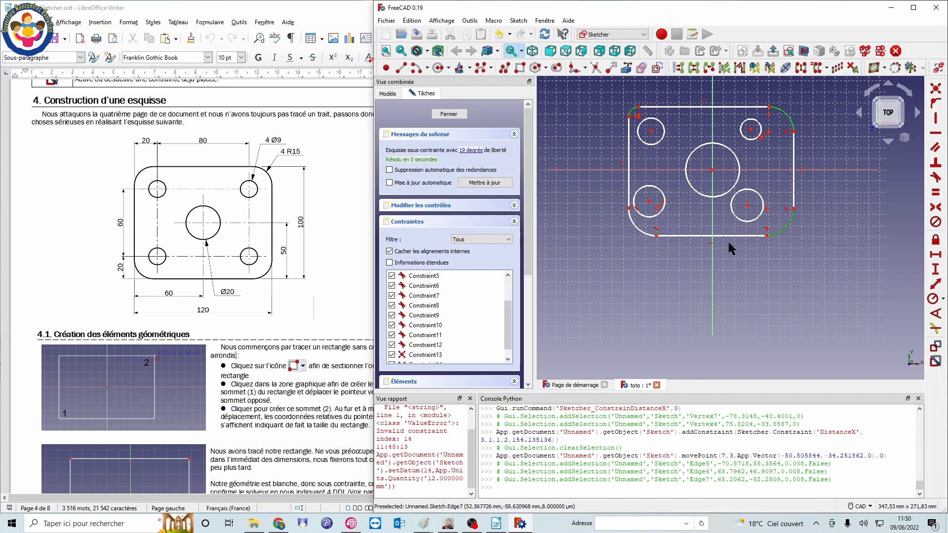
{"action": "left_click", "coordinate": [643, 229]}
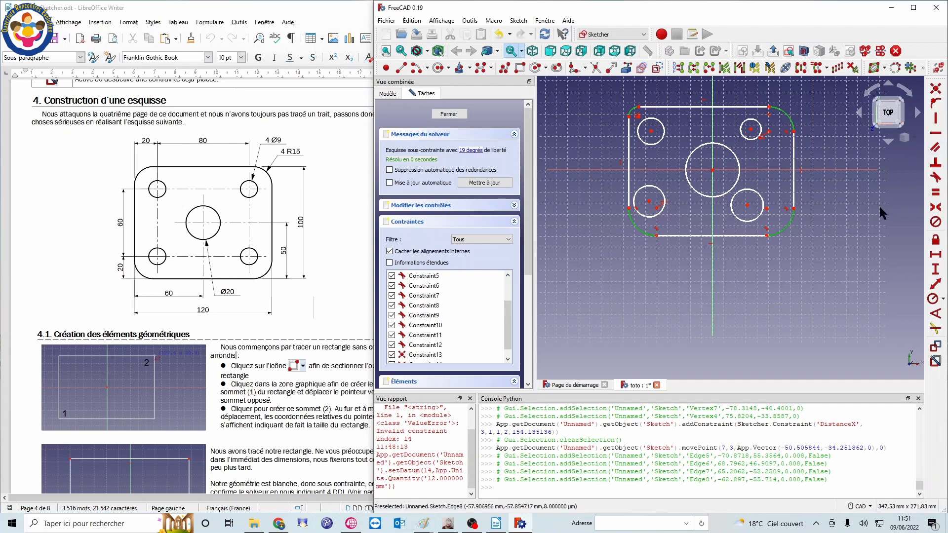
{"action": "left_click", "coordinate": [936, 148]}
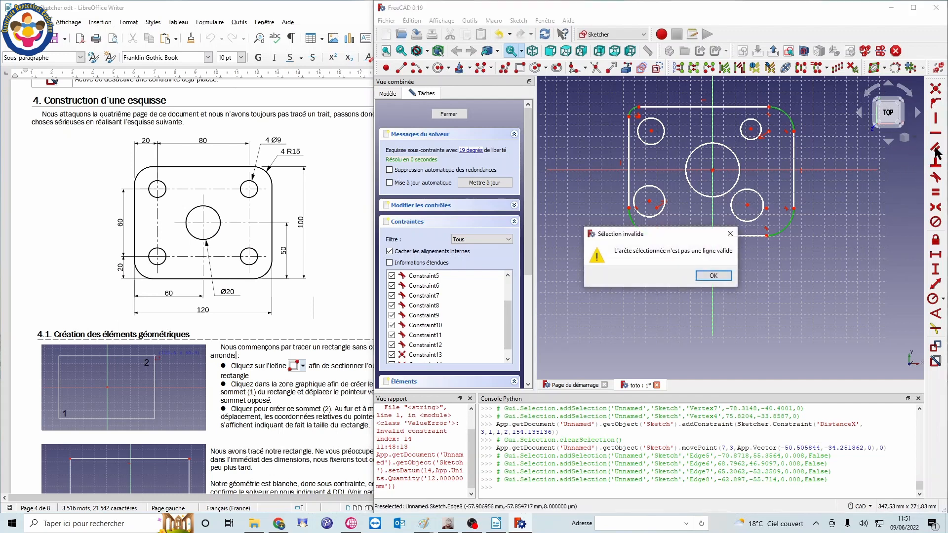
{"action": "left_click", "coordinate": [707, 274]}
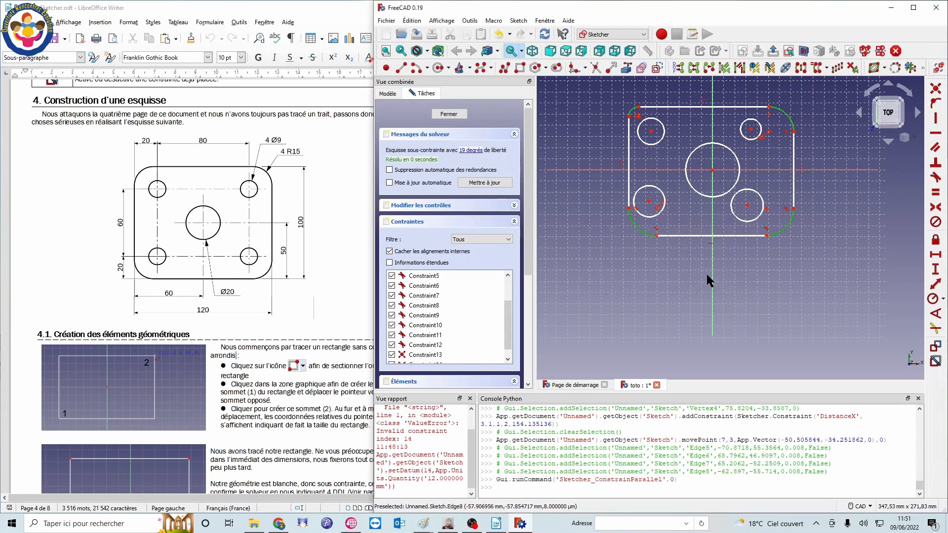
{"action": "left_click", "coordinate": [808, 227]}
Step: Apply an Equal constraint to the plate's four corner arcs
{"action": "middle_click_drag", "start_coordinate": [694, 163], "coordinate": [669, 148]}
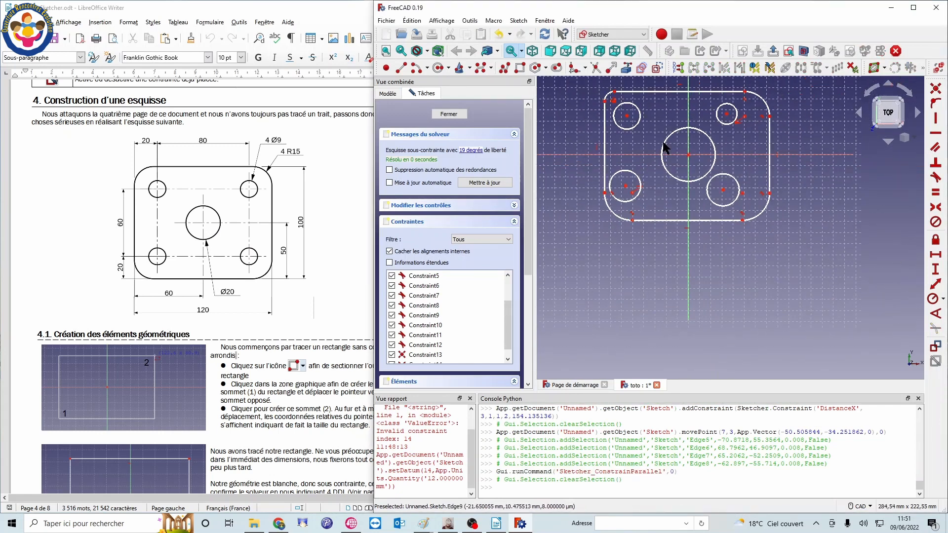
{"action": "left_click", "coordinate": [607, 94]}
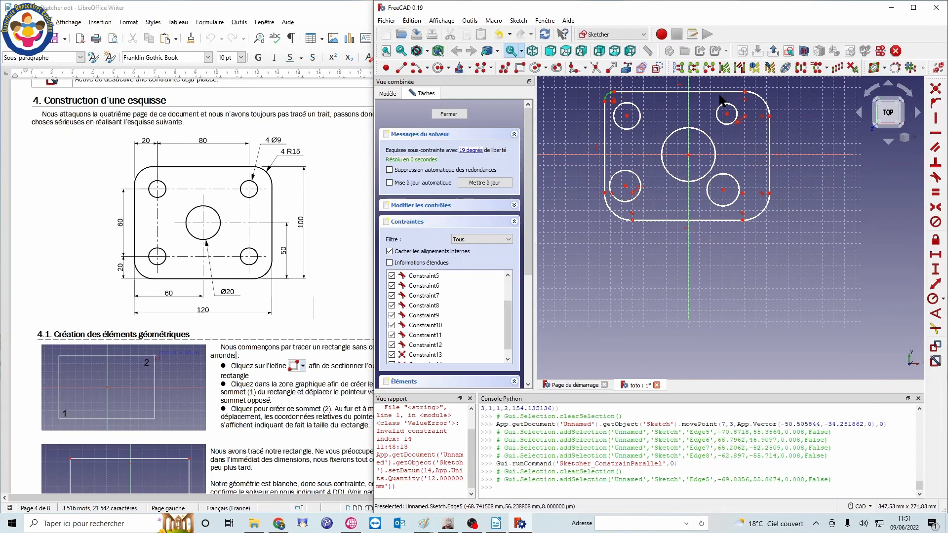
{"action": "left_click", "coordinate": [762, 95]}
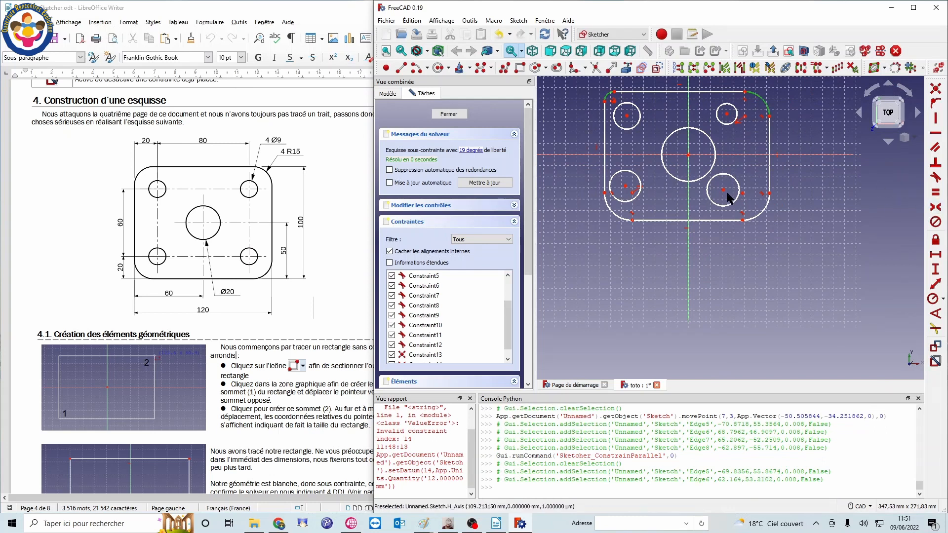
{"action": "left_click", "coordinate": [764, 215]}
{"action": "left_click", "coordinate": [622, 220]}
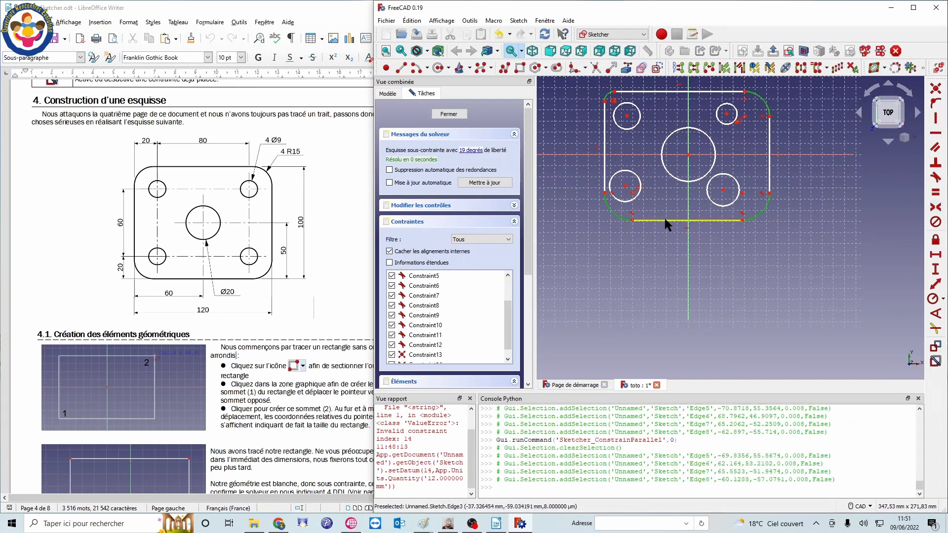
{"action": "left_click", "coordinate": [936, 193]}
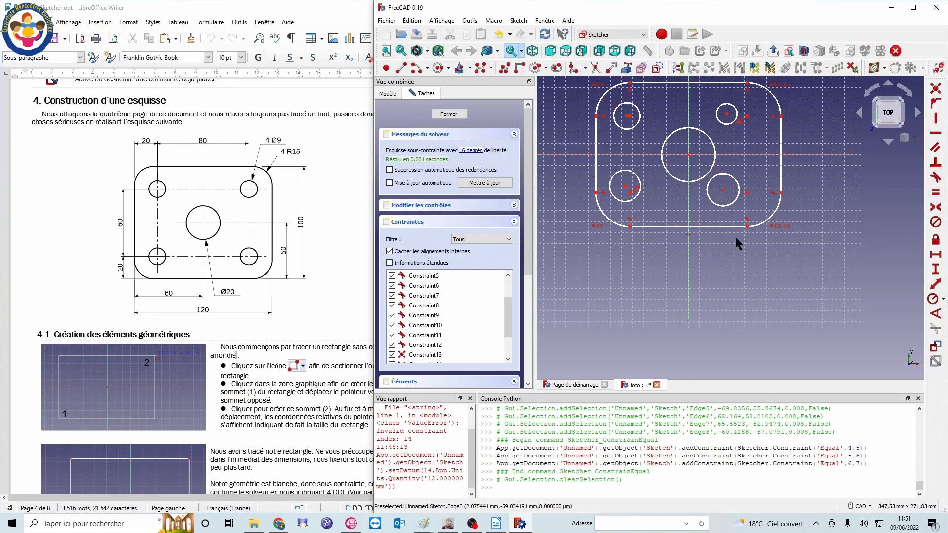
Step: Move the upper-right corner arc's centre to about (56.2, 40.6) to test the equal corner radii
{"action": "scroll", "coordinate": [718, 215], "scroll_direction": "down", "scroll_amount": 2}
{"action": "middle_click_drag", "start_coordinate": [690, 168], "coordinate": [698, 217]}
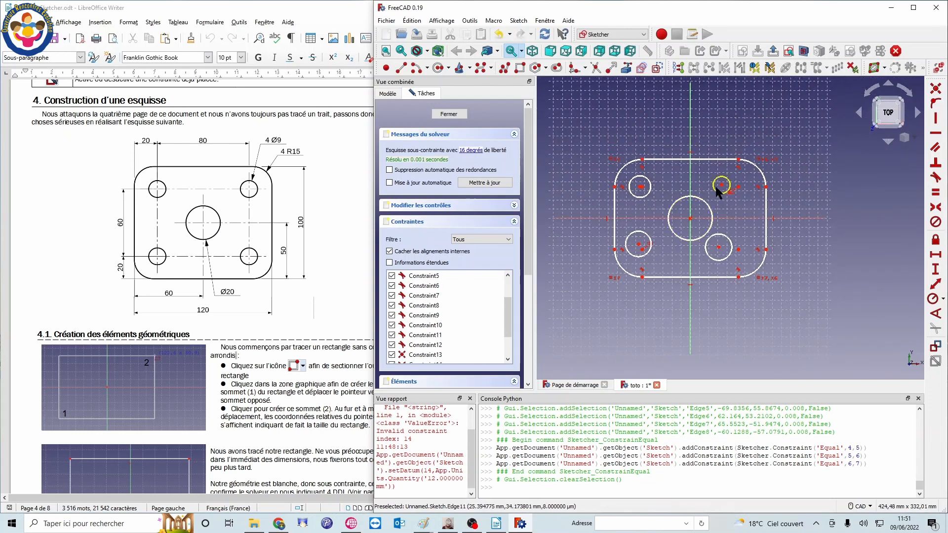
{"action": "mouse_move", "coordinate": [737, 185]}
{"action": "left_mouse_down"}
{"action": "mouse_move", "coordinate": [776, 166]}
{"action": "mouse_move", "coordinate": [728, 209]}
{"action": "mouse_move", "coordinate": [745, 186]}
{"action": "left_mouse_up"}
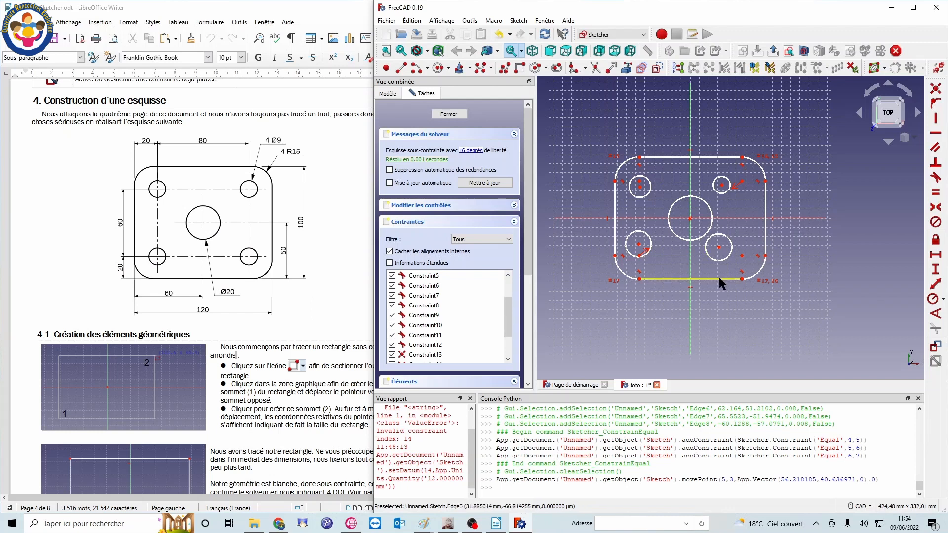
Step: Try to apply a Parallel constraint to the four small circles near the plate's corners
{"action": "left_click", "coordinate": [642, 194]}
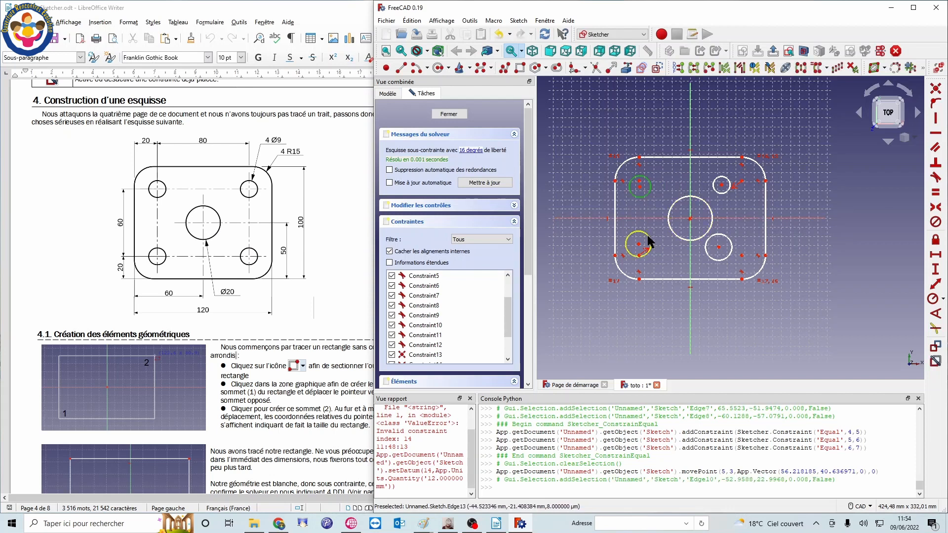
{"action": "left_click", "coordinate": [648, 235]}
{"action": "left_click", "coordinate": [727, 235]}
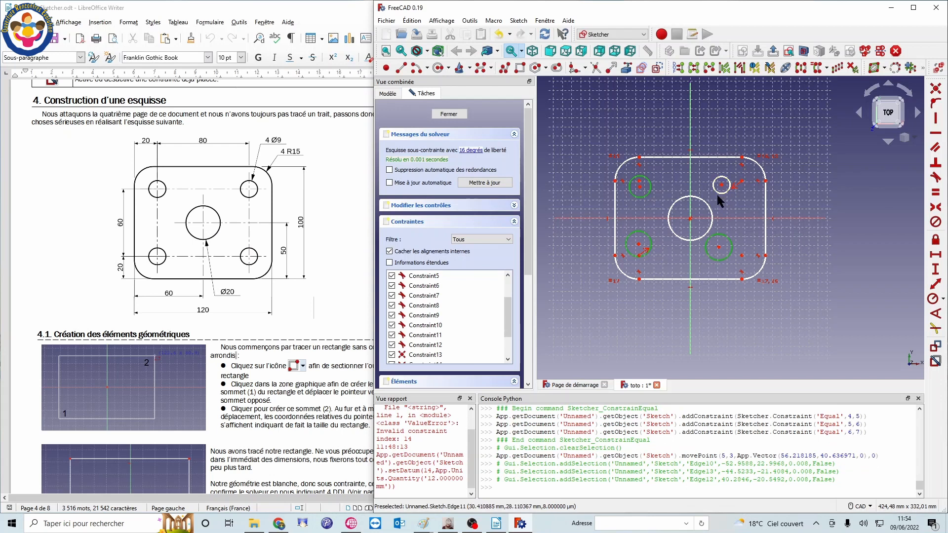
{"action": "left_click", "coordinate": [718, 194]}
{"action": "left_click", "coordinate": [637, 197]}
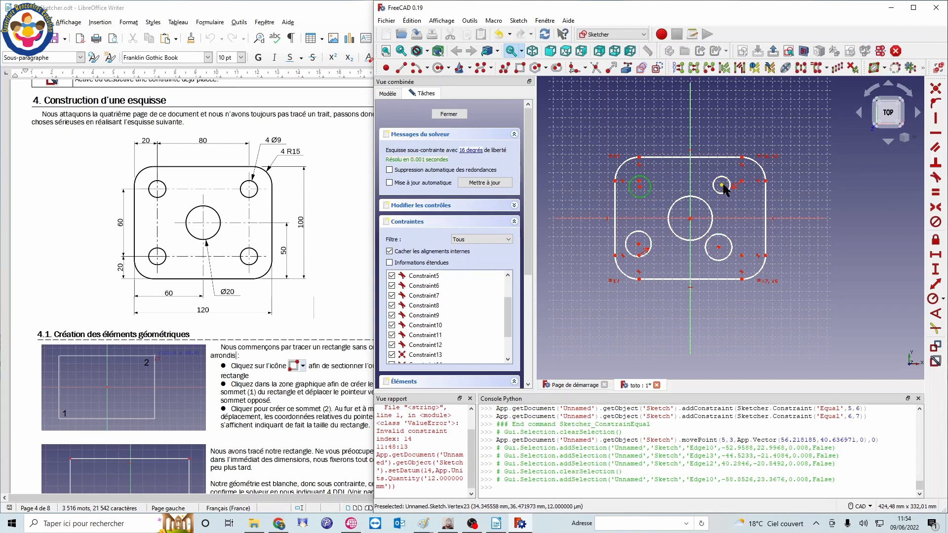
{"action": "left_click", "coordinate": [715, 187]}
{"action": "left_click", "coordinate": [719, 234]}
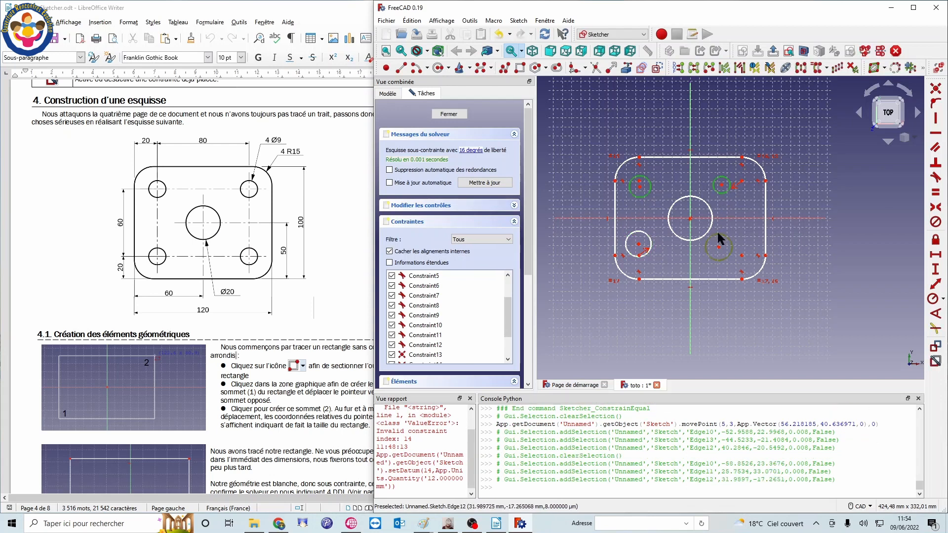
{"action": "left_click", "coordinate": [651, 247]}
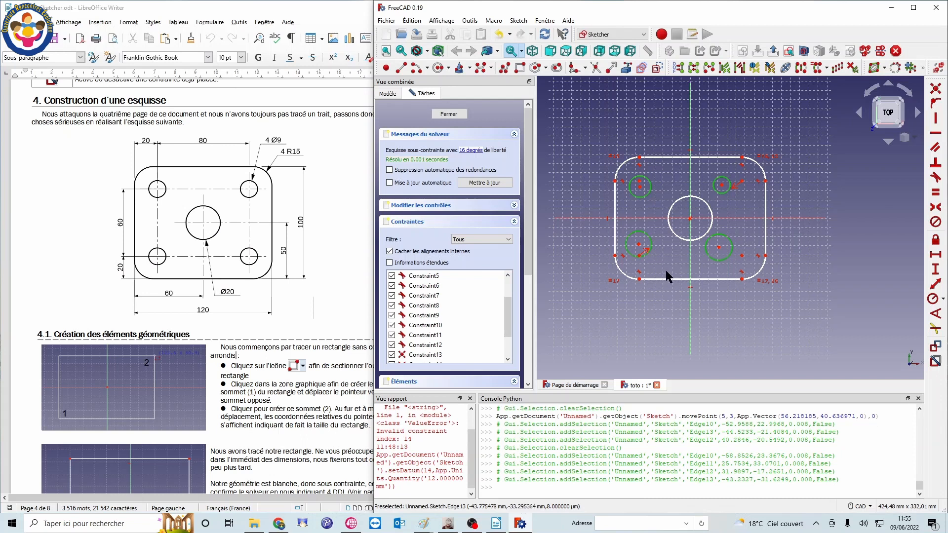
{"action": "left_click", "coordinate": [936, 151]}
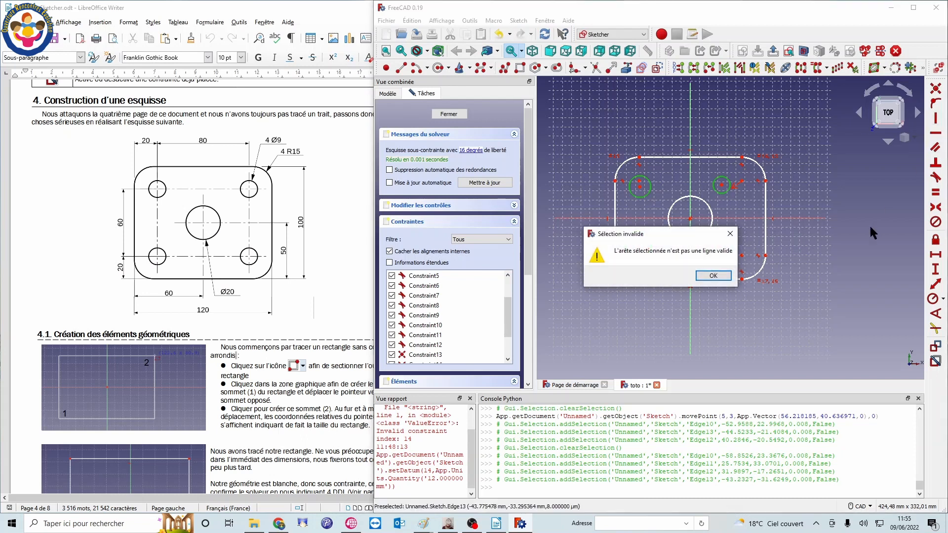
{"action": "left_click", "coordinate": [728, 278]}
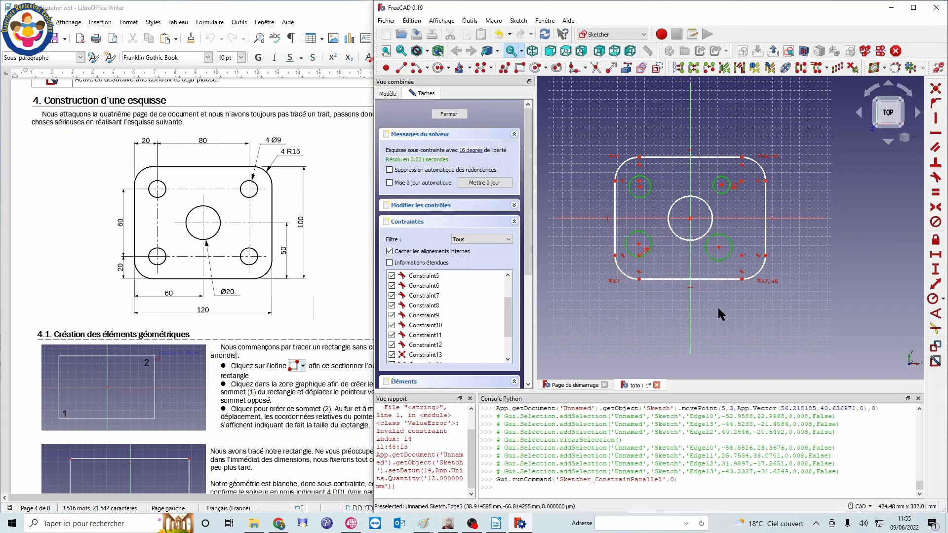
Step: Apply an Equal constraint to the four small circles near the plate's corners
{"action": "left_click", "coordinate": [653, 242]}
{"action": "left_click", "coordinate": [652, 187]}
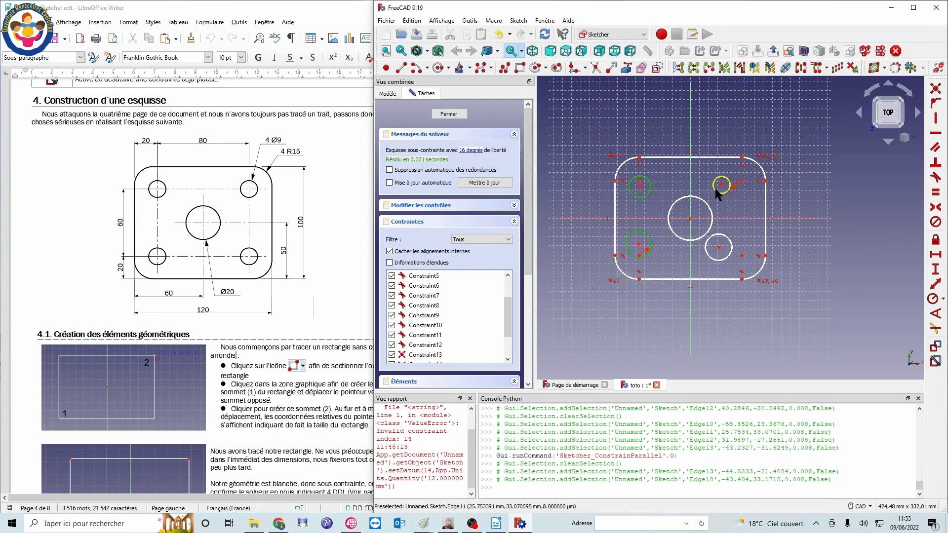
{"action": "left_click", "coordinate": [717, 190]}
{"action": "left_click", "coordinate": [729, 234]}
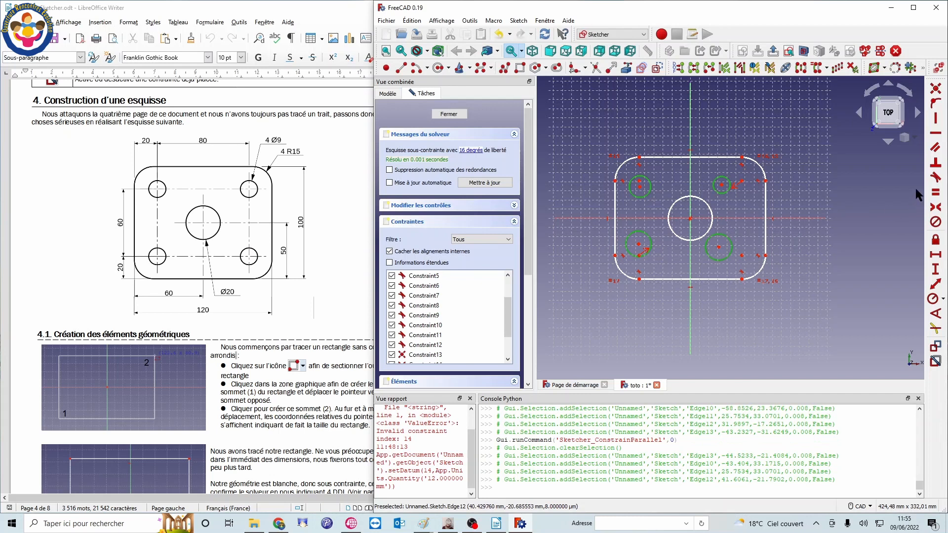
{"action": "left_click", "coordinate": [935, 192]}
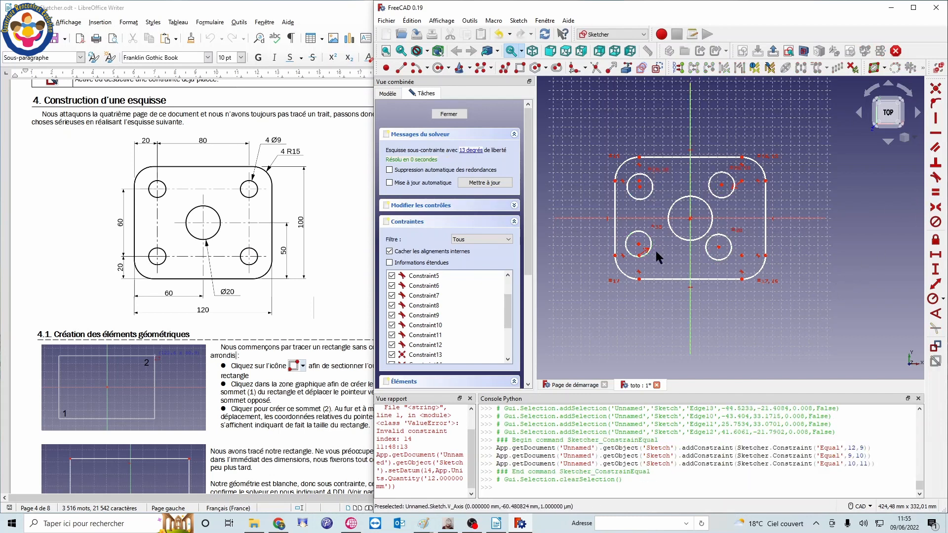
Step: Move the lower-left circle's centre to about (-49.2, -36.7) and shrink the lower-right circle to test the equal radii
{"action": "left_click_drag", "start_coordinate": [644, 250], "coordinate": [647, 257]}
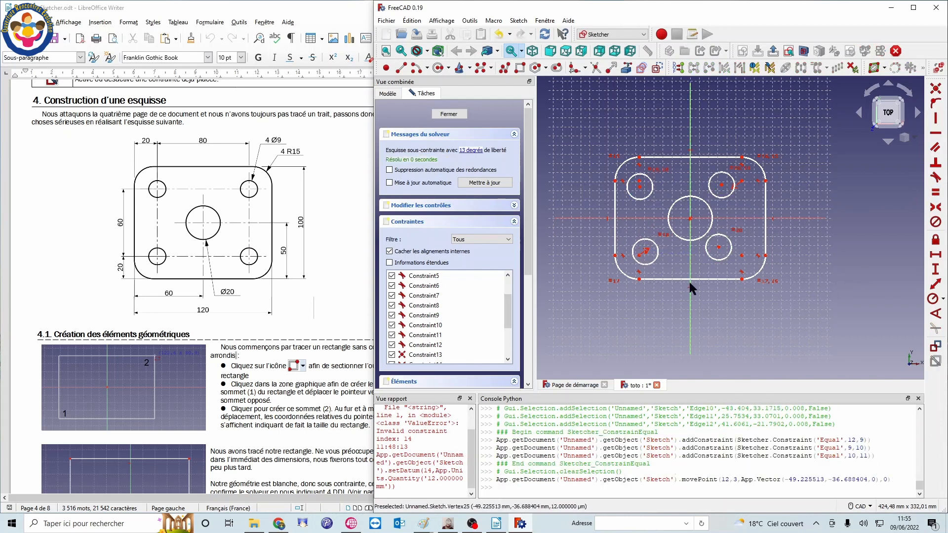
{"action": "scroll", "coordinate": [727, 254], "scroll_direction": "up", "scroll_amount": 5}
{"action": "scroll", "coordinate": [754, 286], "scroll_direction": "down", "scroll_amount": 2}
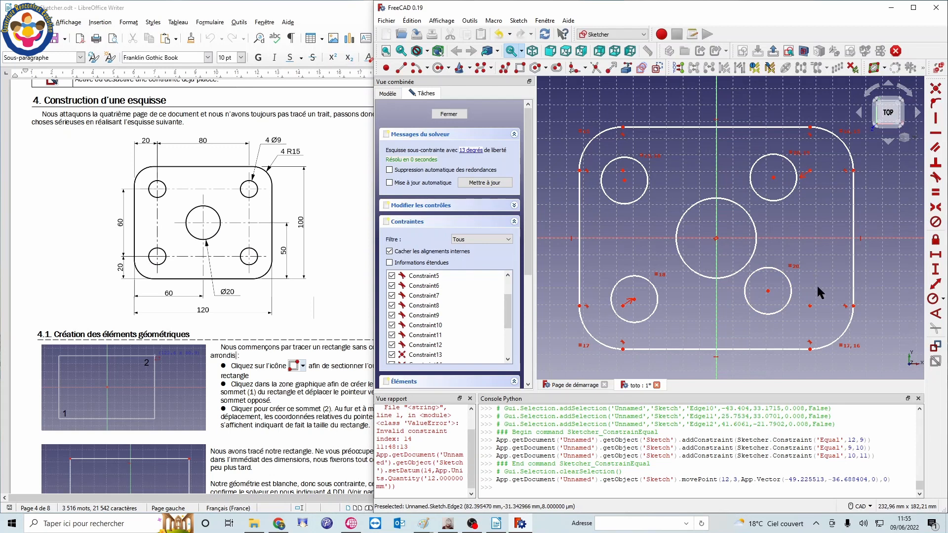
{"action": "mouse_move", "coordinate": [791, 286]}
{"action": "left_mouse_down"}
{"action": "mouse_move", "coordinate": [797, 294]}
{"action": "mouse_move", "coordinate": [787, 287]}
{"action": "left_mouse_up"}
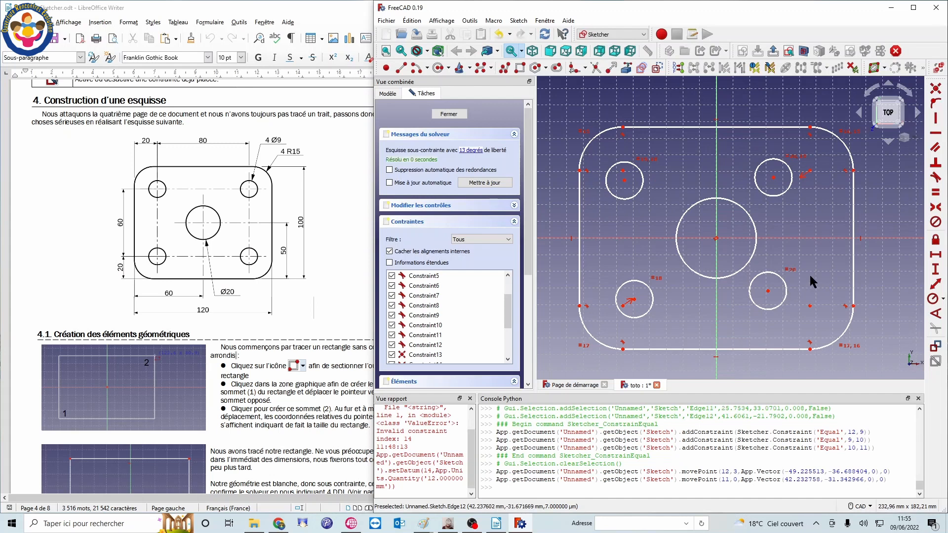
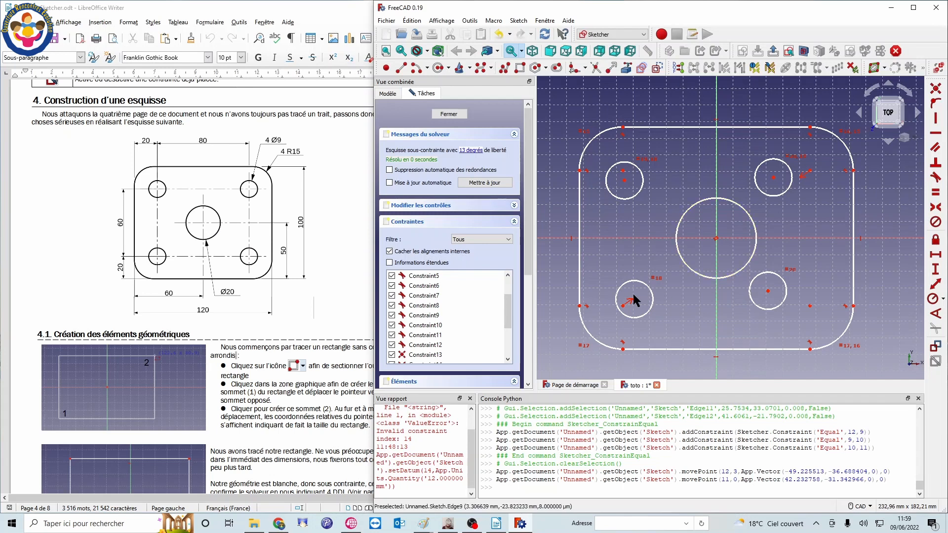
Step: Enlarge the lower-right circle slightly by moving its edge outward
{"action": "scroll", "coordinate": [636, 294], "scroll_direction": "up", "scroll_amount": 2}
{"action": "scroll", "coordinate": [707, 297], "scroll_direction": "down", "scroll_amount": 2}
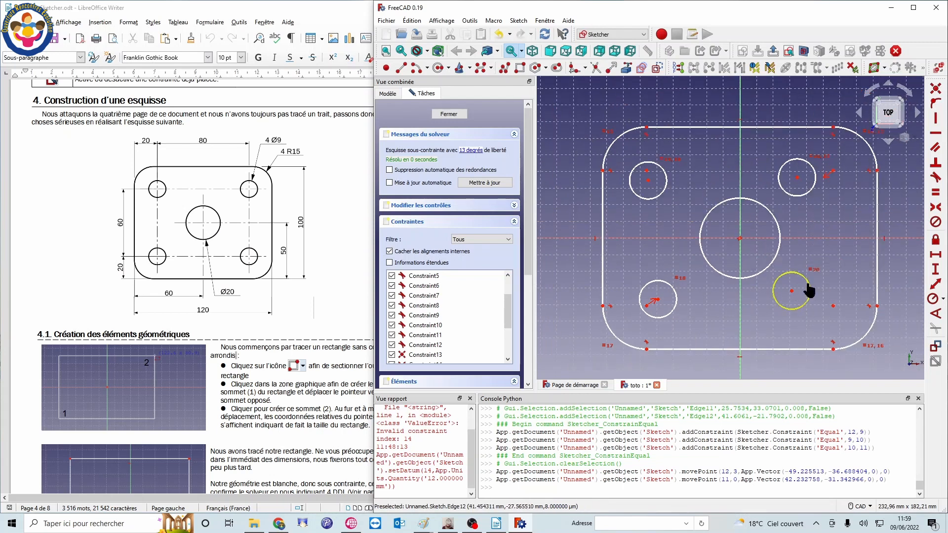
{"action": "mouse_move", "coordinate": [809, 290]}
{"action": "left_mouse_down"}
{"action": "mouse_move", "coordinate": [840, 269]}
{"action": "mouse_move", "coordinate": [810, 293]}
{"action": "left_mouse_up"}
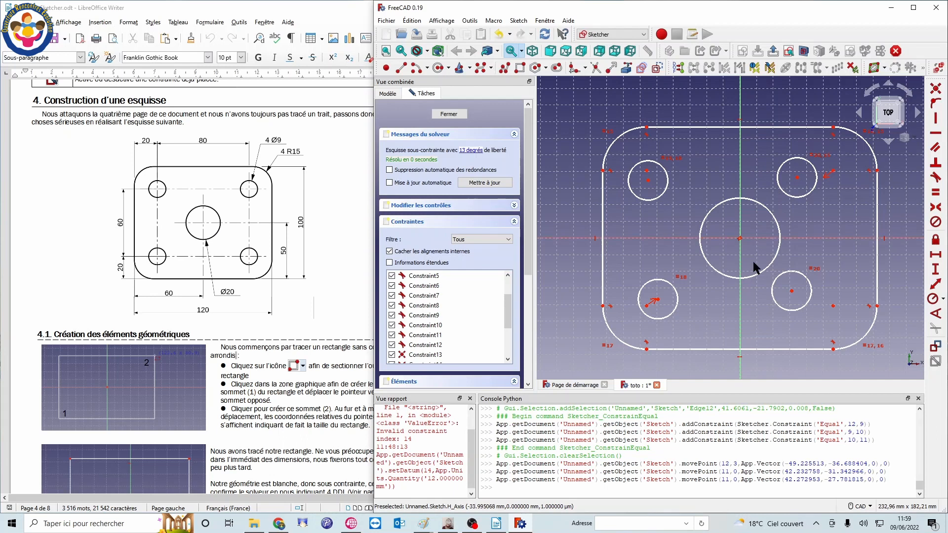
{"action": "scroll", "coordinate": [810, 278], "scroll_direction": "down", "scroll_amount": 4}
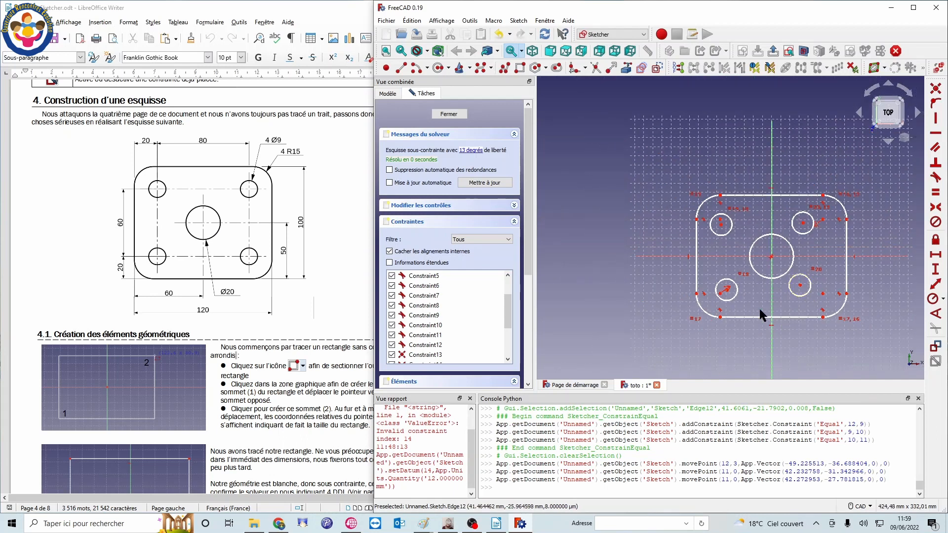
{"action": "scroll", "coordinate": [773, 297], "scroll_direction": "up", "scroll_amount": 3}
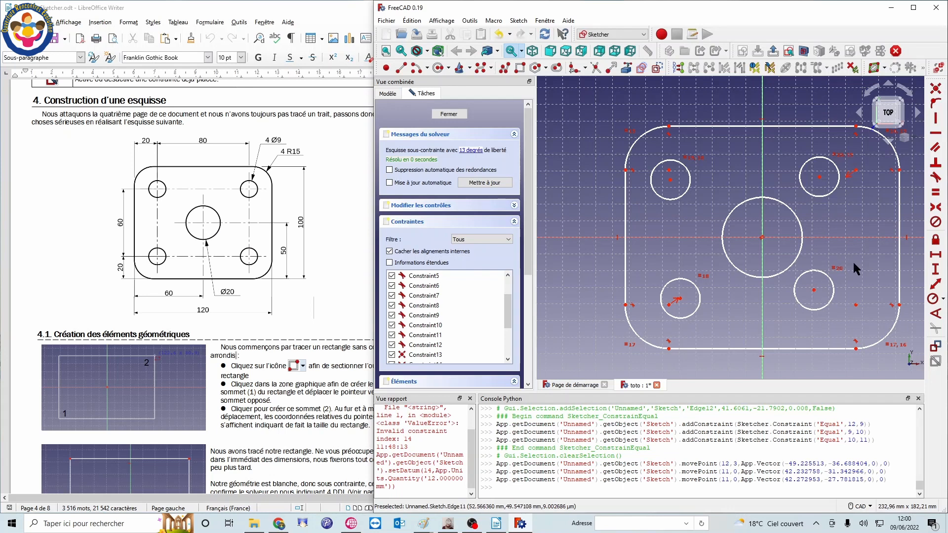
Step: Draw a rectangle about 72 by 58 mm around the large central circle, between the four small circles
{"action": "scroll", "coordinate": [853, 262], "scroll_direction": "down", "scroll_amount": 2}
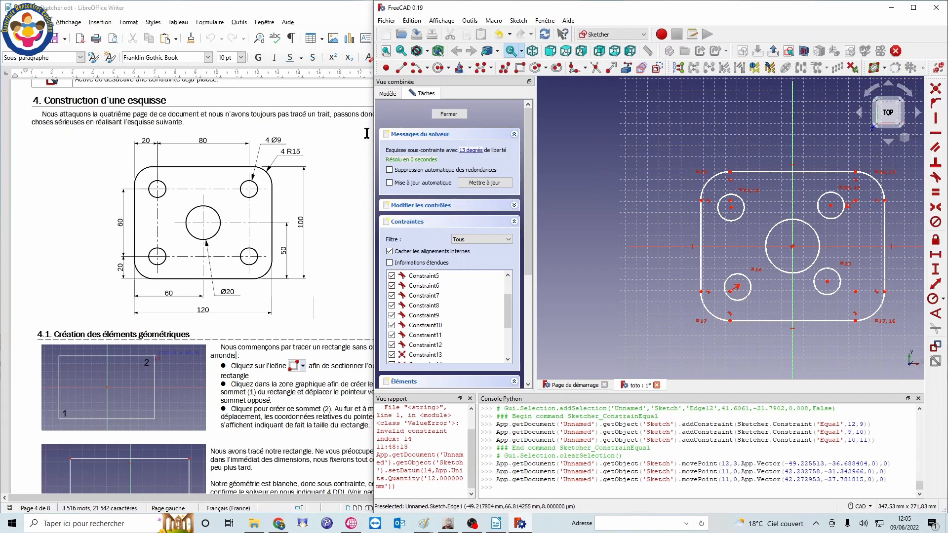
{"action": "left_click", "coordinate": [520, 69]}
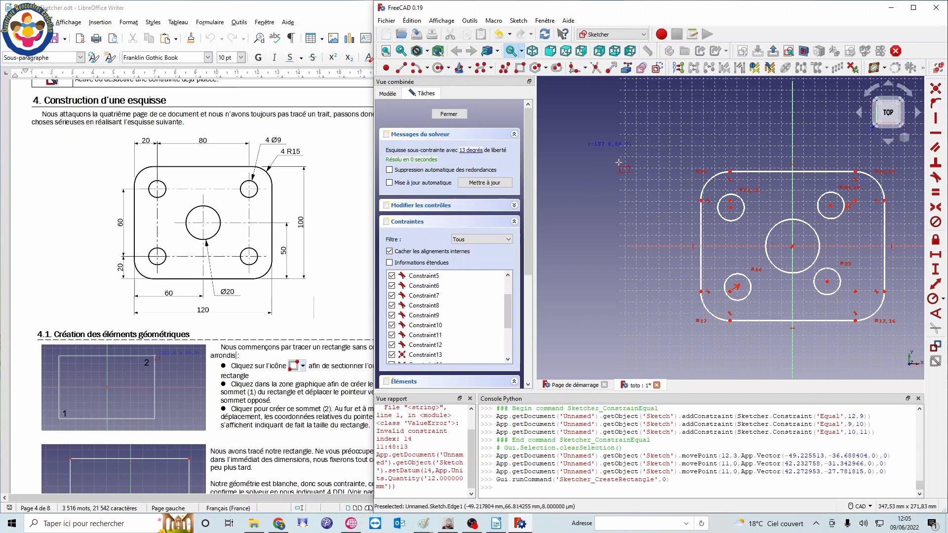
{"action": "left_click", "coordinate": [752, 213]}
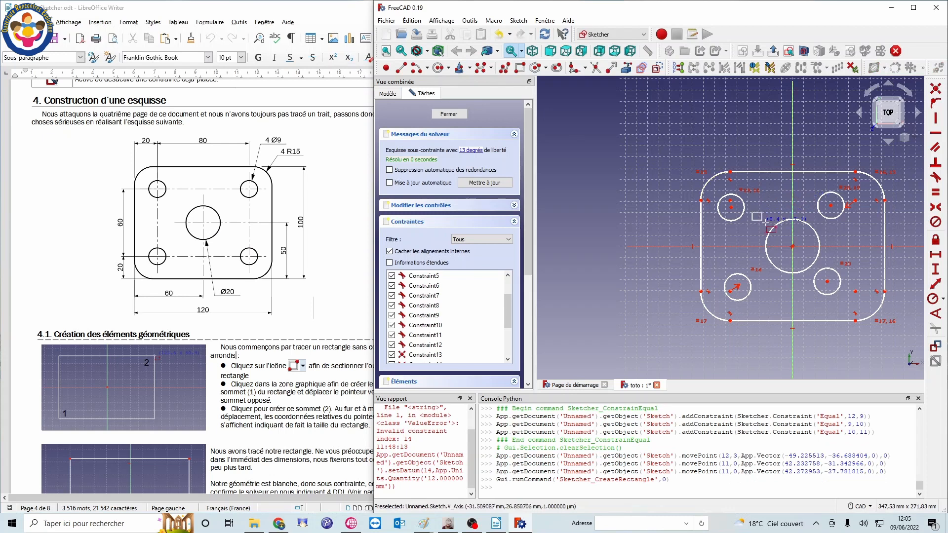
{"action": "left_click", "coordinate": [832, 277]}
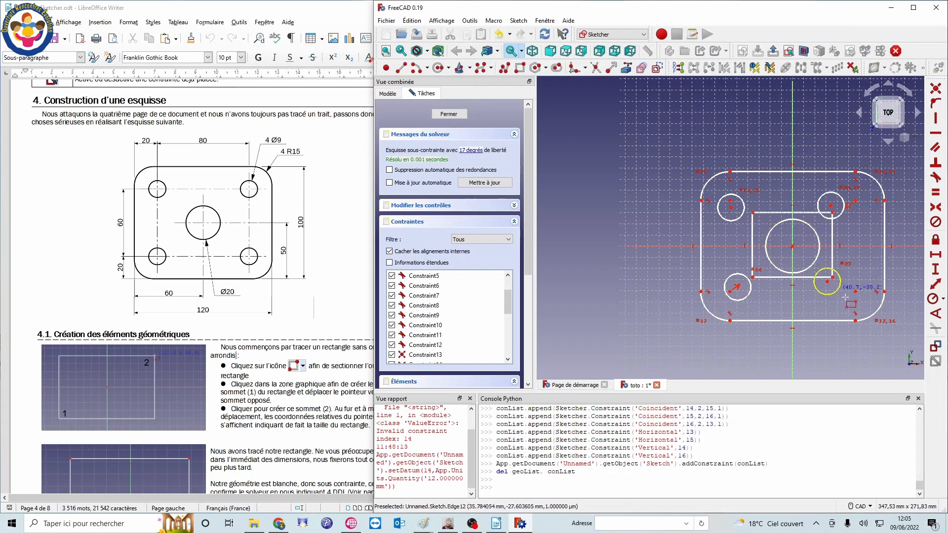
Step: Make the inner rectangle's opposite corners symmetric about the central circle's centre, and move its upper-left corner to about (-48.3, 32.6)
{"action": "left_click", "coordinate": [834, 213]}
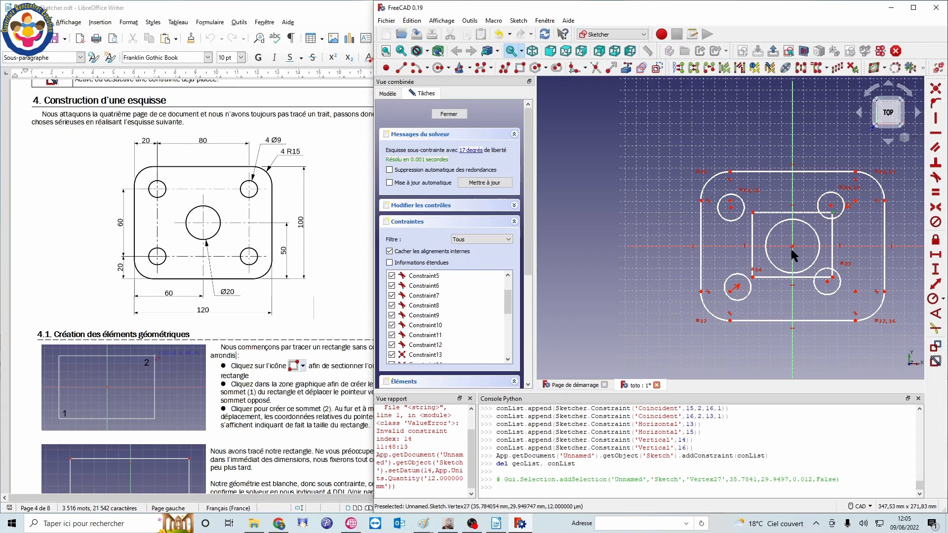
{"action": "left_click", "coordinate": [754, 276]}
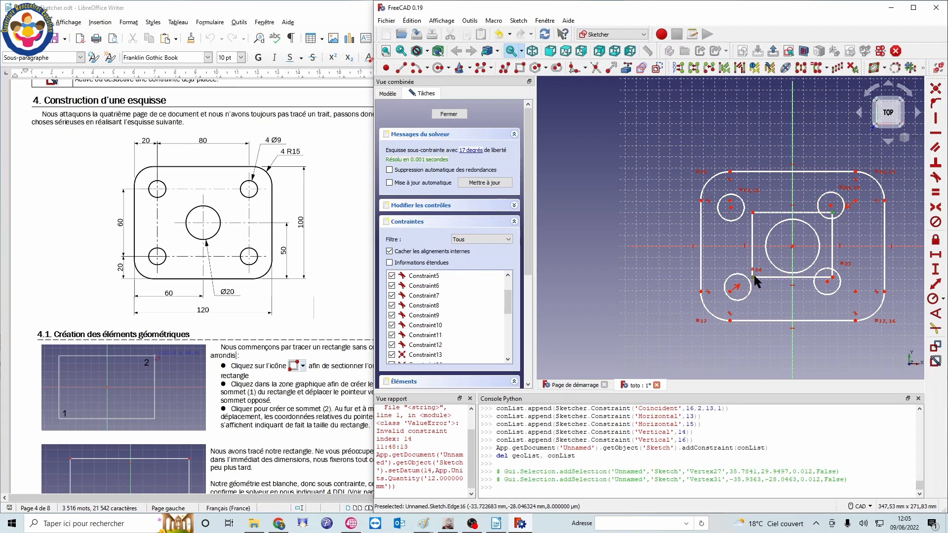
{"action": "left_click", "coordinate": [793, 248]}
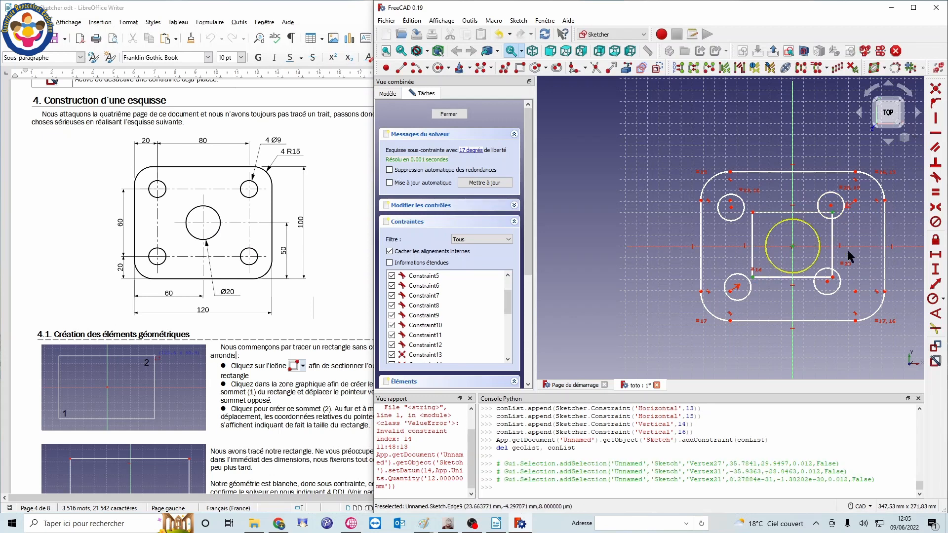
{"action": "left_click", "coordinate": [935, 207]}
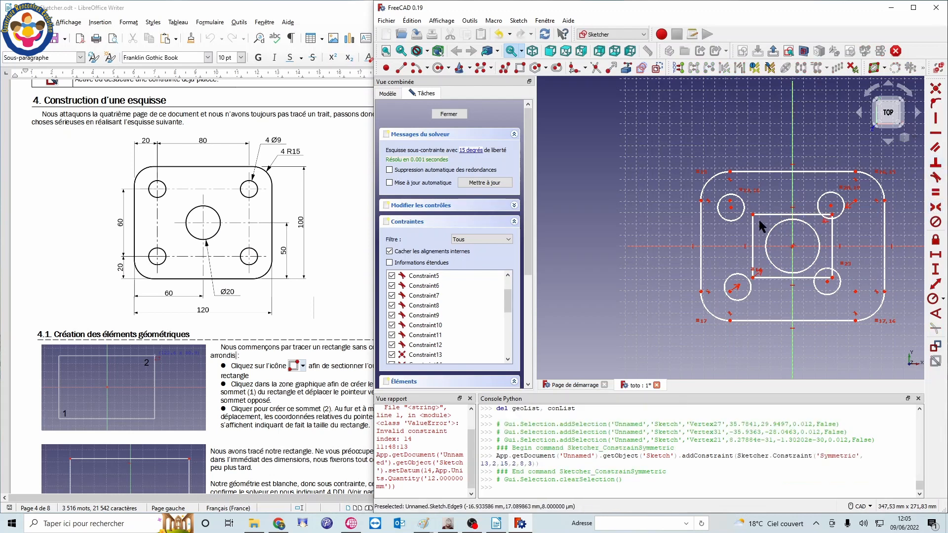
{"action": "mouse_move", "coordinate": [753, 215]}
{"action": "left_mouse_down"}
{"action": "mouse_move", "coordinate": [724, 206]}
{"action": "mouse_move", "coordinate": [734, 198]}
{"action": "mouse_move", "coordinate": [752, 219]}
{"action": "mouse_move", "coordinate": [740, 209]}
{"action": "left_mouse_up"}
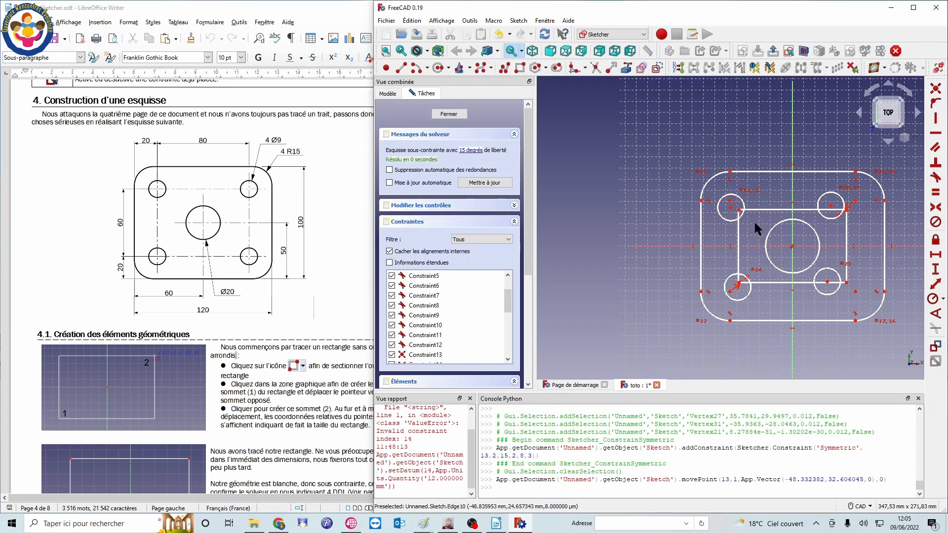
Step: Close and reopen the sketch, and convert the inner rectangle's four sides to construction geometry
{"action": "left_click", "coordinate": [450, 114]}
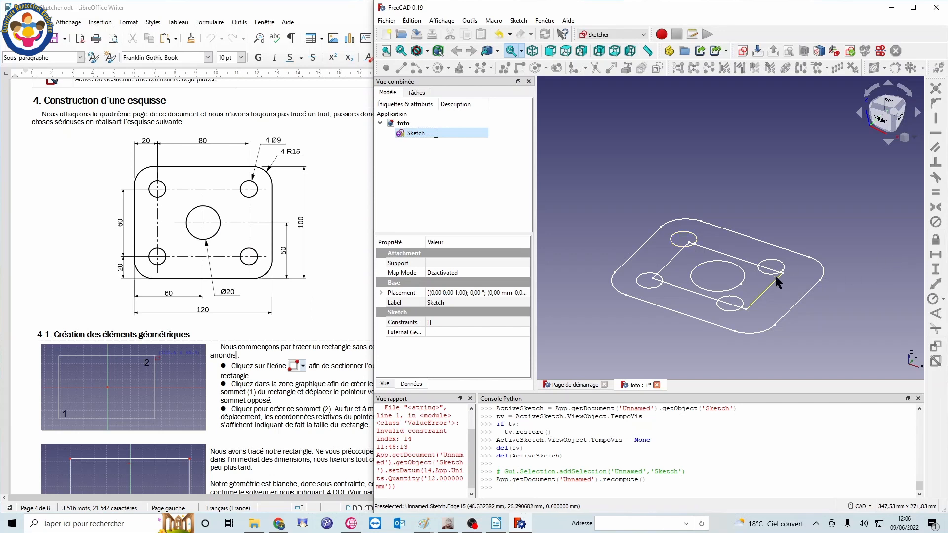
{"action": "double_click", "coordinate": [417, 134]}
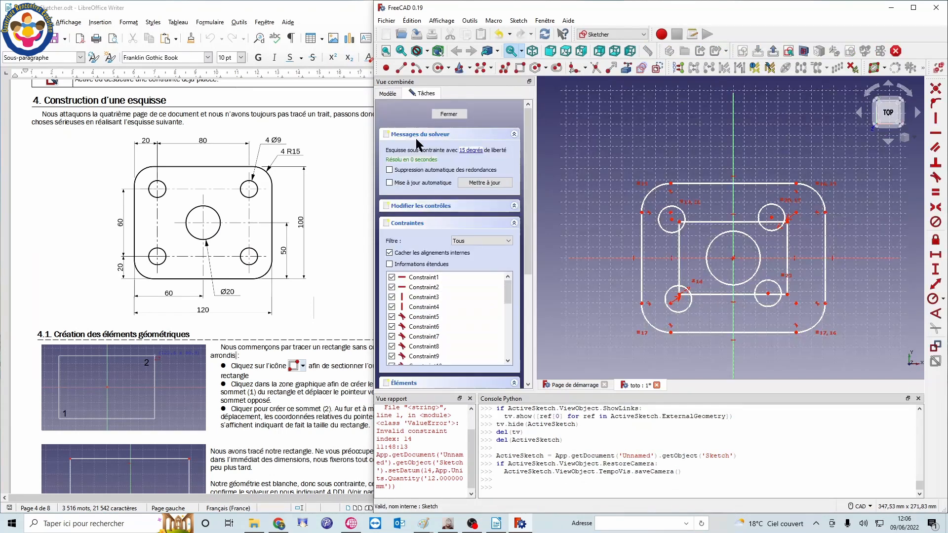
{"action": "left_click", "coordinate": [713, 221]}
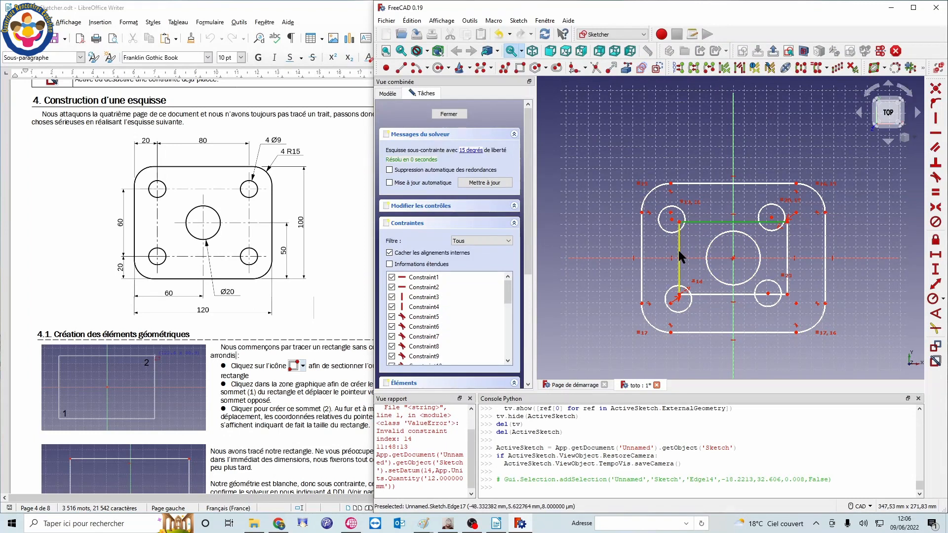
{"action": "left_click", "coordinate": [679, 252]}
{"action": "left_click", "coordinate": [715, 294]}
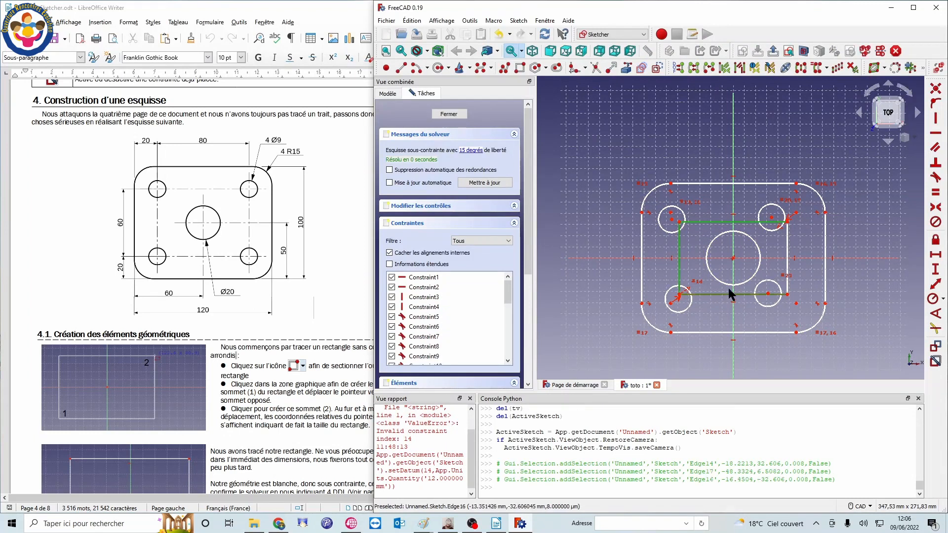
{"action": "left_click", "coordinate": [786, 244]}
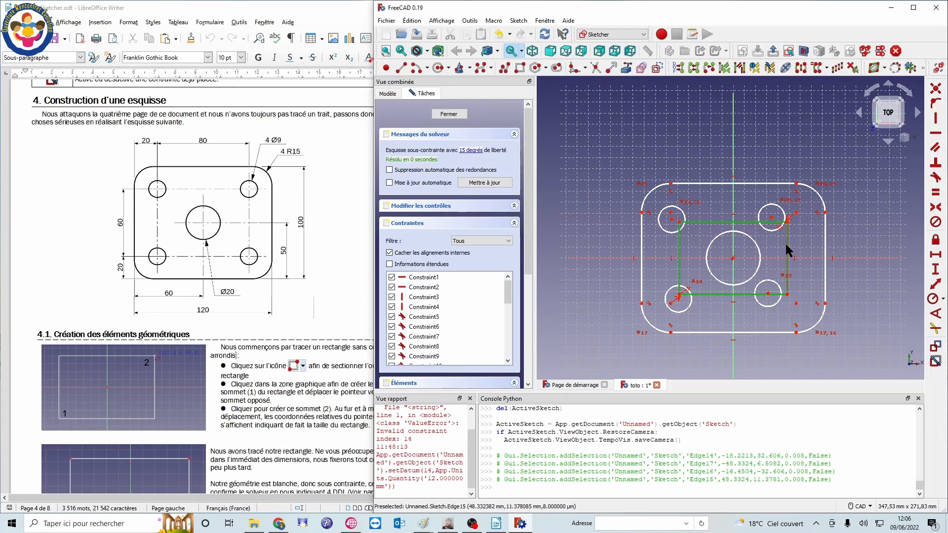
{"action": "left_click", "coordinate": [659, 68]}
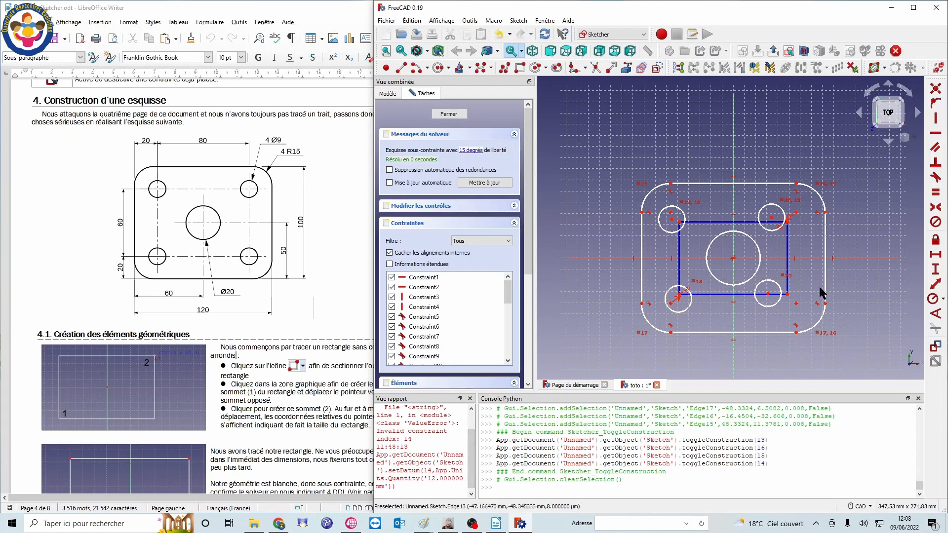
Step: Make the centres of the two left small circles coincident with the construction rectangle's upper-left and lower-left corners
{"action": "left_click", "coordinate": [673, 221]}
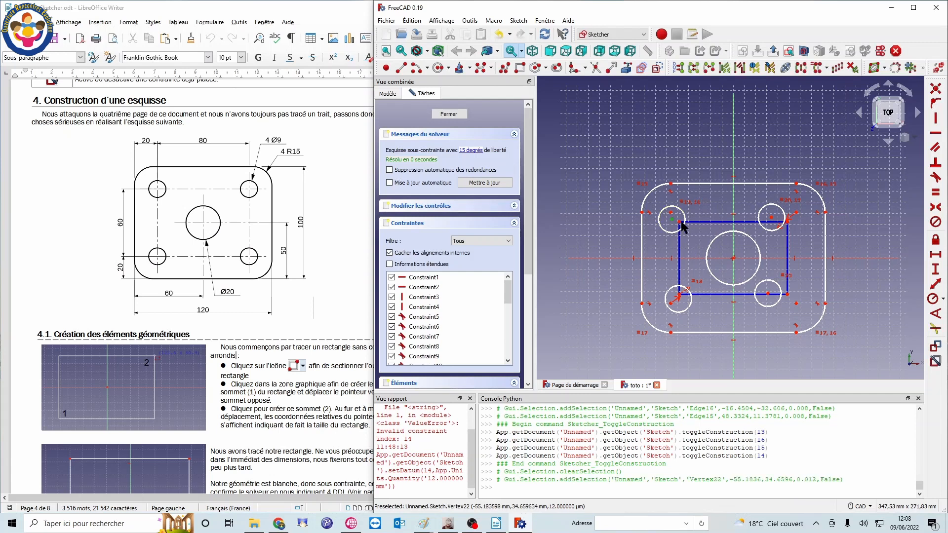
{"action": "left_click", "coordinate": [681, 223]}
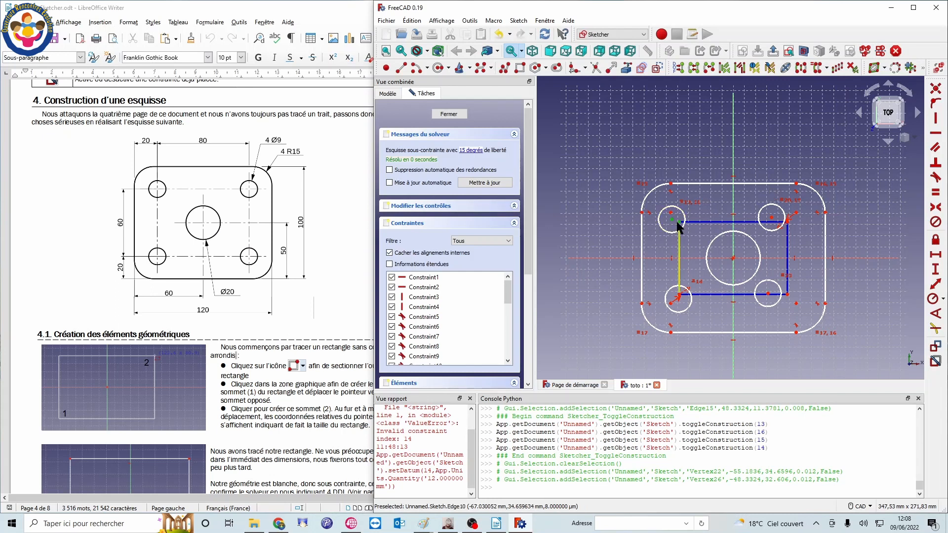
{"action": "left_click", "coordinate": [936, 88]}
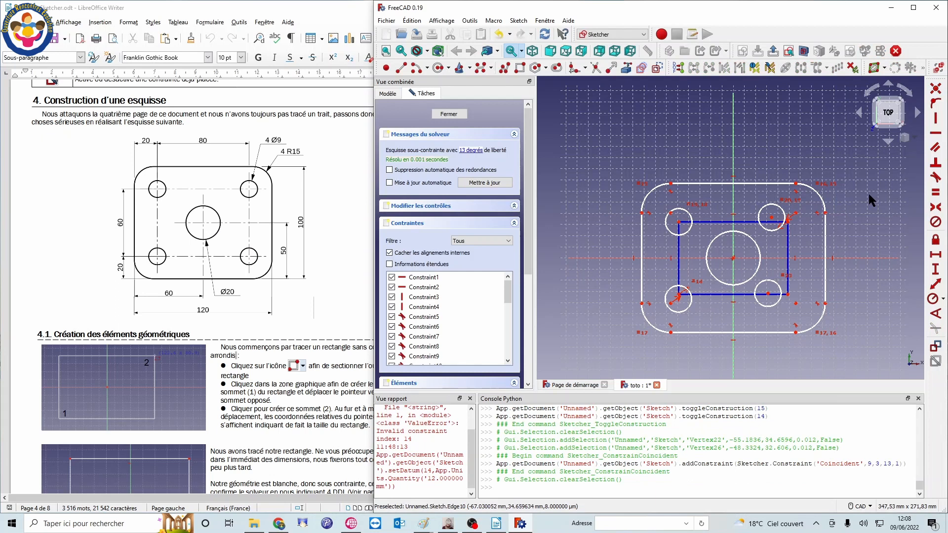
{"action": "left_click", "coordinate": [679, 296]}
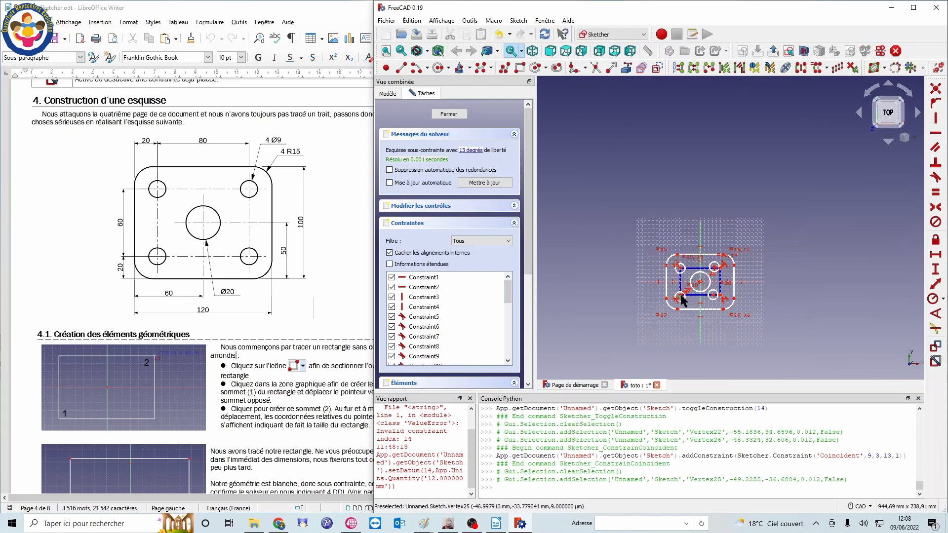
{"action": "scroll", "coordinate": [681, 295], "scroll_direction": "up", "scroll_amount": 5}
{"action": "left_click", "coordinate": [668, 286]}
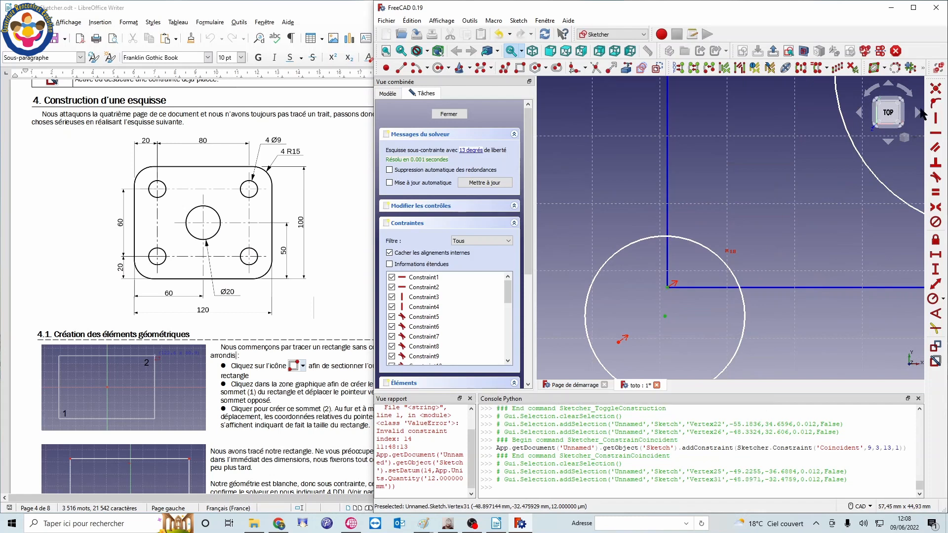
{"action": "left_click", "coordinate": [936, 88]}
{"action": "scroll", "coordinate": [718, 287], "scroll_direction": "down", "scroll_amount": 3}
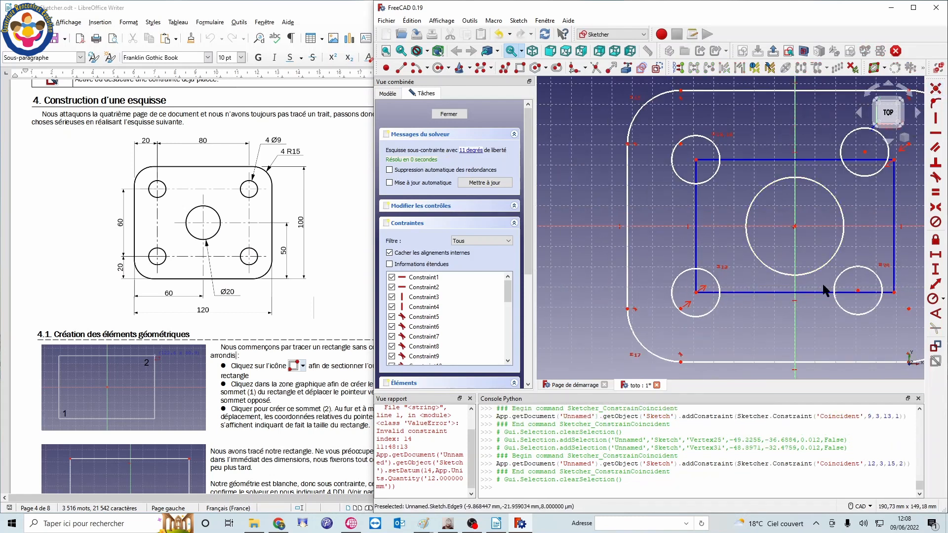
Step: Make the lower-right small circle's centre coincident with the construction rectangle's lower-right corner
{"action": "left_click", "coordinate": [857, 290]}
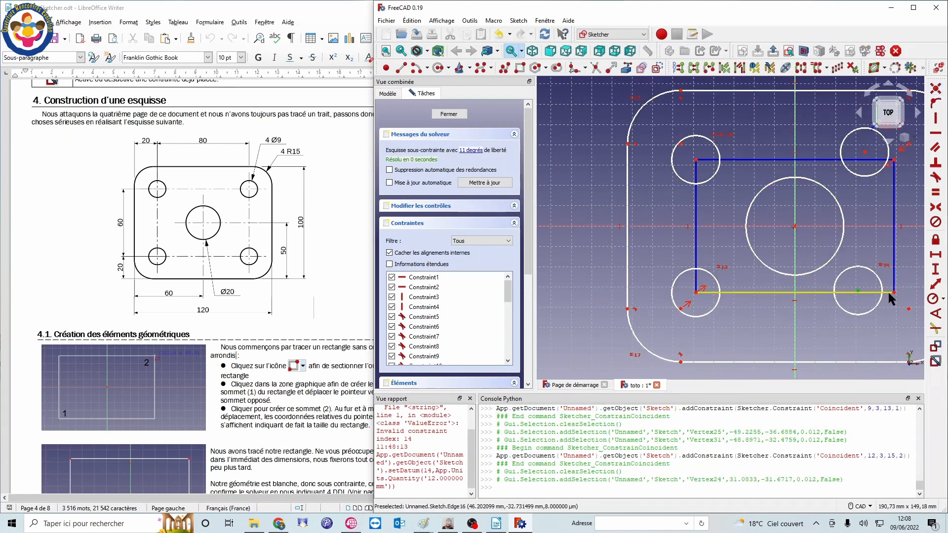
{"action": "left_click", "coordinate": [894, 291]}
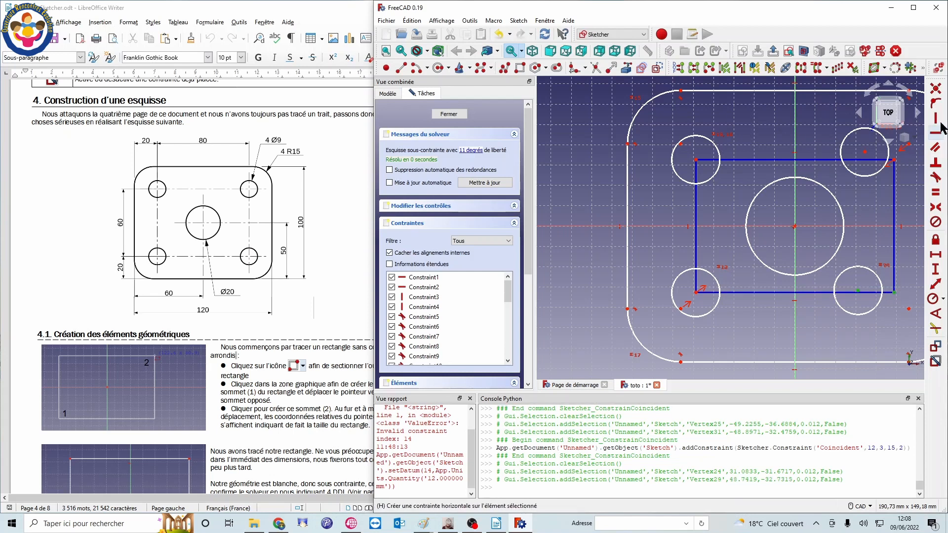
{"action": "left_click", "coordinate": [935, 87]}
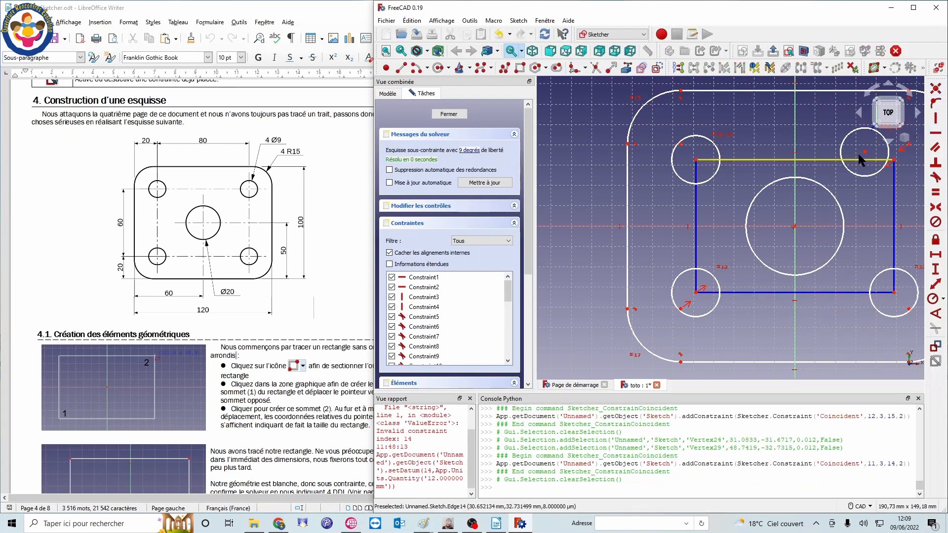
Step: Apply a Coincident constraint between the upper-right circle's centre and the construction rectangle's corner beside it, and undo it
{"action": "left_click", "coordinate": [894, 161]}
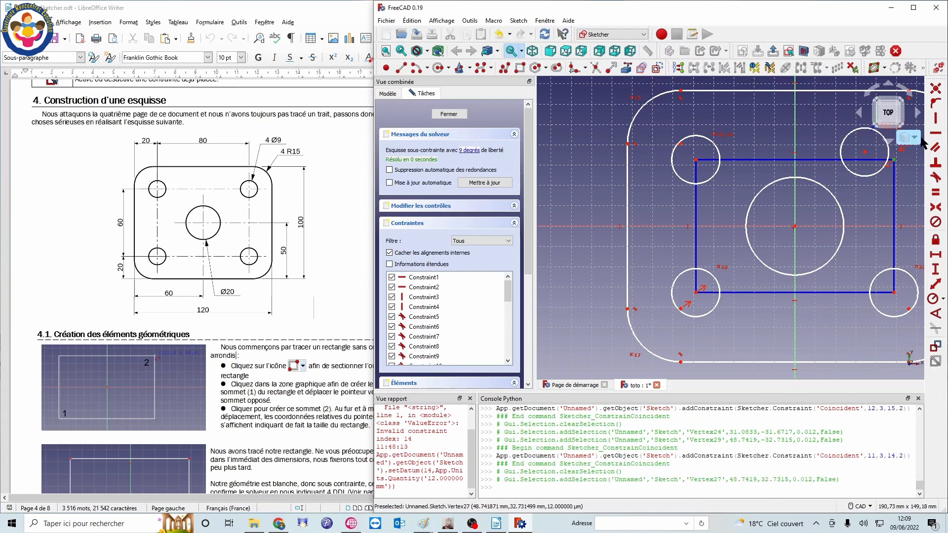
{"action": "left_click", "coordinate": [865, 152]}
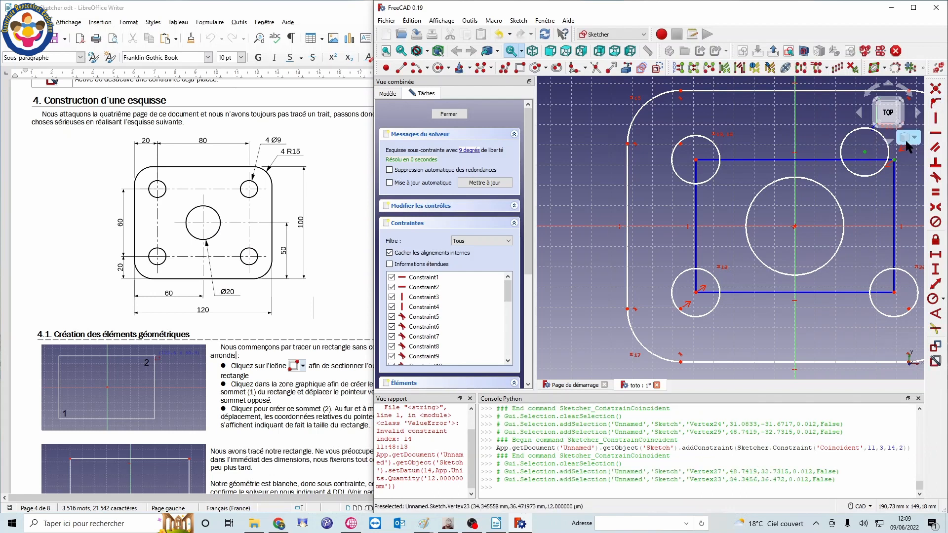
{"action": "left_click", "coordinate": [935, 88]}
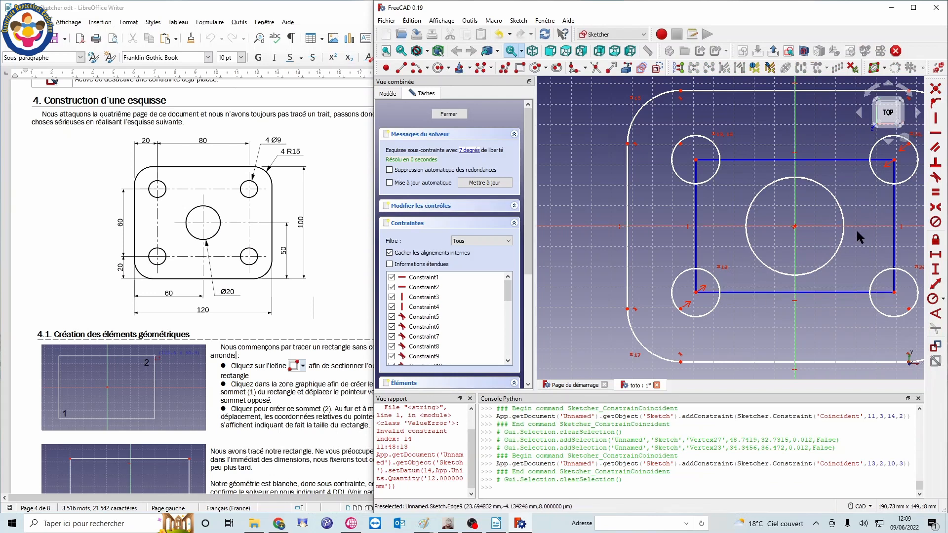
{"action": "scroll", "coordinate": [857, 231], "scroll_direction": "up", "scroll_amount": 1}
{"action": "scroll", "coordinate": [852, 230], "scroll_direction": "down", "scroll_amount": 2}
{"action": "middle_click_drag", "start_coordinate": [853, 189], "coordinate": [789, 220]}
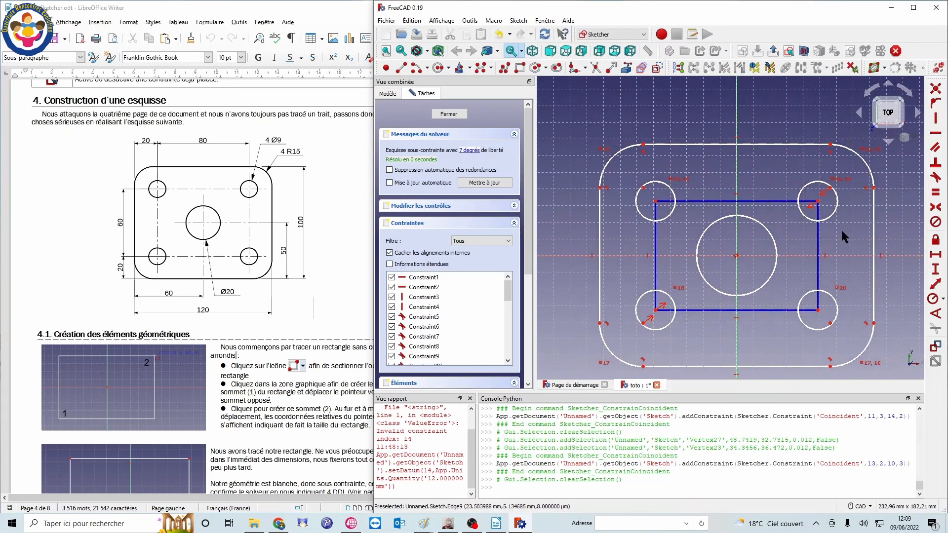
{"action": "key", "text": "ctrl+z"}
Step: Move the upper-right circle's centre to about (48.9, 32.7) without a constraint, and the rectangle's upper-right corner to about (34.7, 42.1)
{"action": "scroll", "coordinate": [814, 214], "scroll_direction": "up", "scroll_amount": 3}
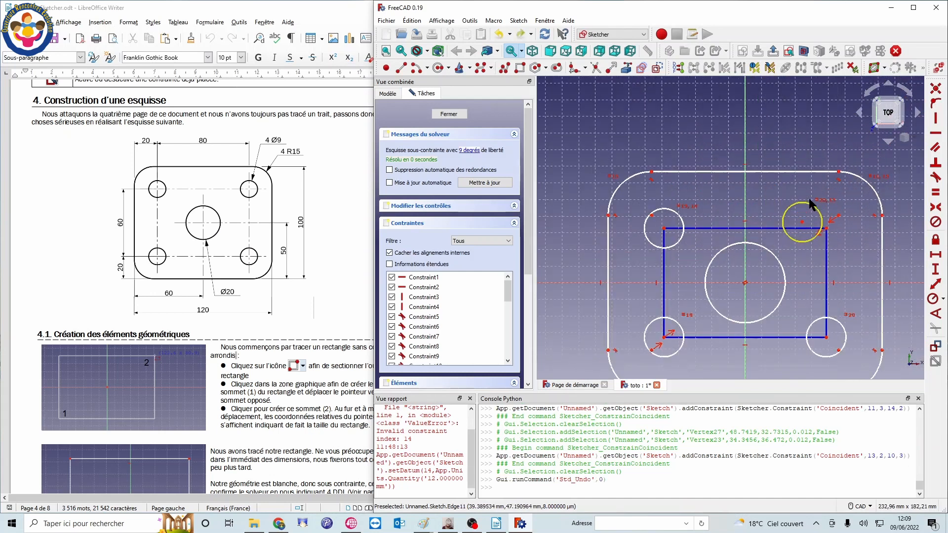
{"action": "left_click_drag", "start_coordinate": [798, 246], "coordinate": [849, 266]}
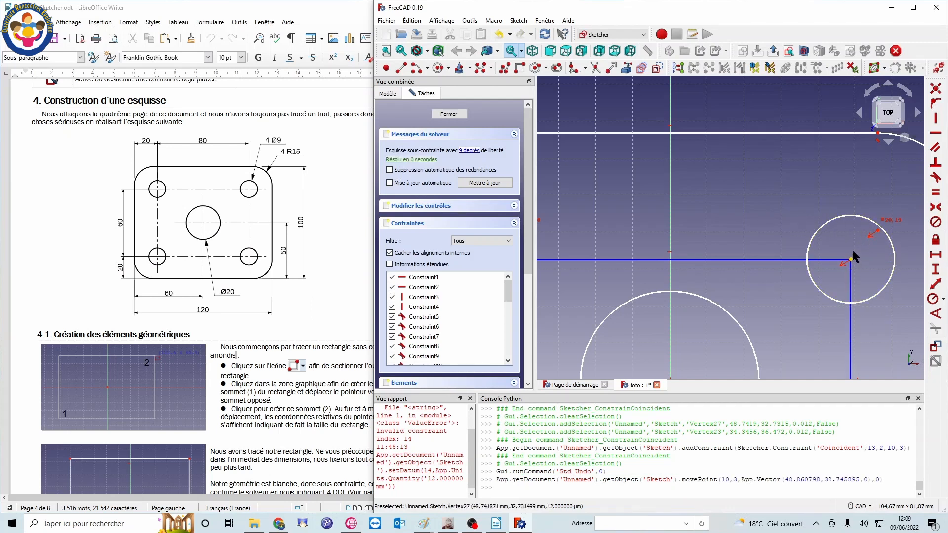
{"action": "left_click_drag", "start_coordinate": [850, 258], "coordinate": [801, 229]}
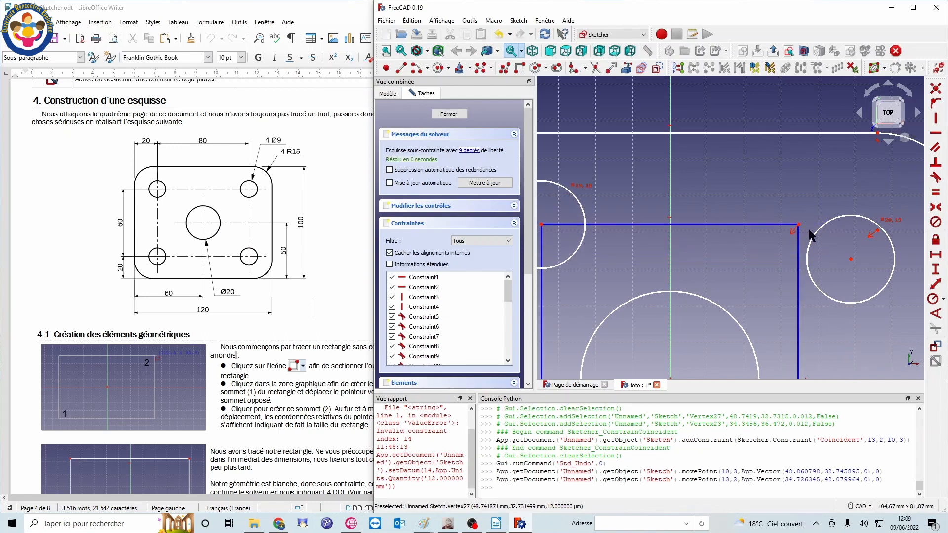
Step: Make the upper-right circle's centre coincident with the rectangle's upper-right corner, and move the rectangle's right side outward about 13.4 mm
{"action": "left_click", "coordinate": [851, 259]}
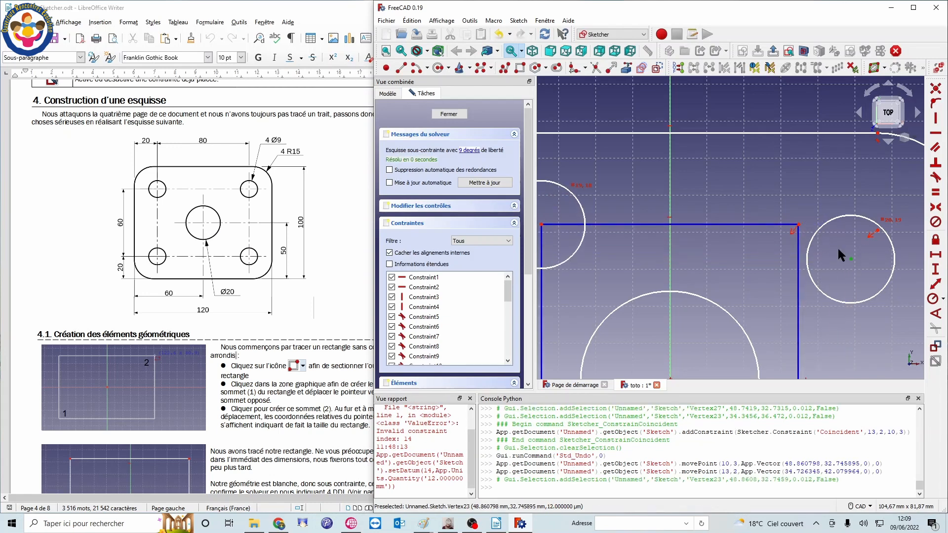
{"action": "left_click", "coordinate": [799, 225]}
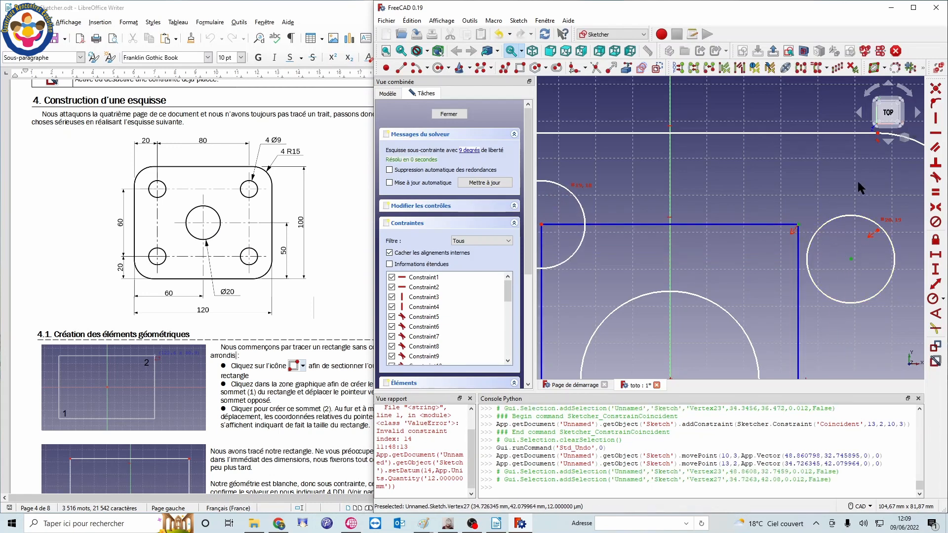
{"action": "left_click", "coordinate": [935, 89]}
{"action": "scroll", "coordinate": [701, 242], "scroll_direction": "down", "scroll_amount": 5}
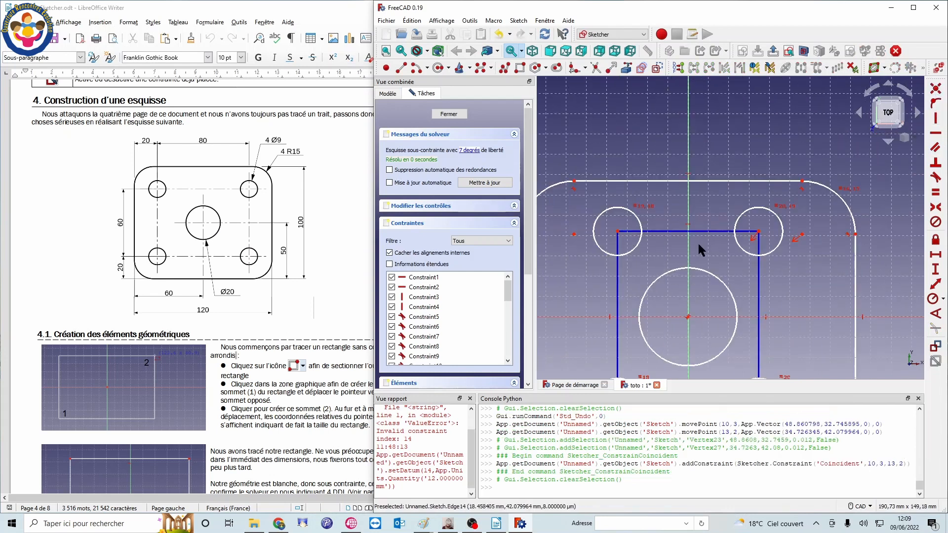
{"action": "left_click_drag", "start_coordinate": [737, 281], "coordinate": [756, 288]}
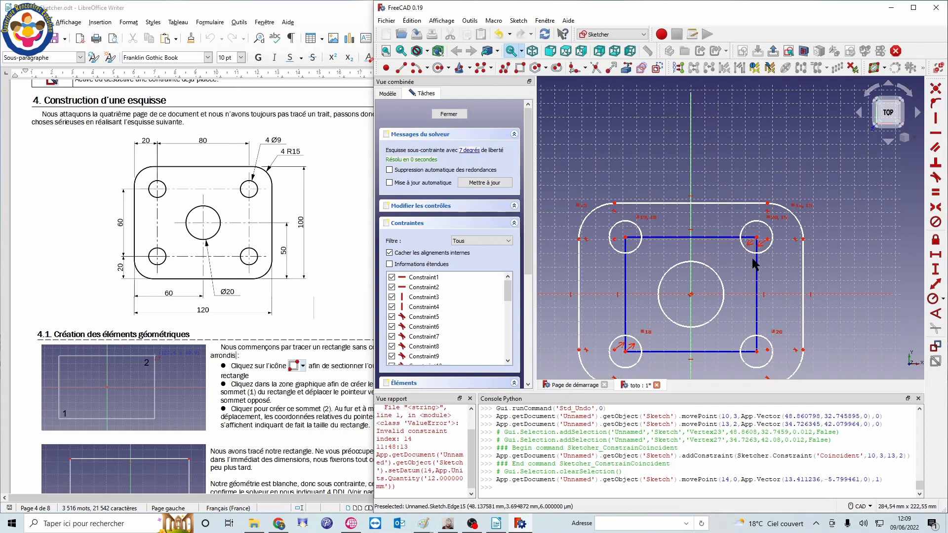
Step: Constrain the horizontal length of the construction rectangle's lower side to 80 mm
{"action": "middle_click_drag", "start_coordinate": [655, 300], "coordinate": [685, 247]}
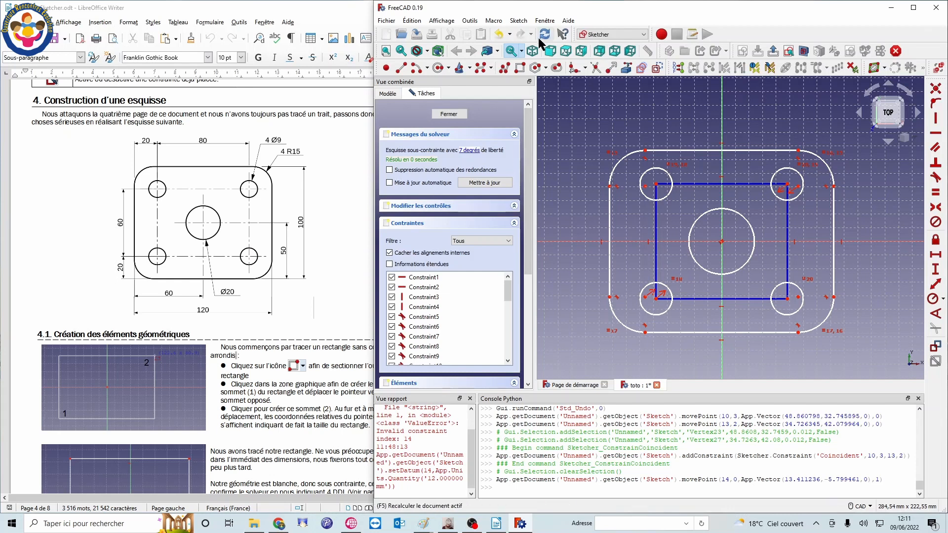
{"action": "left_click", "coordinate": [936, 260]}
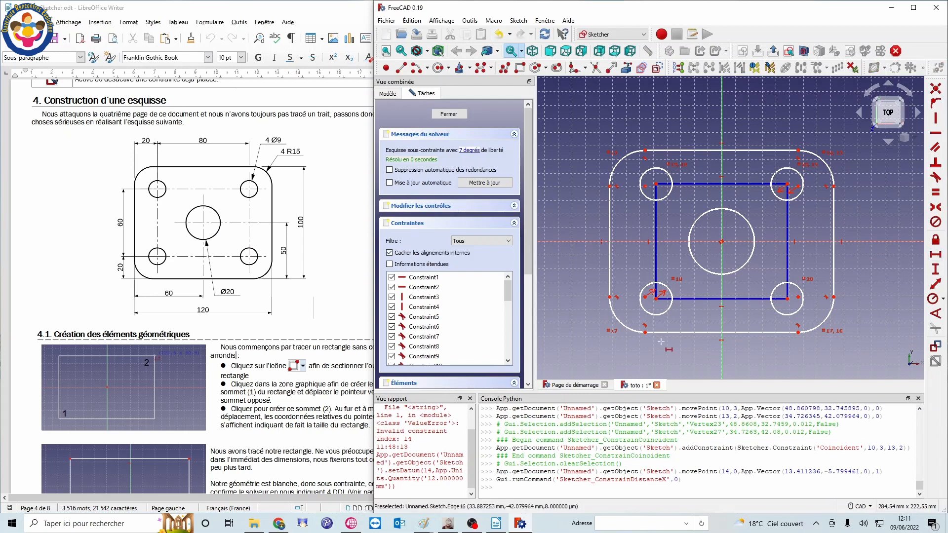
{"action": "left_click", "coordinate": [733, 299]}
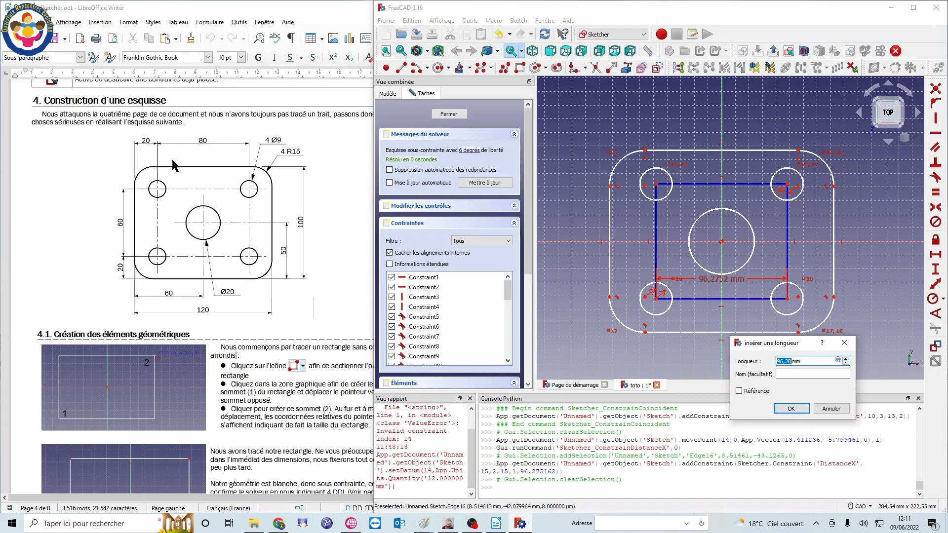
{"action": "type", "text": "80"}
{"action": "key", "text": "Return"}
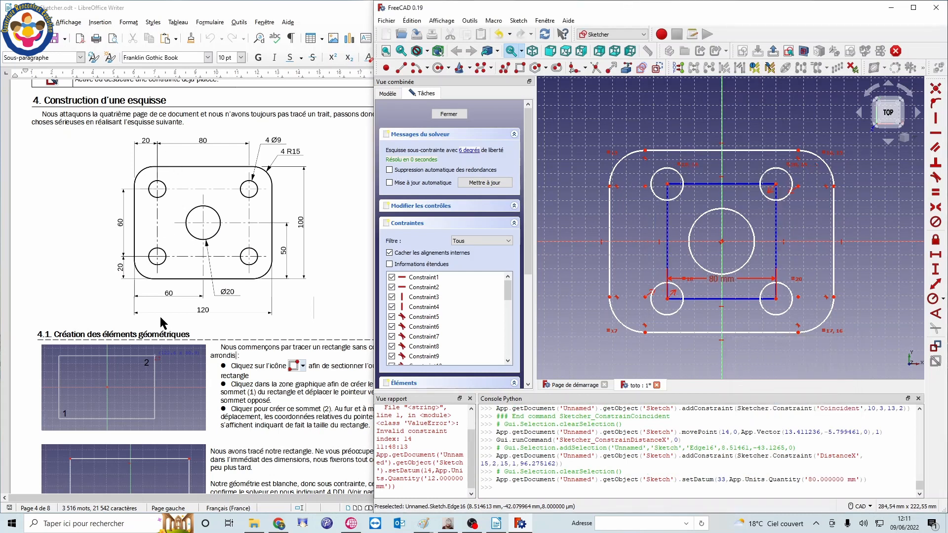
Step: Constrain the vertical length of the construction rectangle's right side to 60 mm
{"action": "left_click", "coordinate": [935, 269]}
{"action": "left_click", "coordinate": [776, 231]}
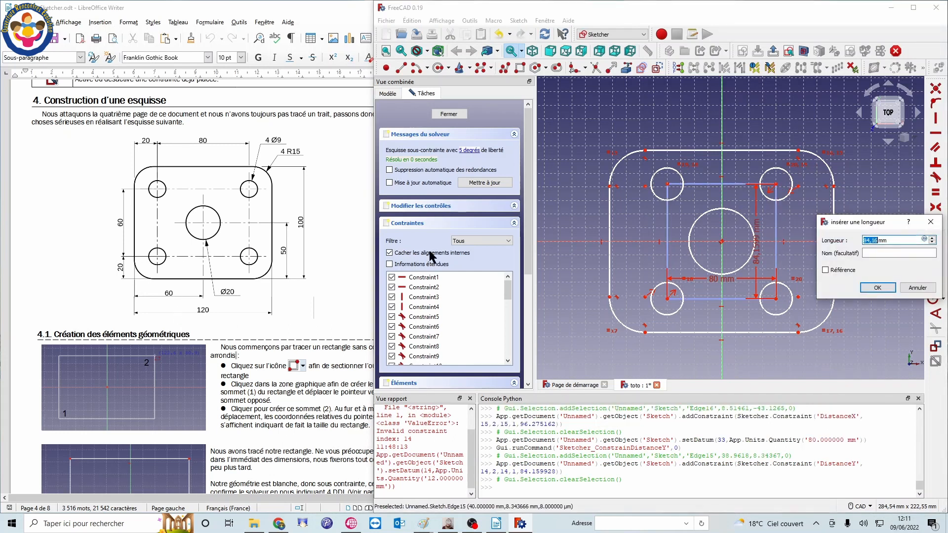
{"action": "type", "text": "60"}
{"action": "key", "text": "Return"}
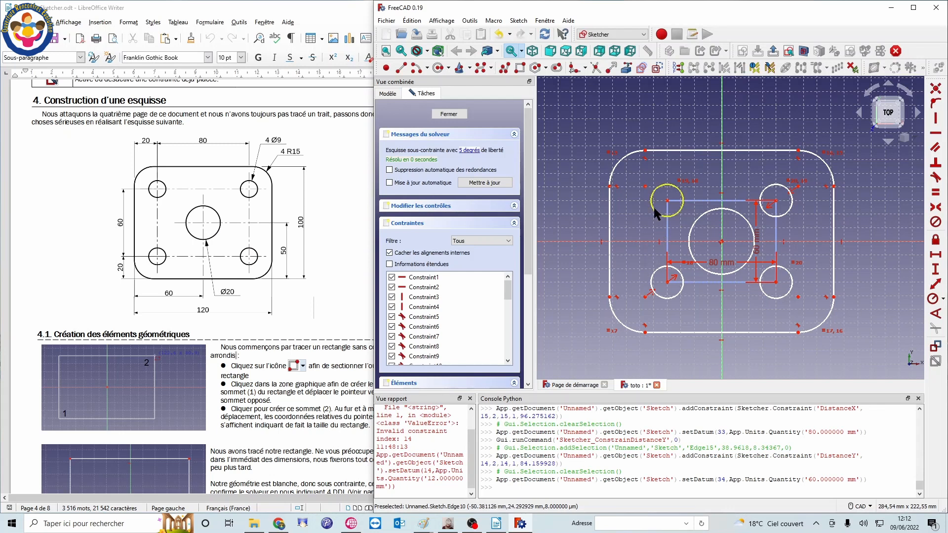
Step: Apply a diameter constraint of 9 mm to the upper-left small circle
{"action": "left_click", "coordinate": [667, 183]}
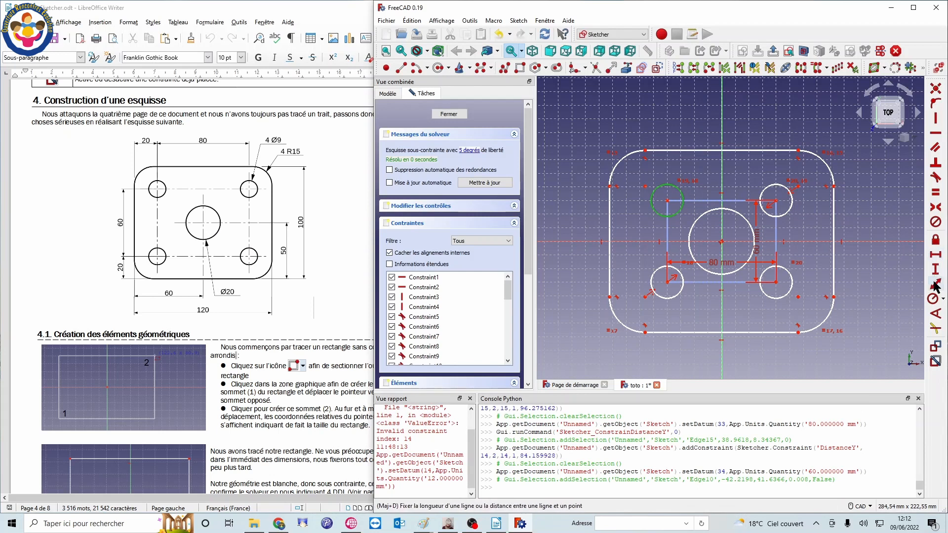
{"action": "left_click", "coordinate": [943, 299]}
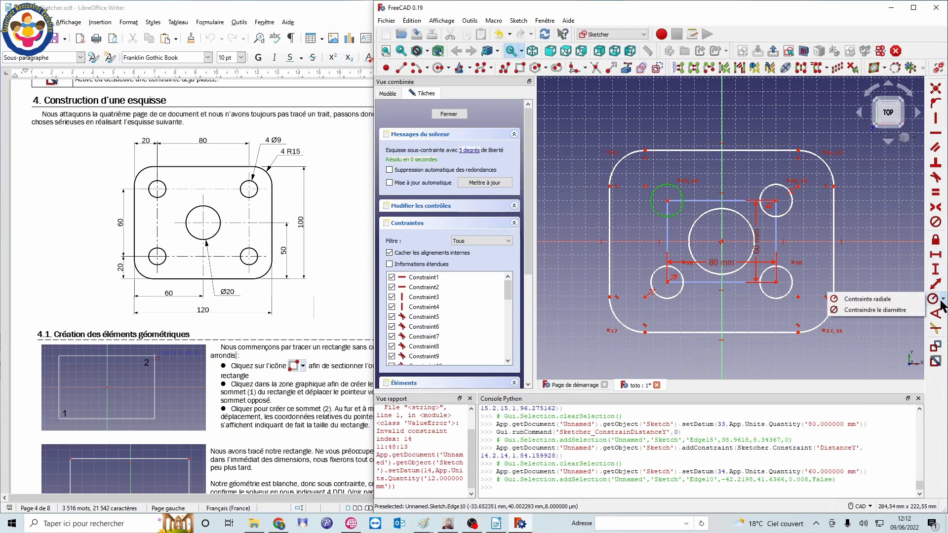
{"action": "left_click", "coordinate": [861, 310]}
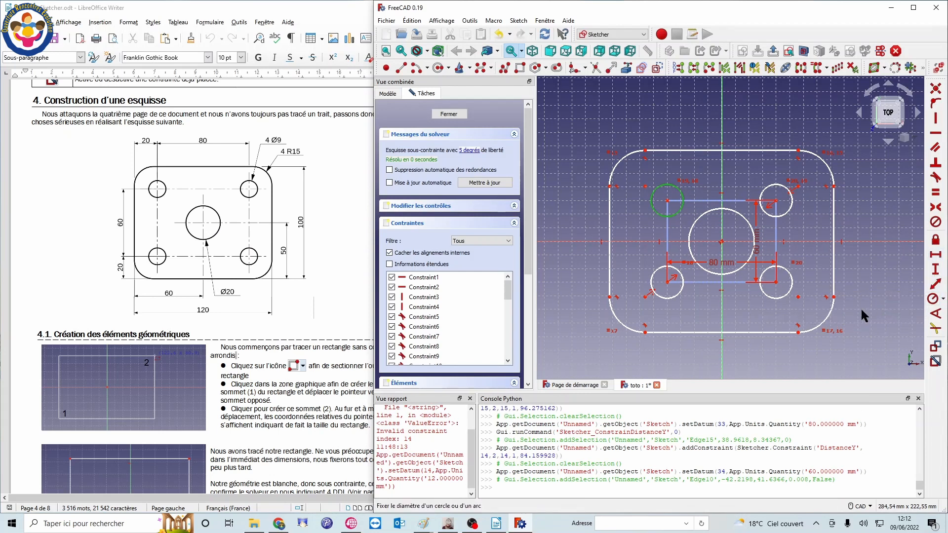
{"action": "type", "text": "9"}
{"action": "key", "text": "Return"}
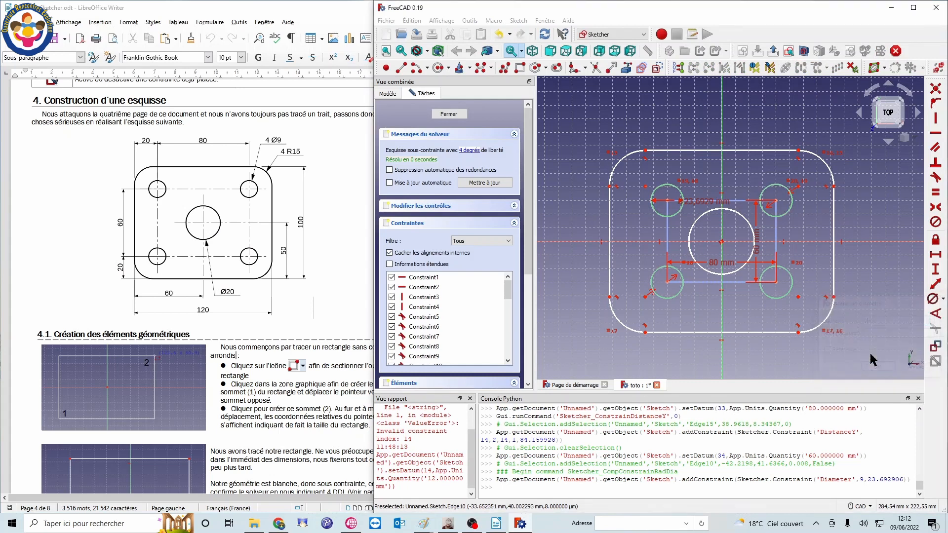
{"action": "scroll", "coordinate": [723, 273], "scroll_direction": "up", "scroll_amount": 5}
{"action": "scroll", "coordinate": [723, 274], "scroll_direction": "down", "scroll_amount": 3}
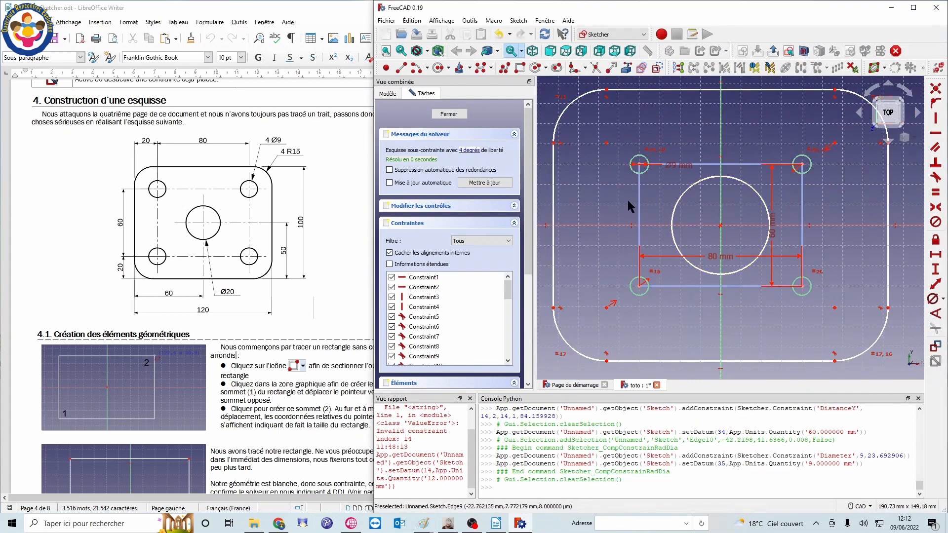
{"action": "left_click", "coordinate": [641, 172]}
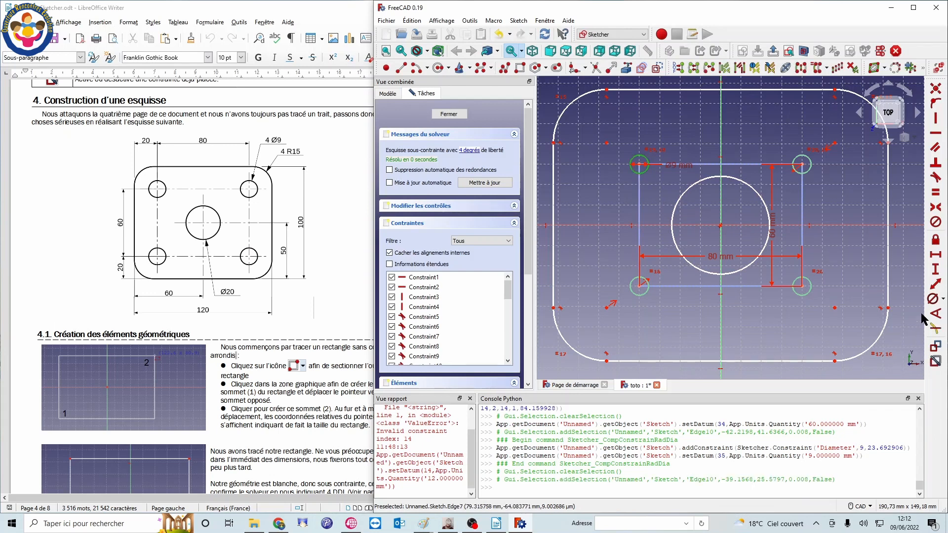
{"action": "left_click", "coordinate": [943, 299]}
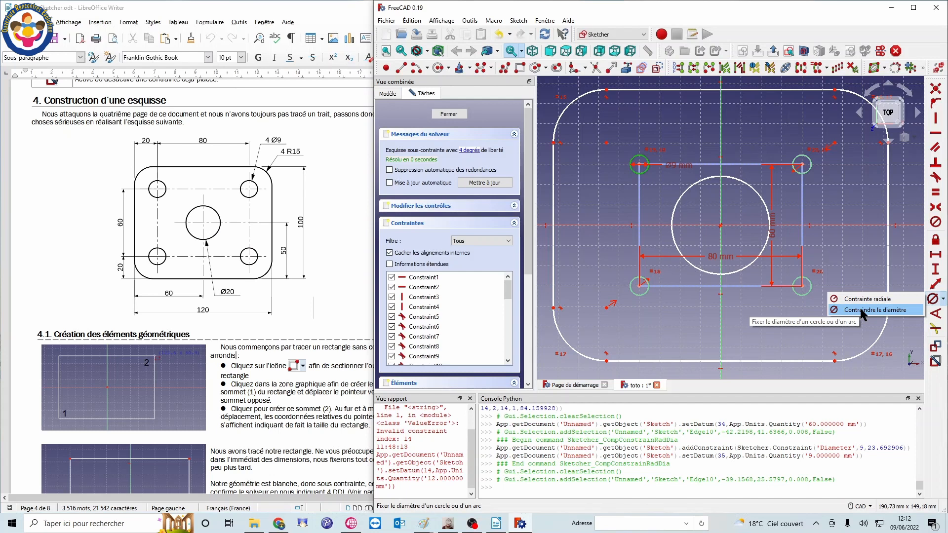
{"action": "left_click", "coordinate": [689, 321]}
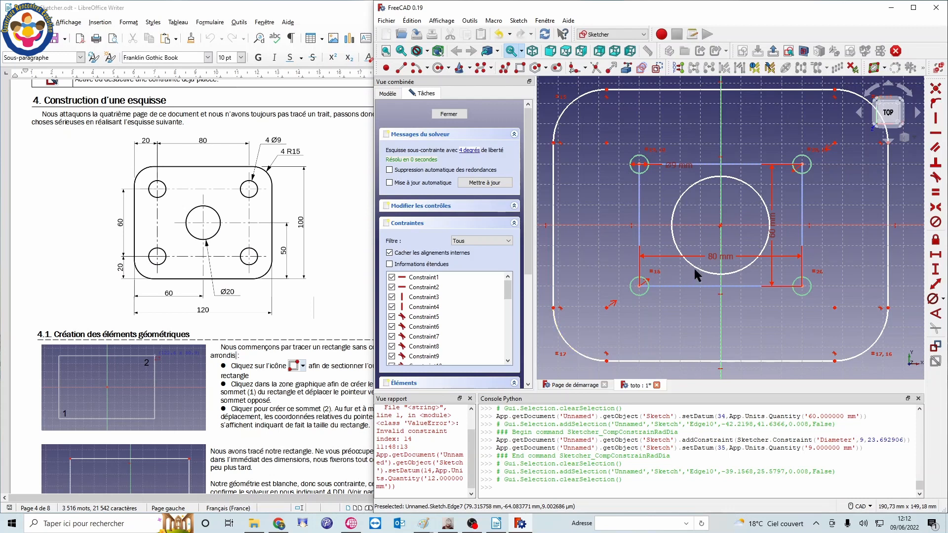
Step: Constrain the central circle's diameter to 20 mm and move the small circle's 9 mm diameter label off the construction rectangle's upper side
{"action": "left_click", "coordinate": [933, 299]}
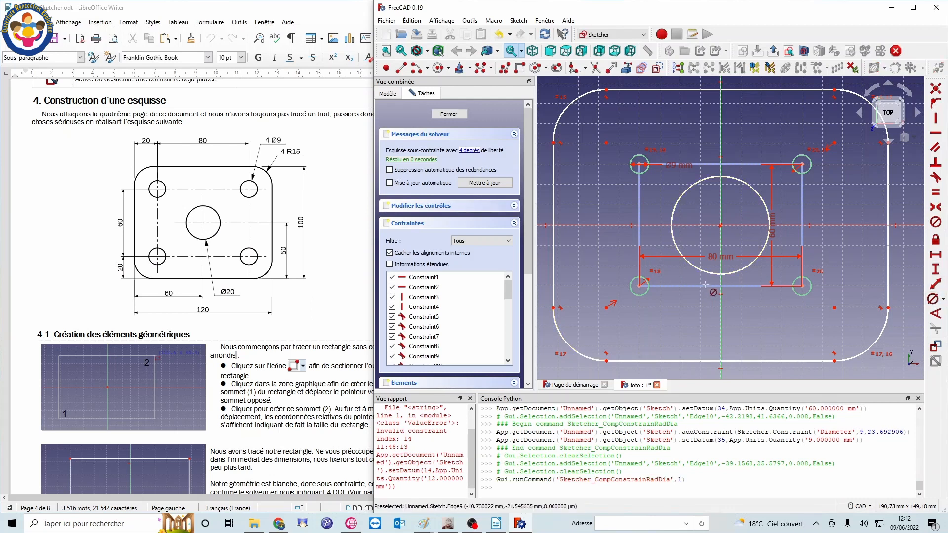
{"action": "left_click", "coordinate": [705, 273]}
{"action": "type", "text": "20"}
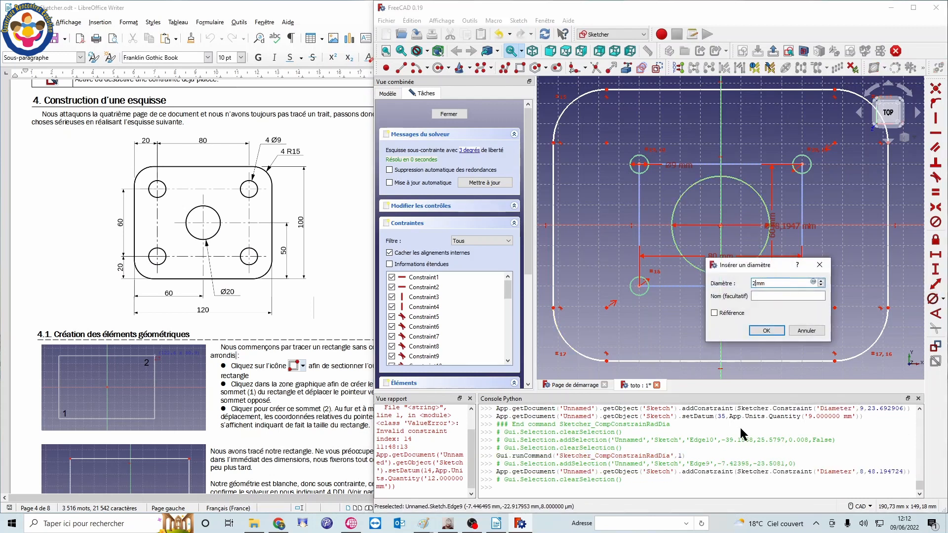
{"action": "key", "text": "Return"}
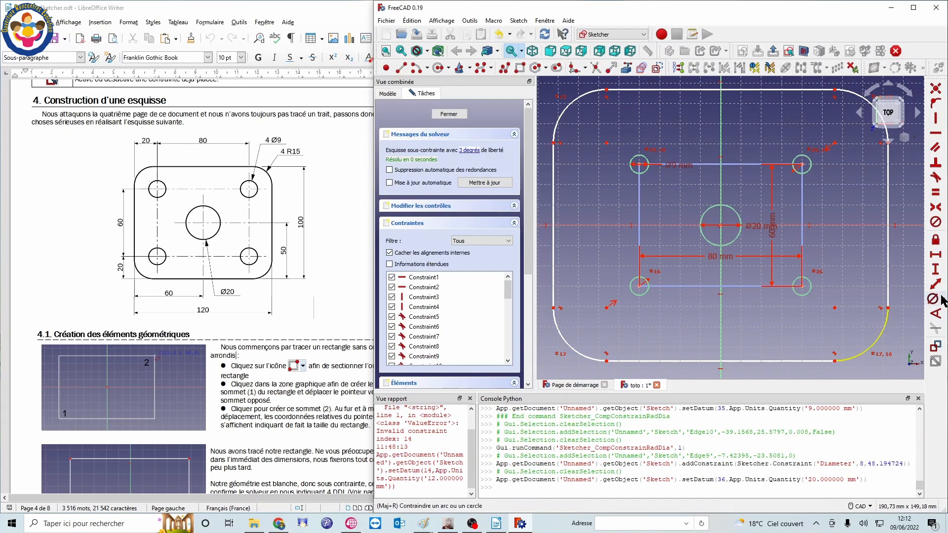
{"action": "left_click", "coordinate": [736, 235]}
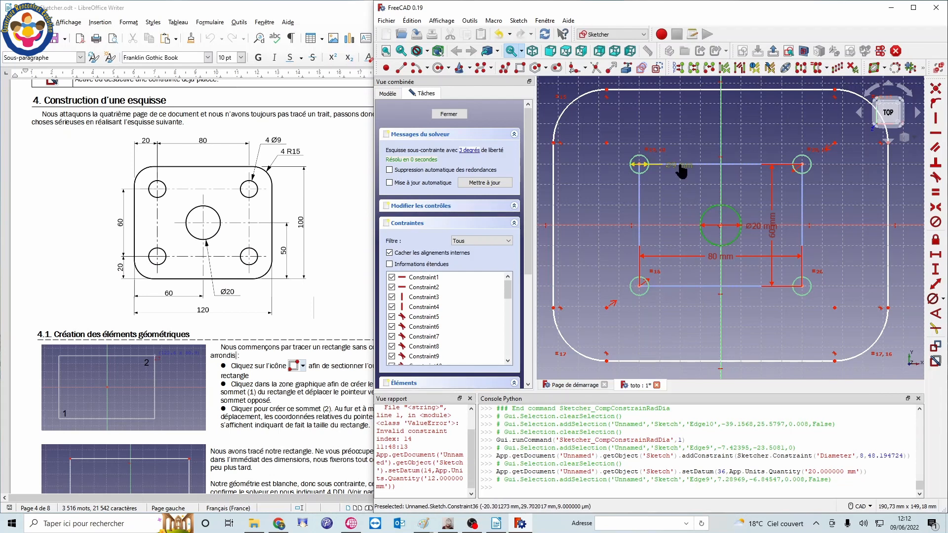
{"action": "mouse_move", "coordinate": [684, 165]}
{"action": "left_mouse_down"}
{"action": "mouse_move", "coordinate": [684, 148]}
{"action": "mouse_move", "coordinate": [697, 158]}
{"action": "left_mouse_up"}
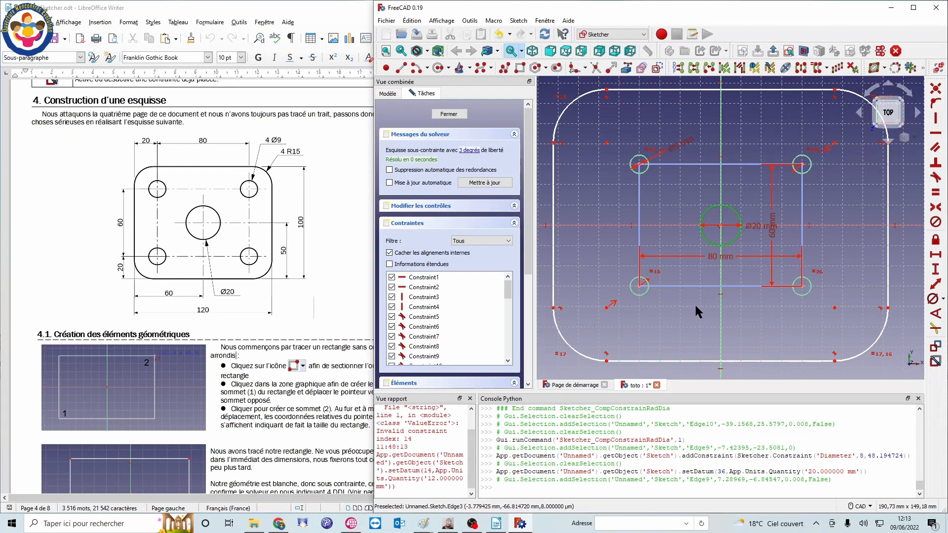
{"action": "scroll", "coordinate": [736, 262], "scroll_direction": "down", "scroll_amount": 3}
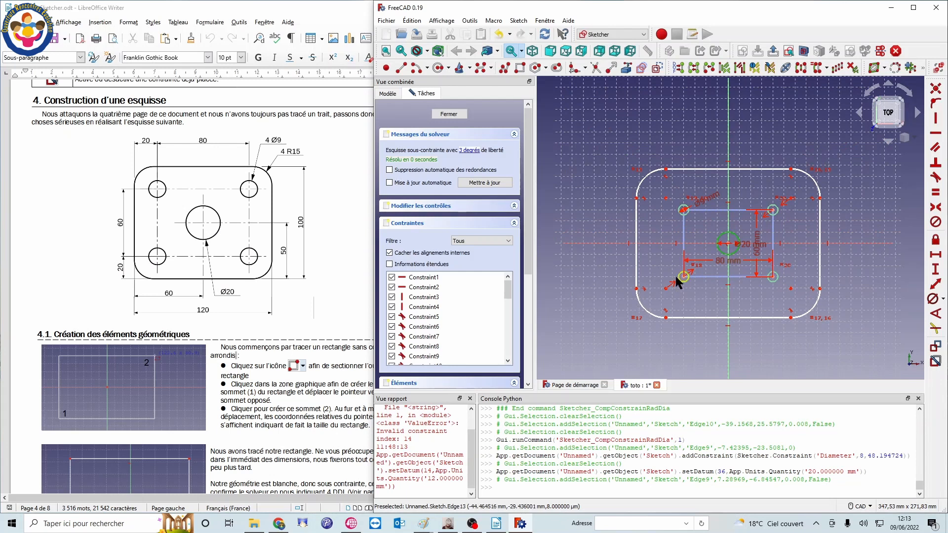
{"action": "left_click", "coordinate": [943, 299]}
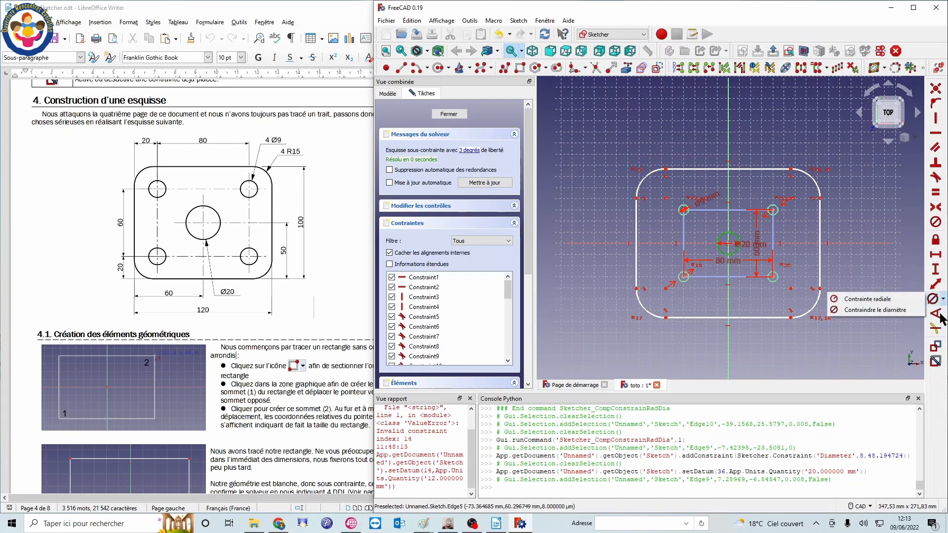
{"action": "left_click", "coordinate": [870, 298]}
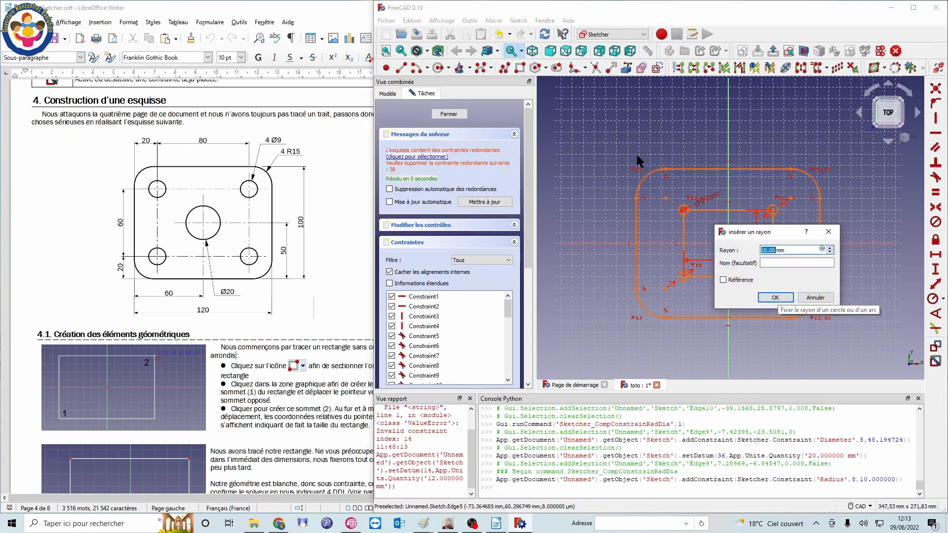
{"action": "left_click", "coordinate": [818, 297]}
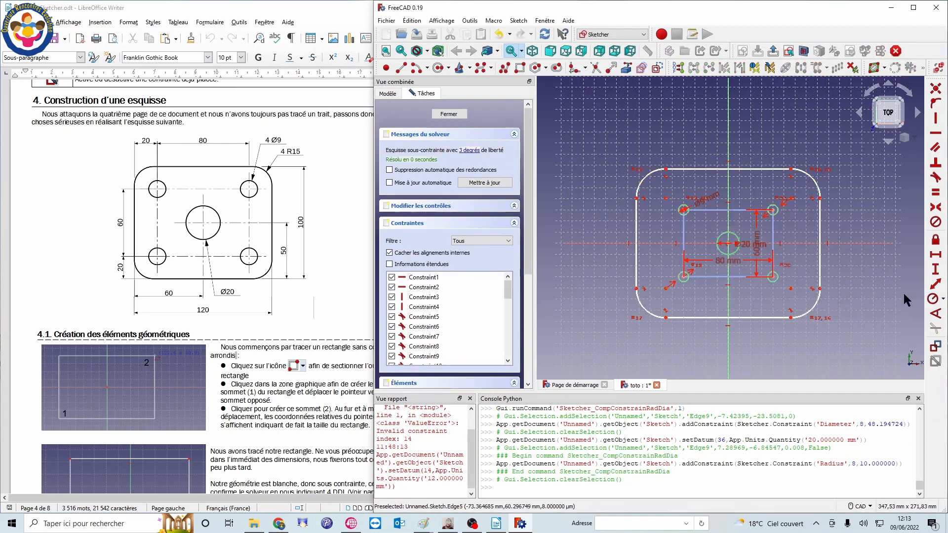
Step: Apply a radius constraint of 15 mm to the plate's upper-left corner arc
{"action": "left_click", "coordinate": [646, 178]}
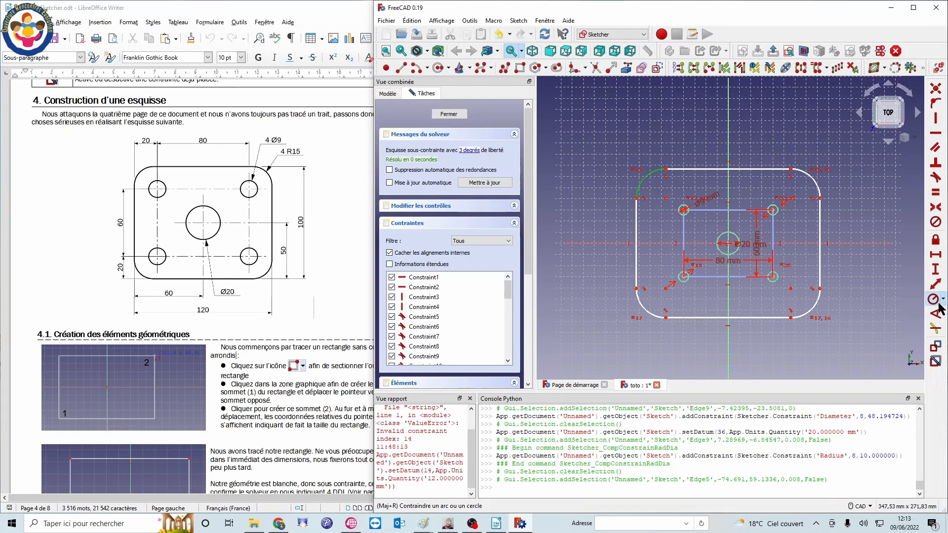
{"action": "left_click", "coordinate": [933, 300]}
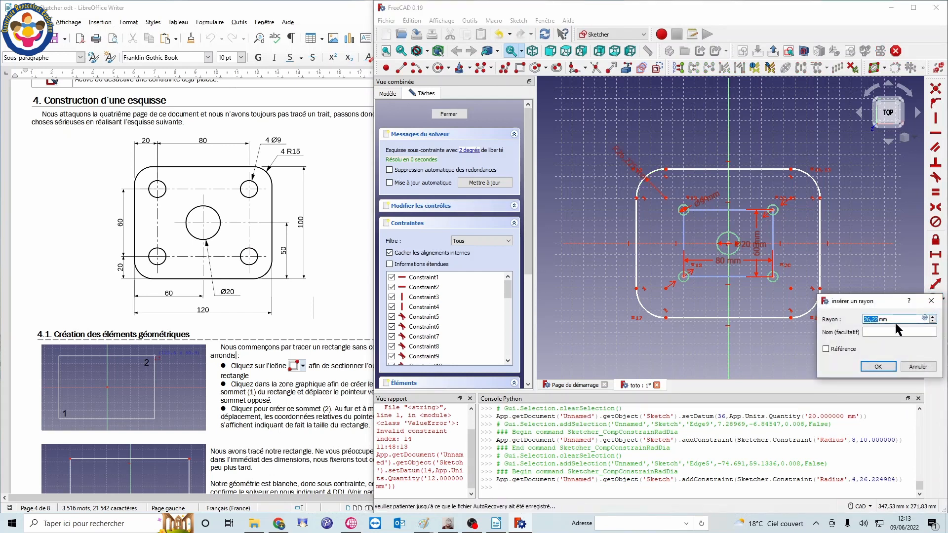
{"action": "type", "text": "15"}
{"action": "key", "text": "Return"}
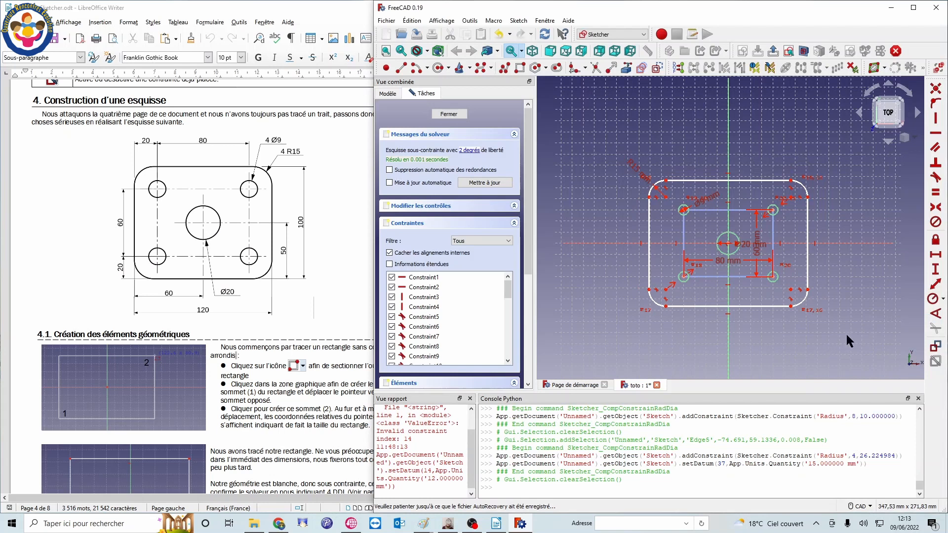
Step: Constrain the plate's overall width to 120 mm between the lower endpoints of its left and right sides
{"action": "left_click", "coordinate": [937, 257]}
{"action": "left_click", "coordinate": [650, 290]}
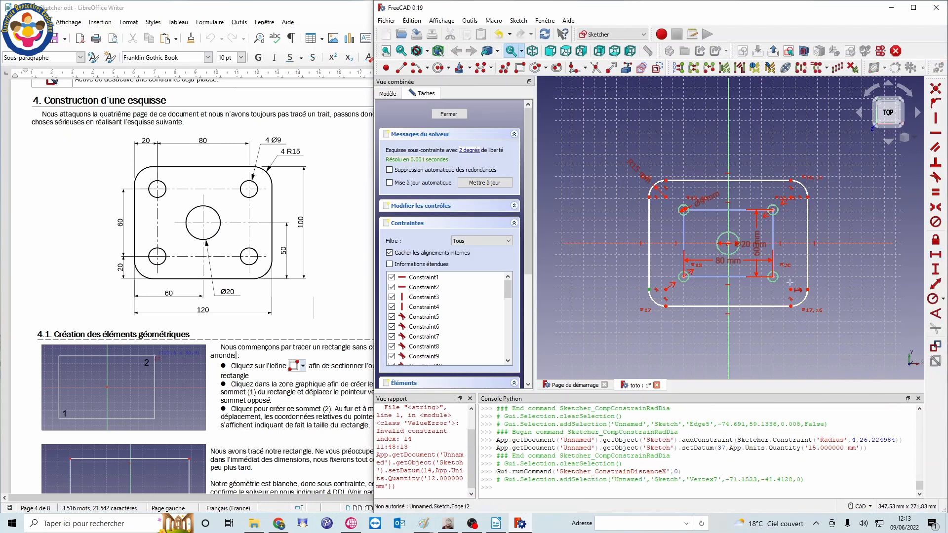
{"action": "left_click", "coordinate": [808, 289]}
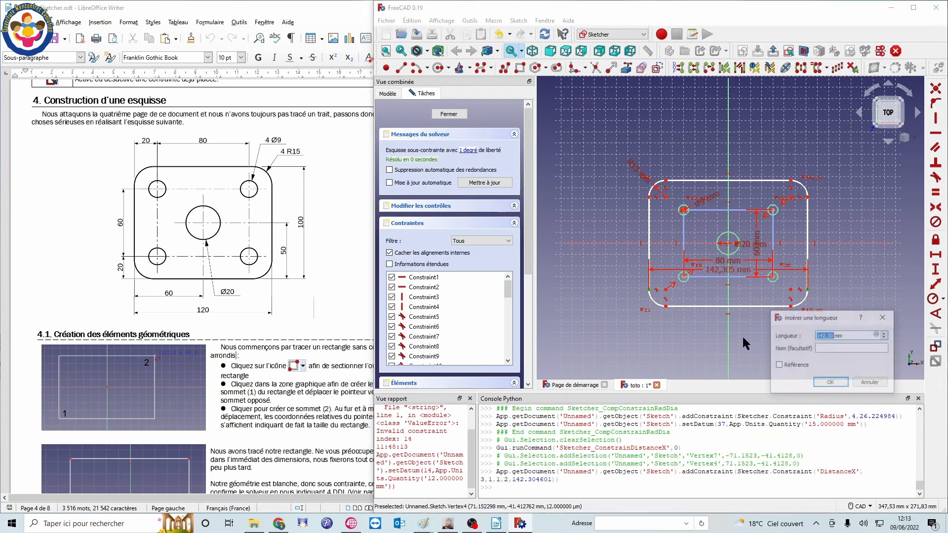
{"action": "type", "text": "120"}
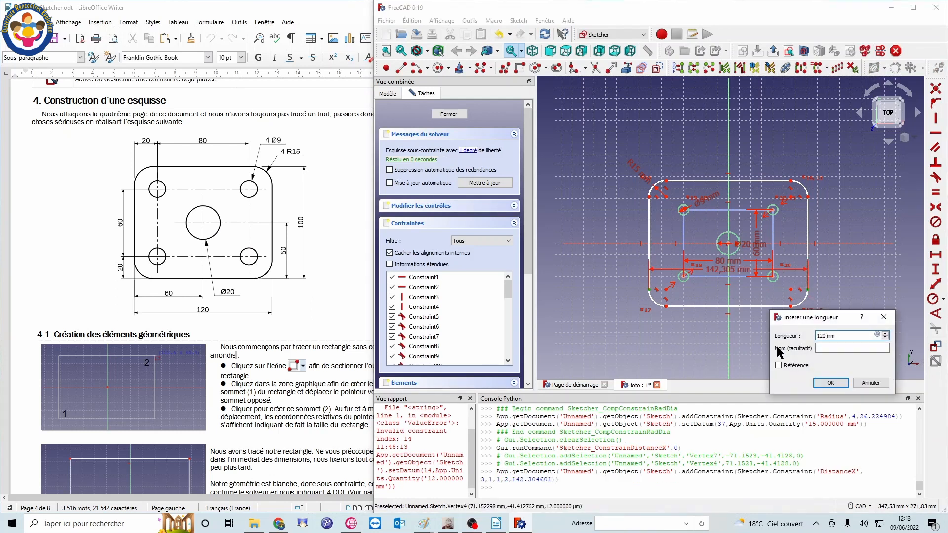
{"action": "left_click", "coordinate": [835, 384]}
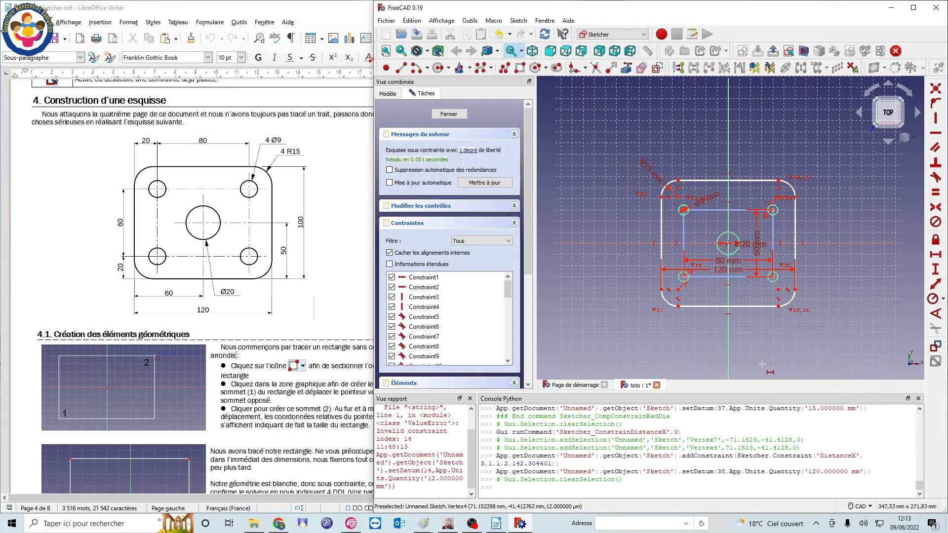
Step: Try to apply a 100 mm horizontal distance constraint between the right endpoints of the plate's lower and upper sides
{"action": "left_click", "coordinate": [936, 254]}
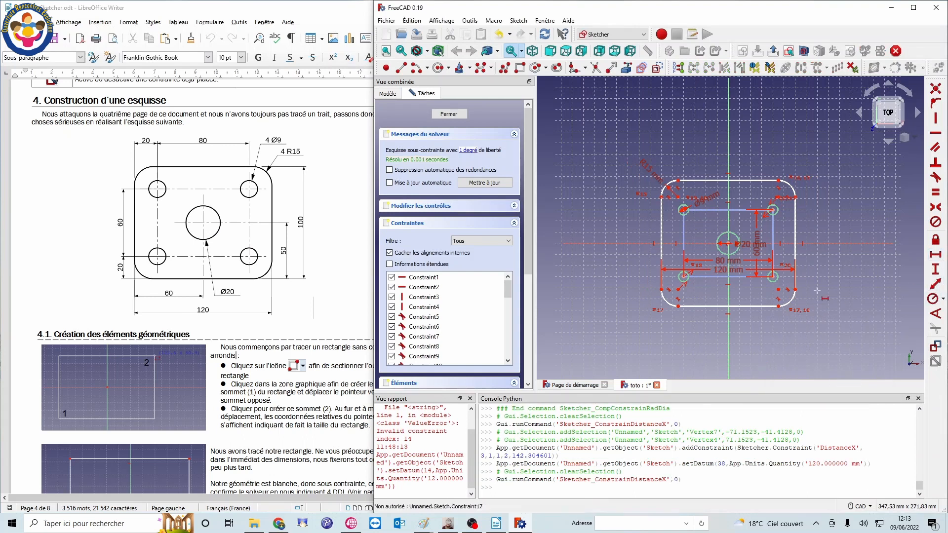
{"action": "left_click", "coordinate": [779, 306]}
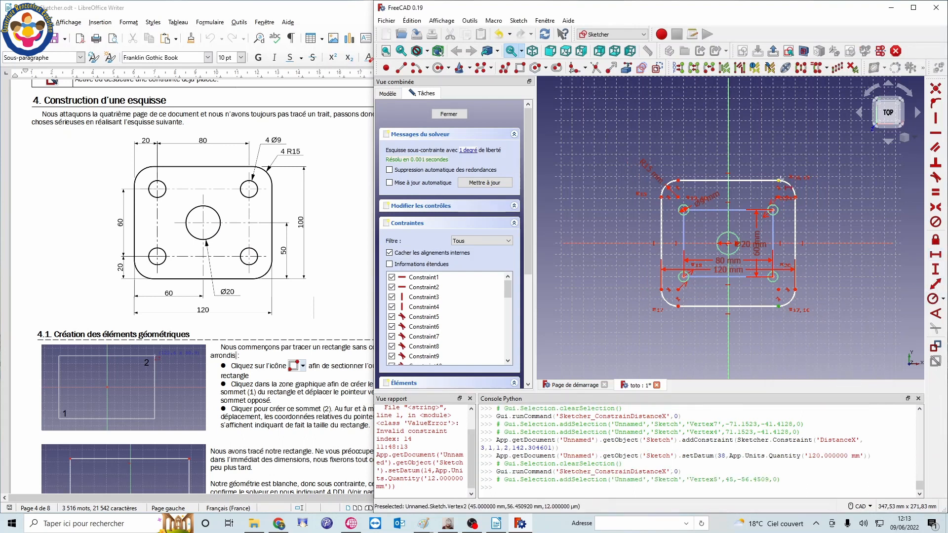
{"action": "left_click", "coordinate": [779, 180]}
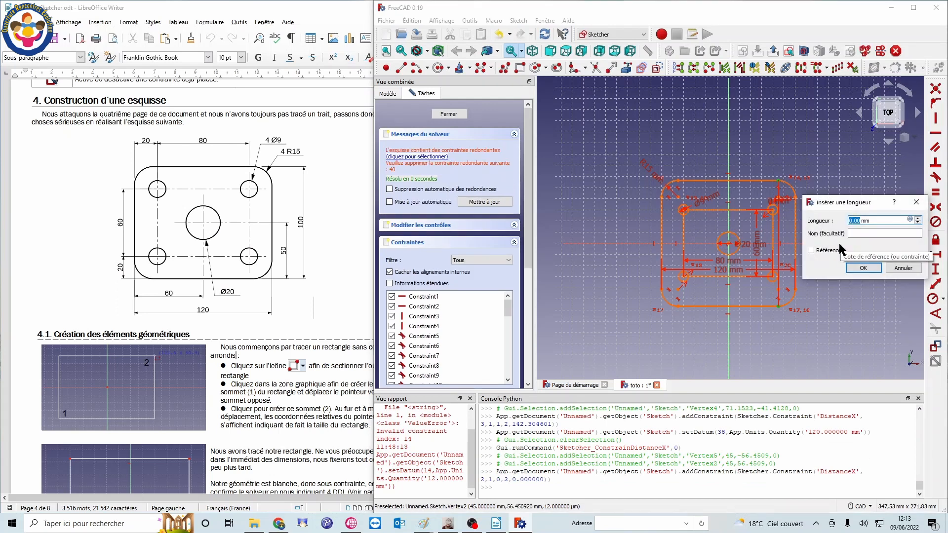
{"action": "type", "text": "100"}
{"action": "key", "text": "Return"}
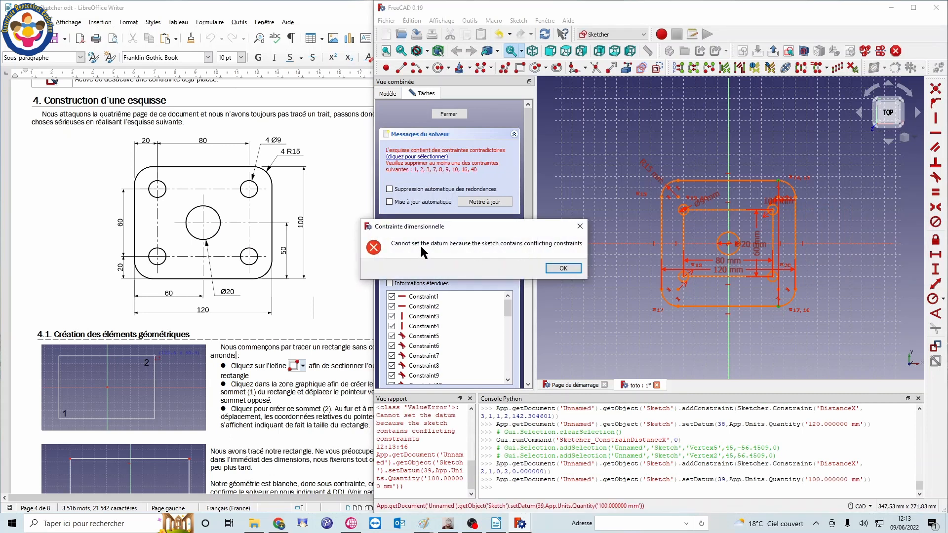
{"action": "left_click", "coordinate": [563, 268]}
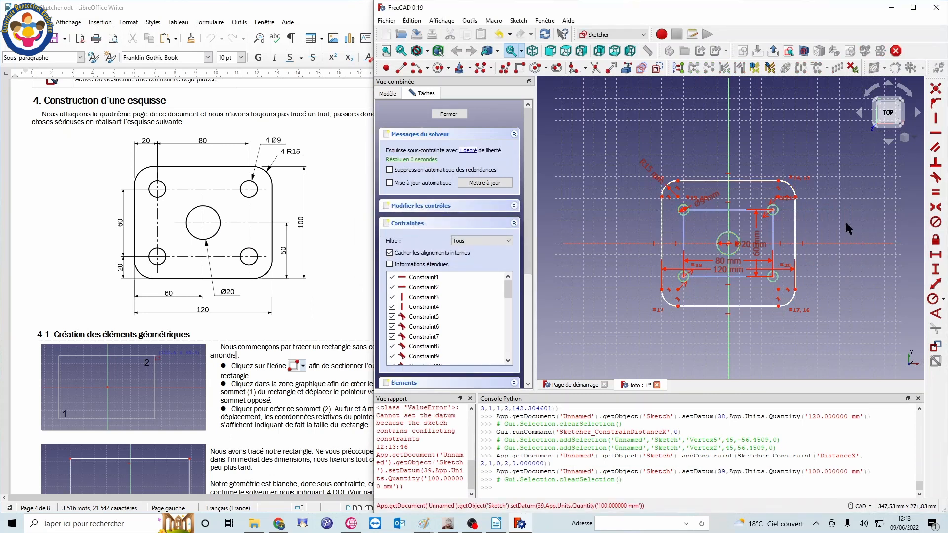
Step: Move the right endpoint of the plate's lower side up until the plate is about 89 mm high
{"action": "scroll", "coordinate": [846, 222], "scroll_direction": "down", "scroll_amount": 3}
{"action": "scroll", "coordinate": [824, 211], "scroll_direction": "up", "scroll_amount": 5}
{"action": "middle_click_drag", "start_coordinate": [819, 239], "coordinate": [820, 216]}
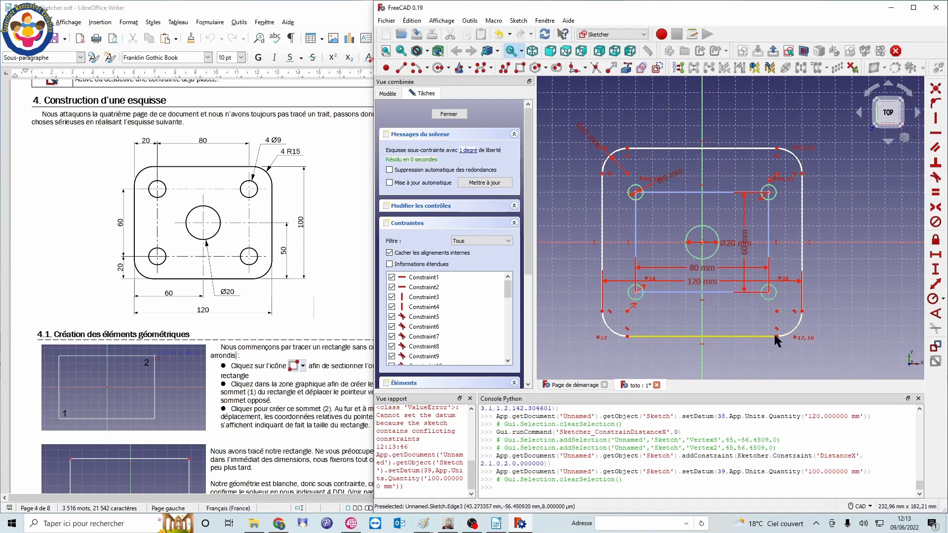
{"action": "left_click_drag", "start_coordinate": [775, 333], "coordinate": [775, 323]}
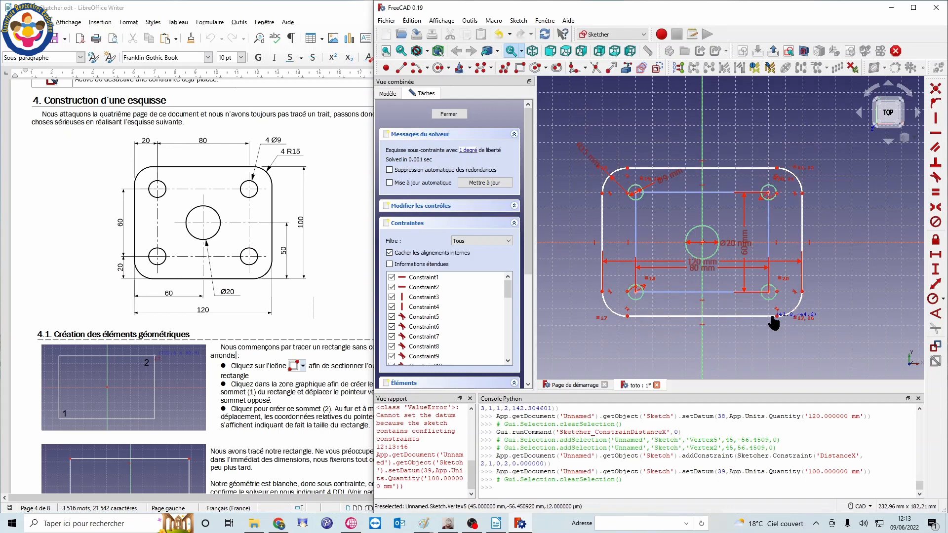
Step: Constrain the plate's overall height to 80 mm with a vertical distance between the right endpoints of its upper and lower sides
{"action": "left_click", "coordinate": [935, 269]}
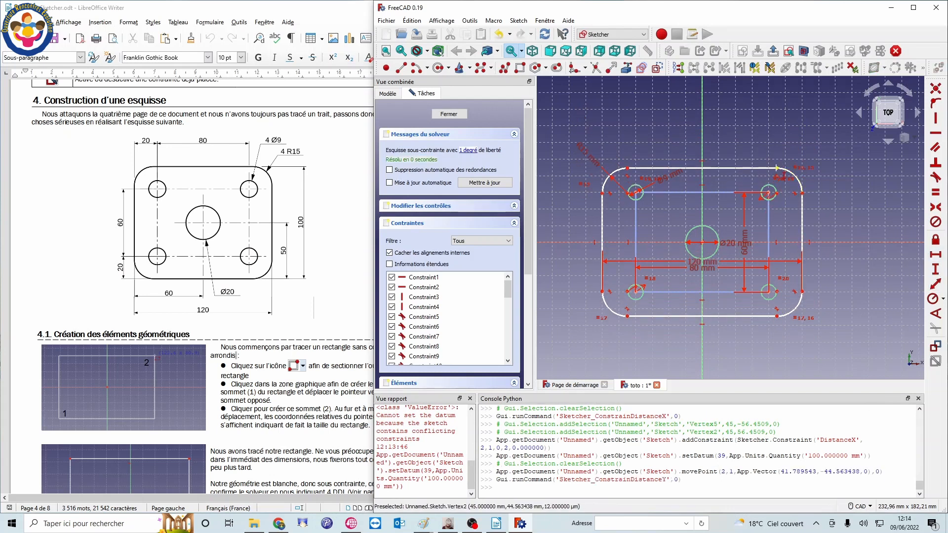
{"action": "left_click", "coordinate": [778, 169]}
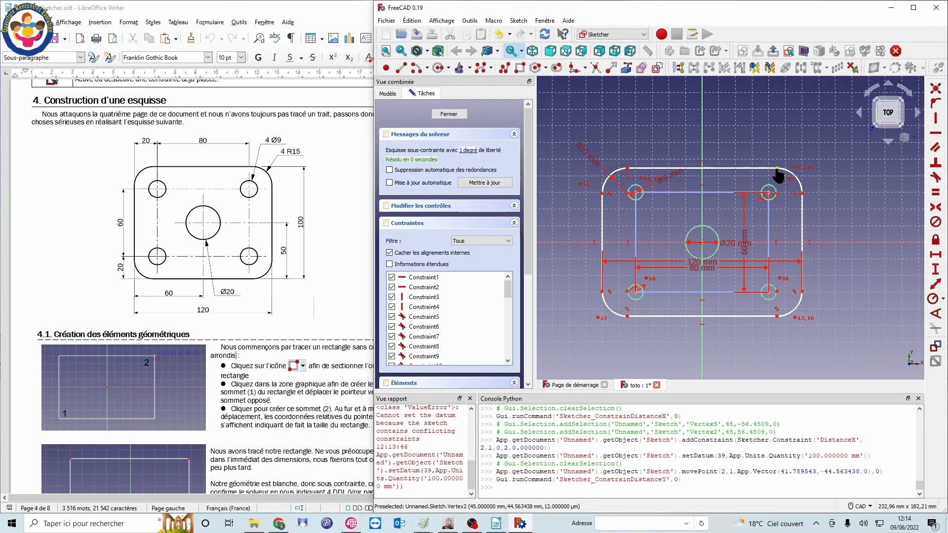
{"action": "left_click", "coordinate": [776, 316]}
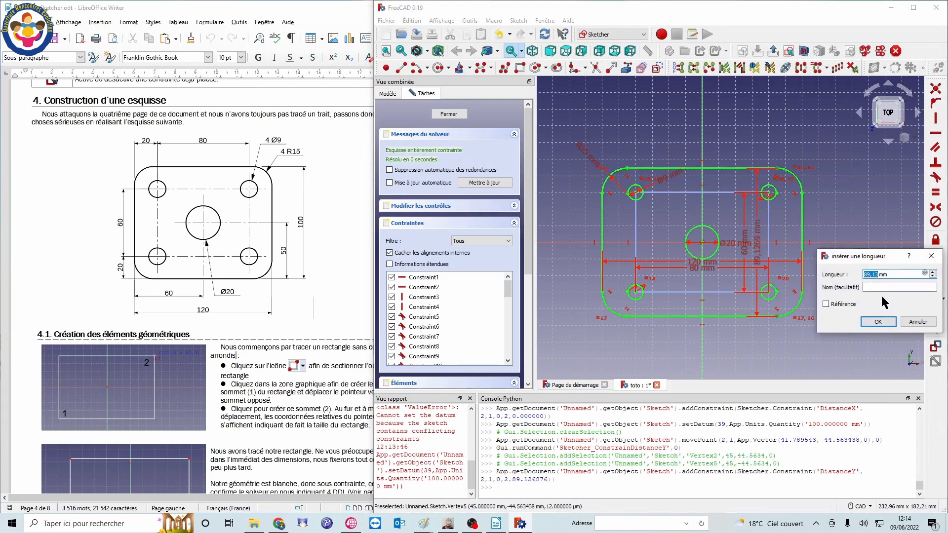
{"action": "type", "text": "80"}
{"action": "scroll", "coordinate": [885, 286], "scroll_direction": "up", "scroll_amount": 1}
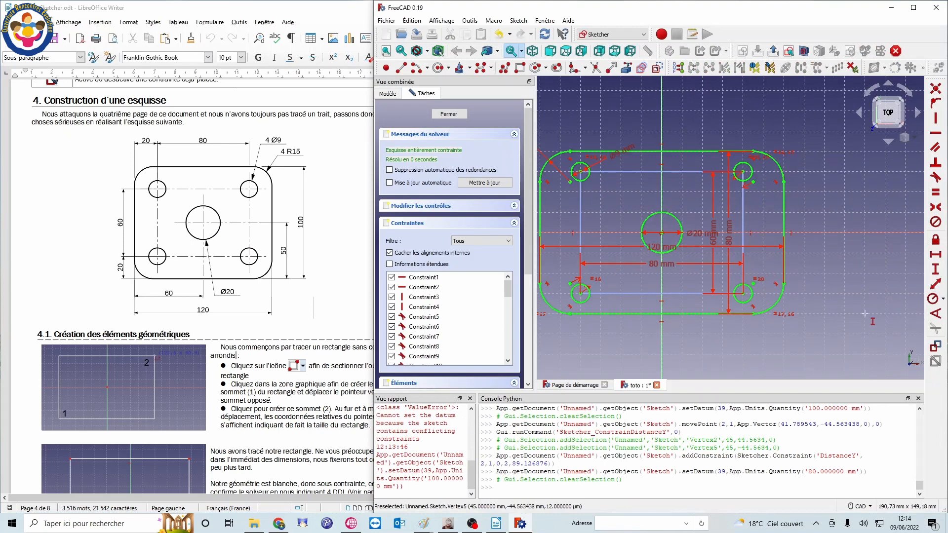
{"action": "scroll", "coordinate": [837, 315], "scroll_direction": "up", "scroll_amount": 4}
{"action": "scroll", "coordinate": [764, 319], "scroll_direction": "down", "scroll_amount": 7}
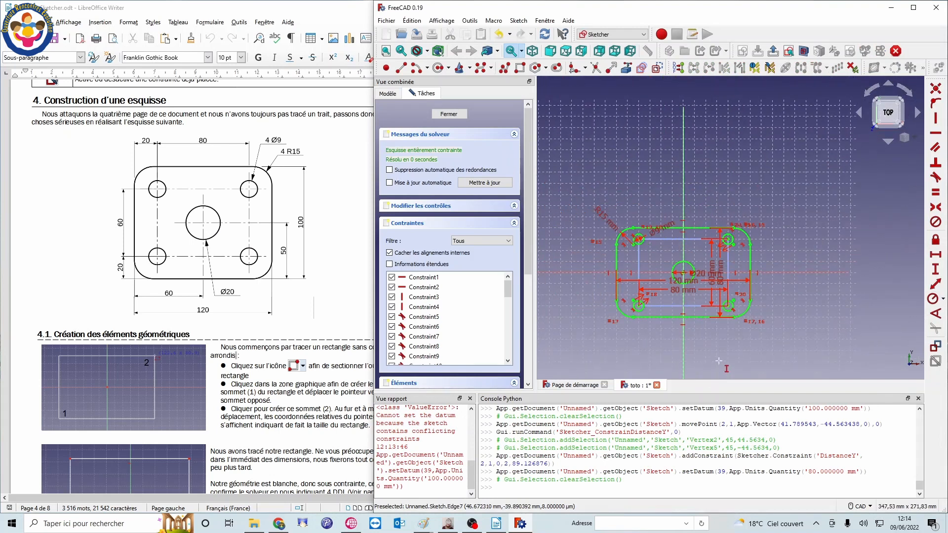